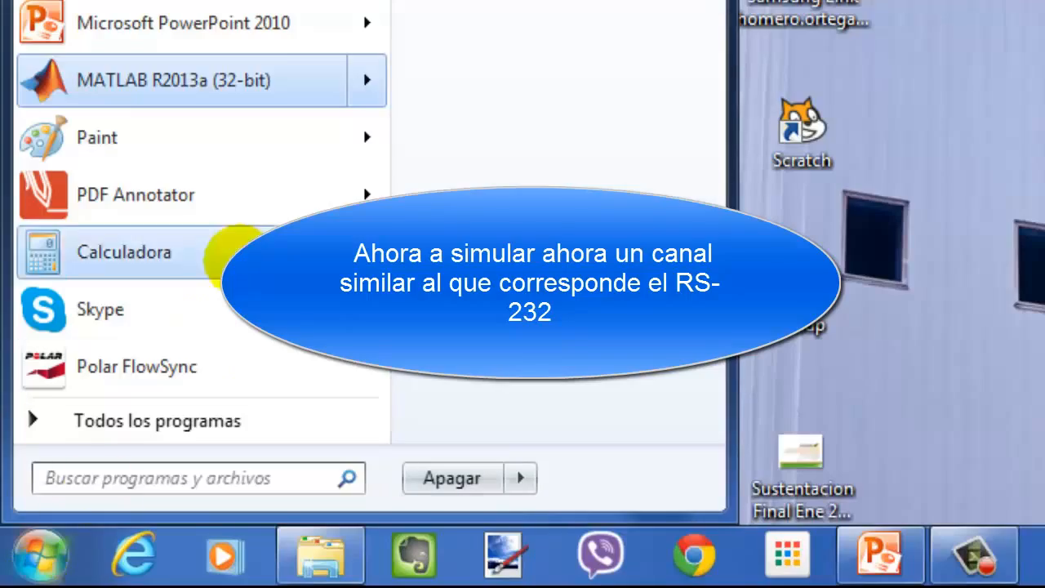
- Launch MATLAB, open the Simulink library and create a new blank model in a maximized window
key(Return)
click(458, 74)
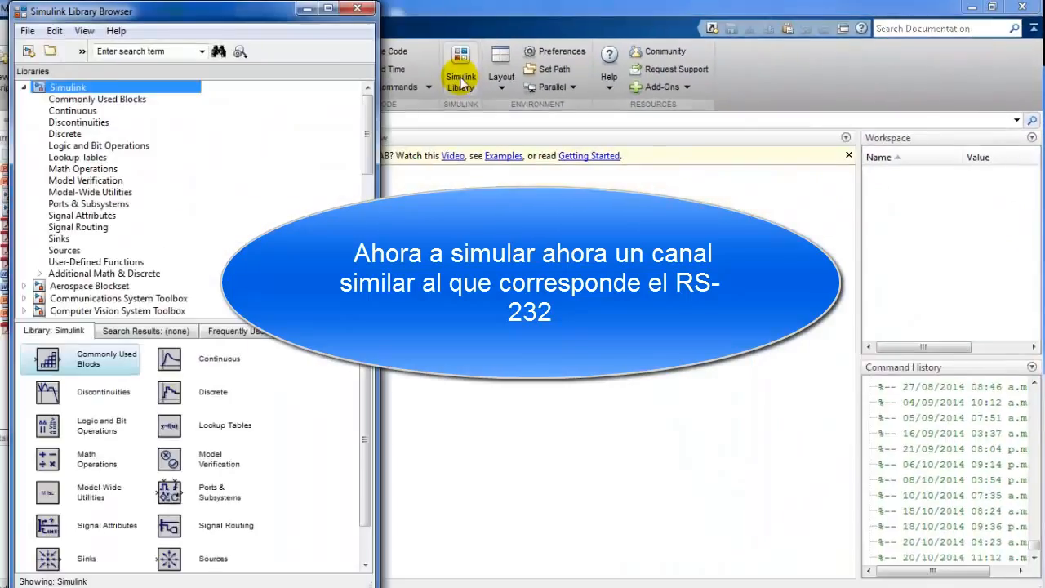
click(33, 38)
mouse_move(49, 54)
click(400, 110)
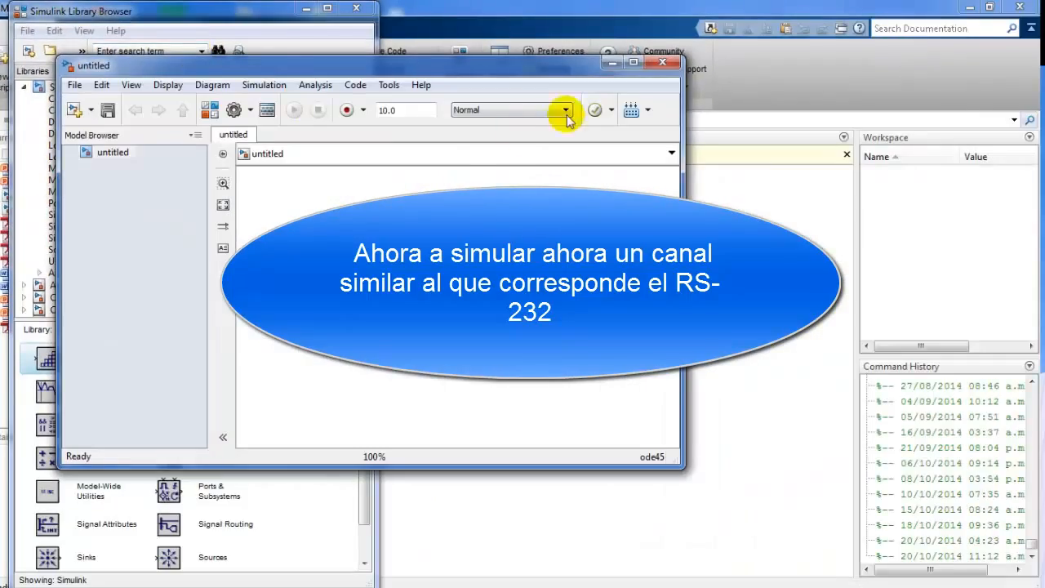
click(637, 64)
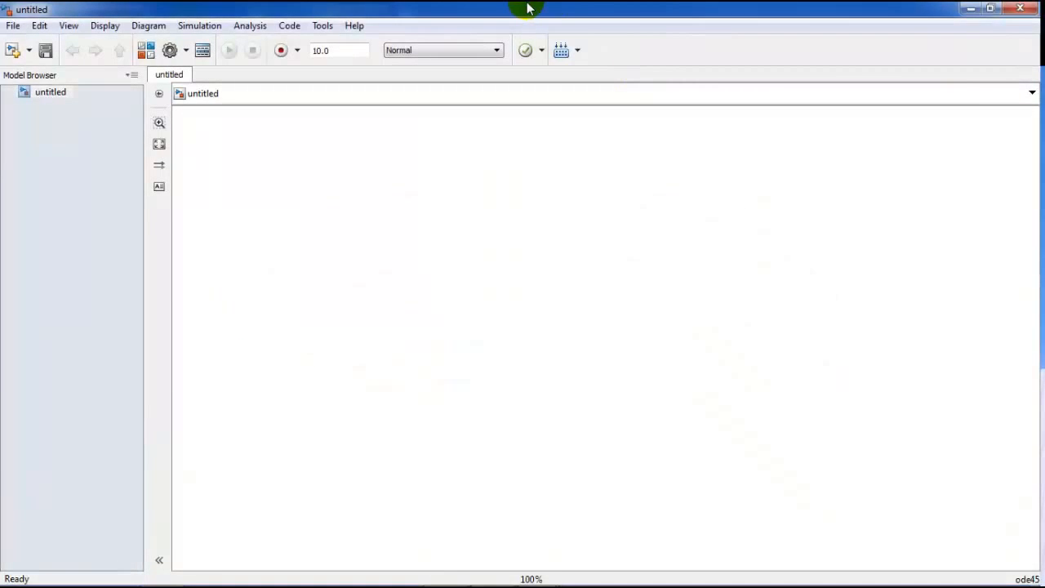
- Search the Simulink library for "generator" and add a Bernoulli Binary Generator block to the model
click(150, 55)
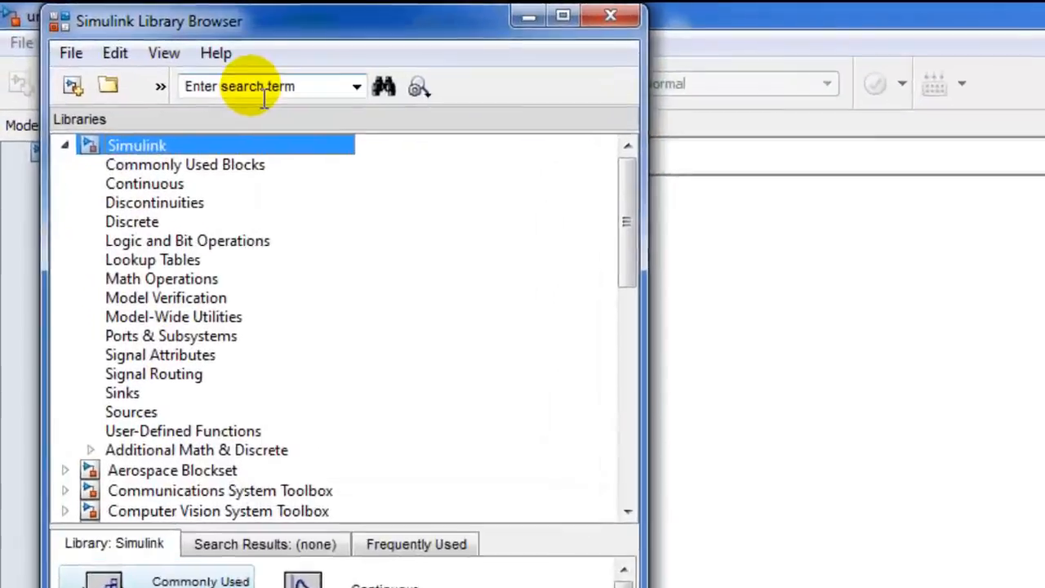
click(162, 57)
key(BackSpace)
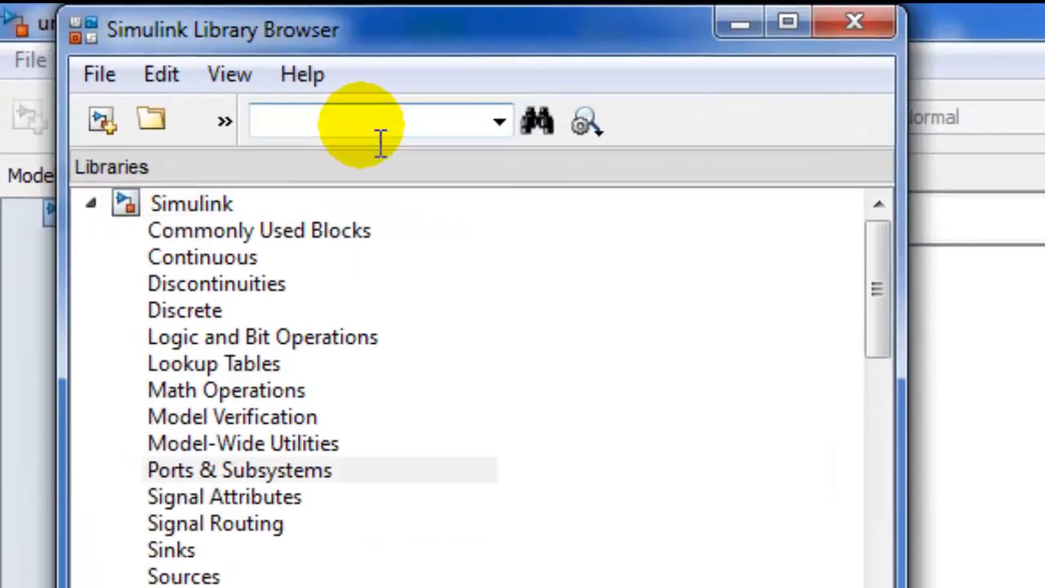
text(gener)
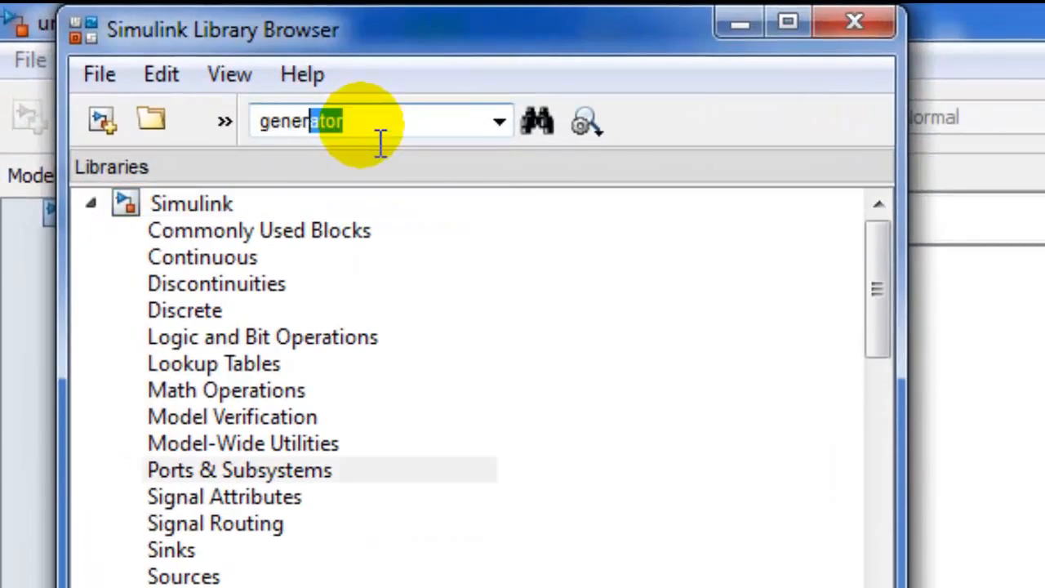
text(ator)
key(Return)
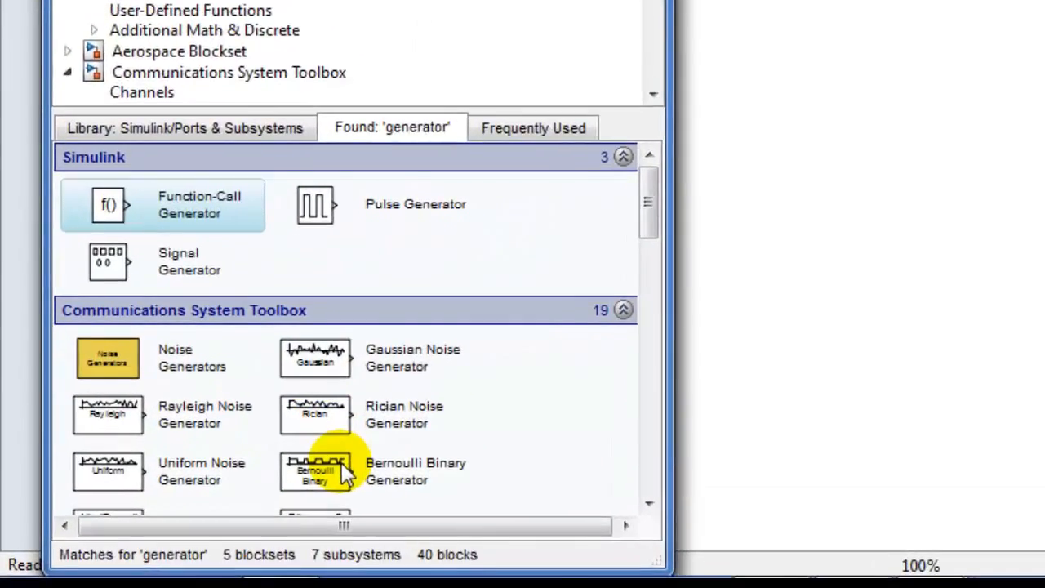
drag(347, 472, 628, 194)
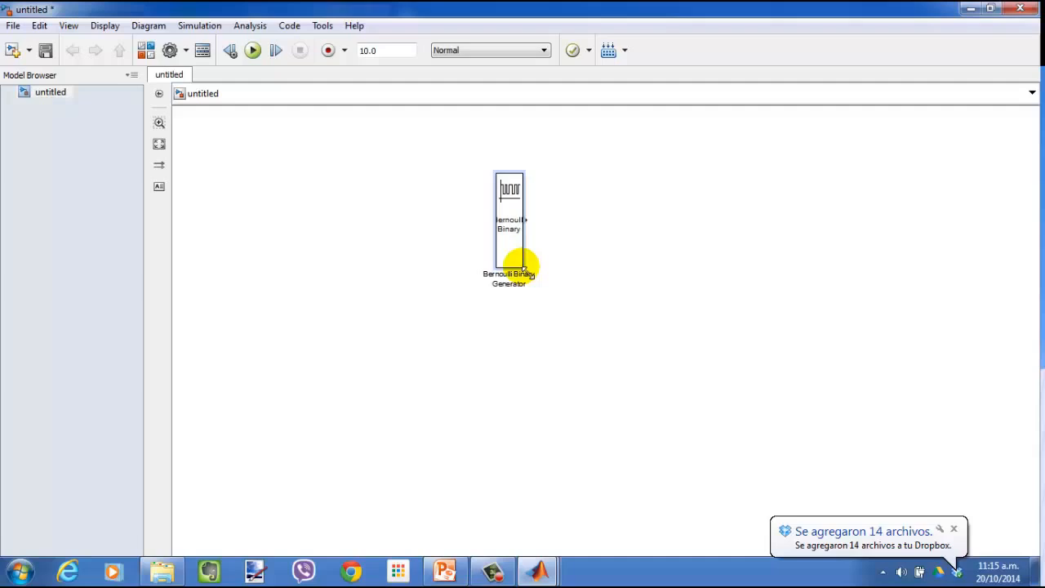
- Rotate the Bernoulli Binary Generator so its output faces down and move it to the upper-left area of the canvas
key(ctrl+r)
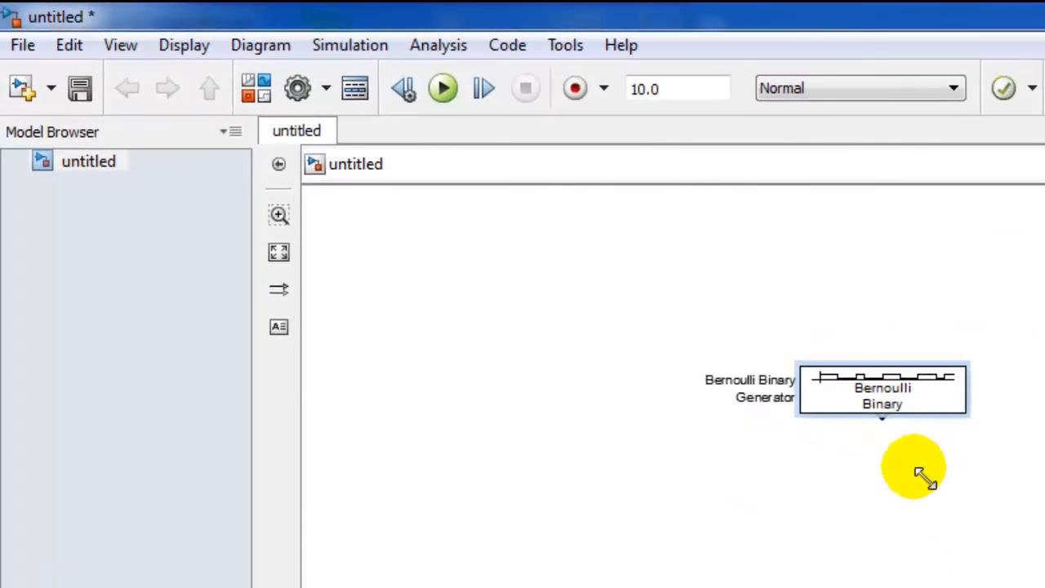
key(Left)
key(Left)
key(Left)
key(Left)
key(Left)
key(Left)
key(Left)
key(Left)
key(Left)
key(Left)
key(Left)
key(Left)
key(Left)
key(Left)
key(Left)
key(Left)
key(Left)
key(Left)
key(Left)
key(Left)
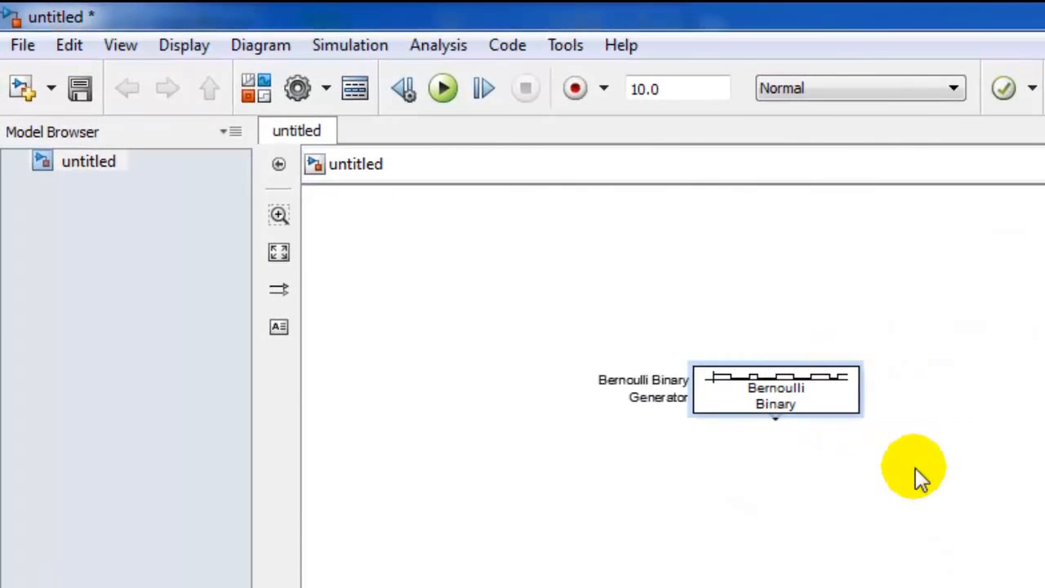
key(Up)
key(Up)
key(Up)
key(Up)
key(Up)
key(Up)
key(Up)
key(Up)
key(Up)
key(Up)
key(Up)
key(Up)
key(Up)
key(Up)
key(Up)
key(Up)
key(Up)
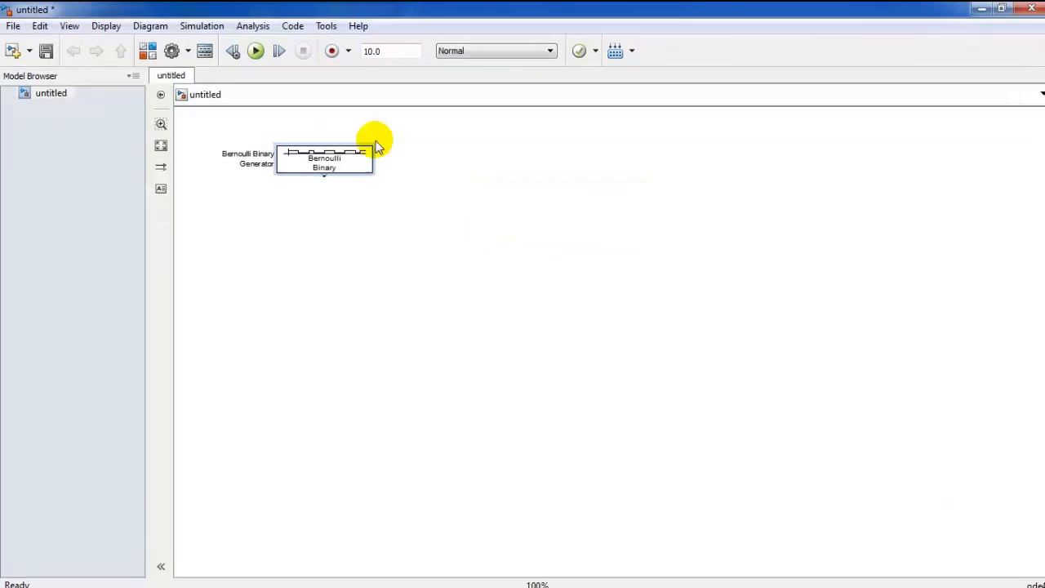
- Set the Bernoulli Binary Generator's sample time to 1/Rb
double_click(600, 274)
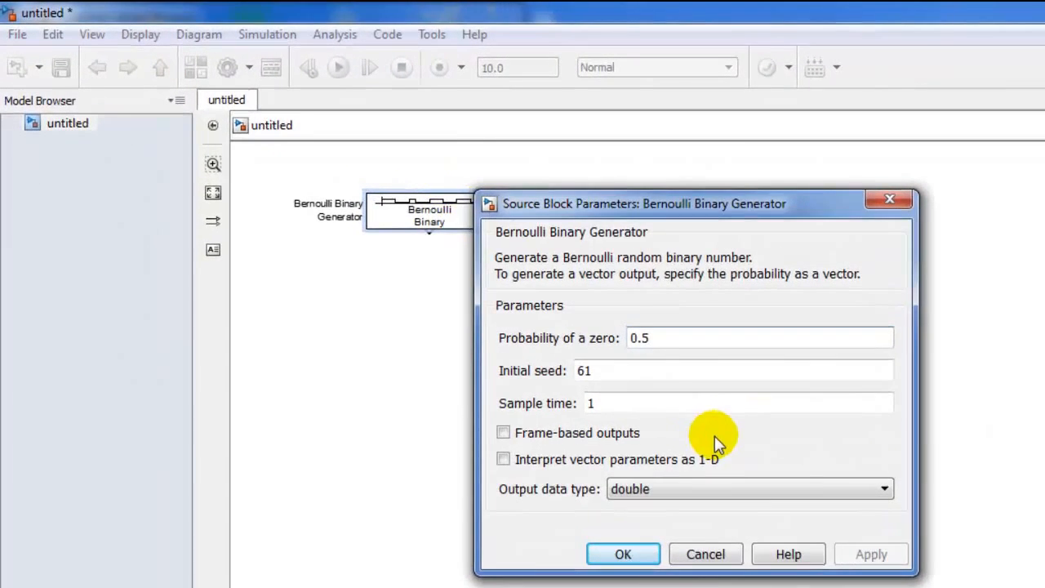
double_click(696, 410)
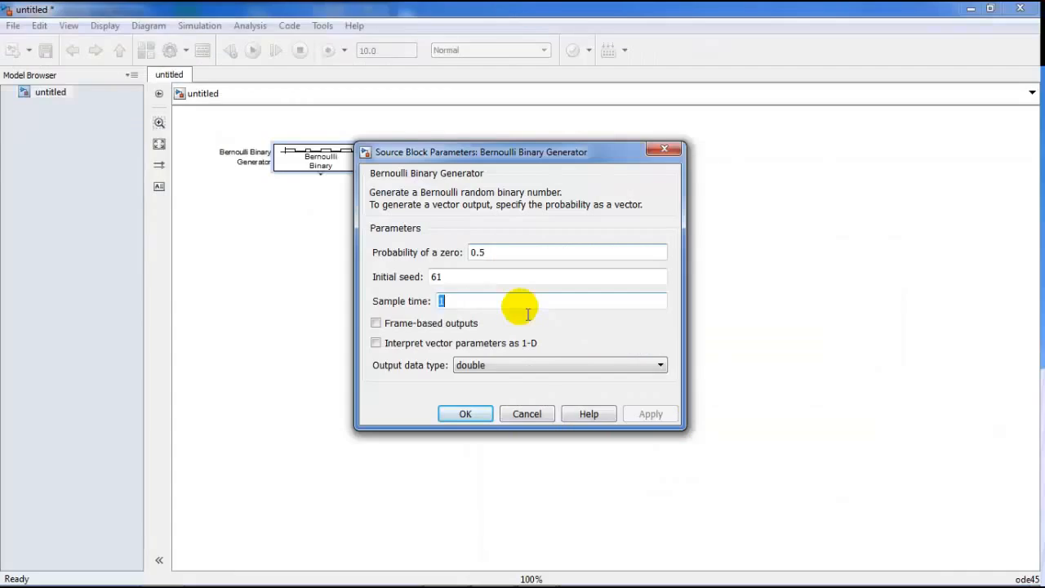
text(1)
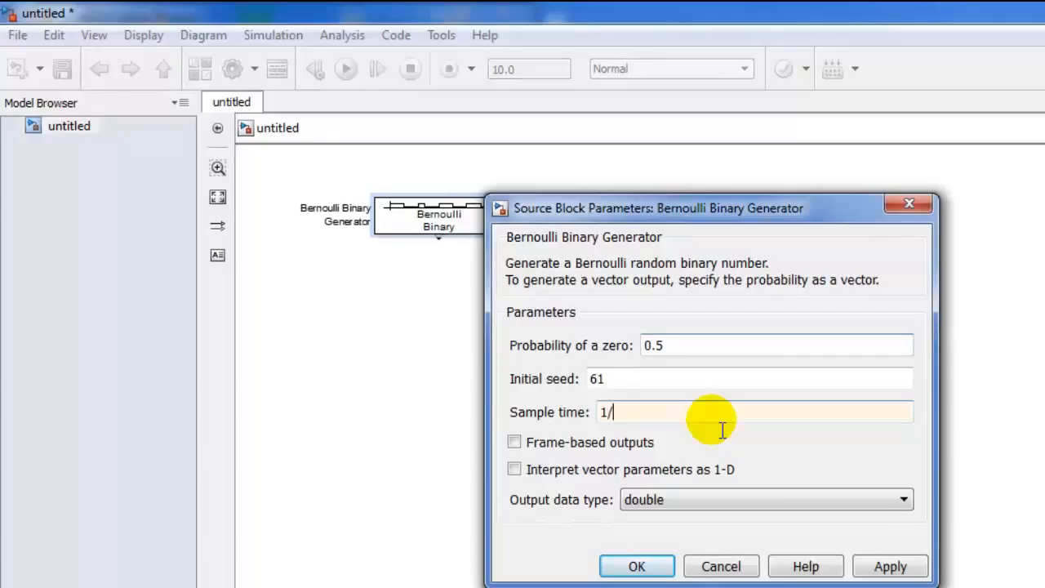
text(/)
text(Rb)
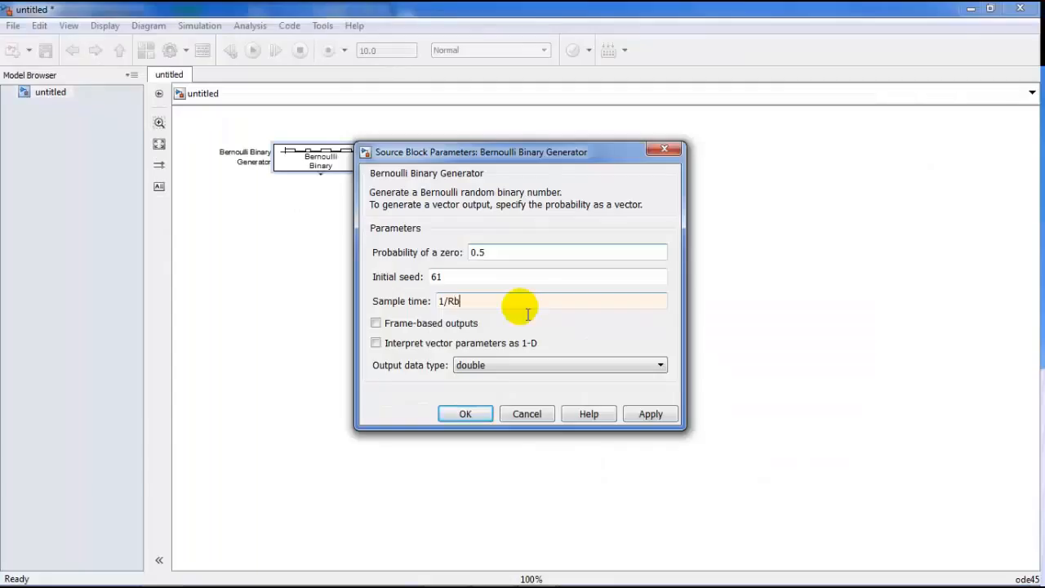
click(467, 414)
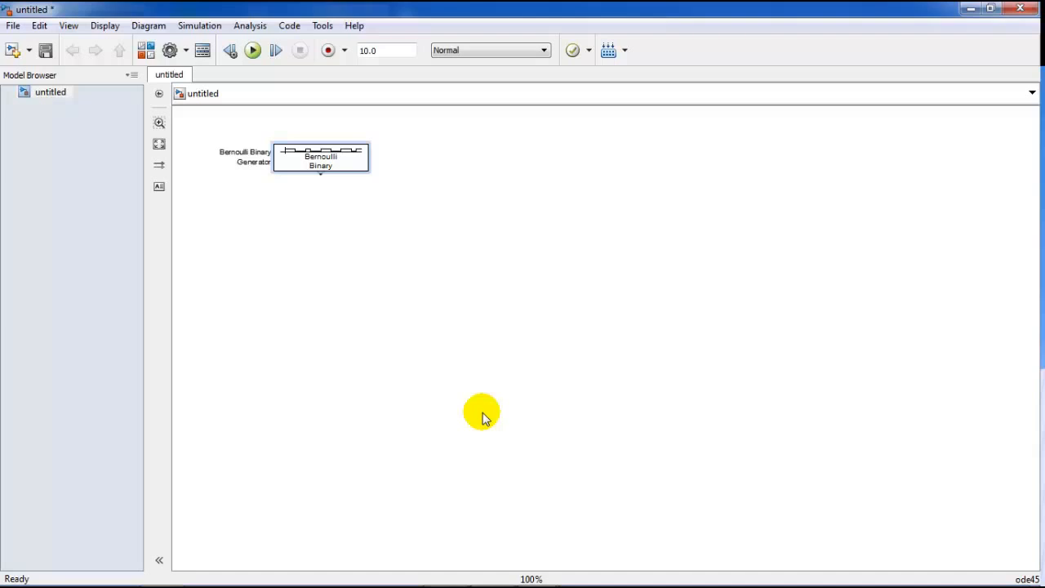
- Define a variable Rb with the value 8000 in the model workspace using Model Explorer
key(ctrl+h)
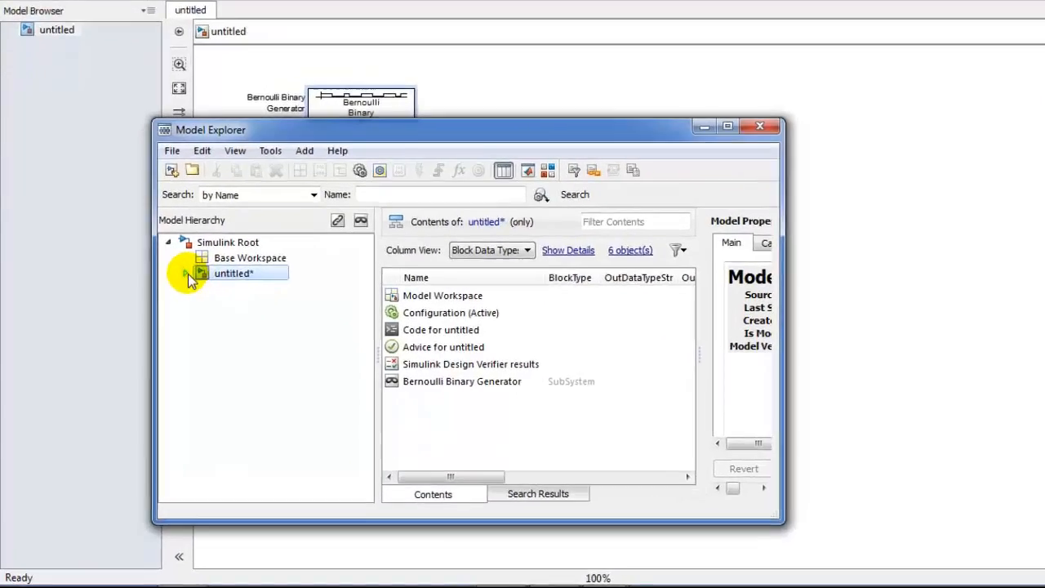
click(241, 213)
click(368, 226)
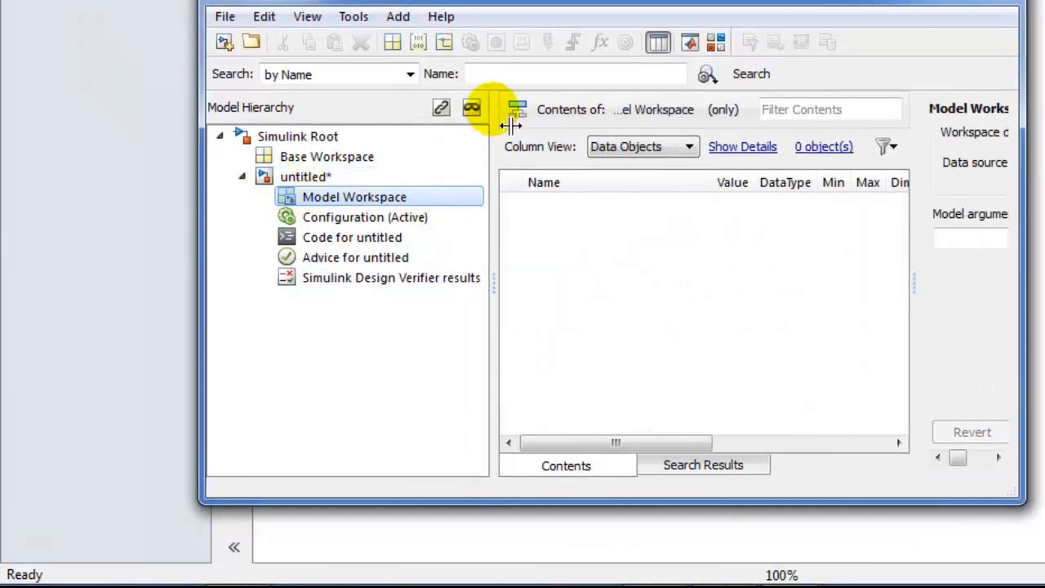
click(394, 43)
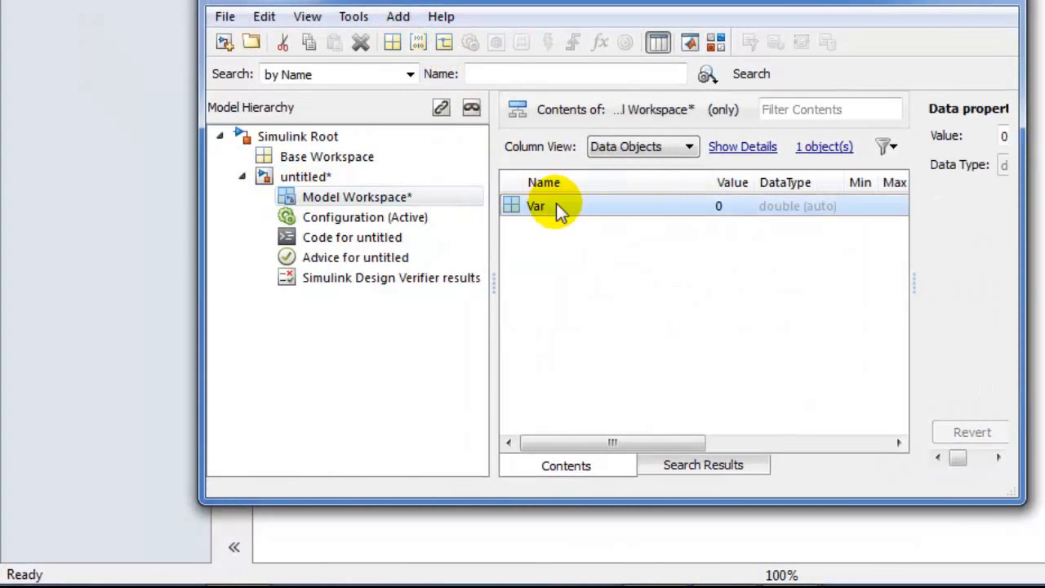
click(556, 203)
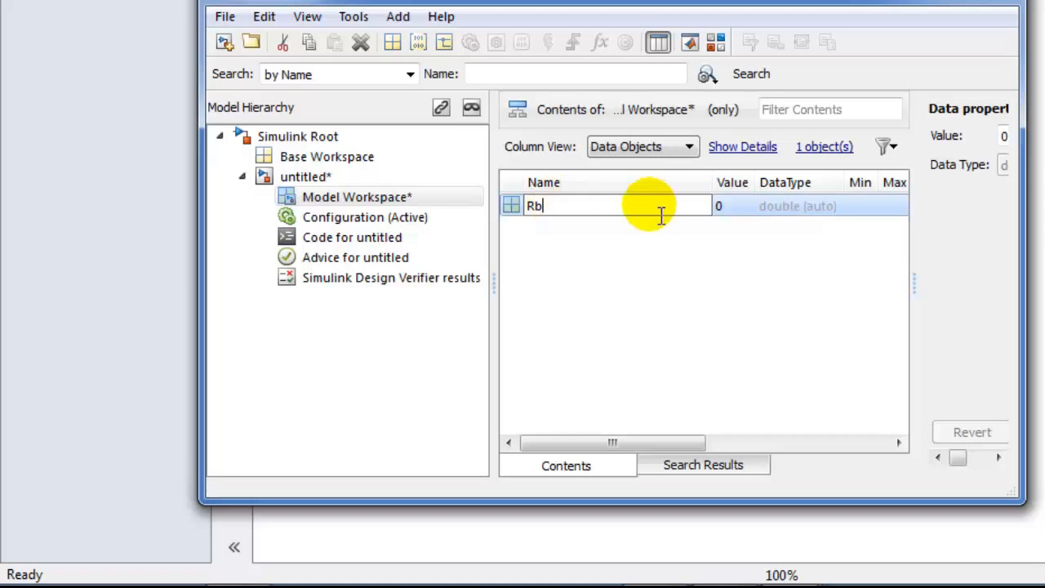
key(Return)
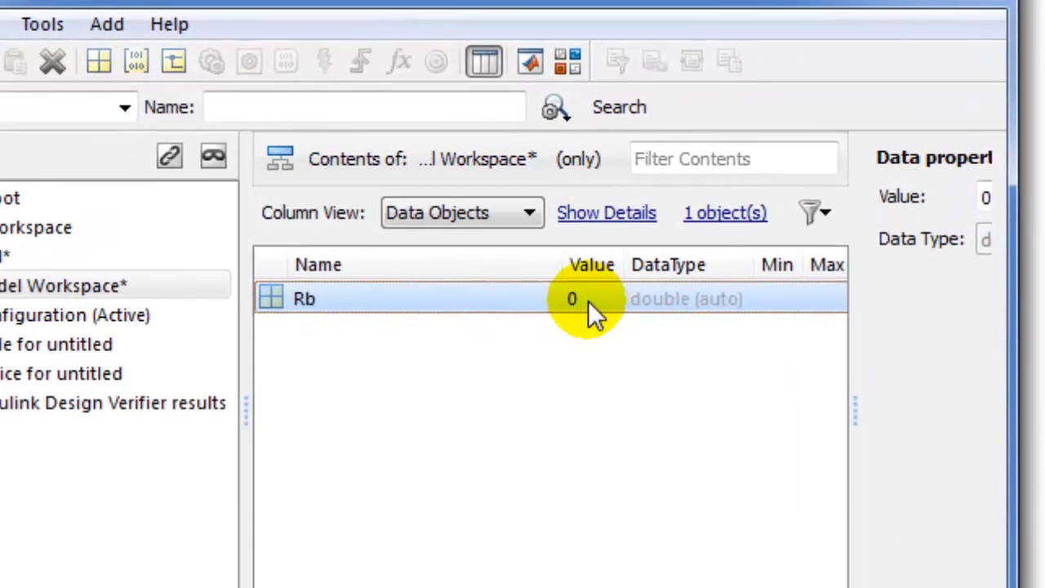
click(622, 279)
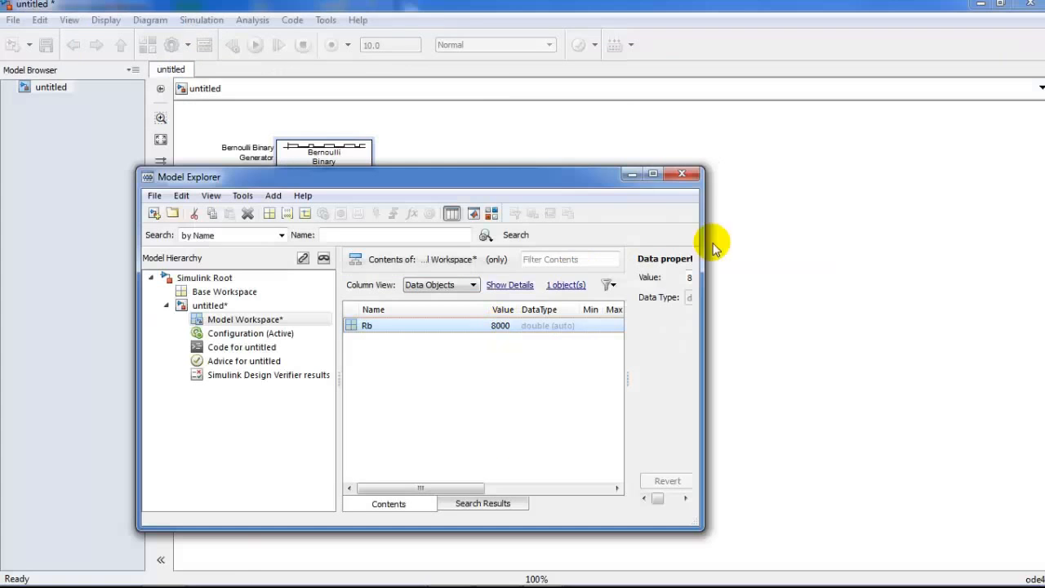
click(1037, 134)
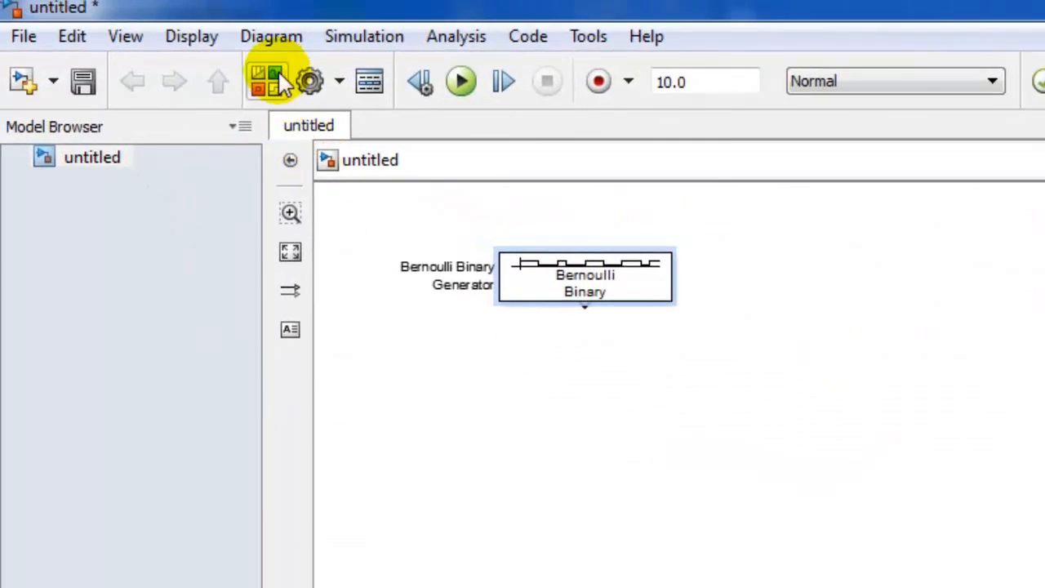
- Add a Scope block from the Simulink Sinks library beside the Bernoulli Binary Generator
click(276, 80)
drag(686, 217, 685, 185)
click(136, 421)
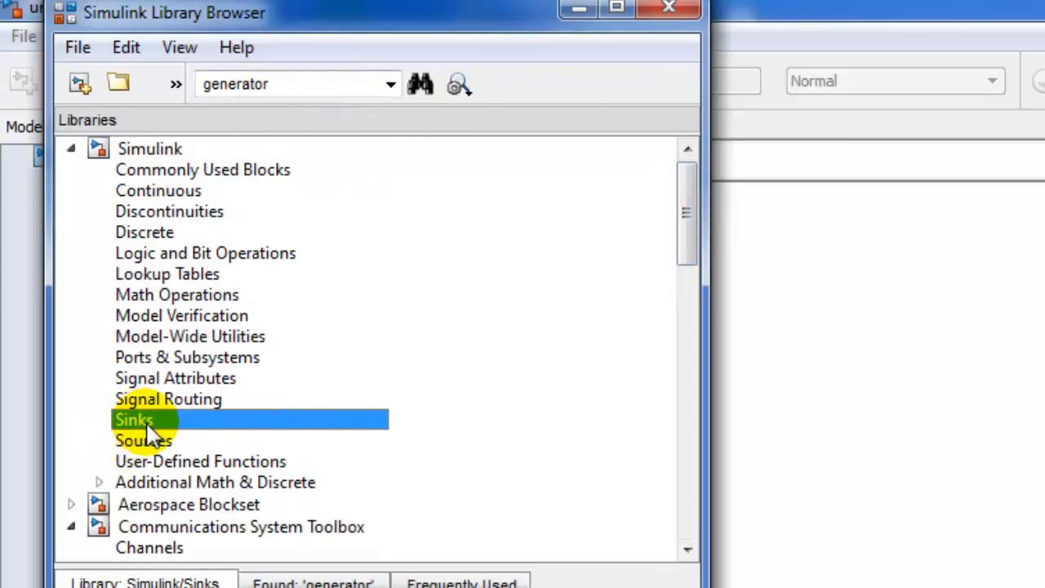
click(900, 271)
- Configure the Scope with 2 axes and no limit on data points, and widen its display window
double_click(903, 283)
click(305, 511)
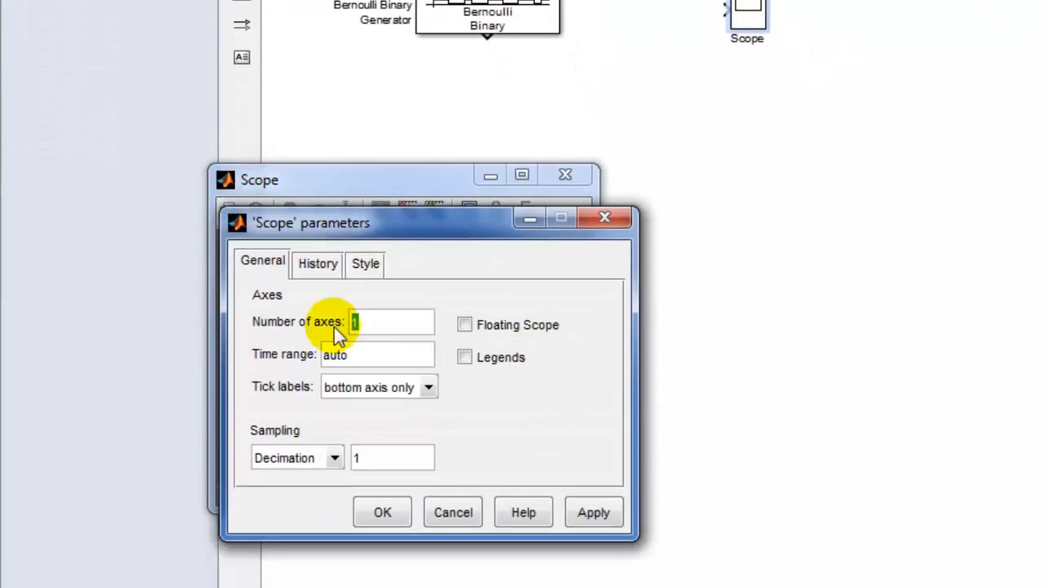
text(2)
click(318, 263)
click(250, 303)
click(382, 512)
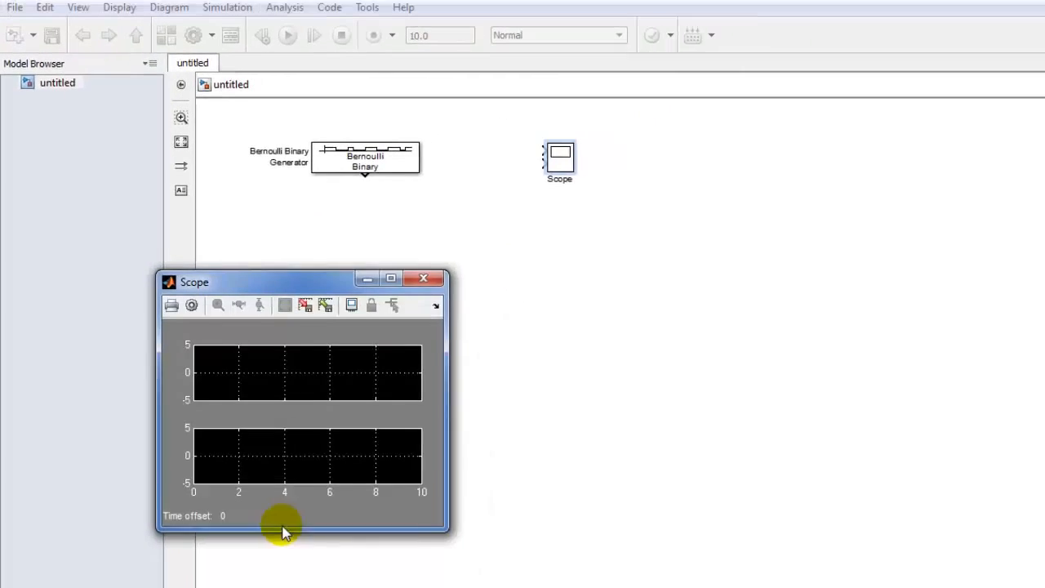
drag(449, 384, 898, 380)
click(861, 289)
- Enlarge the Scope block and connect the Bernoulli Binary Generator's output to its first input
drag(560, 194, 563, 240)
drag(527, 198, 571, 232)
- Run the simulation and check the generator's signal in the Scope
click(278, 54)
double_click(575, 211)
click(913, 287)
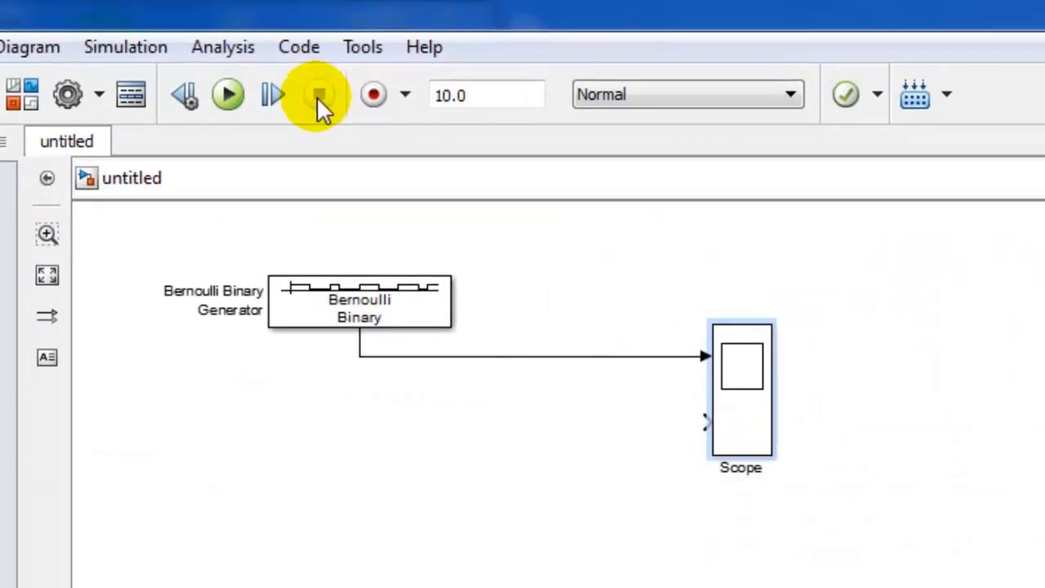
- Set the simulation stop time to inf and run the model
drag(396, 54, 436, 53)
text(inf)
click(211, 108)
- Set the Scope's time range to 0.001
double_click(802, 441)
click(47, 325)
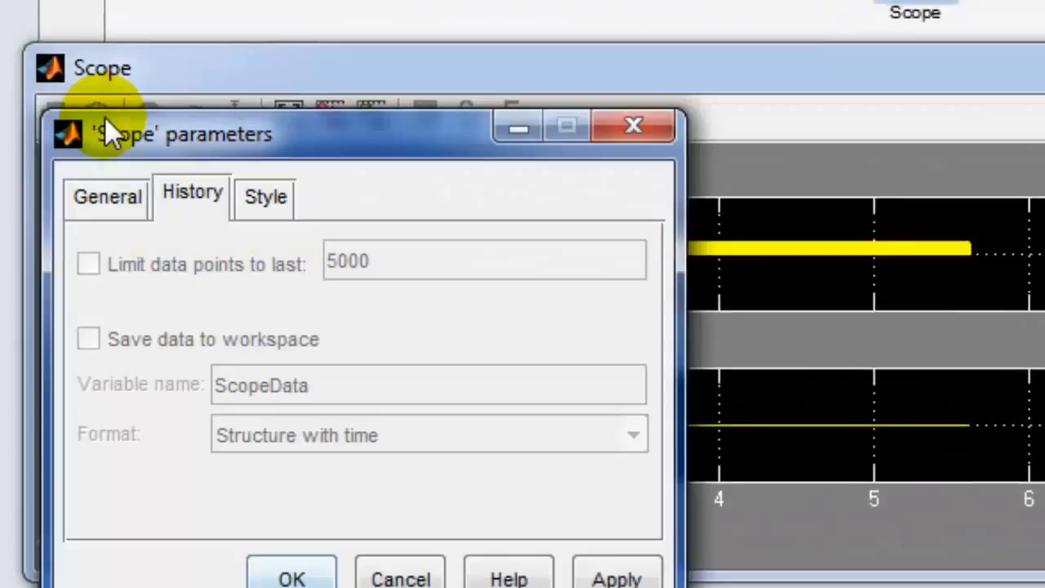
click(107, 196)
drag(326, 309, 231, 323)
text(0.001)
click(359, 579)
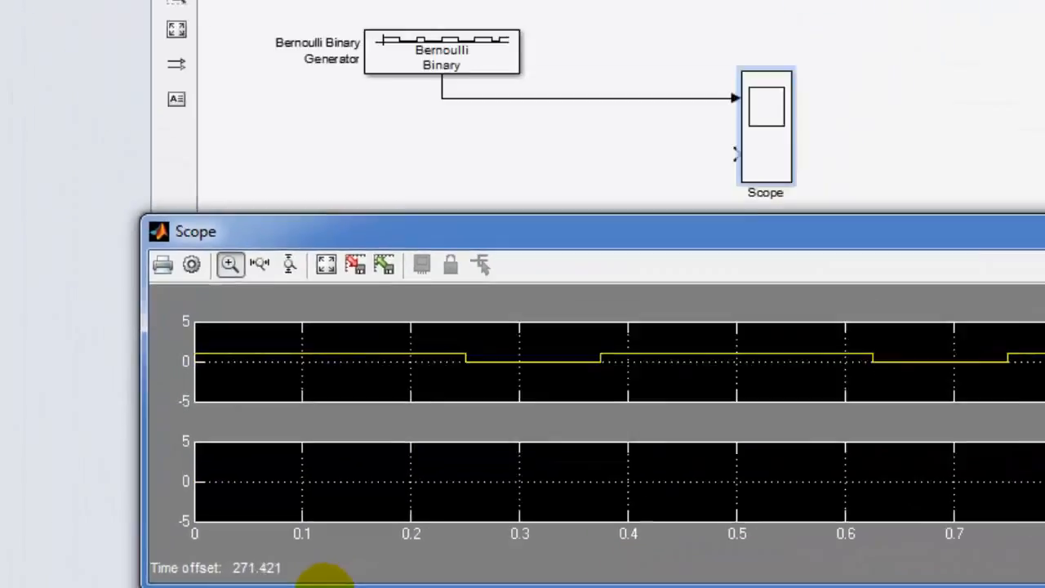
- Restart the simulation and set the Scope's time range to 0.01
click(219, 50)
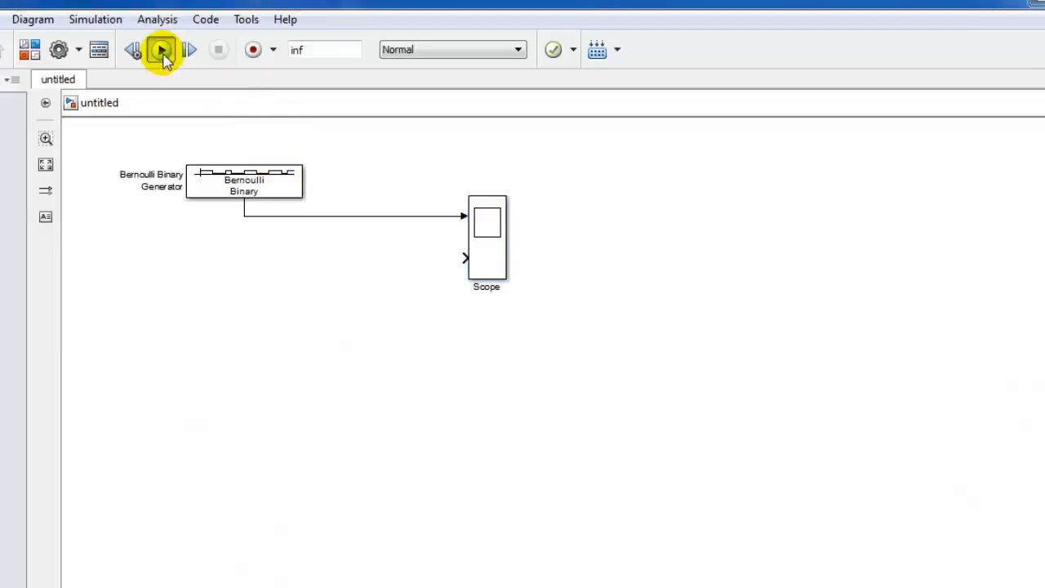
click(161, 50)
double_click(485, 224)
click(58, 341)
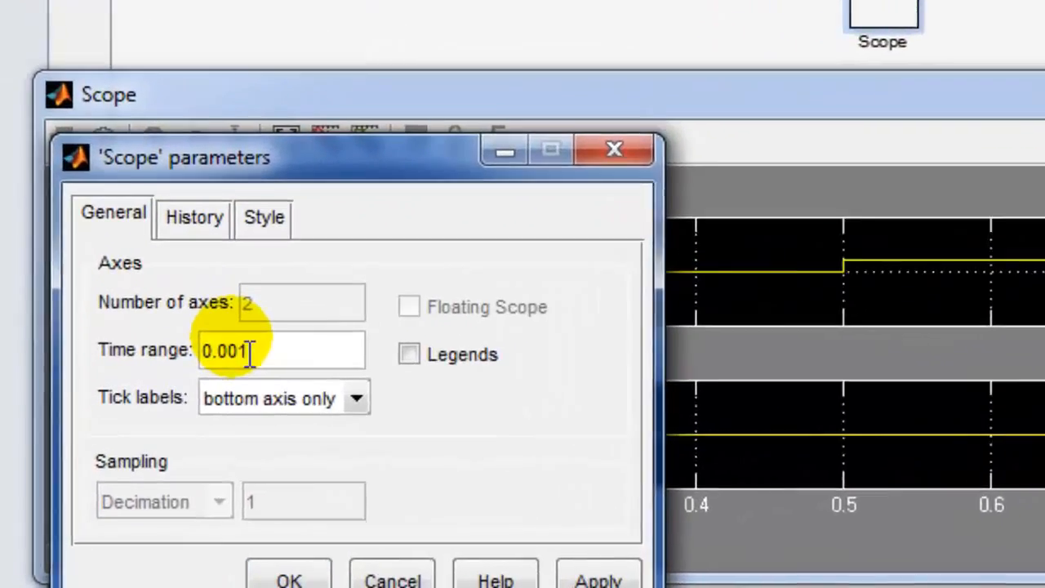
click(289, 578)
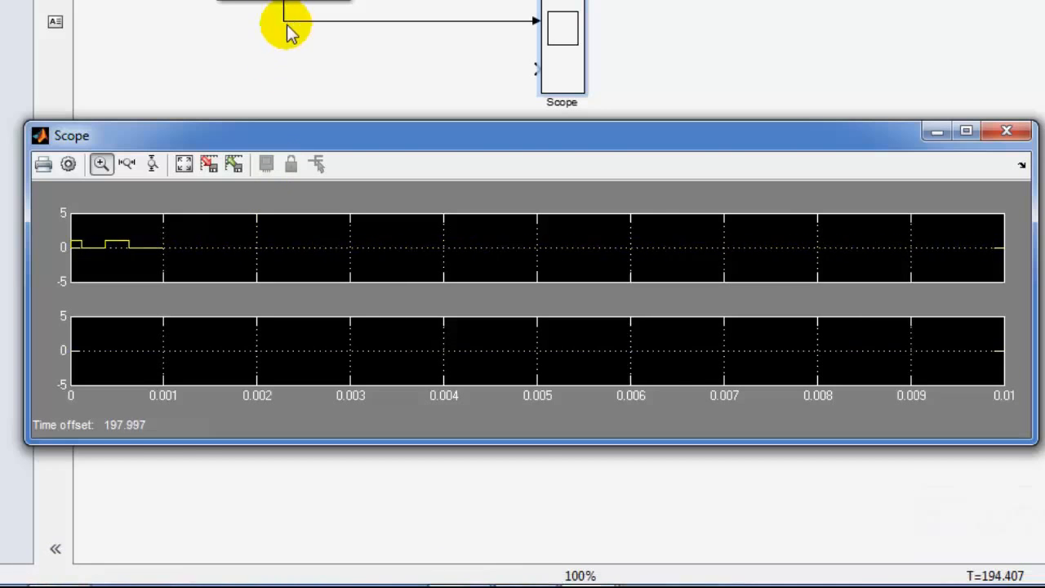
- Stop the simulation and move the Scope block lower on the canvas
click(313, 31)
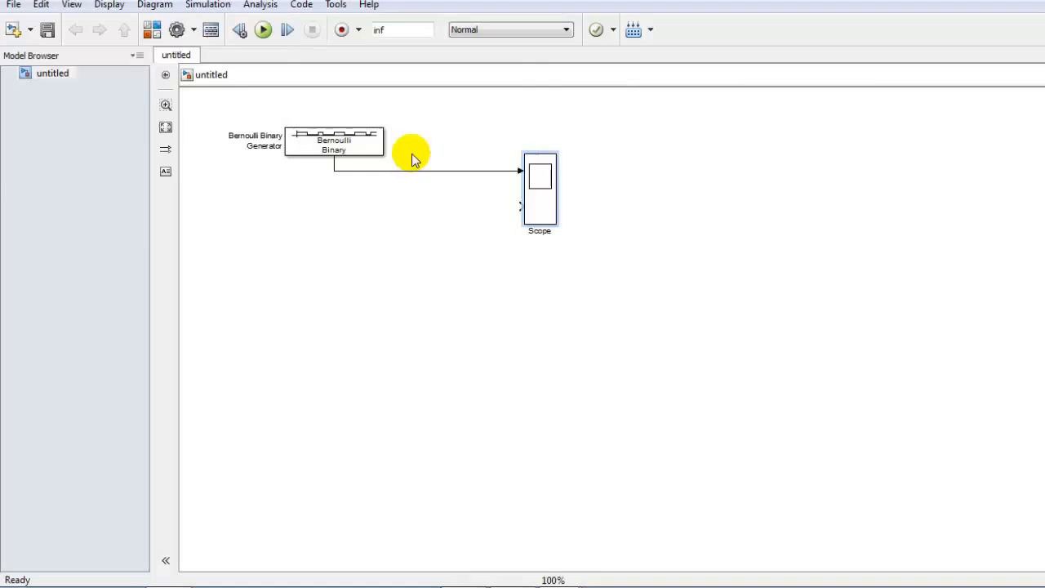
drag(540, 189, 552, 257)
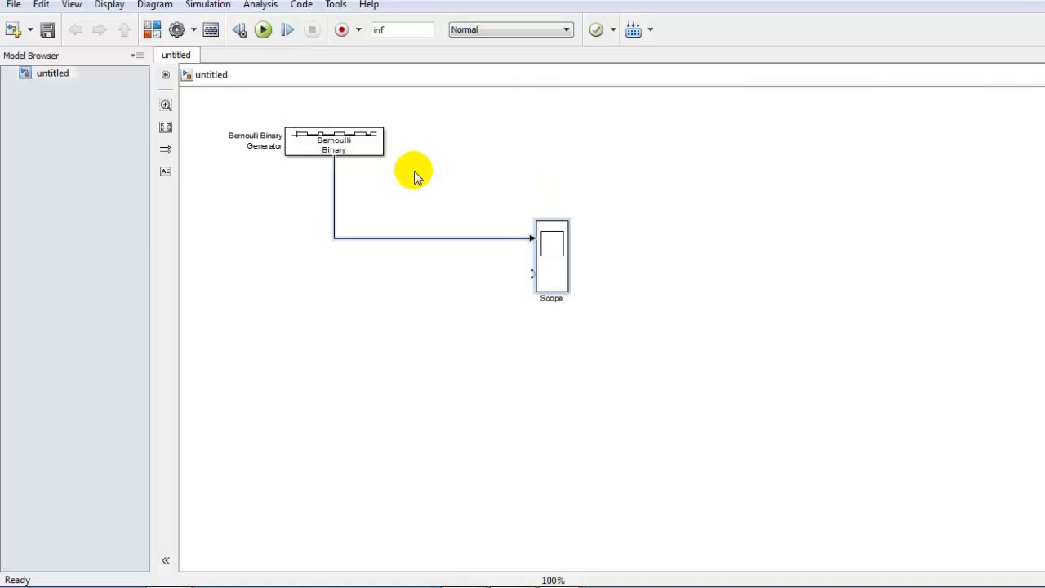
- Search the library for bipolar and insert a Unipolar to Bipolar Converter between the Bernoulli Binary Generator and the Scope
click(153, 30)
text(bipol)
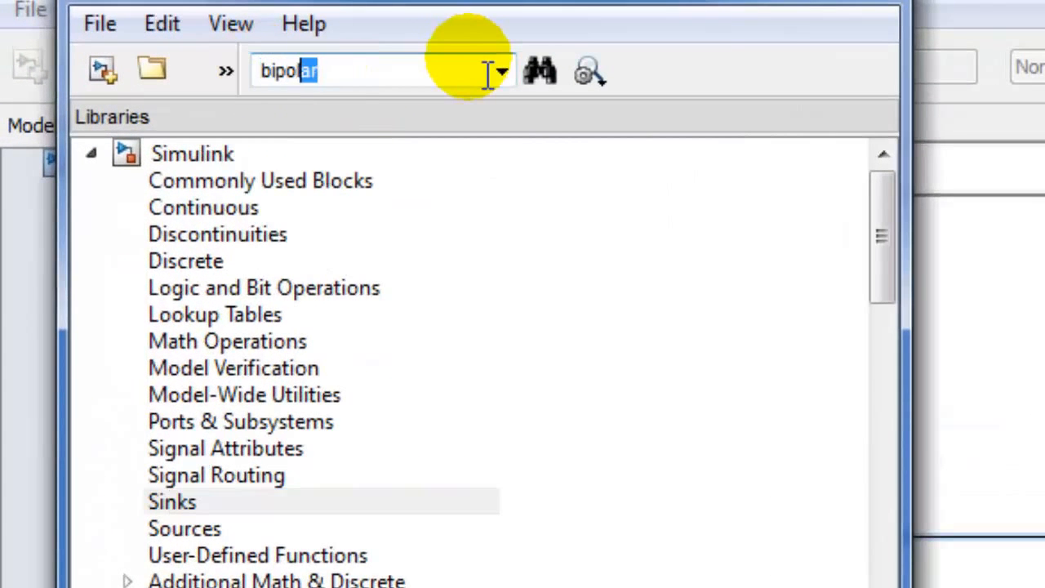
text(ar)
key(Return)
drag(362, 517, 674, 343)
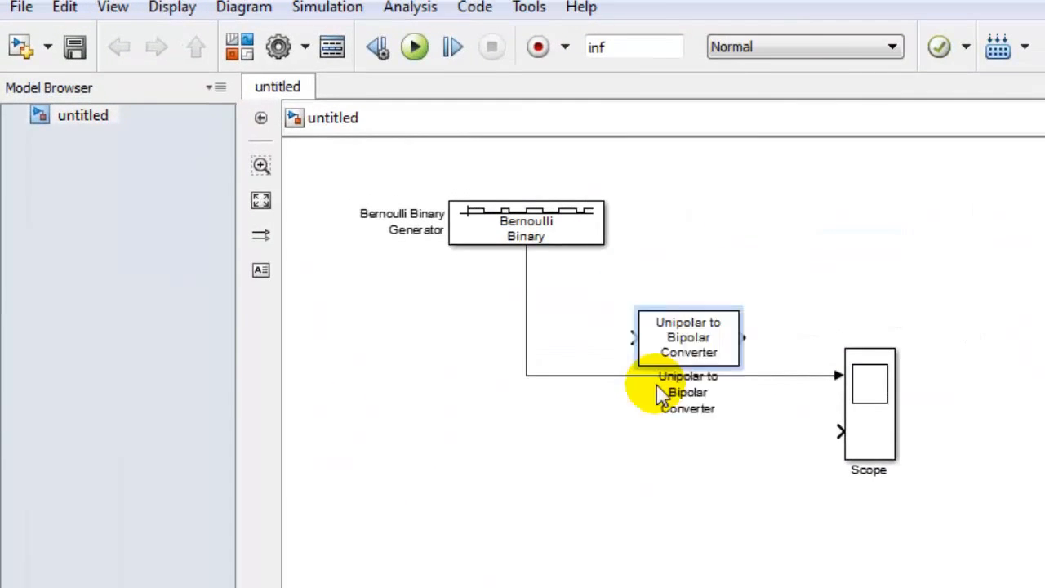
drag(662, 396, 587, 303)
- Accept the Unipolar to Bipolar Converter's parameters, run the model and open the Scope
double_click(527, 298)
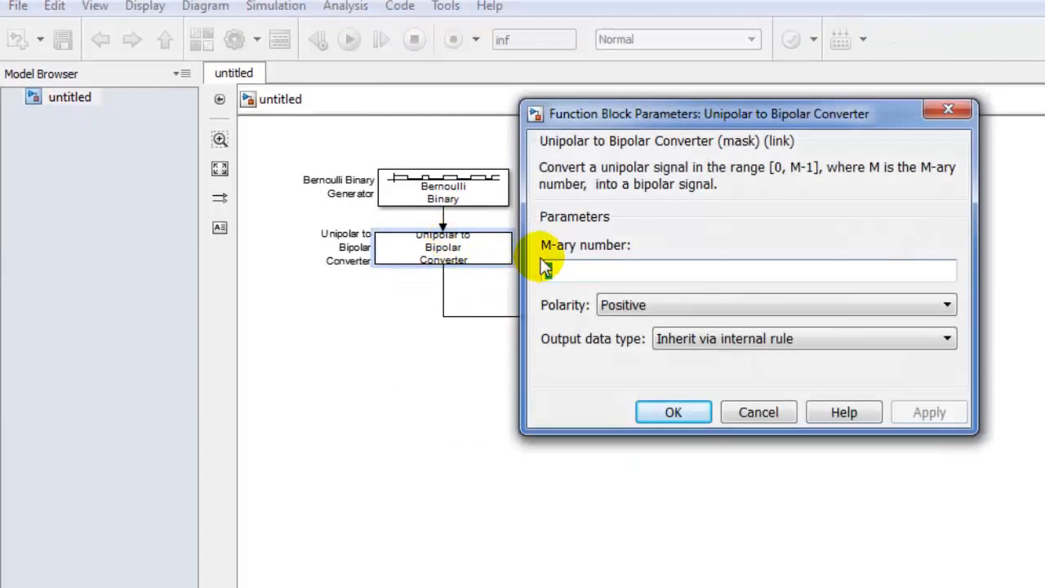
click(646, 405)
click(350, 39)
double_click(730, 318)
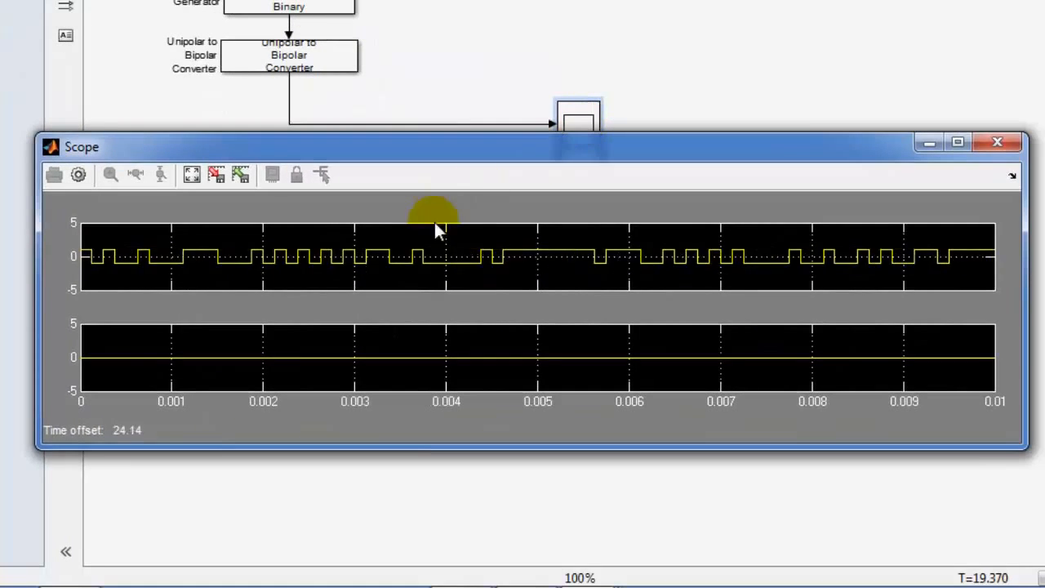
- Set the Scope's upper axis to Y-min -1.3 and Y-max 1.3, then pause the simulation and bring the Scope back up
right_click(414, 237)
click(479, 345)
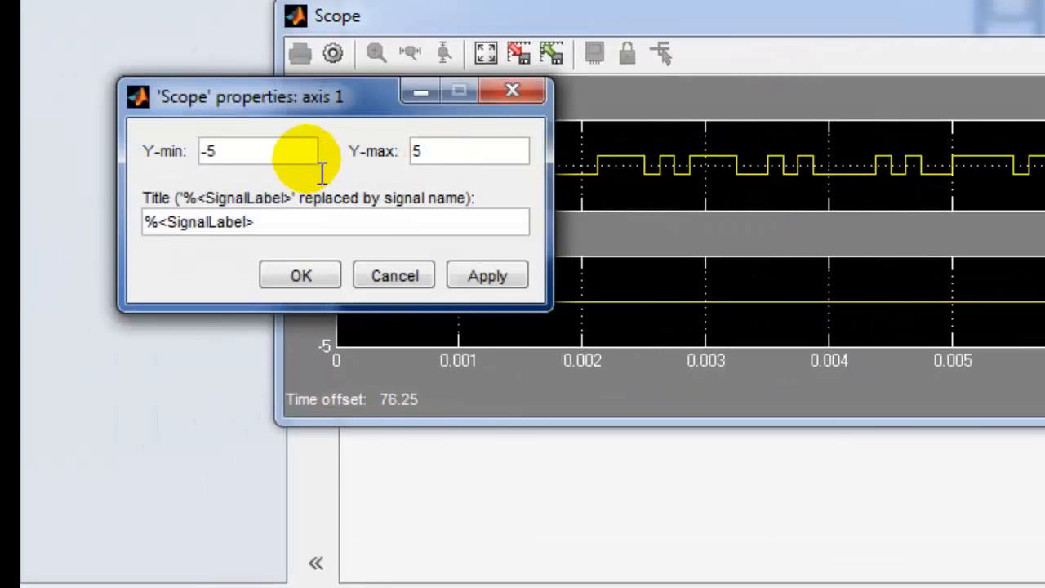
double_click(323, 171)
text(-1.3)
double_click(444, 152)
text(1.3)
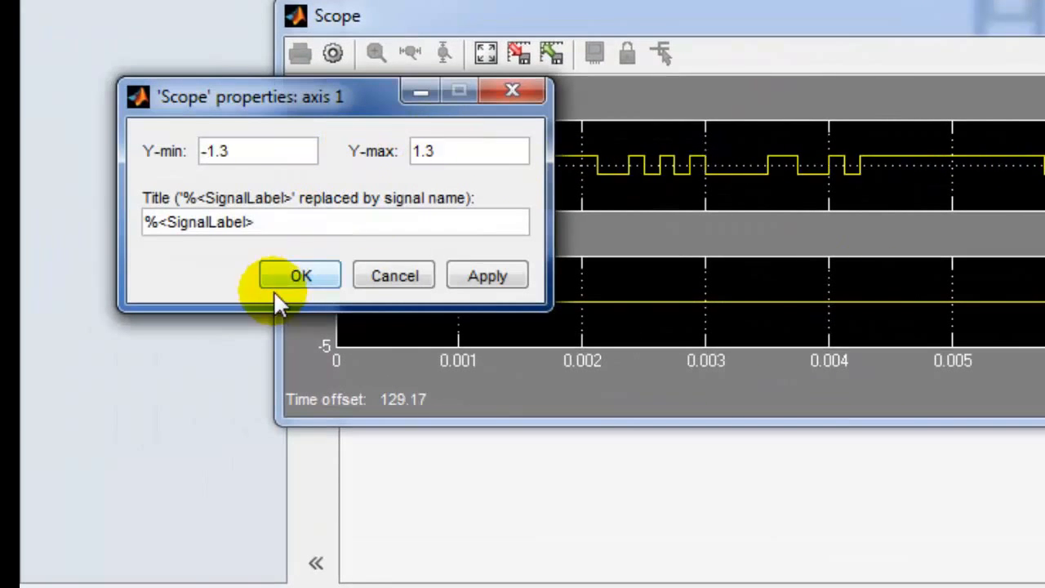
click(274, 286)
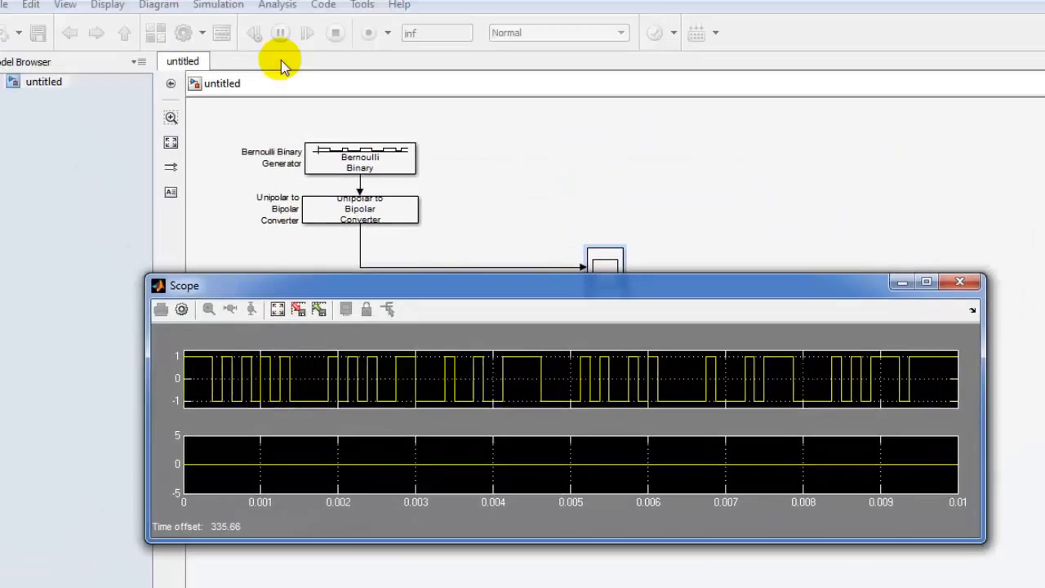
click(289, 57)
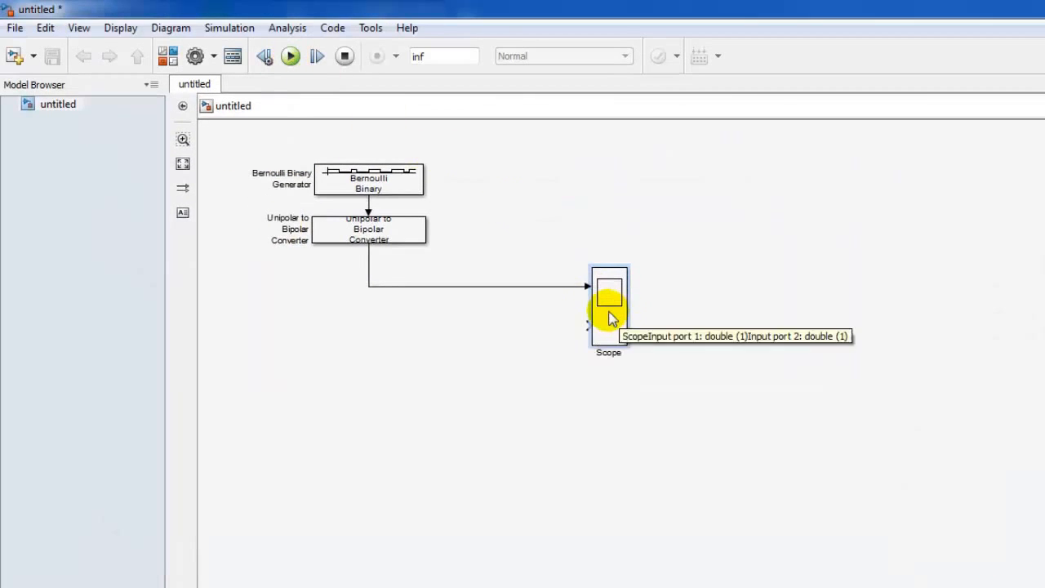
double_click(611, 319)
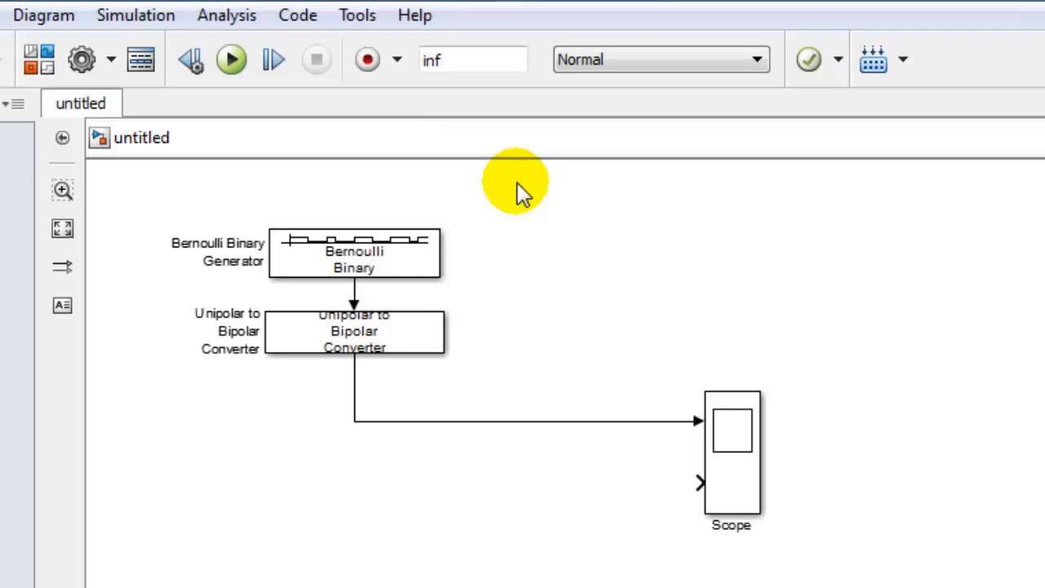
- Group the Bernoulli Binary Generator and the Unipolar to Bipolar Converter into a subsystem
drag(517, 182, 164, 400)
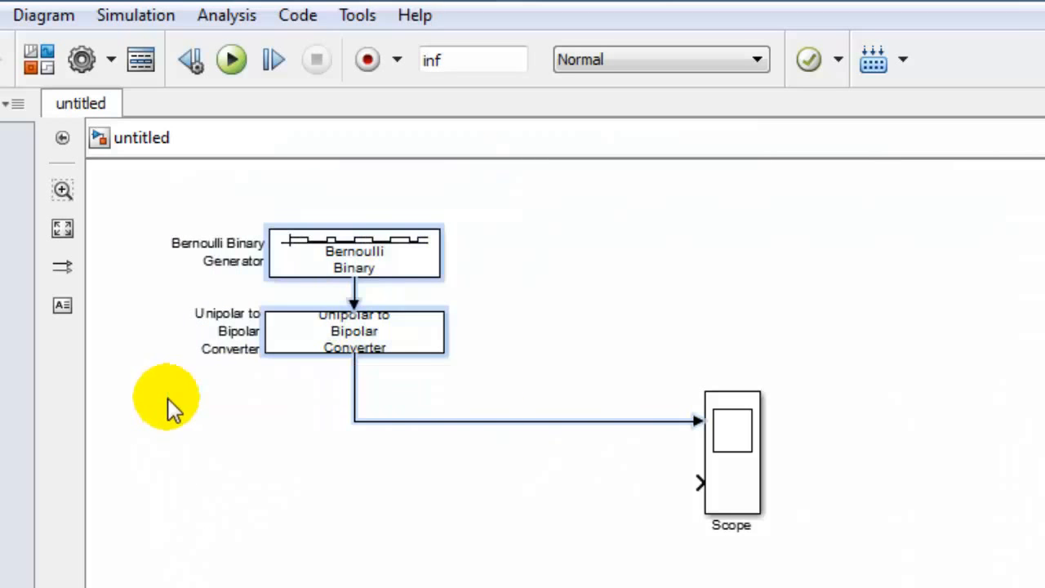
right_click(331, 245)
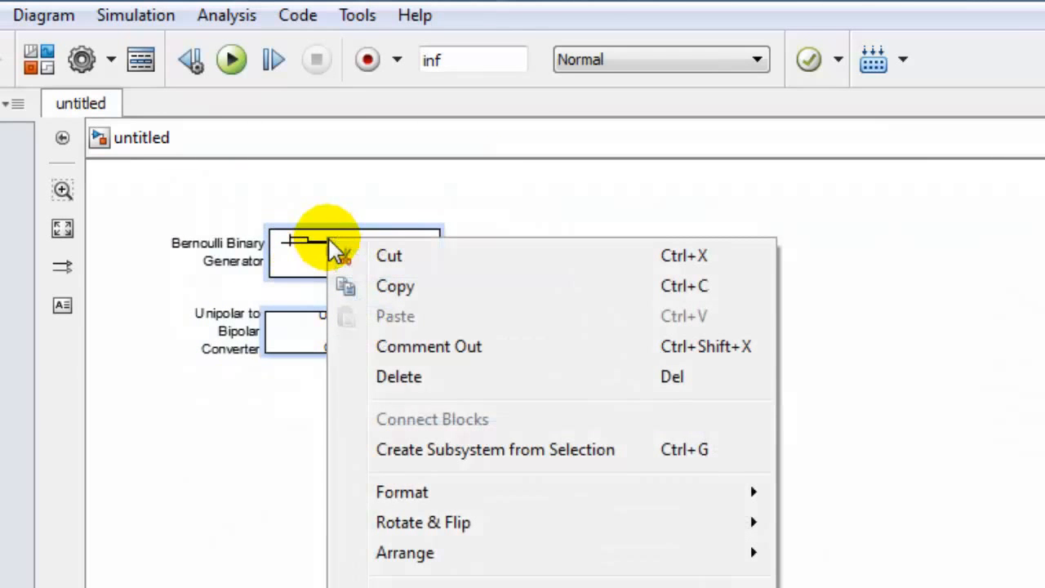
click(438, 450)
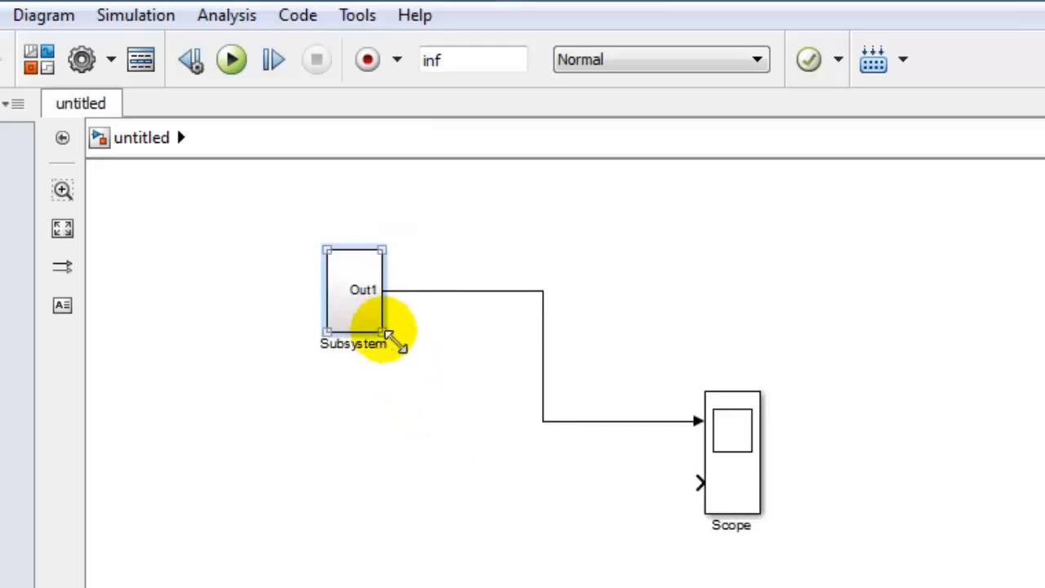
- Resize and rotate the subsystem so its output faces down, and rename it "Generador de señales digitales binarias bipolares discretas"
drag(384, 332, 371, 423)
key(ctrl+r)
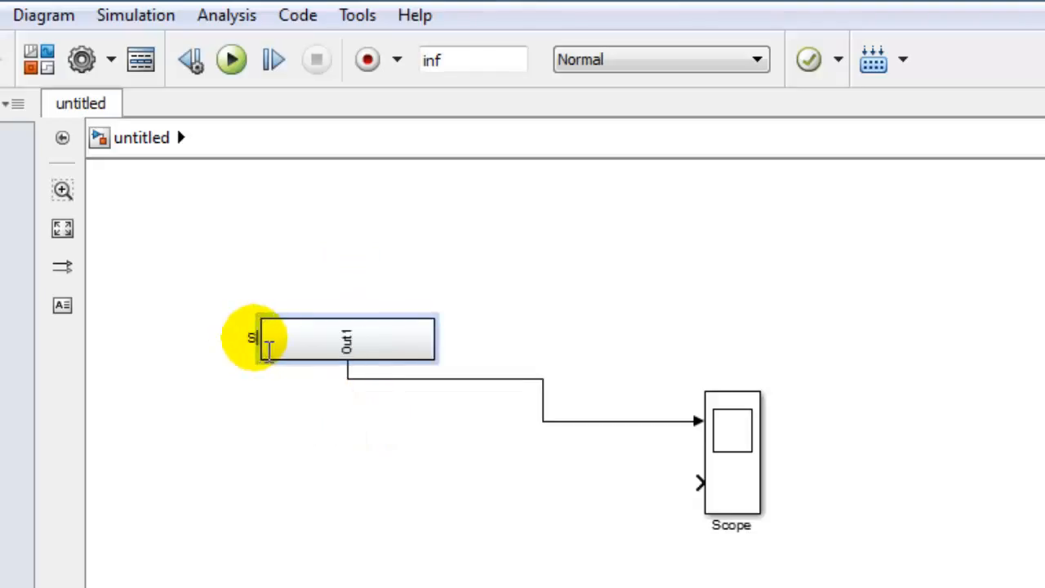
key(ctrl+v)
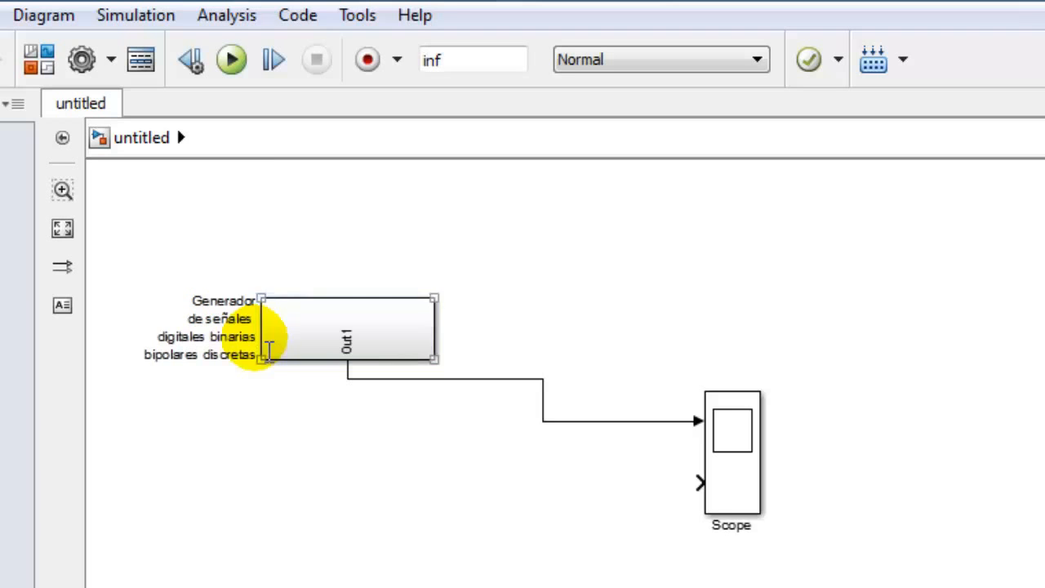
click(277, 230)
- Start creating a mask for the signal generator subsystem
click(344, 301)
right_click(345, 300)
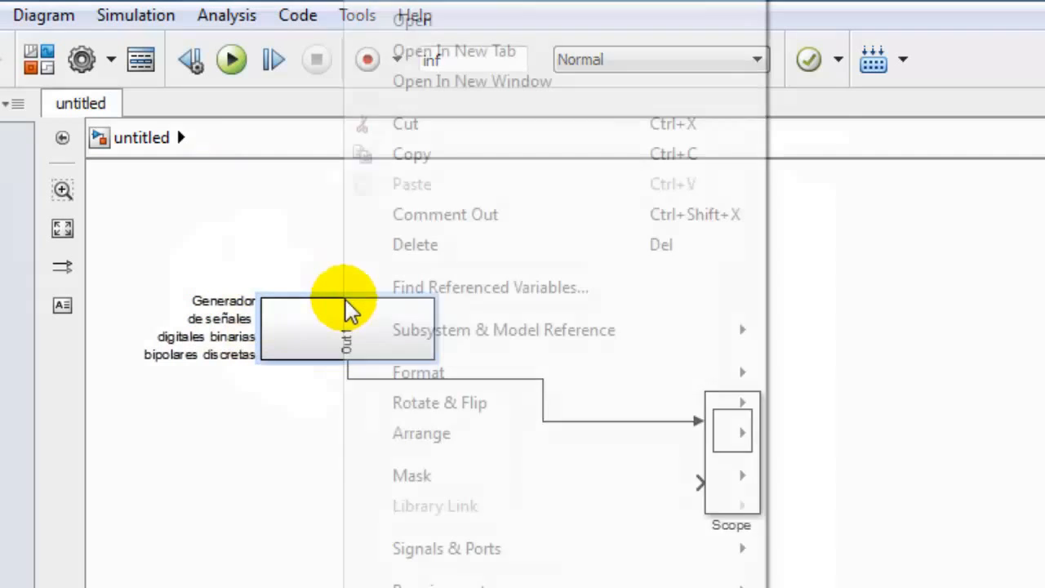
mouse_move(452, 431)
mouse_move(495, 471)
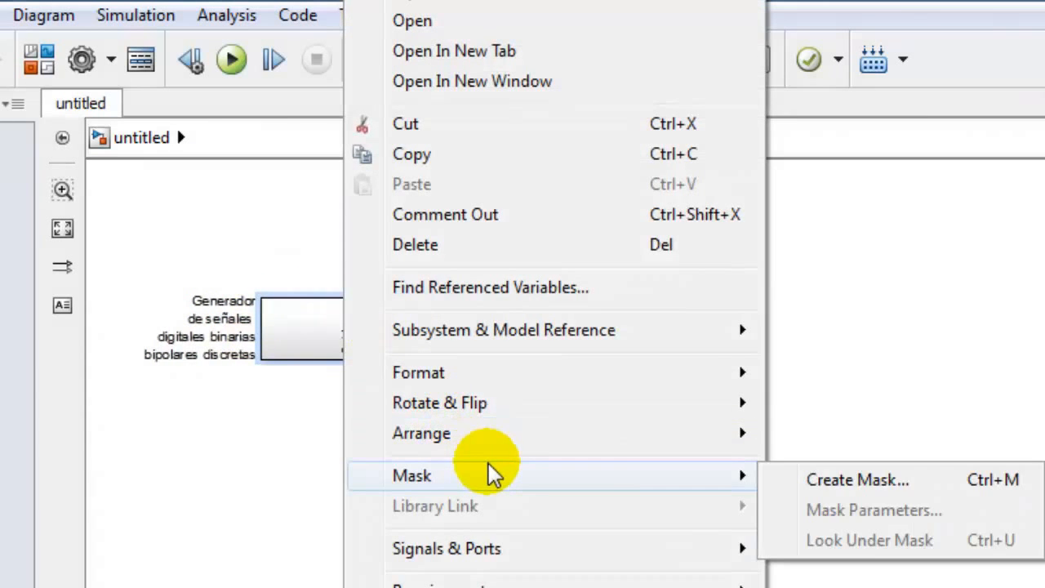
click(819, 482)
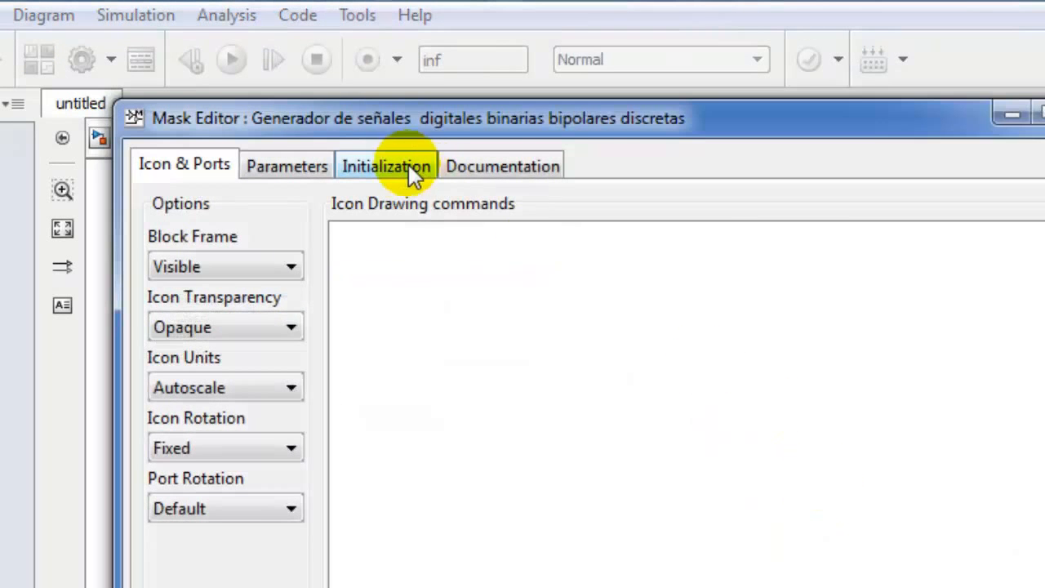
- Add a mask parameter with the prompt "Velocidad de bits" and the variable RataBits
click(309, 168)
click(173, 272)
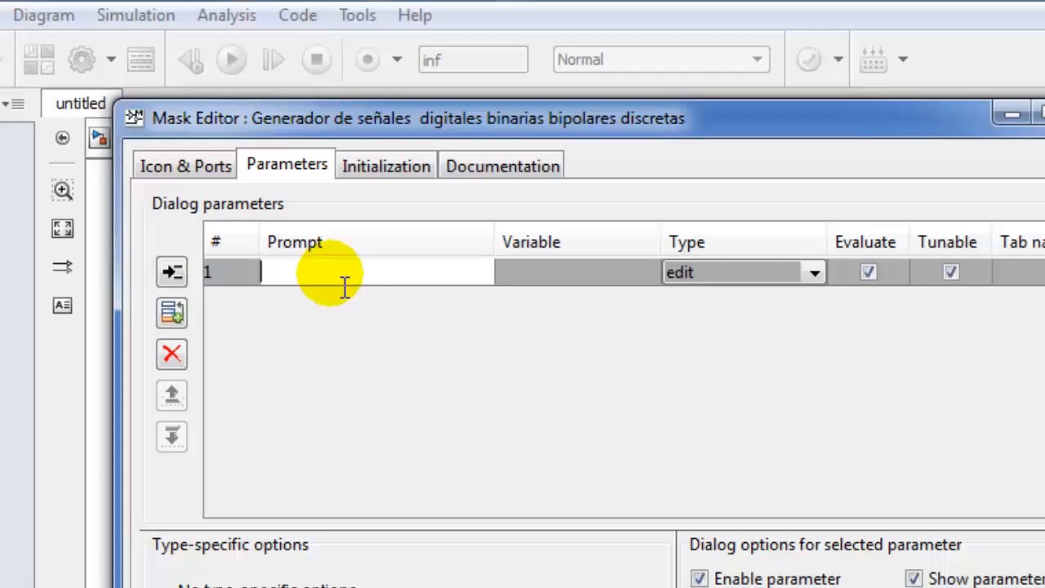
text(Velocidad de bits)
click(556, 281)
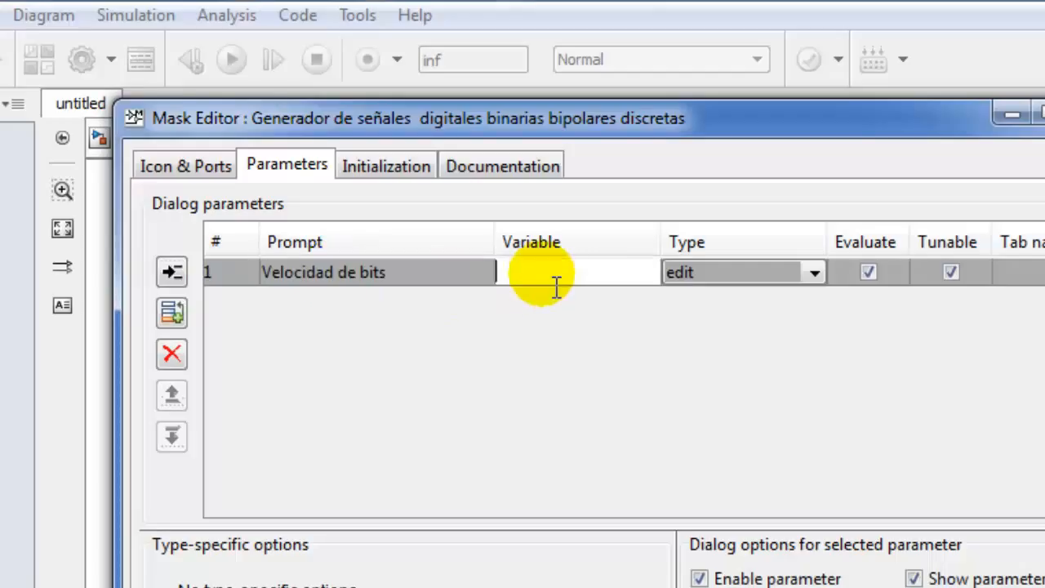
text(RataBits)
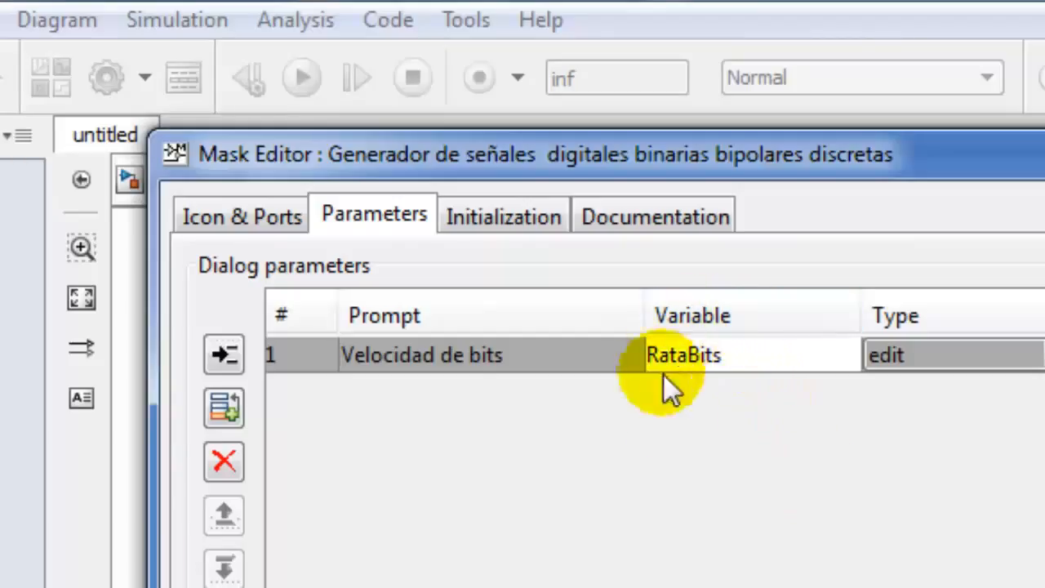
- Document the mask with type "Generador de señales binaraias" and description "Este equipo genera una señal binaria aleatoria, discreta"
click(684, 214)
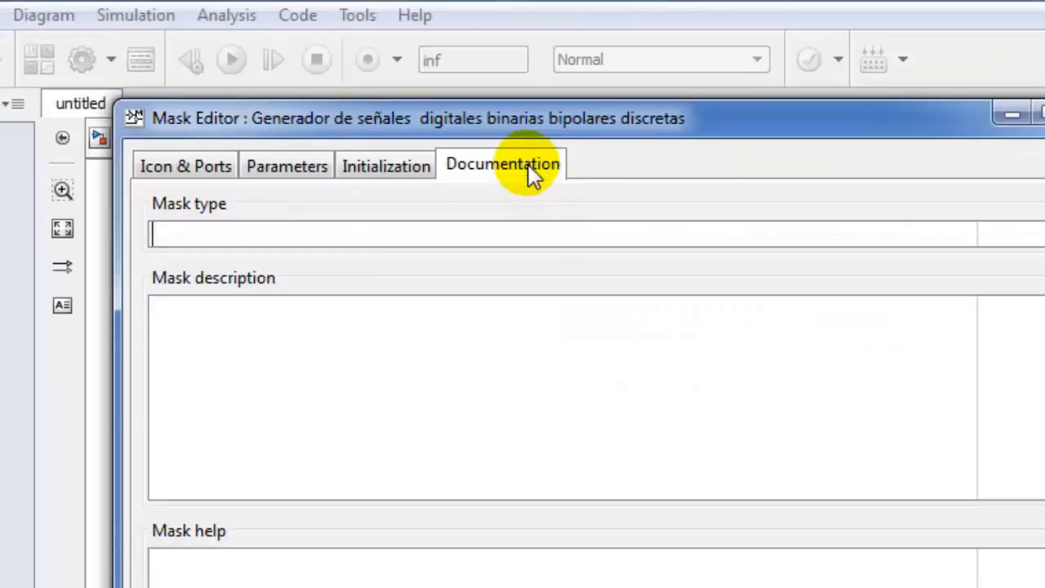
text(Generador de señales binaraias)
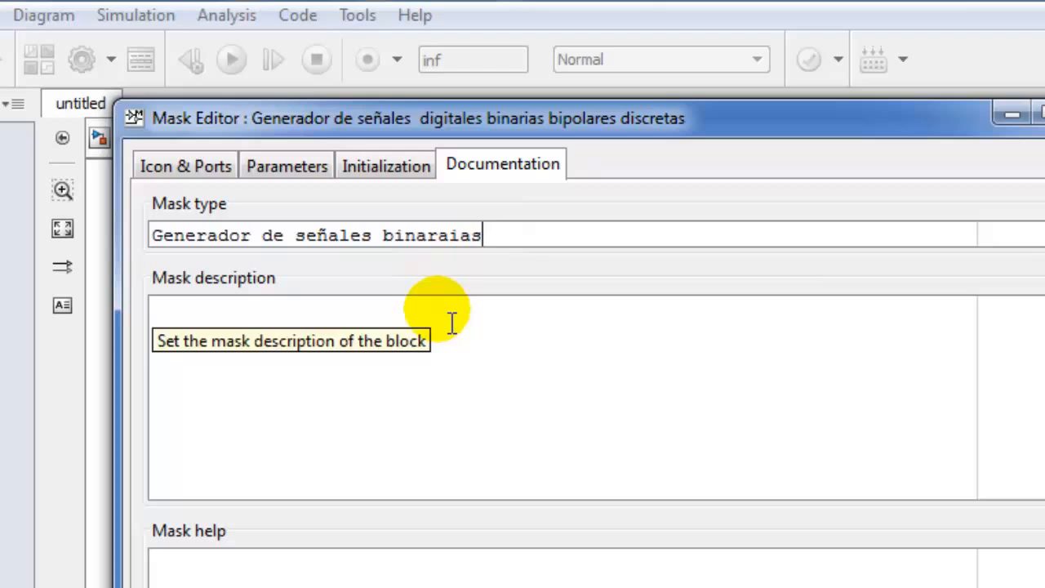
click(451, 323)
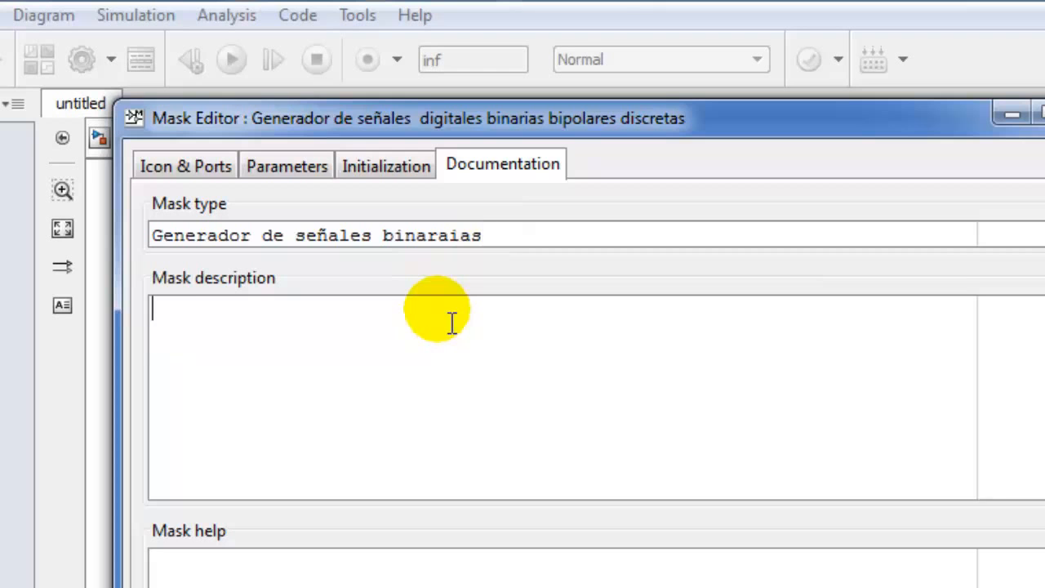
text(Este equipo genera una señal binaria aleatoria, discreta)
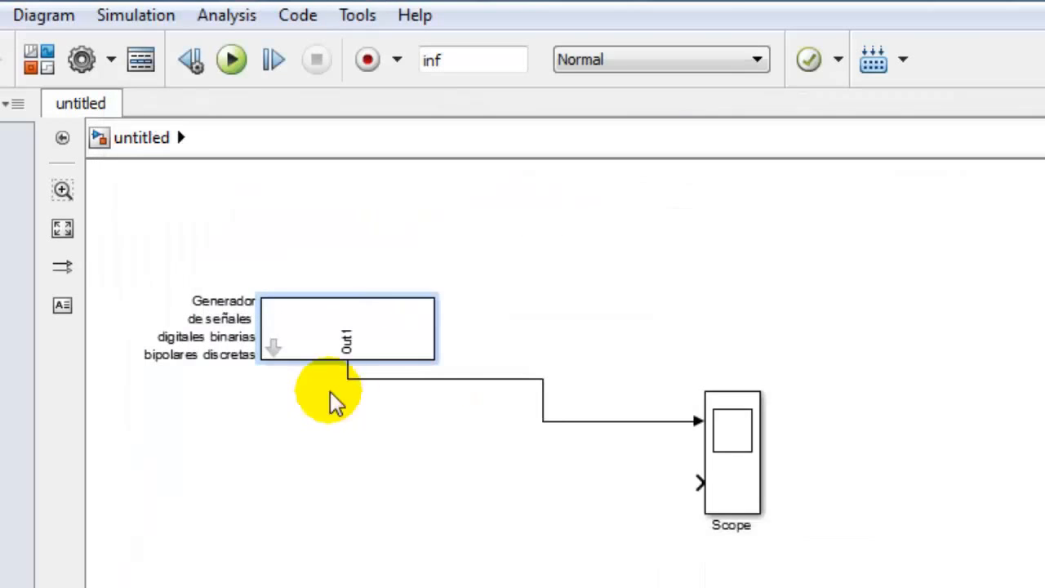
- Set the generator block's Velocidad de bits parameter to Rb
double_click(371, 333)
text(Rb)
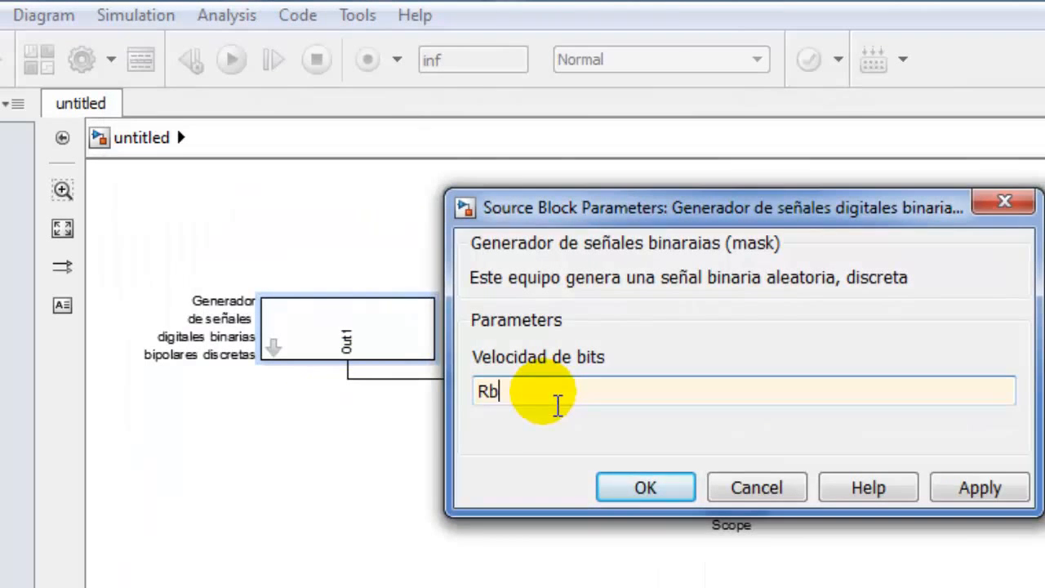
click(643, 487)
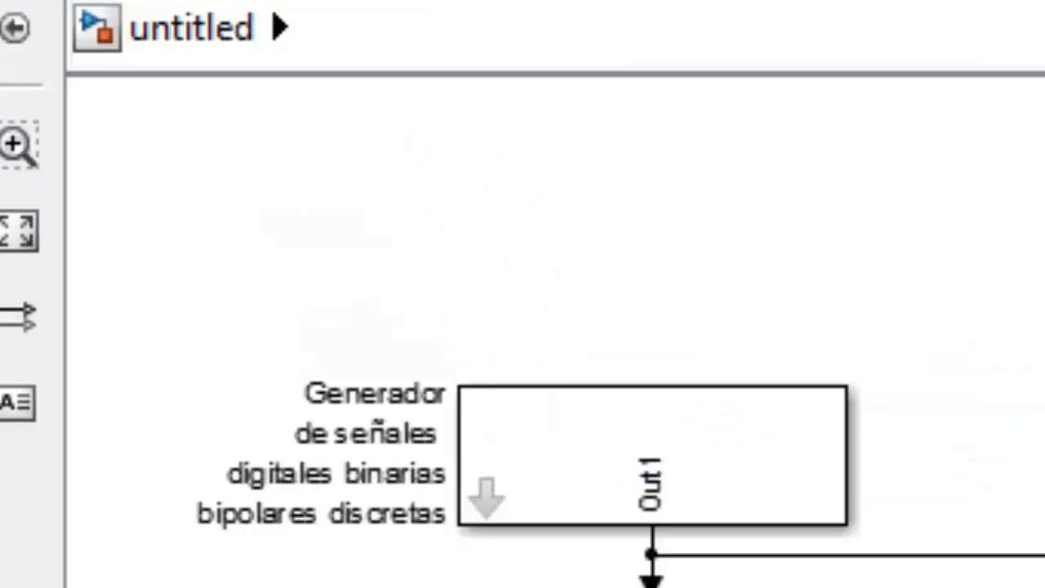
- Set the generator block's Velocidad de bits parameter to 16000
click(777, 432)
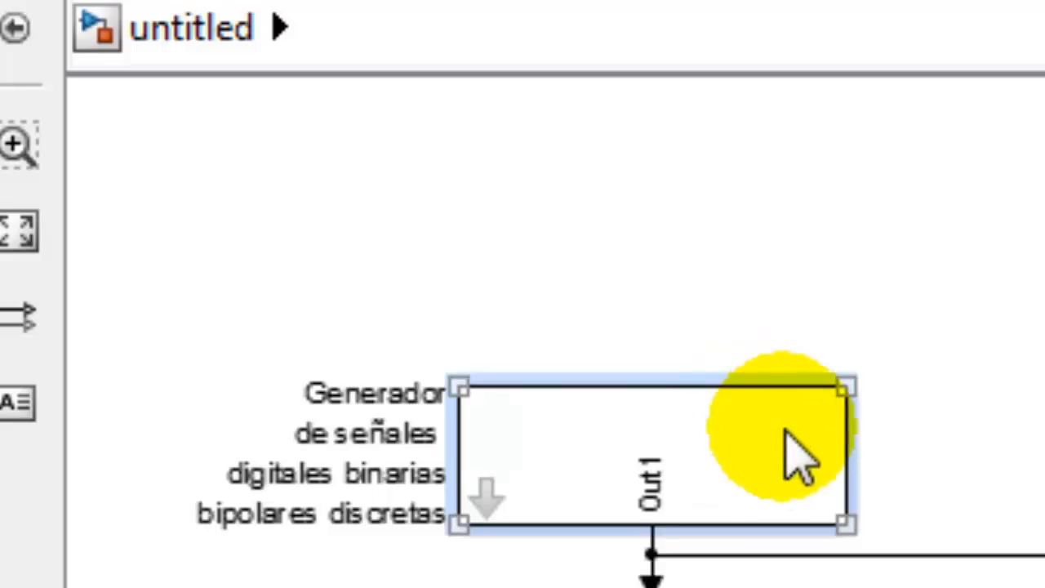
double_click(800, 458)
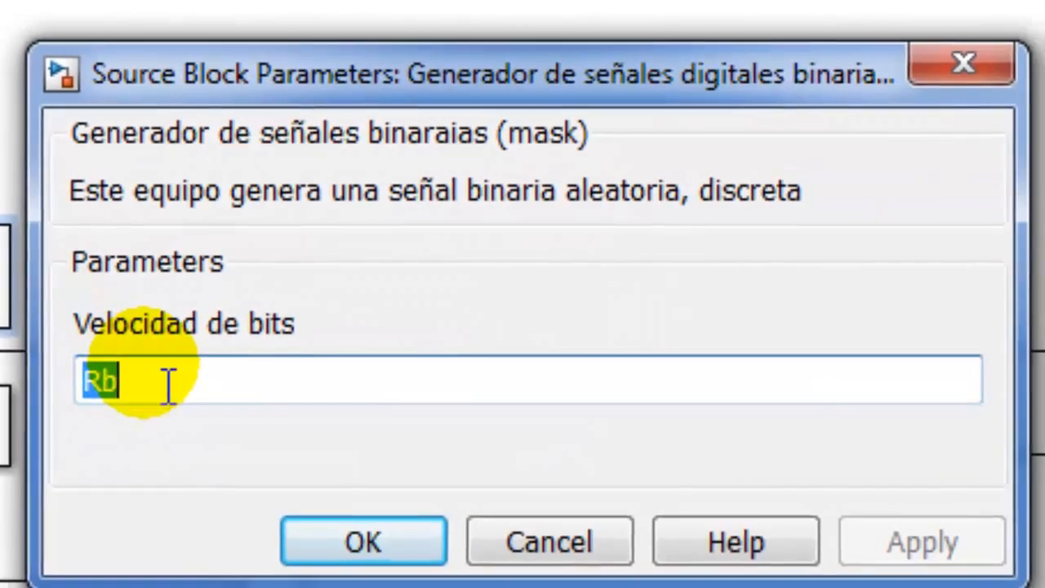
click(168, 384)
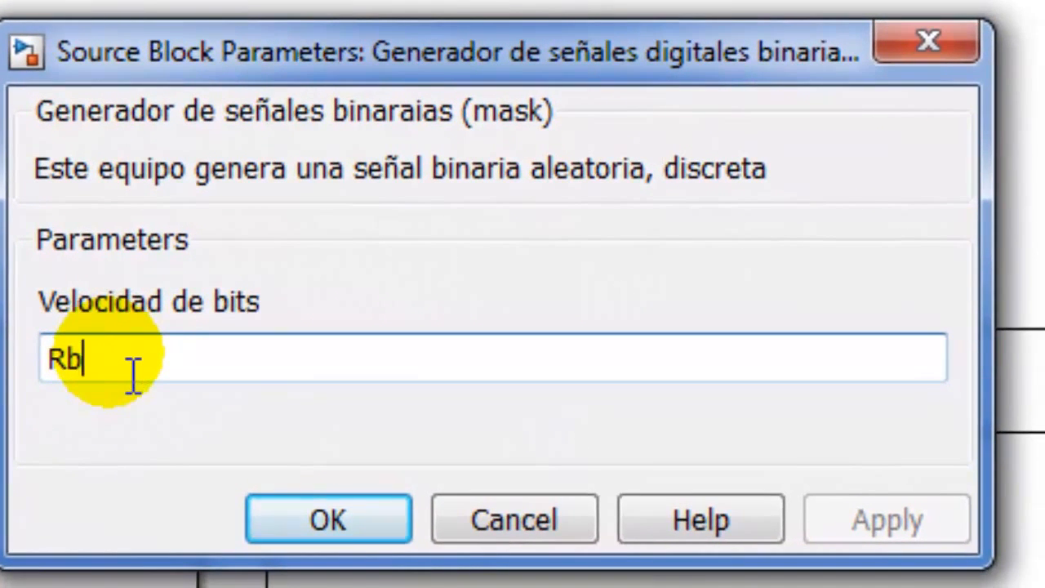
double_click(131, 374)
drag(42, 356, 199, 372)
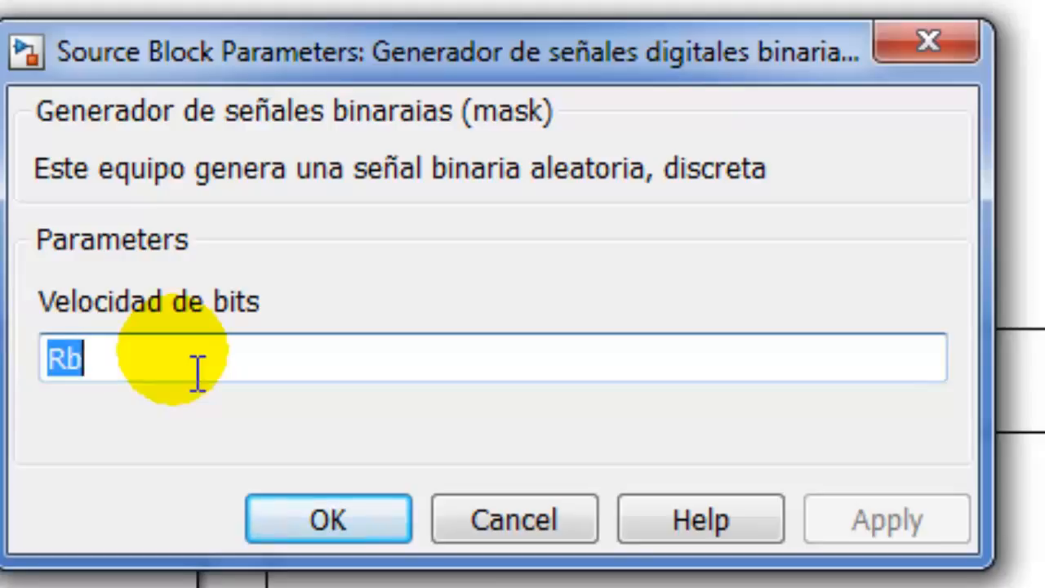
text(800)
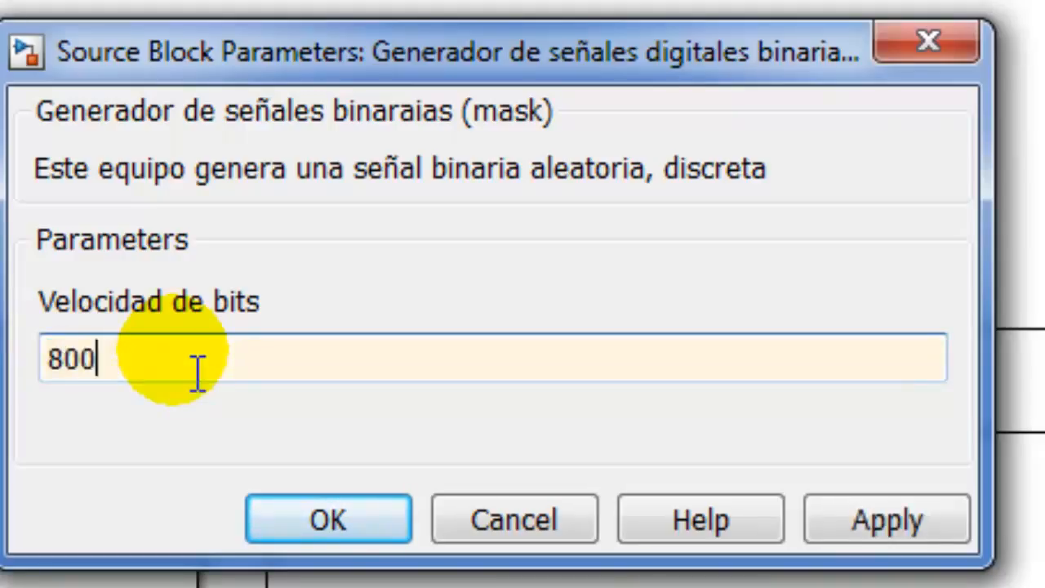
key(BackSpace)
key(BackSpace)
key(BackSpace)
text(16)
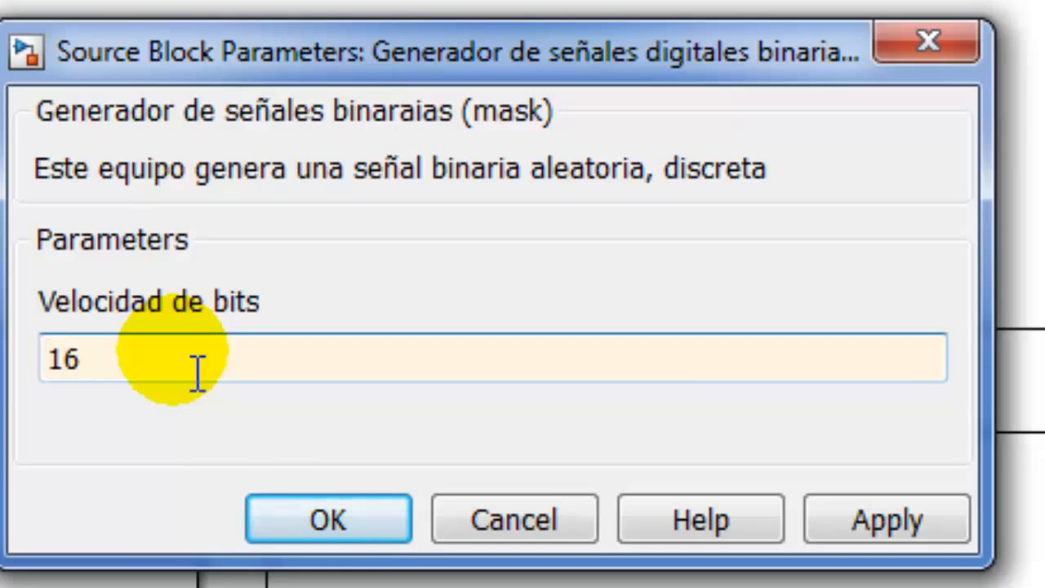
text(000)
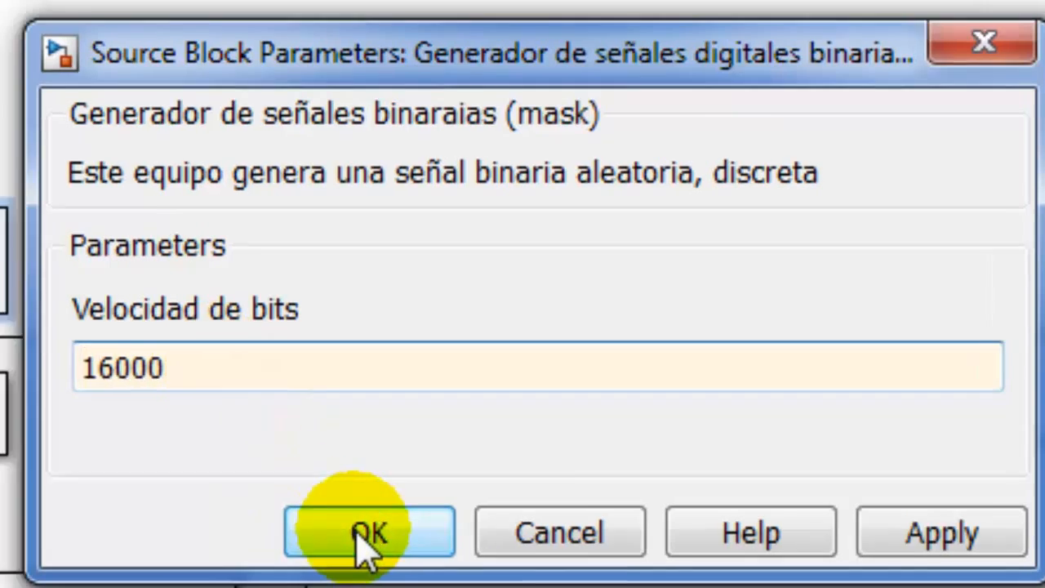
click(329, 520)
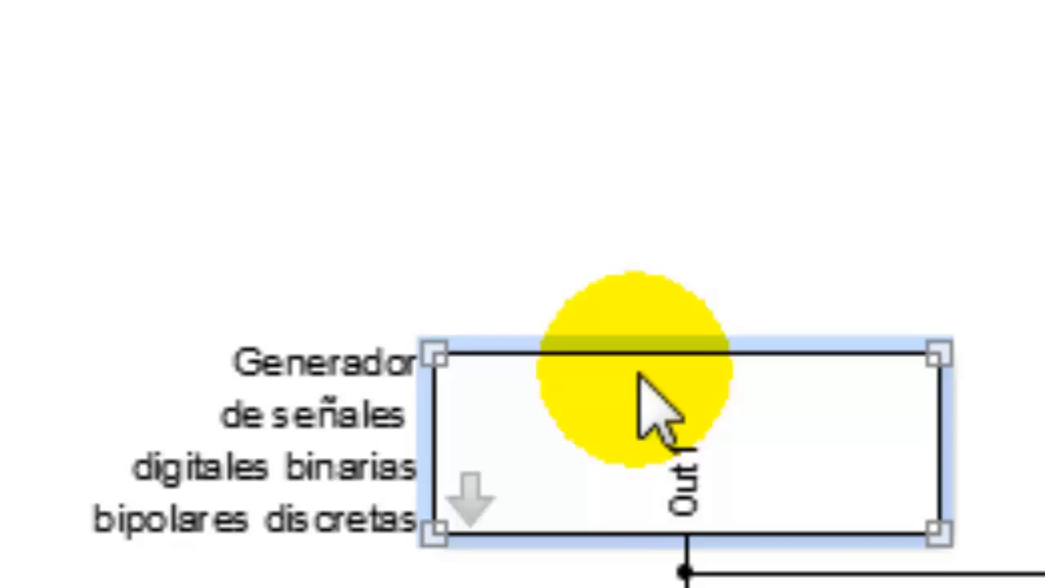
- Look up the variable name of the Velocidad de bits parameter in the generator block's mask
right_click(639, 375)
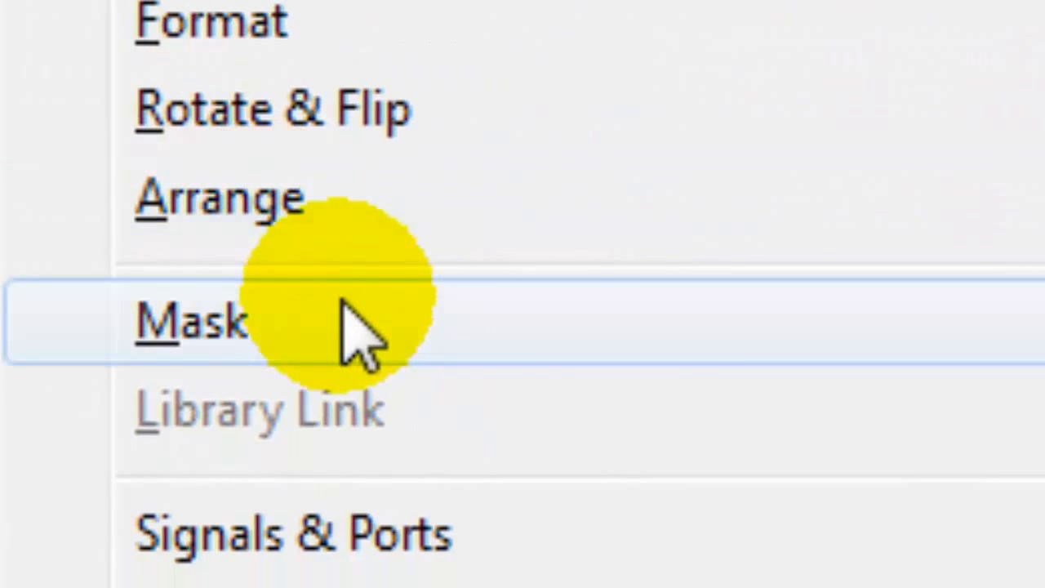
click(895, 352)
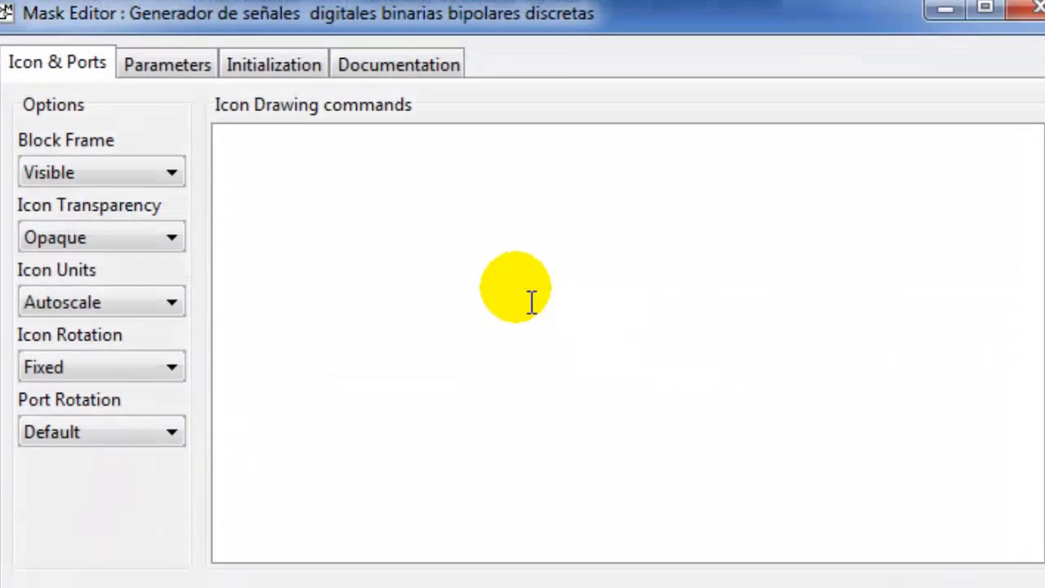
click(183, 65)
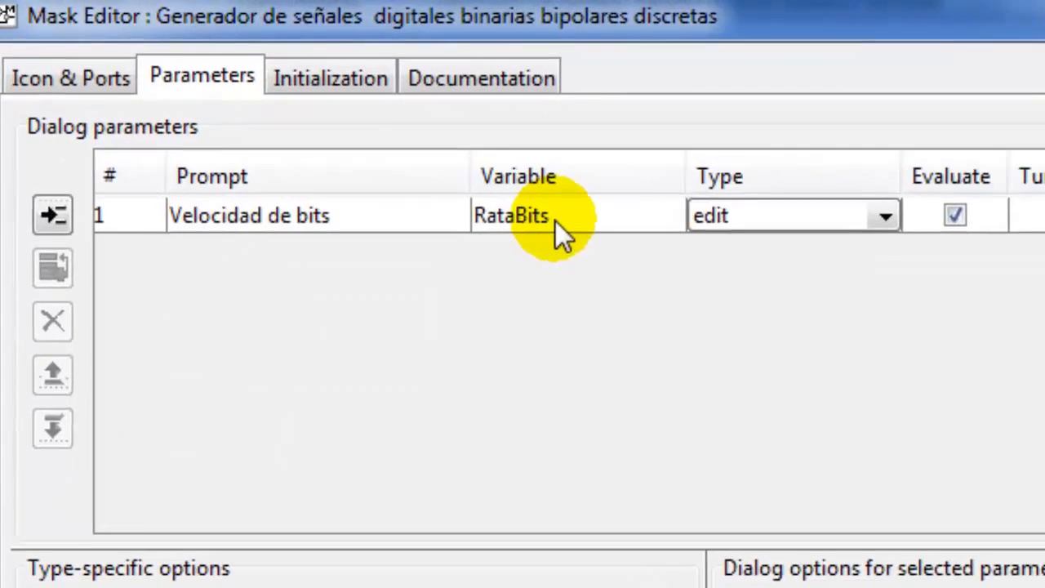
click(465, 182)
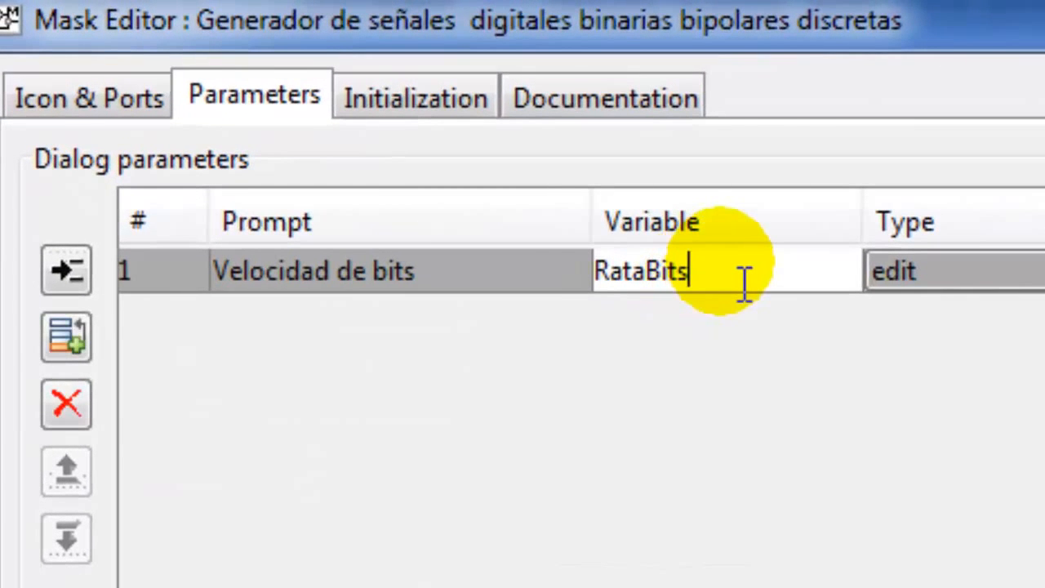
drag(745, 282, 595, 273)
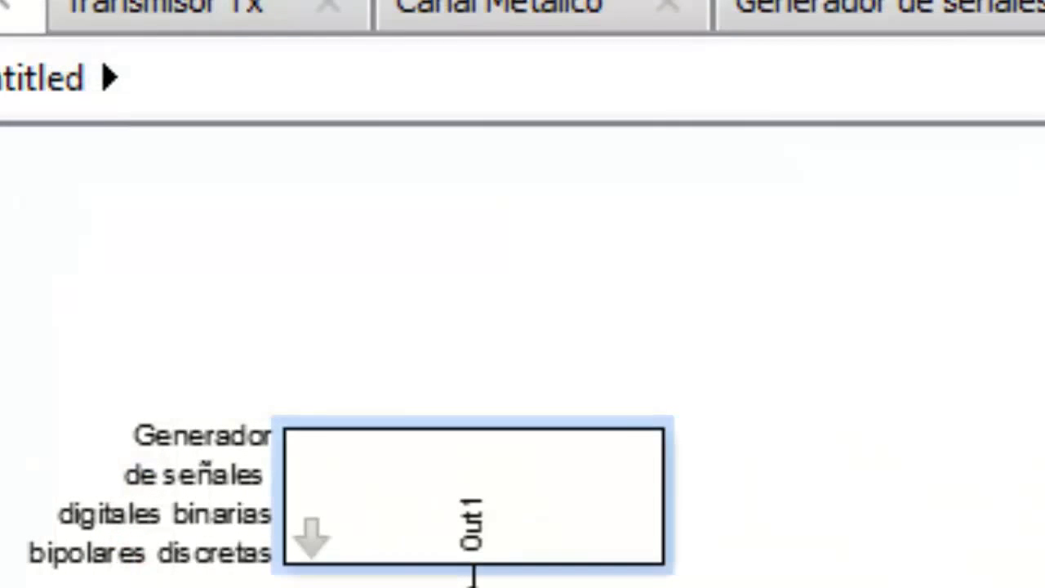
- Look inside the generator block's mask and set the Bernoulli Binary Generator's sample time to 1/RataBits
click(368, 555)
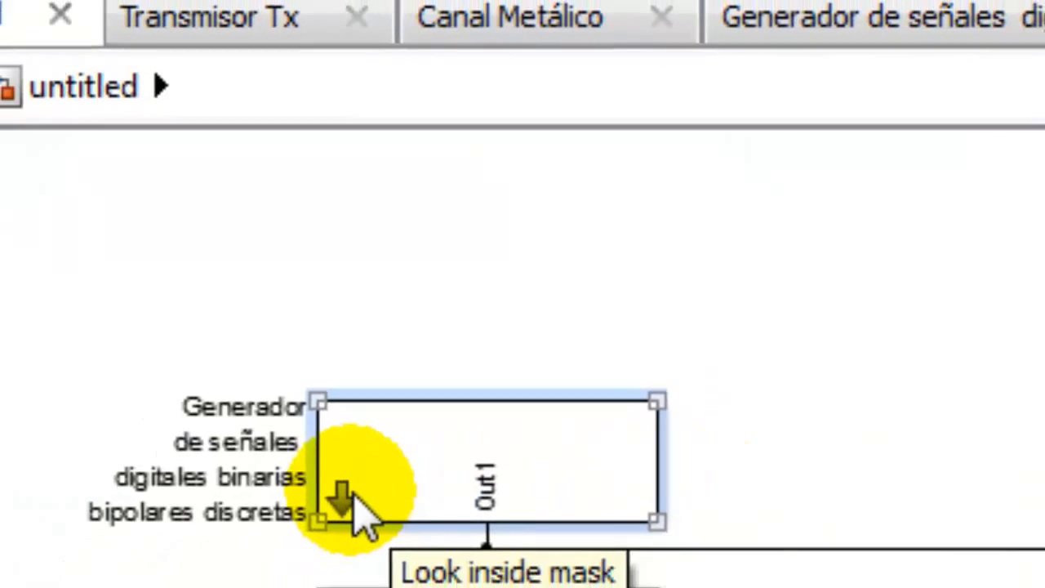
click(354, 491)
double_click(350, 222)
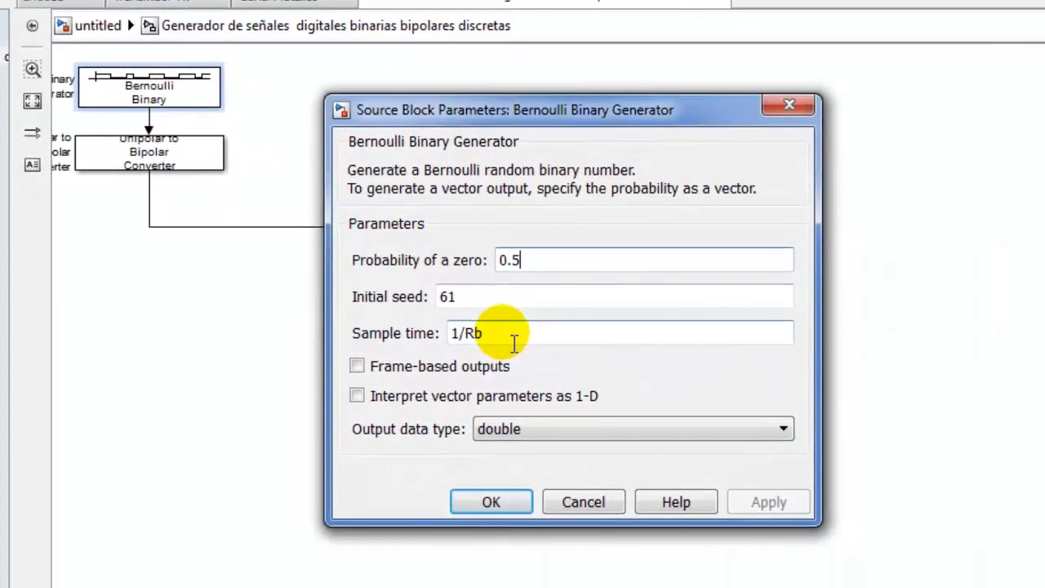
double_click(515, 336)
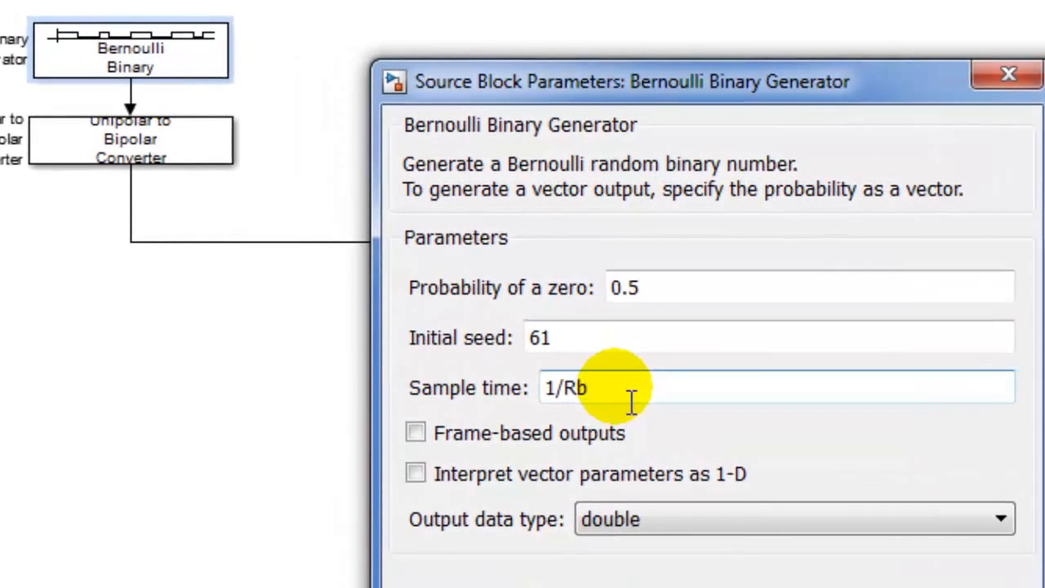
key(BackSpace)
key(BackSpace)
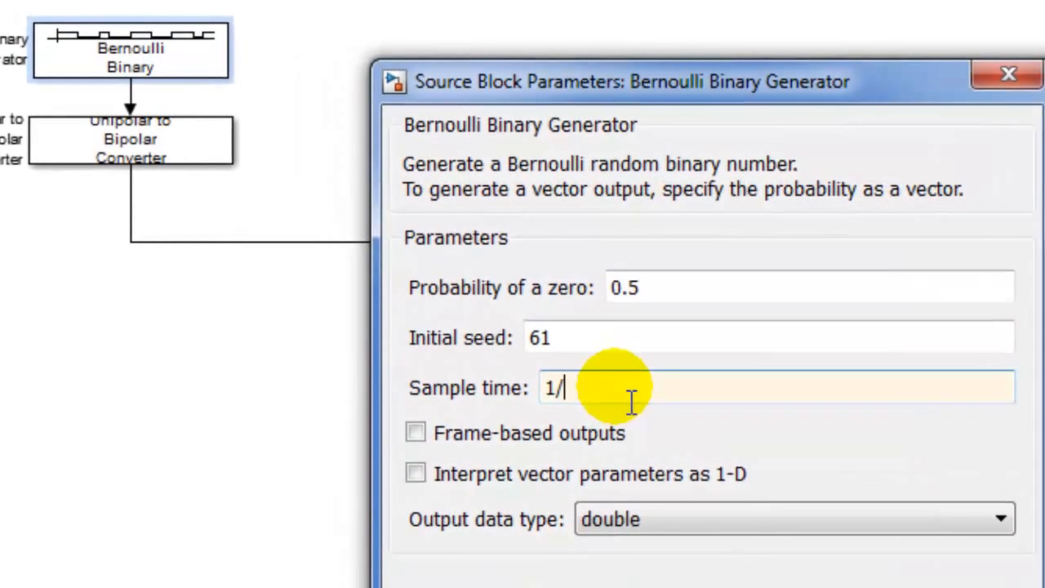
text(RataBits)
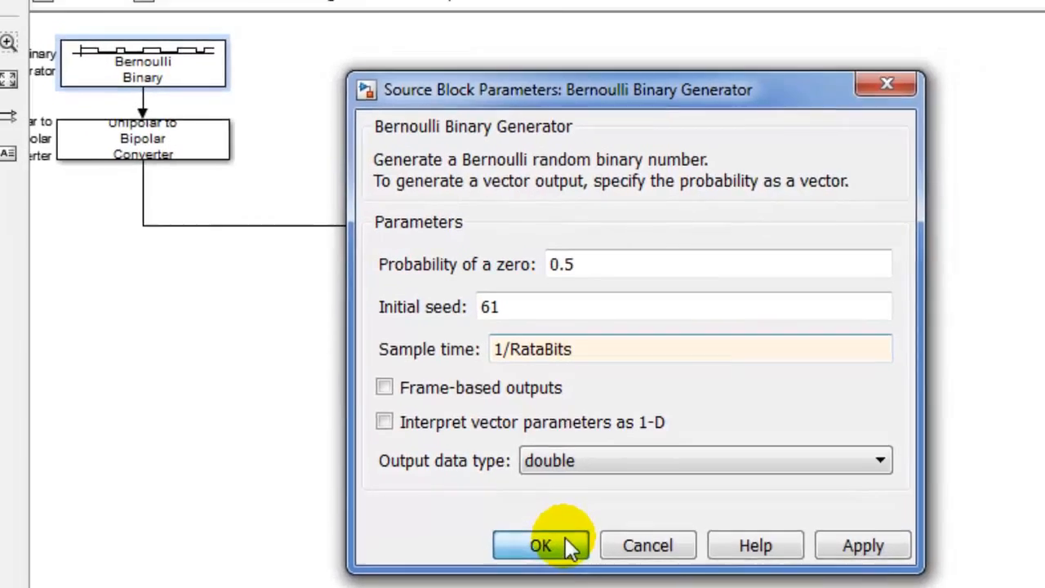
click(555, 543)
- Check the Unipolar to Bipolar Converter's parameters and return to the top-level model
click(180, 137)
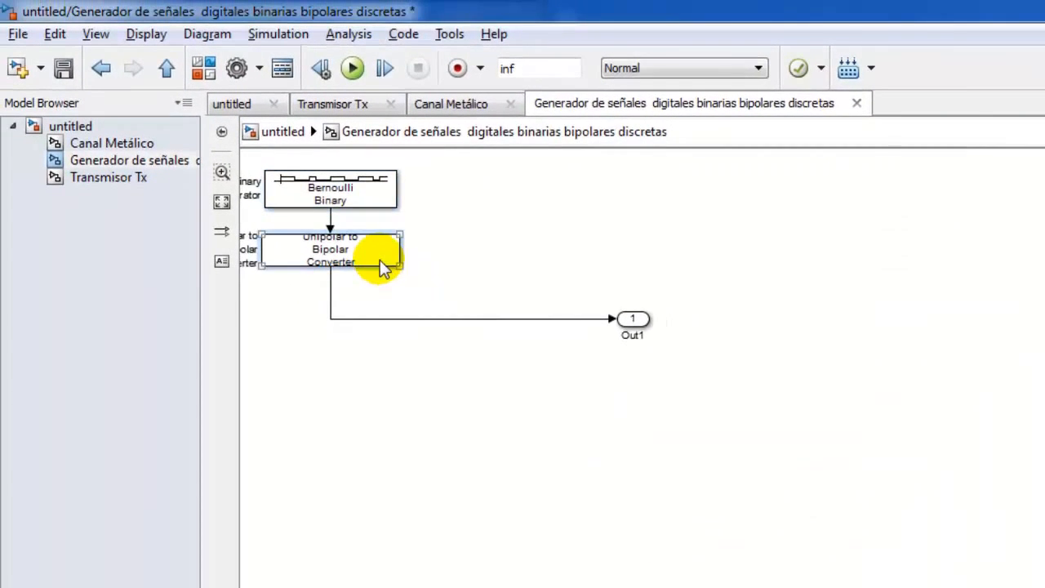
double_click(384, 268)
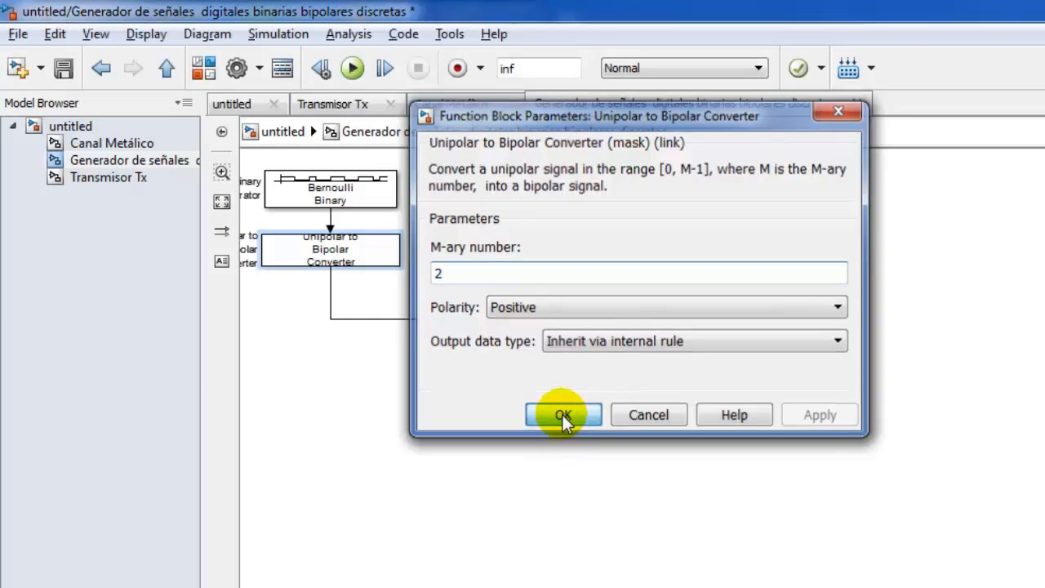
click(564, 415)
click(348, 167)
click(291, 133)
- Re-enter Rb as the generator block's Velocidad de bits and accept the block parameters
double_click(486, 270)
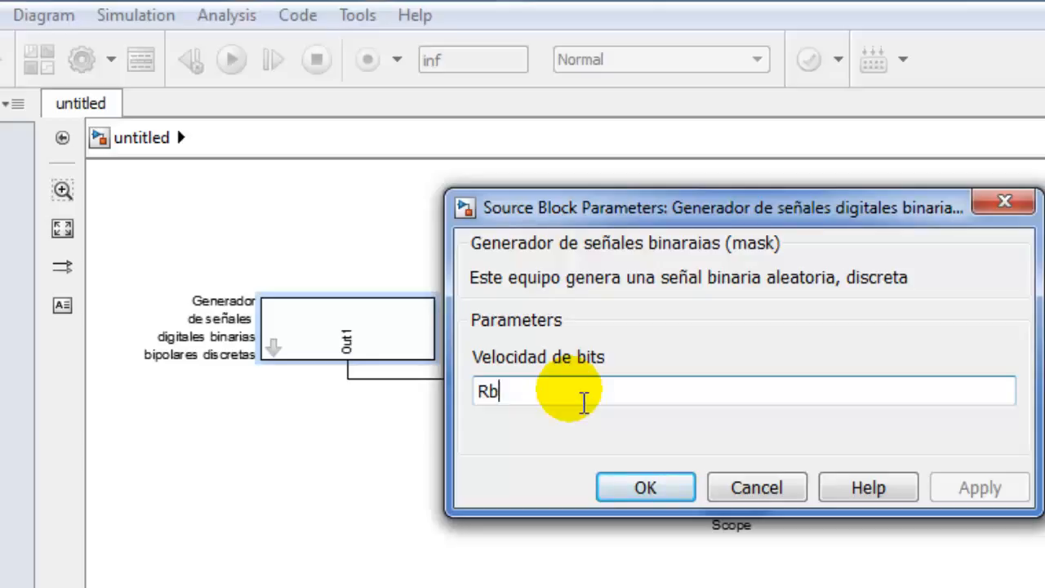
key(BackSpace)
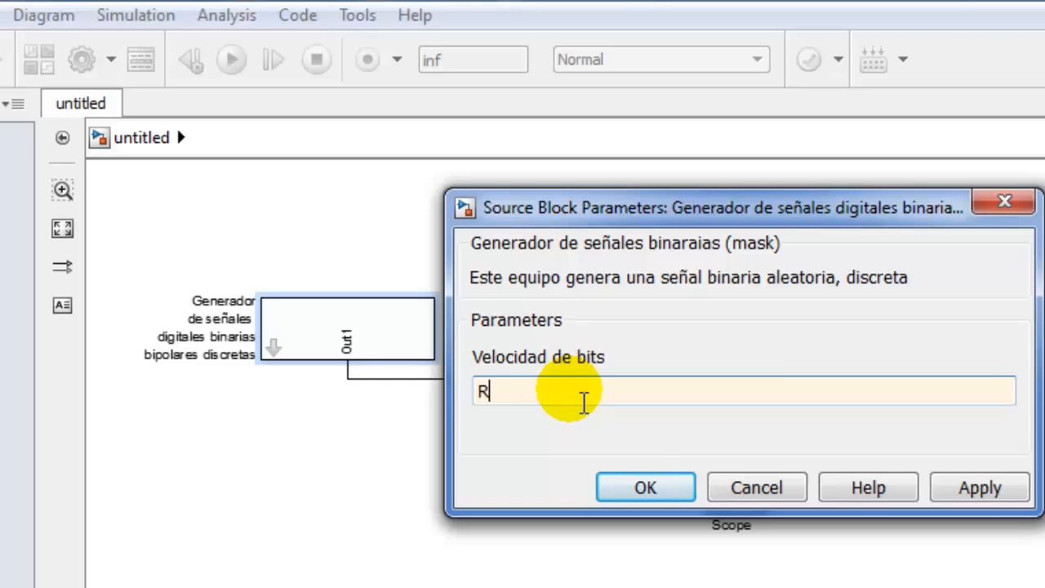
click(651, 489)
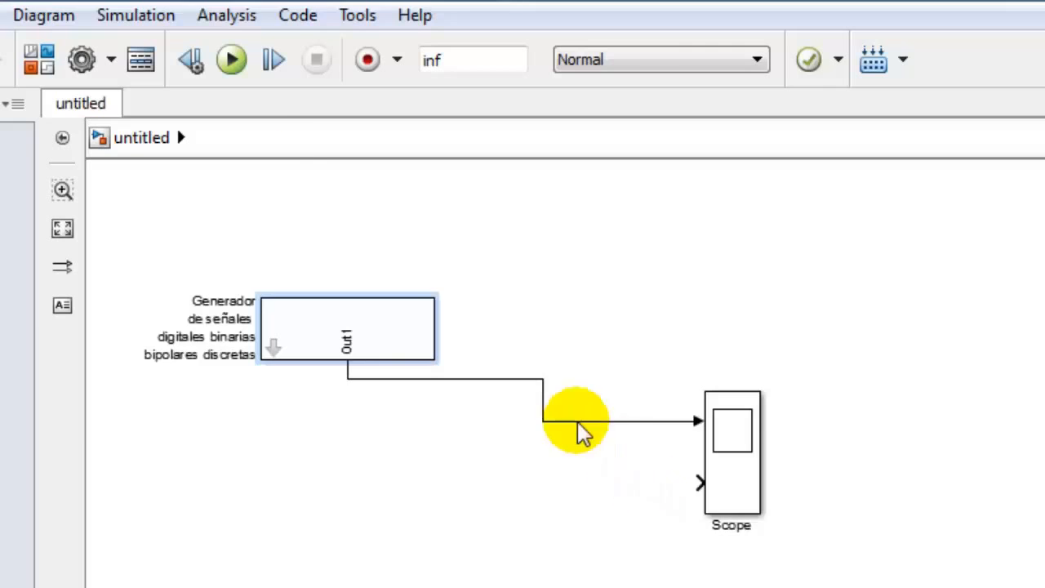
- Add a Gain block to the model from the Commonly Used Blocks library
click(235, 61)
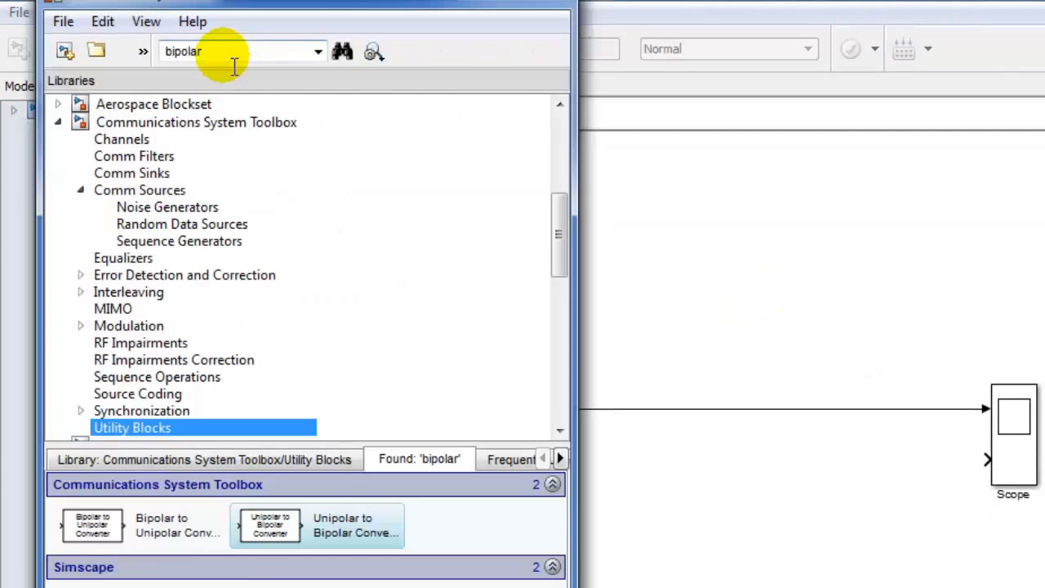
scroll(548, 261, up, 10)
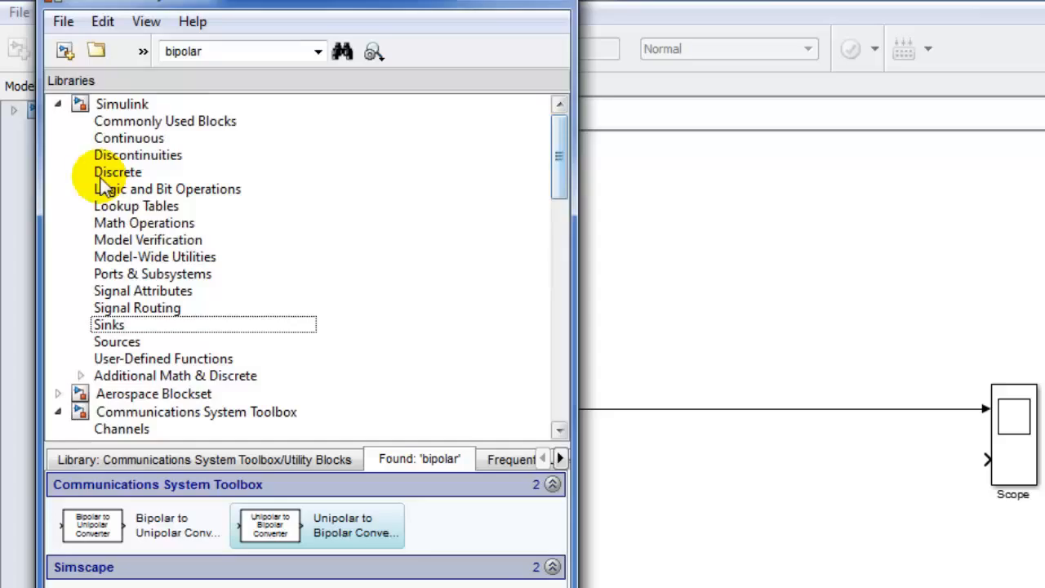
click(138, 121)
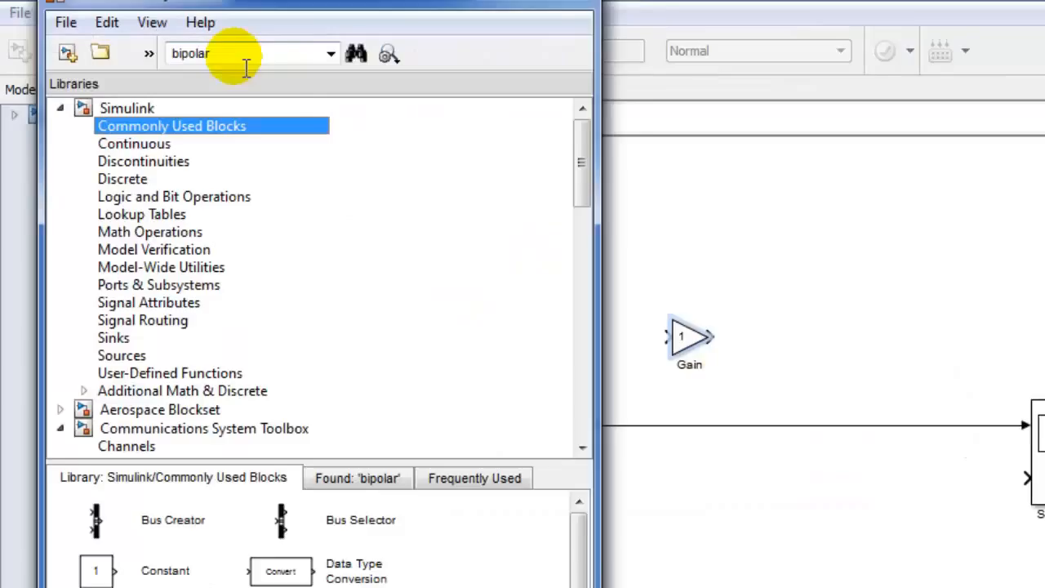
- Search the block library for analog and add an Analog Filter Design block connected to the Gain block's output
text(analog)
key(Return)
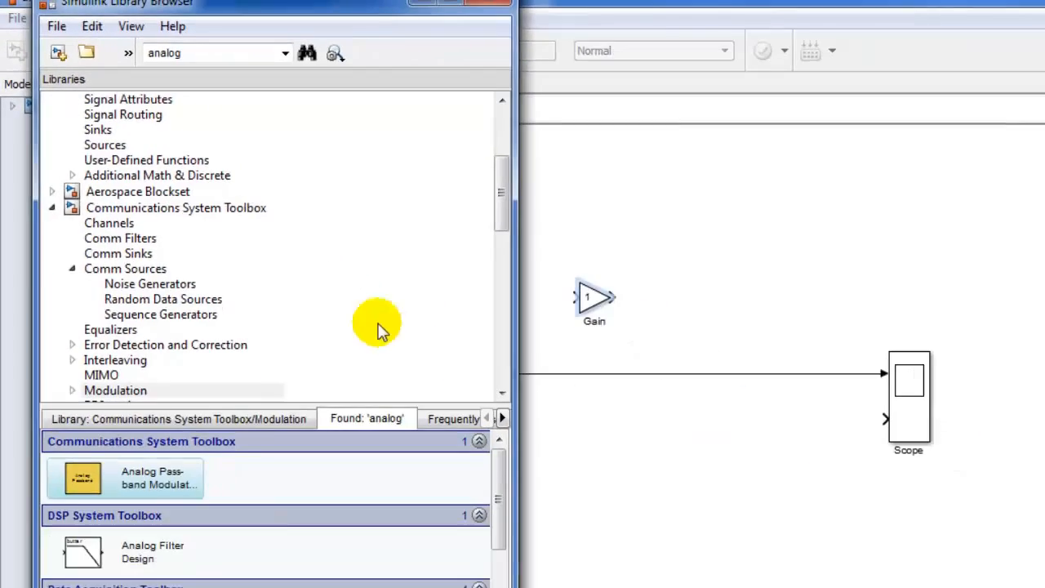
drag(89, 549, 679, 320)
mouse_move(599, 314)
mouse_down()
mouse_move(626, 338)
mouse_move(633, 310)
mouse_up()
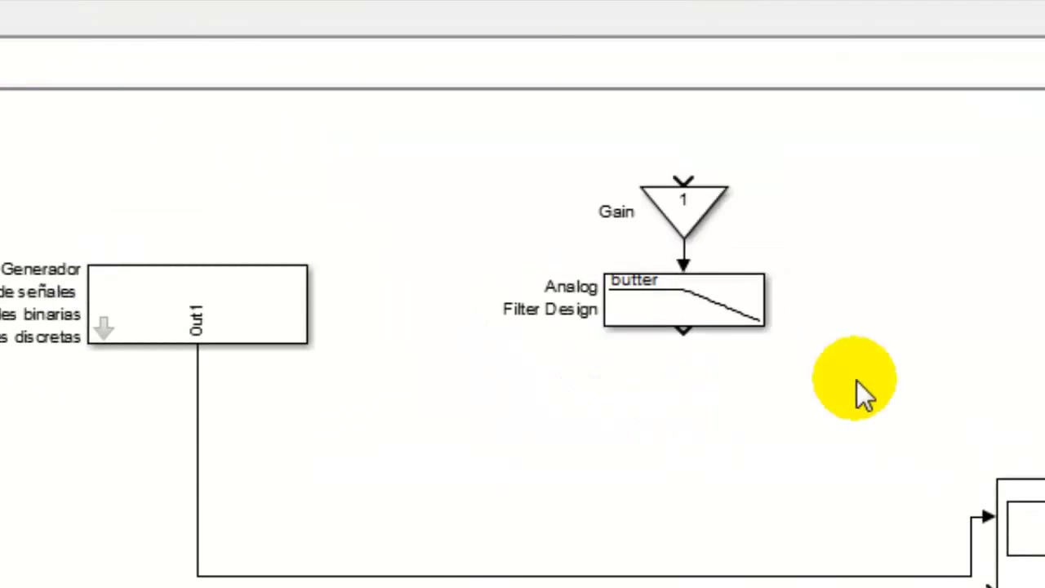
- Insert the Gain and Analog Filter Design blocks into the connection between the generator and the Scope
click(703, 200)
drag(686, 216, 197, 422)
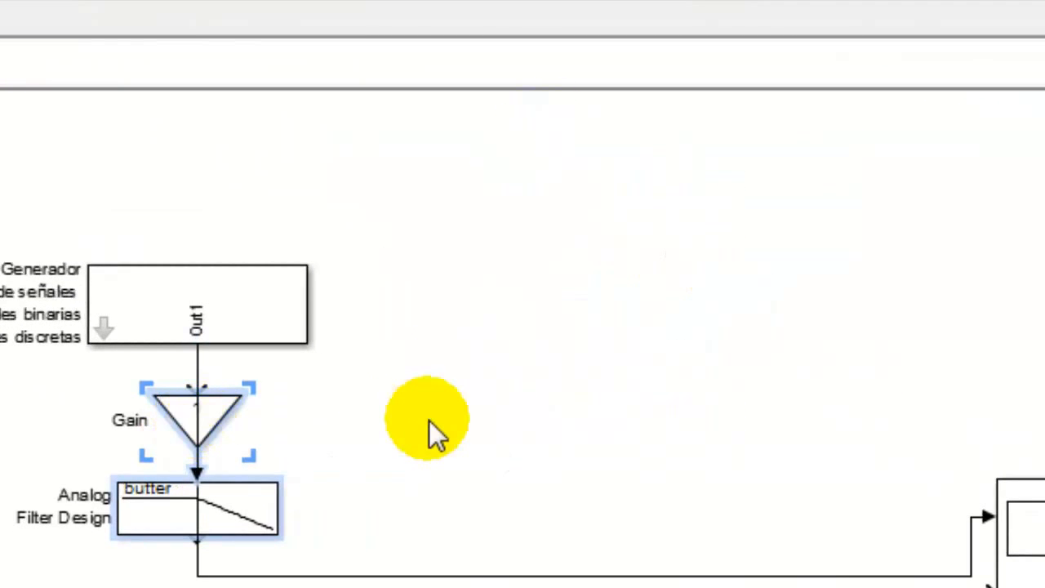
click(429, 420)
click(269, 523)
- Set the Analog Filter Design block's passband edge frequency to 2*pi*AnchoBandaTx
double_click(245, 323)
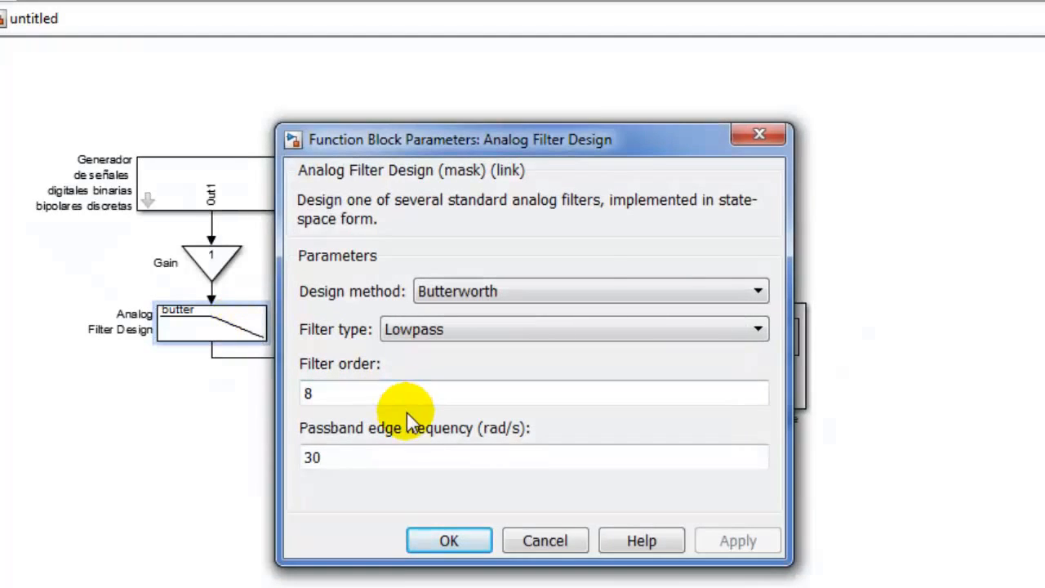
double_click(415, 458)
text(2*pi*)
text(Ancho)
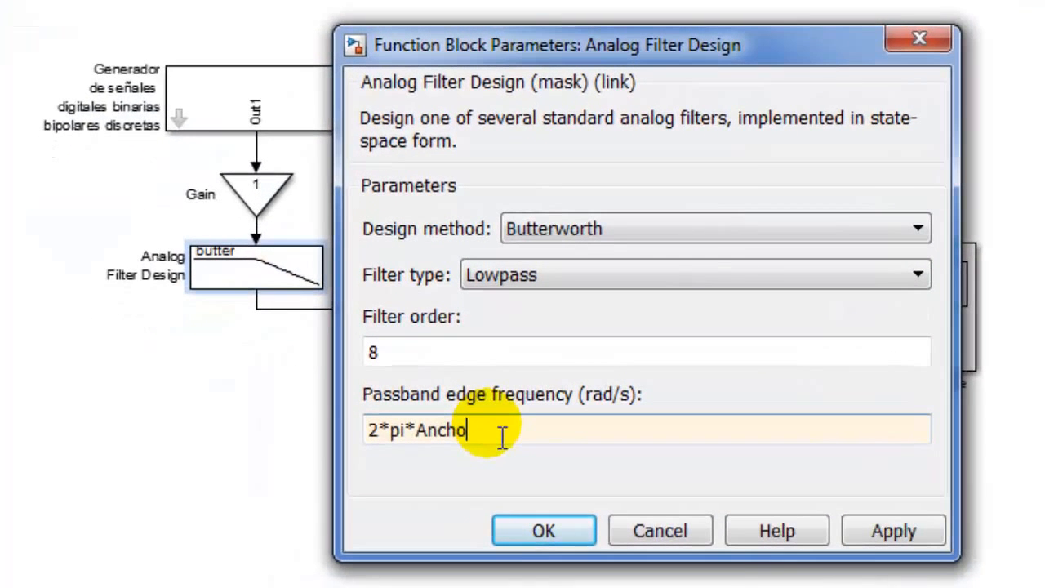
text(BandaTx)
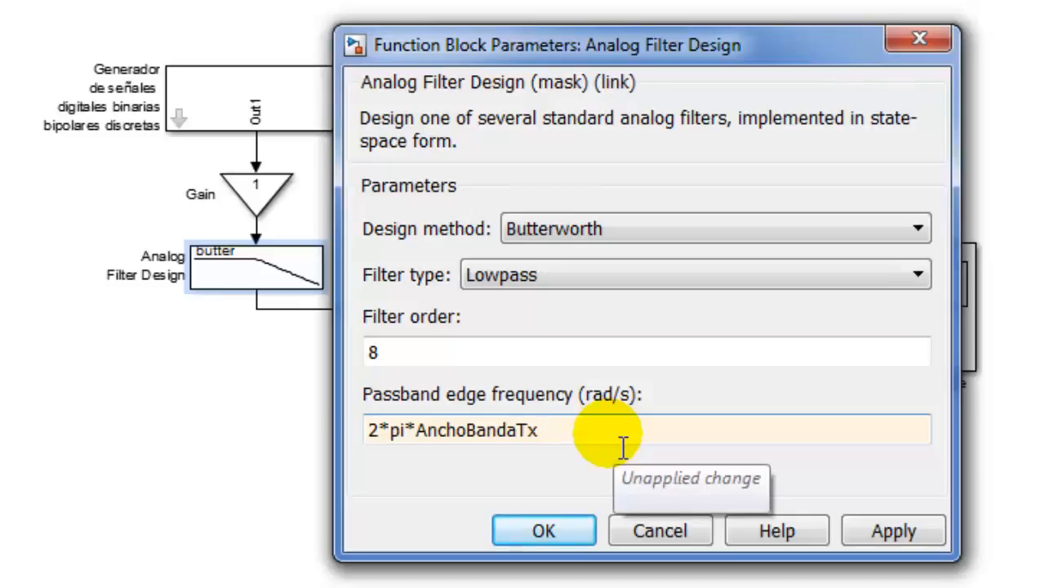
click(546, 532)
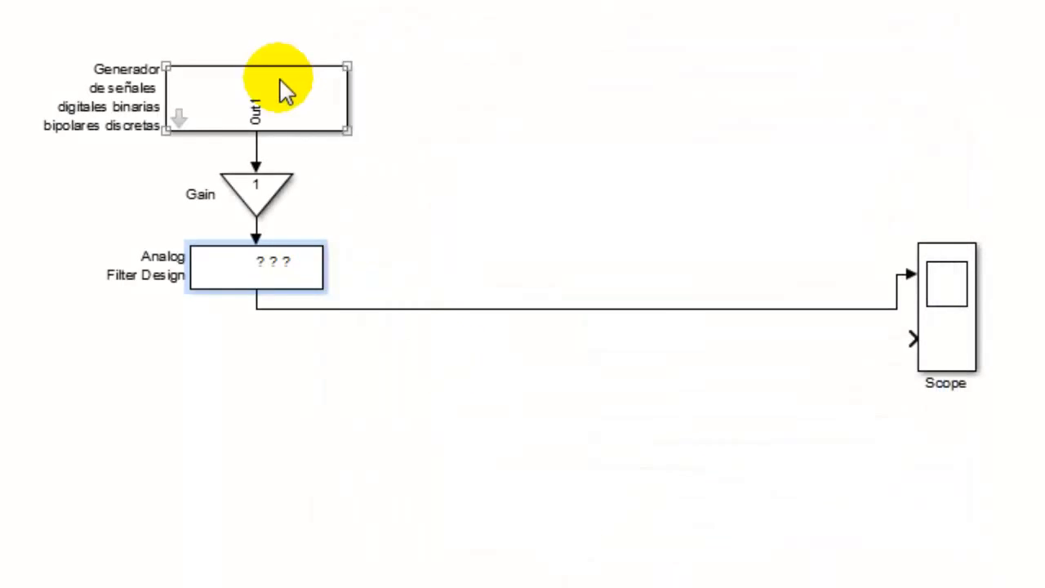
- Set the Gain block's gain to the variable GananciaTx
double_click(268, 179)
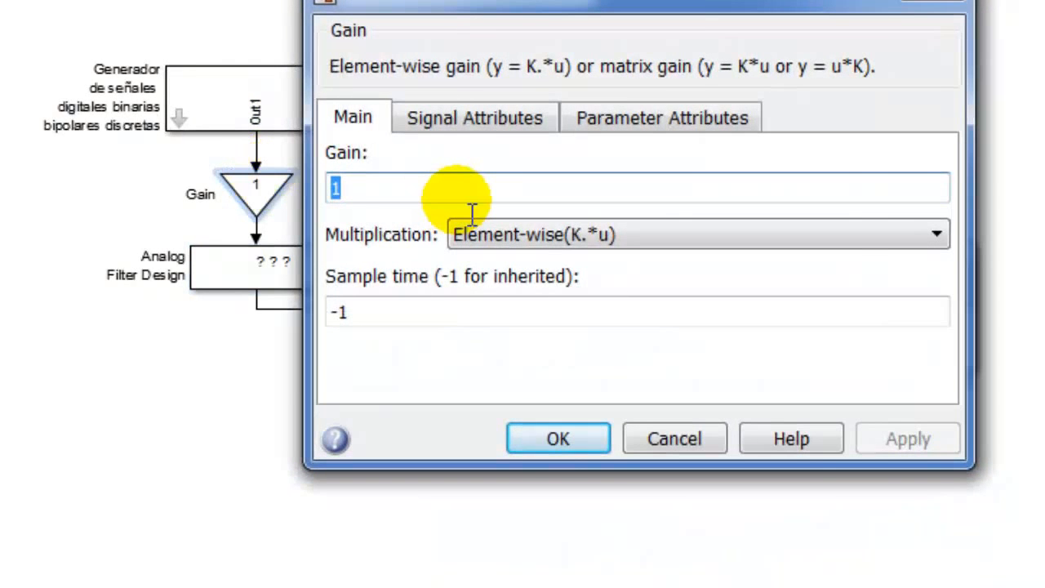
text(Ganan)
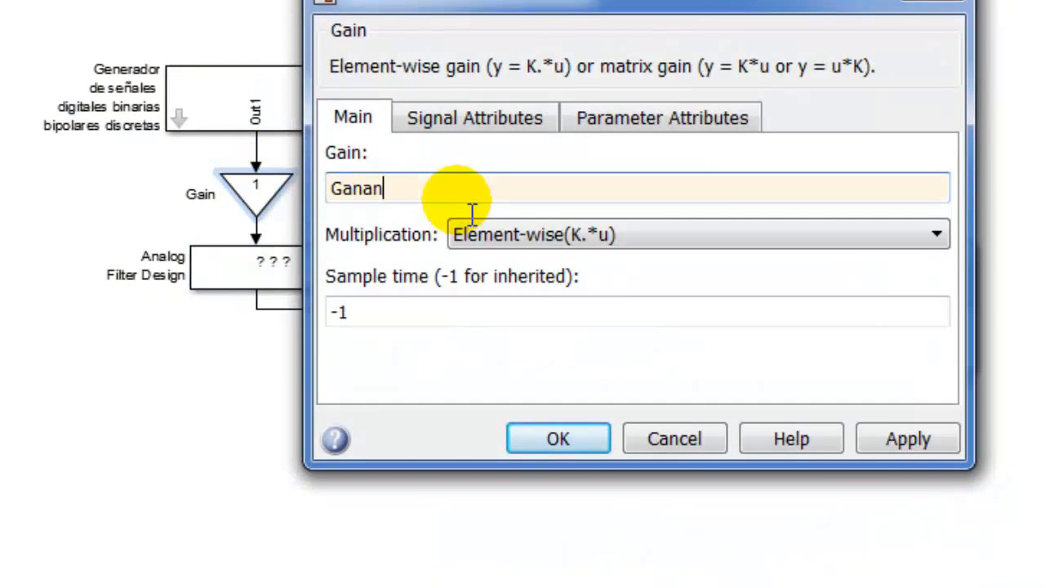
text(ciaTXx)
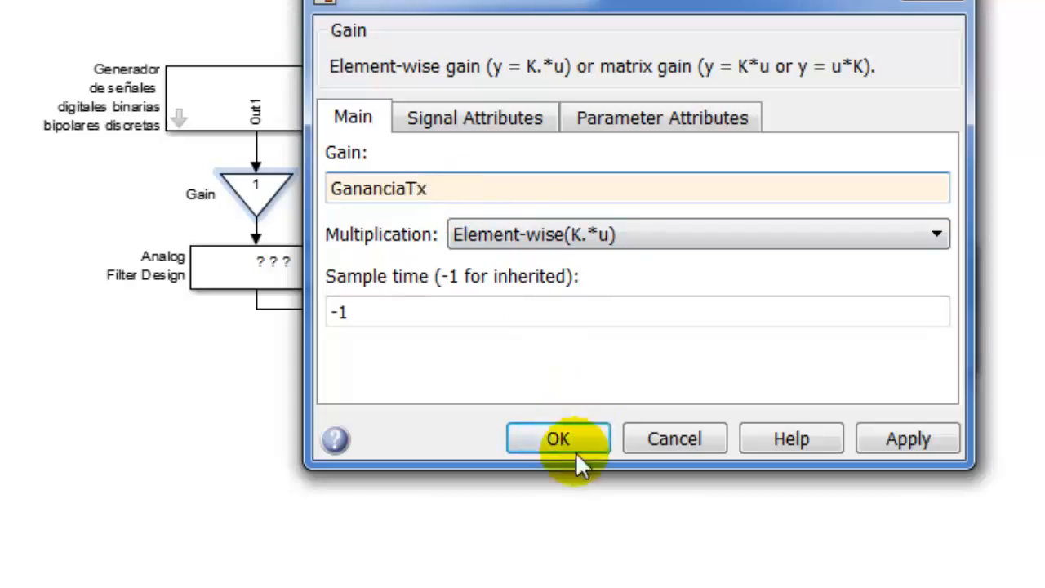
click(576, 445)
- Group the Gain and Analog Filter Design blocks into a subsystem named Transmisor Tx
drag(395, 152, 139, 295)
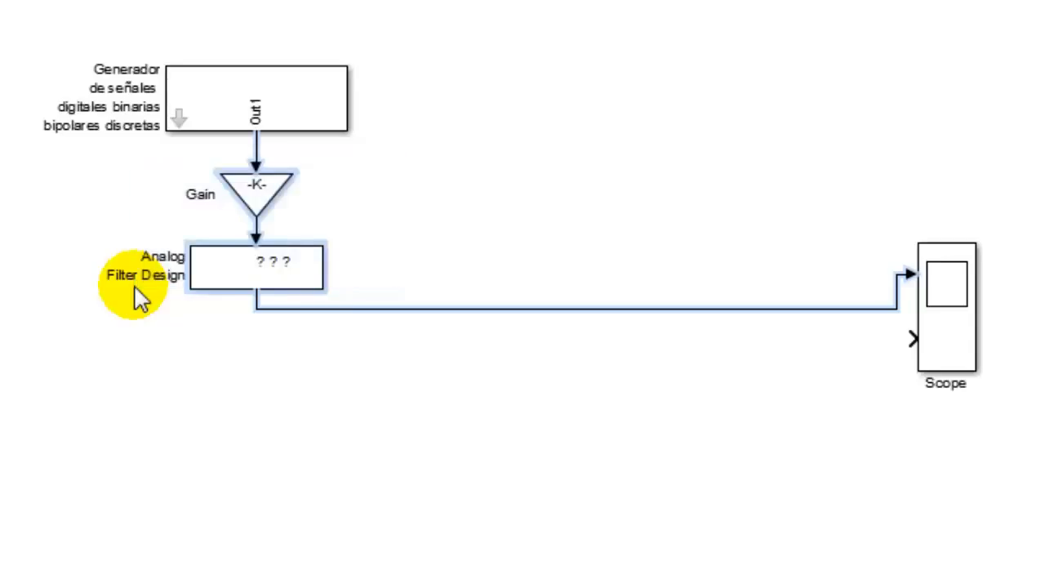
right_click(282, 266)
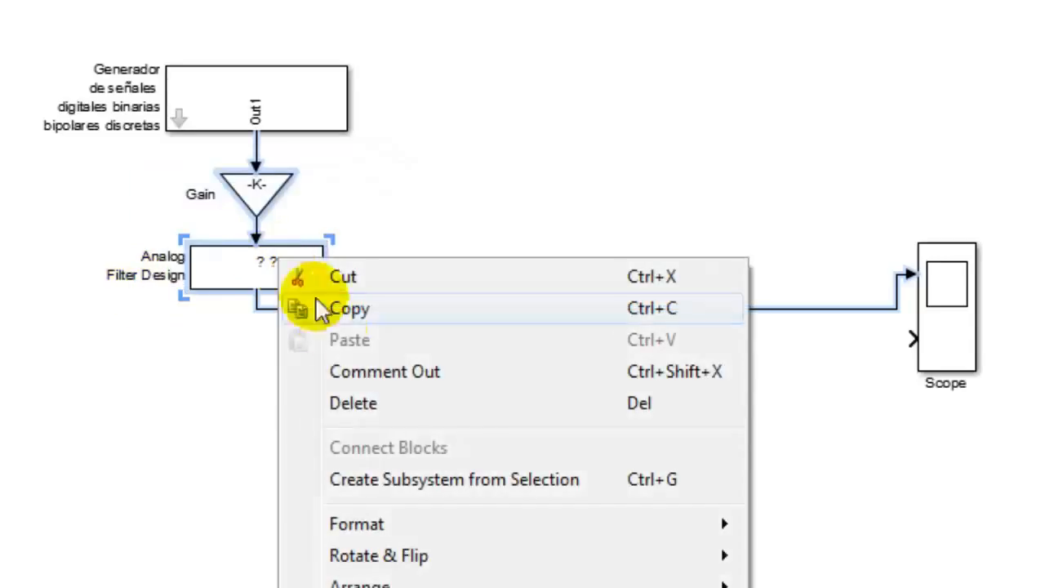
click(461, 480)
drag(299, 289, 292, 369)
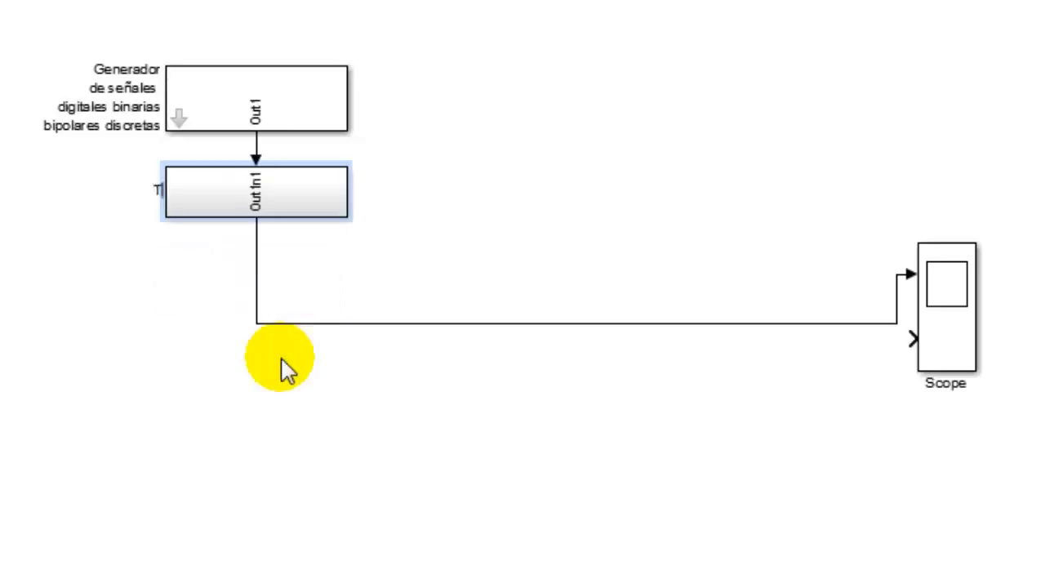
text(Tx)
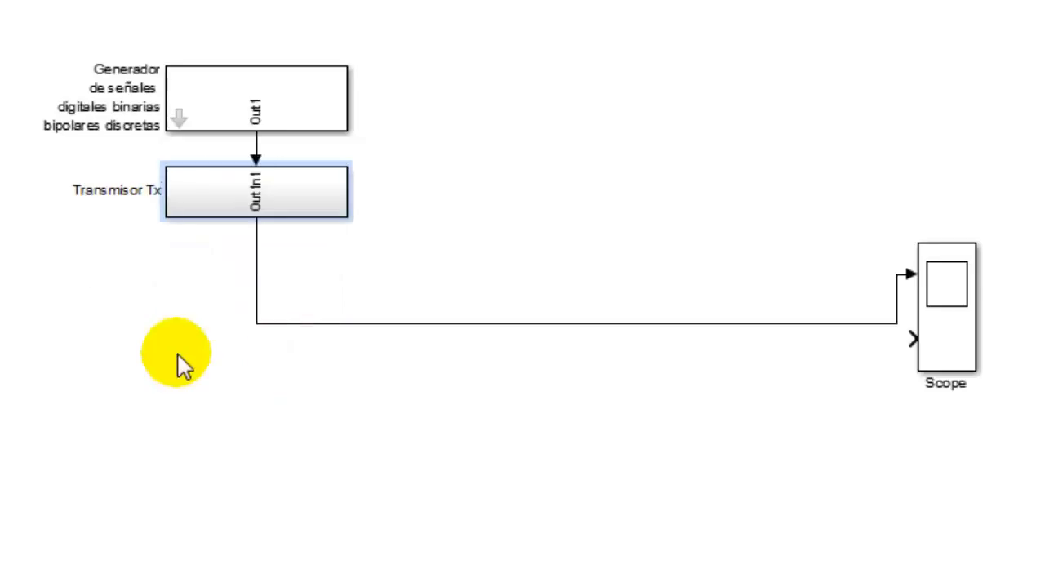
click(178, 354)
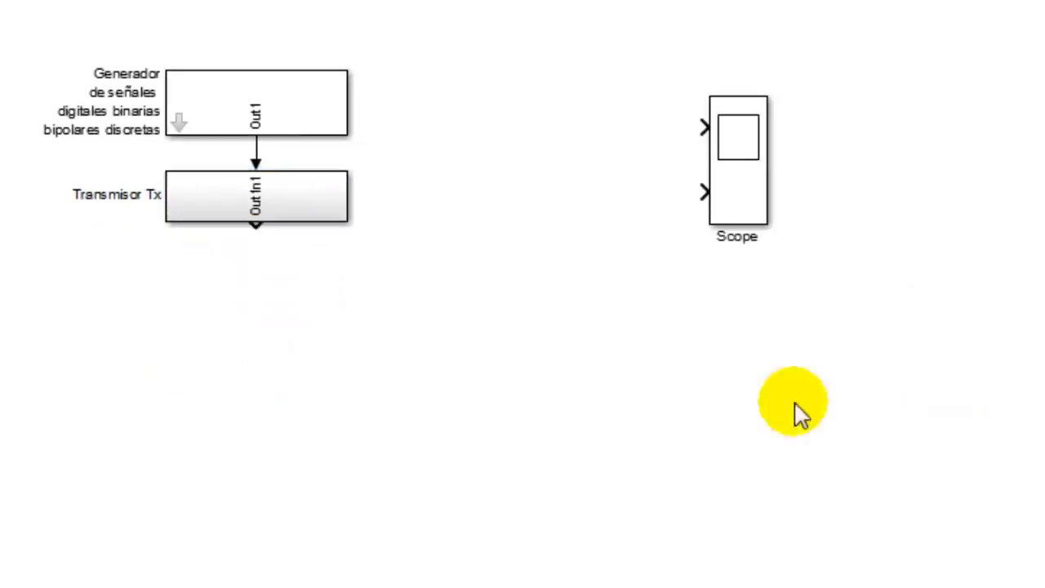
- Mask the Transmisor Tx subsystem and add a parameter prompted "Ancho de Banda del equipo Tx" with the variable AnchoBandaTx
right_click(324, 206)
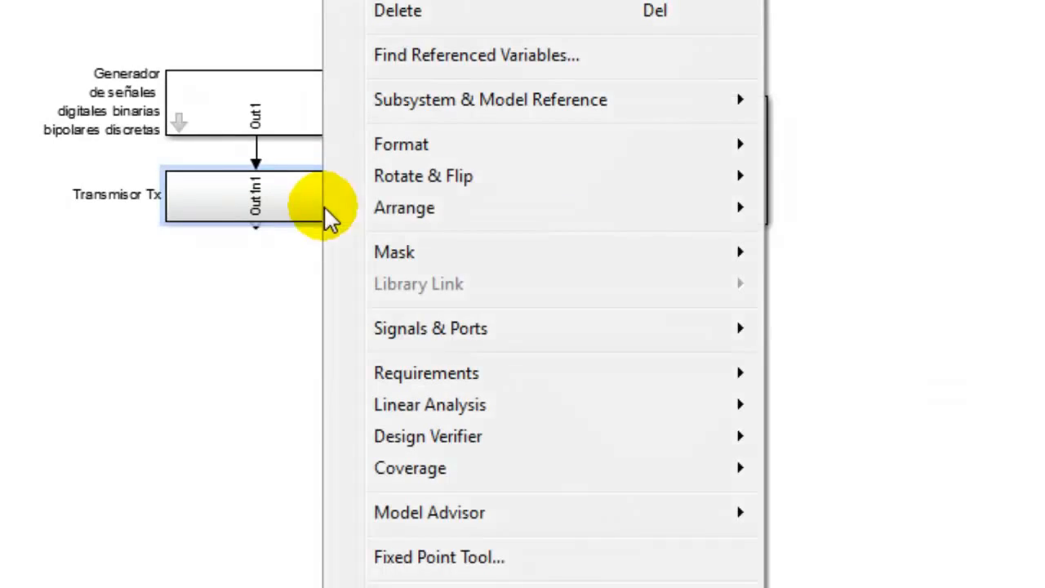
mouse_move(459, 247)
click(908, 258)
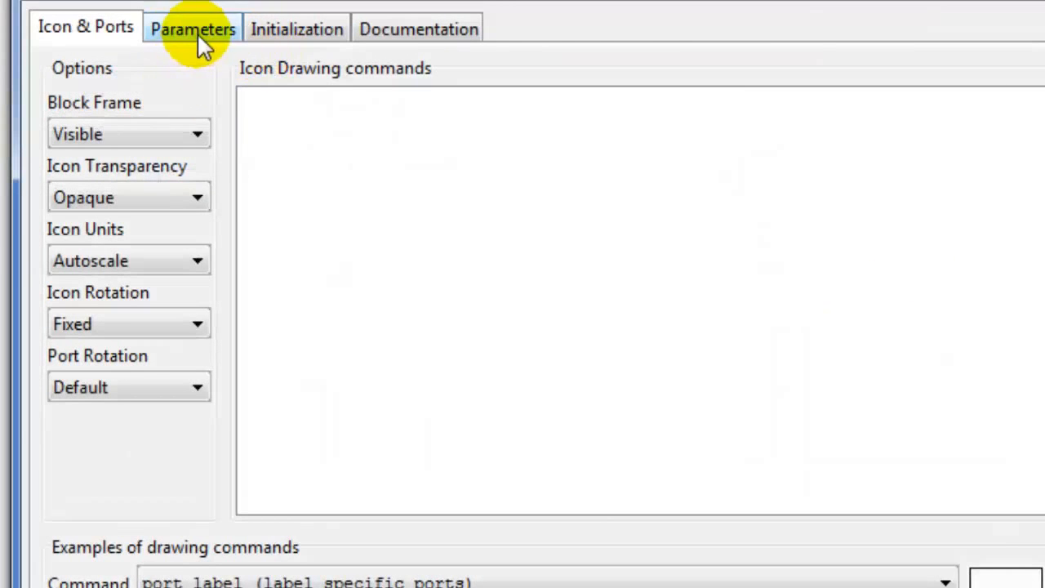
click(198, 31)
click(72, 141)
text(An)
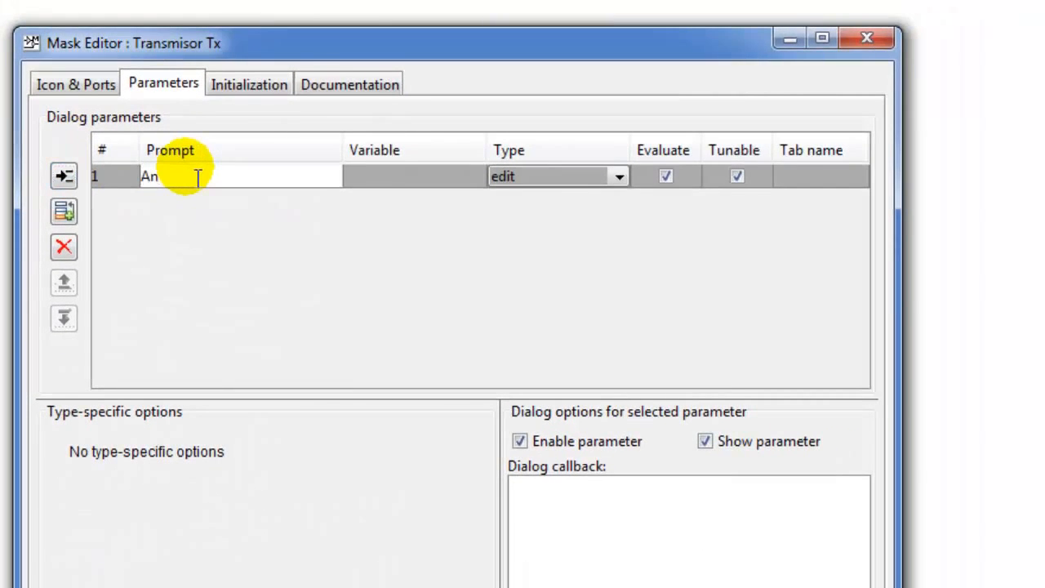
text(cho de Banda del equipo Tx)
click(372, 180)
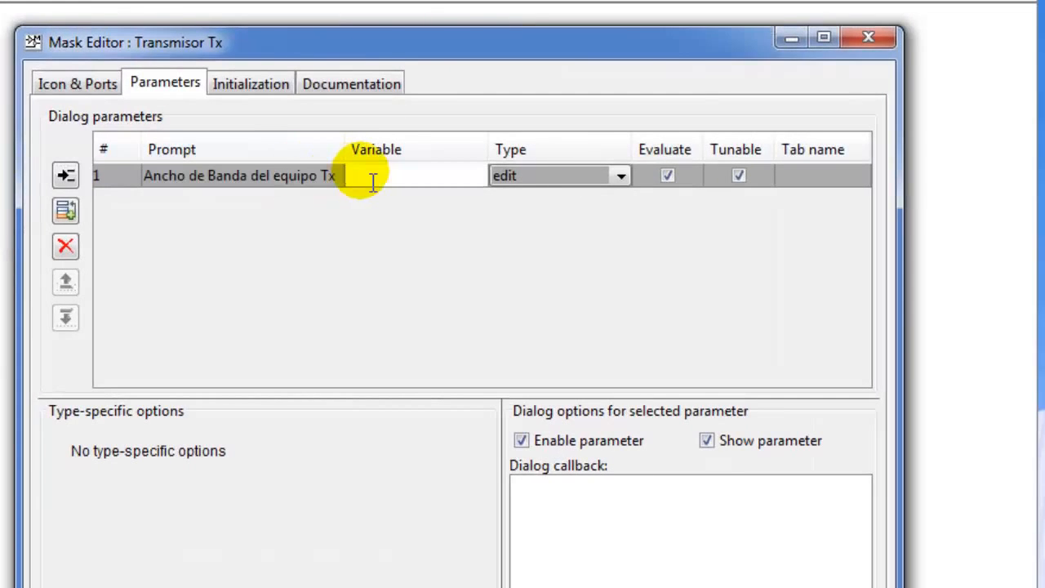
- Add a second Transmisor Tx mask parameter prompted "Ganancia del Equipo Tx" with the variable GananciaTx
click(65, 175)
text(Ganancia del Equipo Tx)
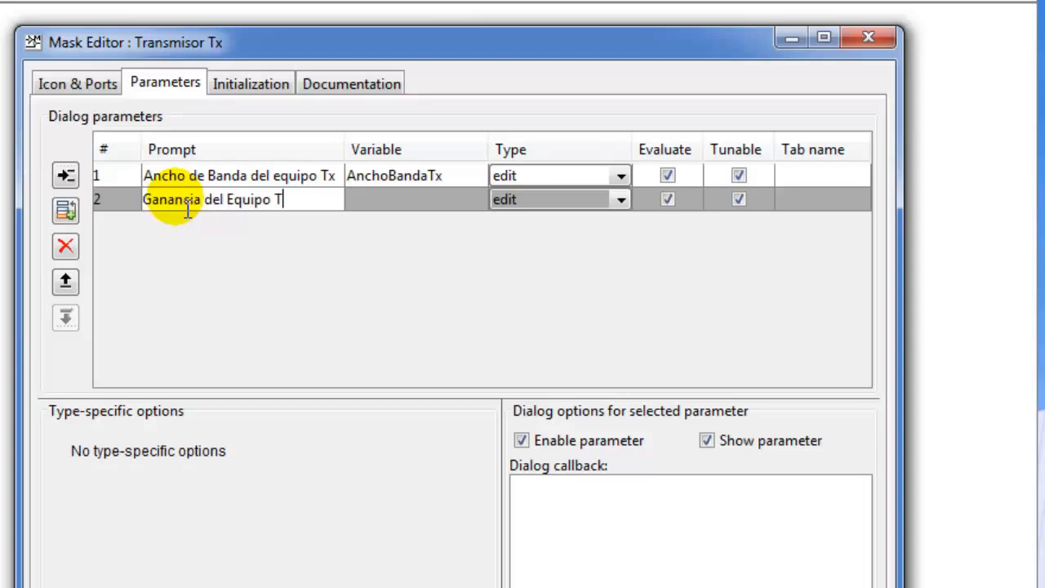
click(400, 200)
text(G)
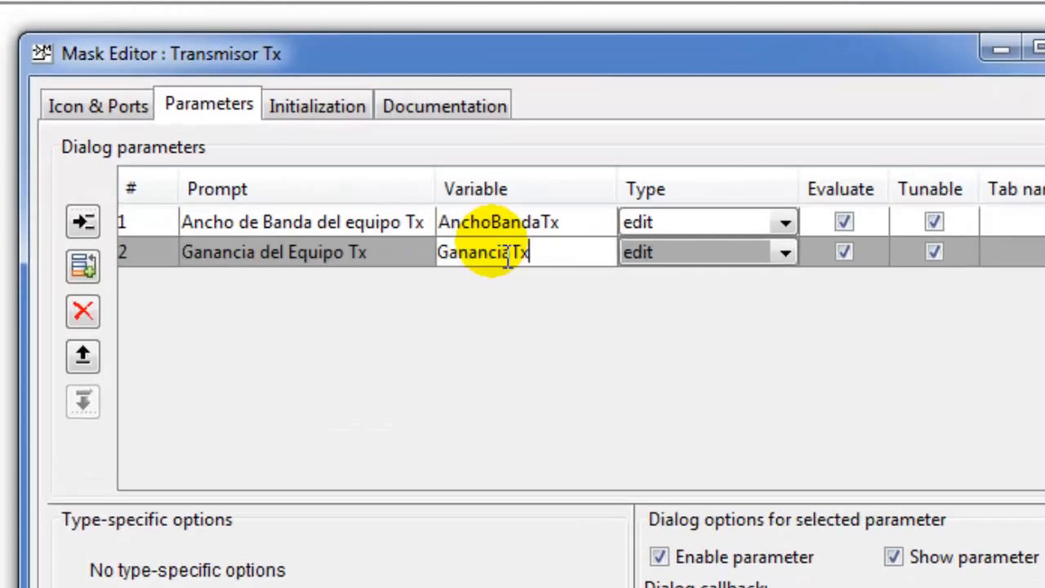
text(ananciaTx)
- Document the mask with type "Transmisor" and description "Recibe una señal discreta y entrega una señal continua amplificada y limitada en ancho de banda"
click(428, 98)
click(348, 182)
text(Tran)
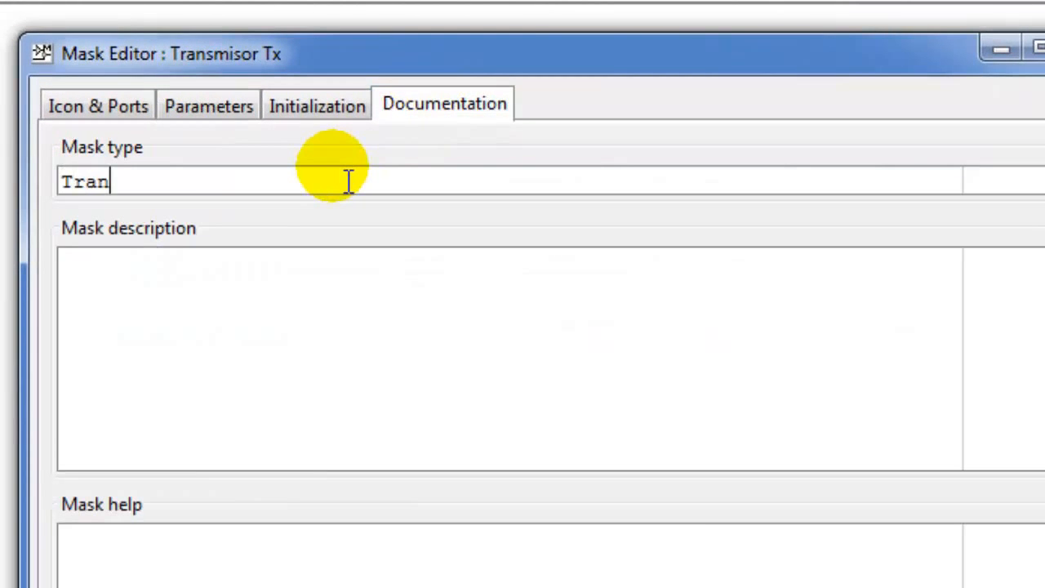
text(smisor)
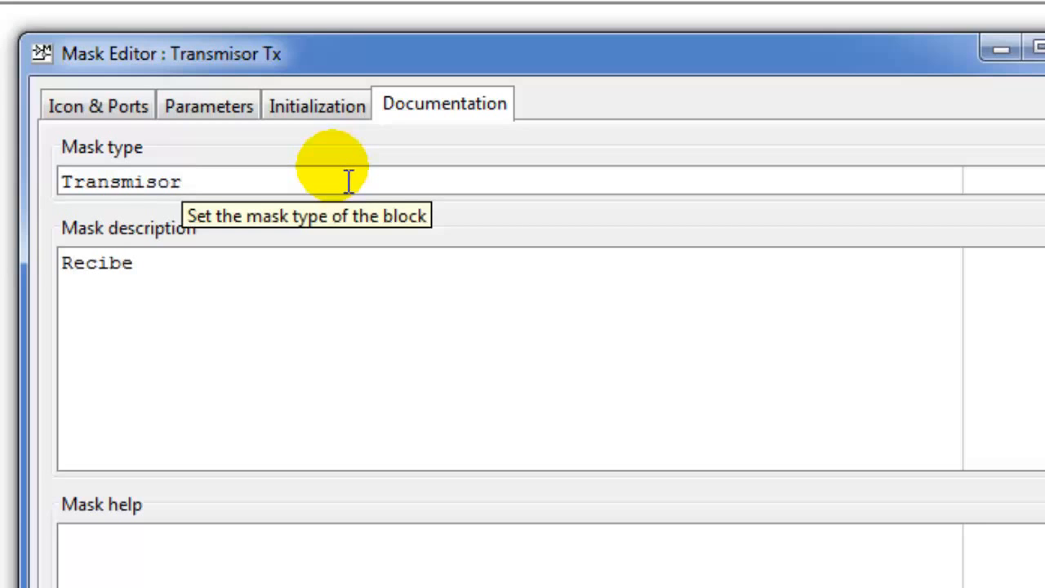
text( una señal discreta y entrega una señal continua amplificada y limitada en ancho de banda)
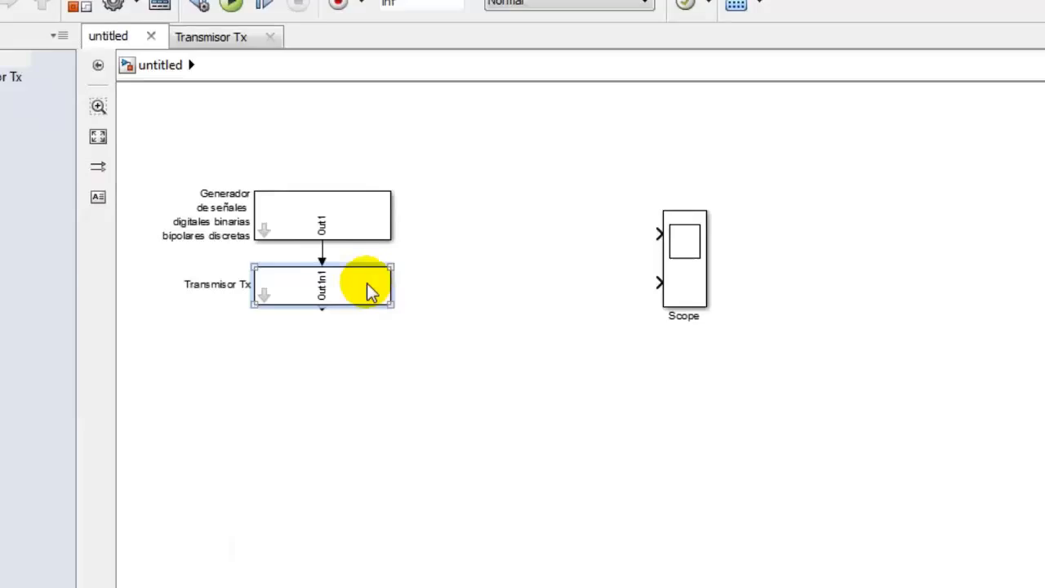
- Check the cable attenuation slide in PowerPoint and set the Transmisor Tx block's bandwidth to 10000000
double_click(373, 280)
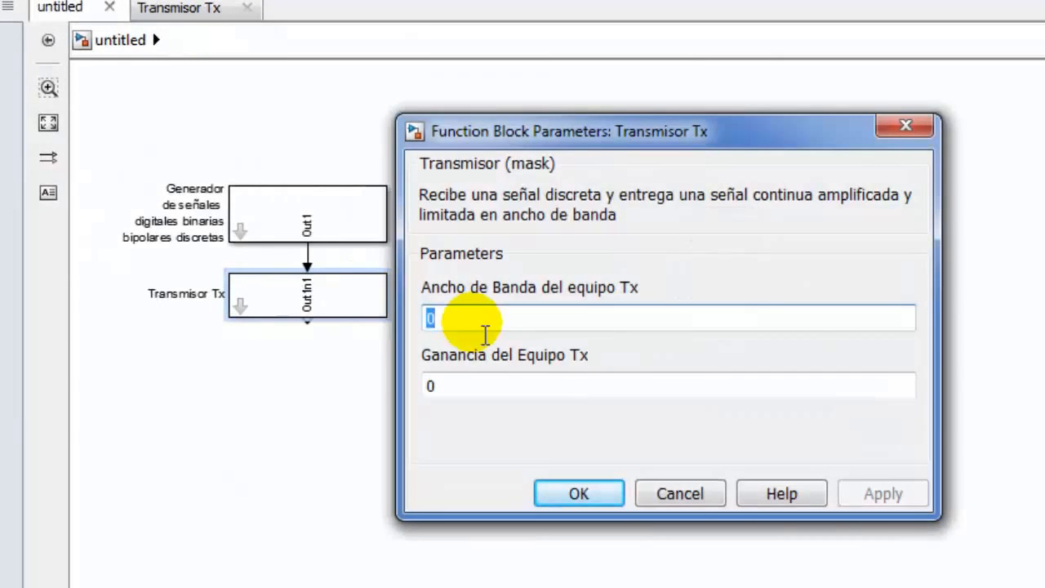
click(467, 319)
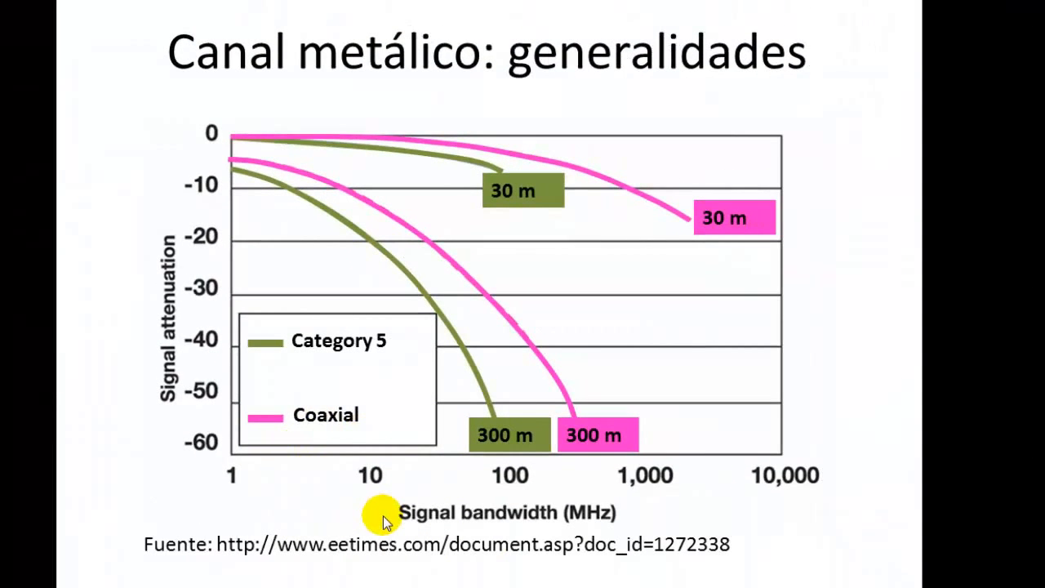
key(alt+Tab)
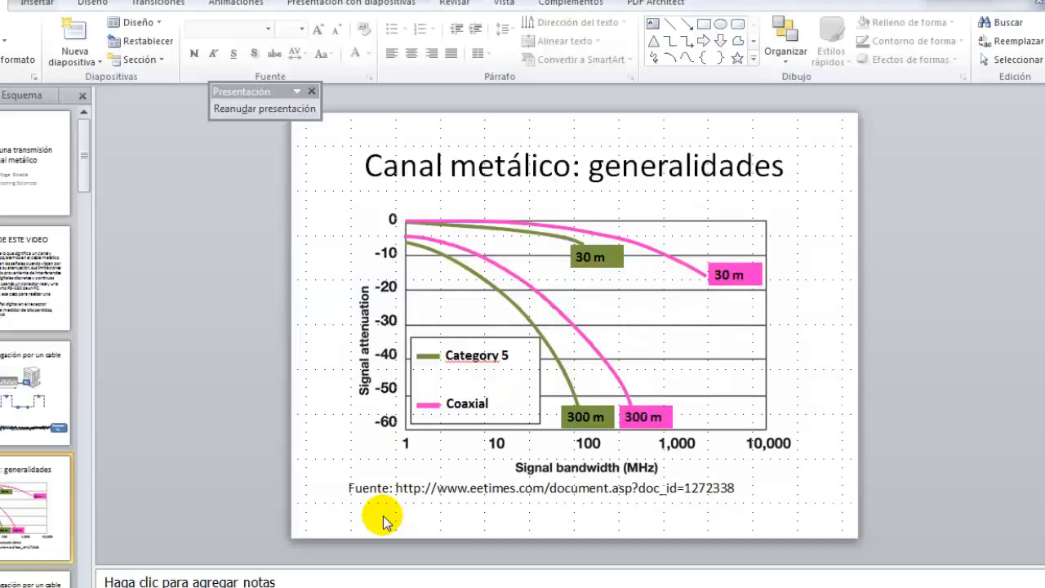
key(alt+Tab)
key(alt+Tab)
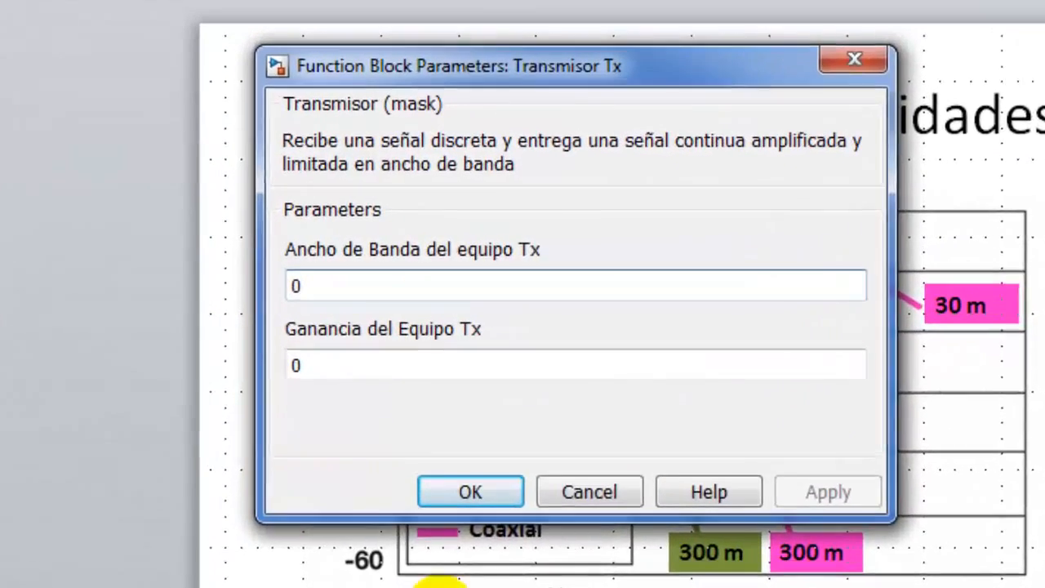
key(BackSpace)
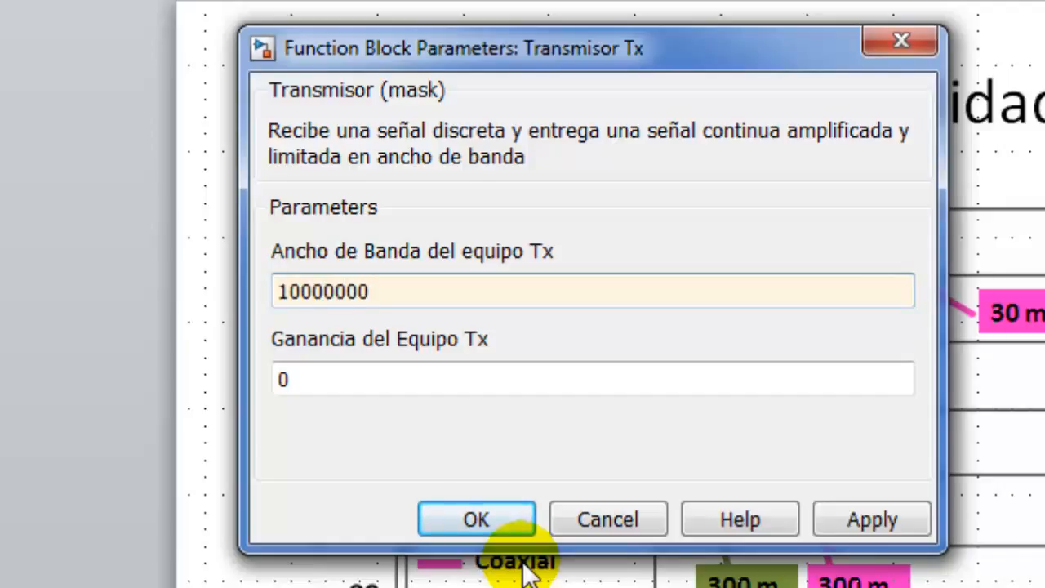
- Set the Transmisor Tx block's gain to 10 and accept its parameters
double_click(507, 392)
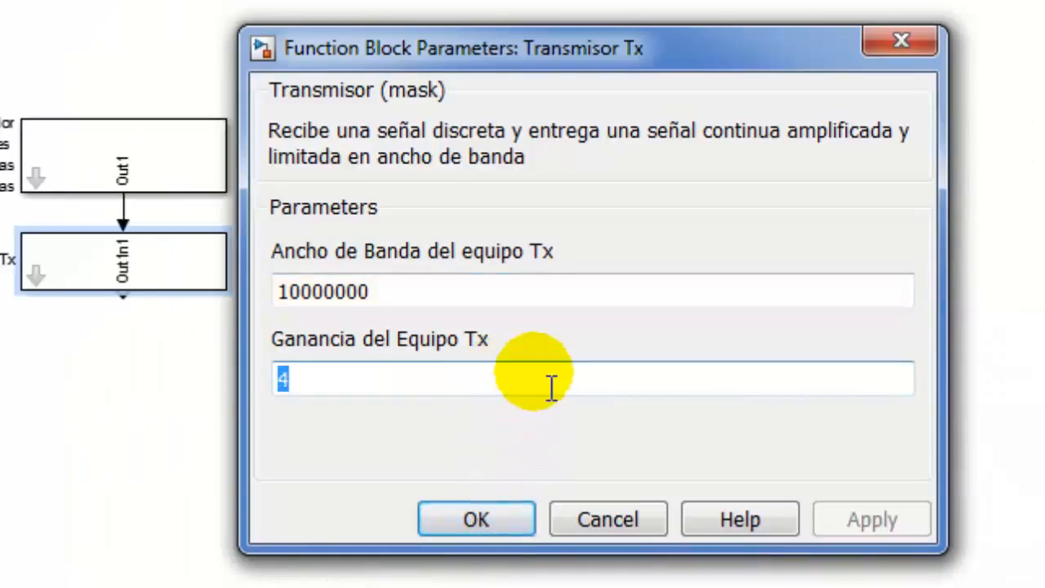
text(0)
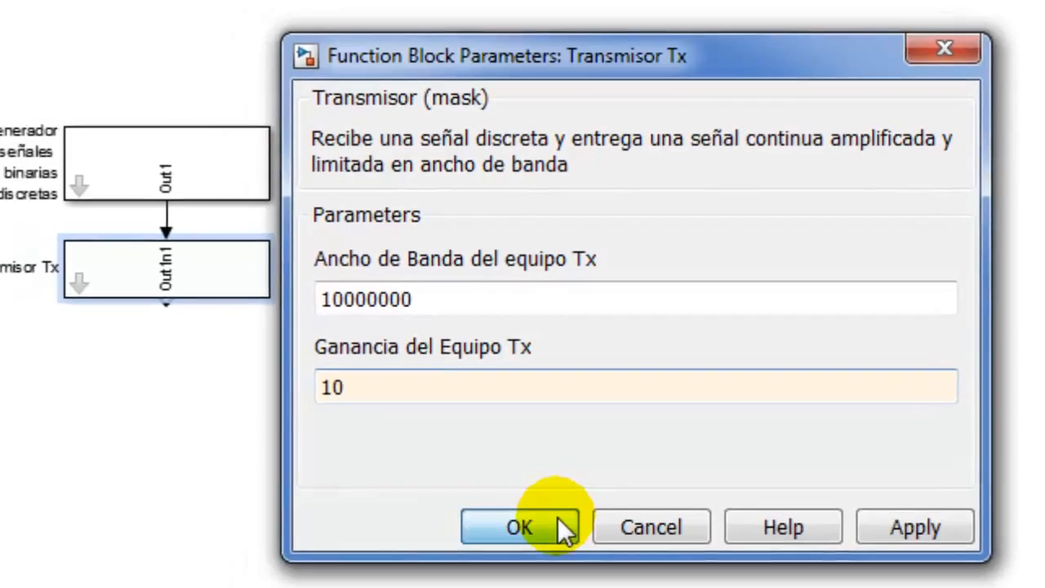
click(516, 519)
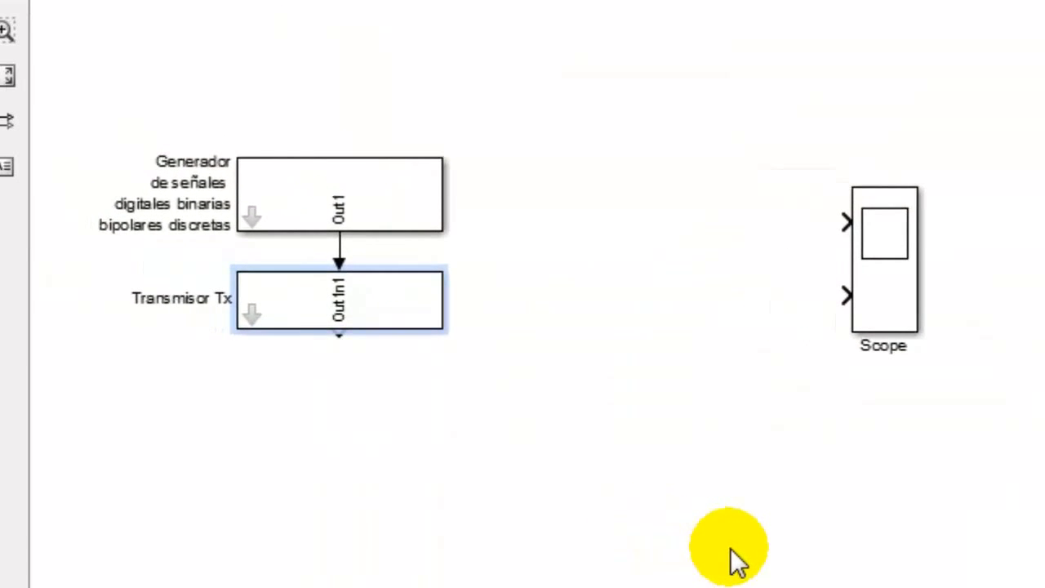
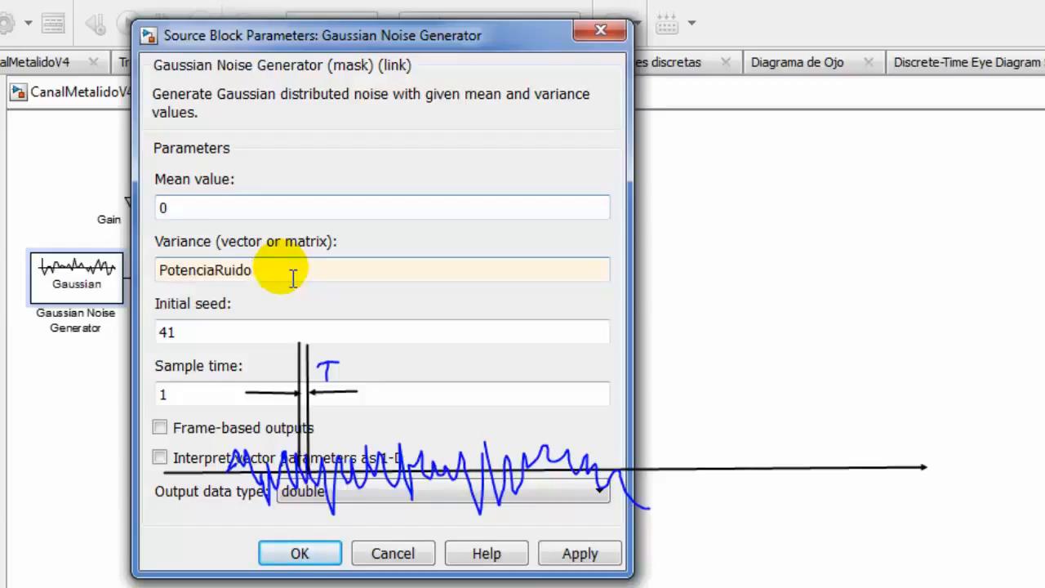
- Set the Gaussian Noise Generator's sample time to 1/(2*BWcobre)
double_click(222, 340)
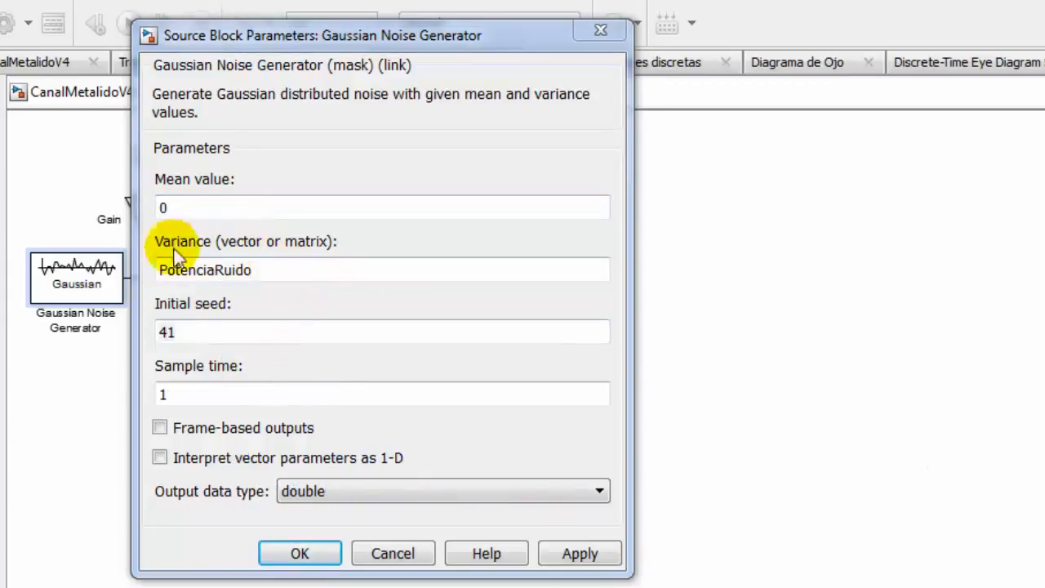
double_click(216, 400)
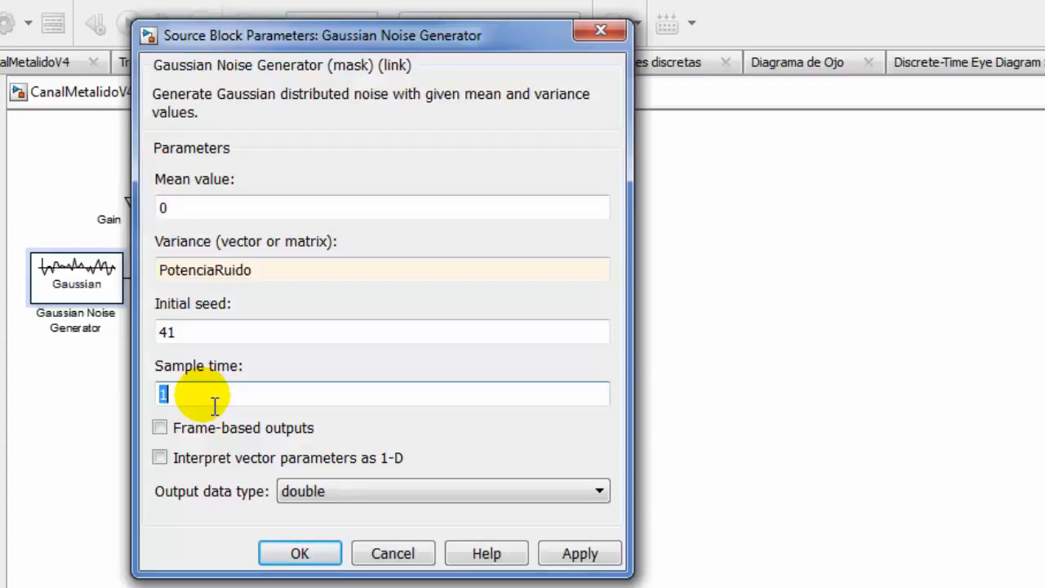
text(1/)
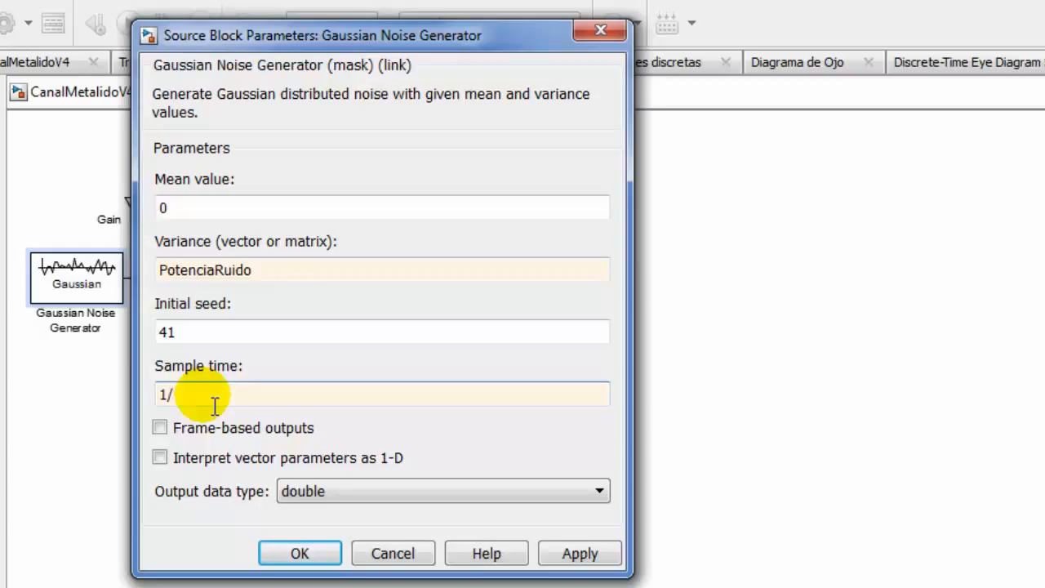
text(())
key(Left)
text(2*BWcobre)
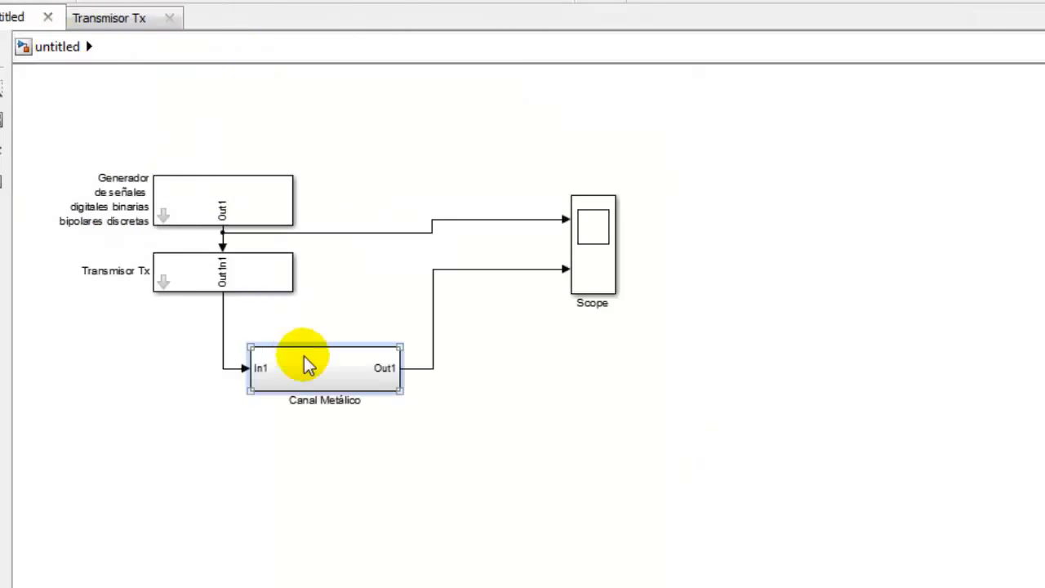
- Mask the Canal Metálico subsystem and add a parameter prompted "Ancho del banda del cable" with the variable Bandacobre
right_click(304, 356)
mouse_move(397, 317)
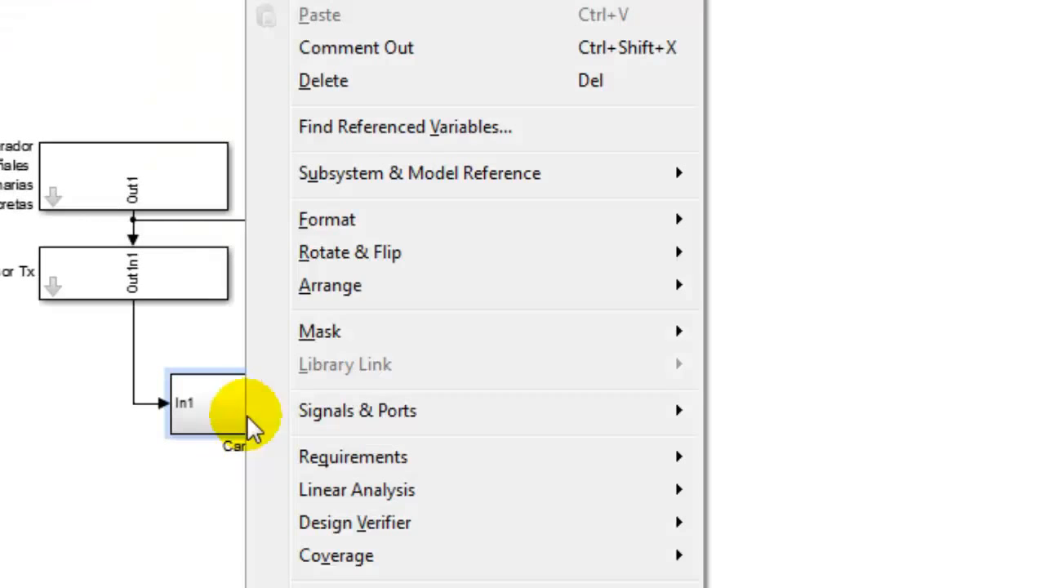
click(717, 318)
click(213, 196)
click(104, 312)
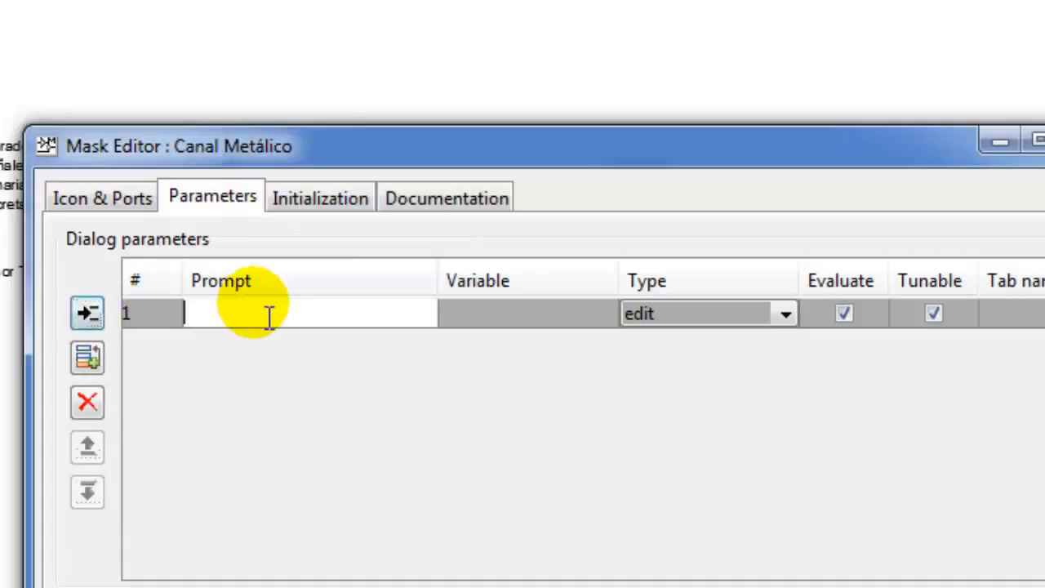
text(Ancho del banda del cable)
key(Return)
click(526, 323)
text(Bandacobre)
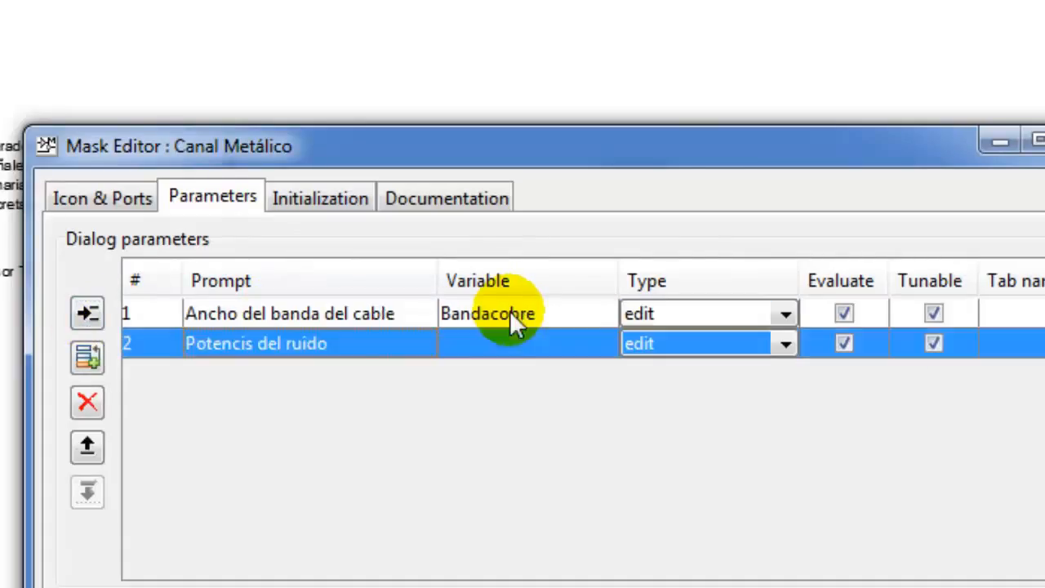
- Add mask parameters "Potencia del ruido" with variable PotenciaRuido and "Atenuacción" with variable Atenuacion to Canal Metálico
click(525, 350)
text(PotenciaRuido)
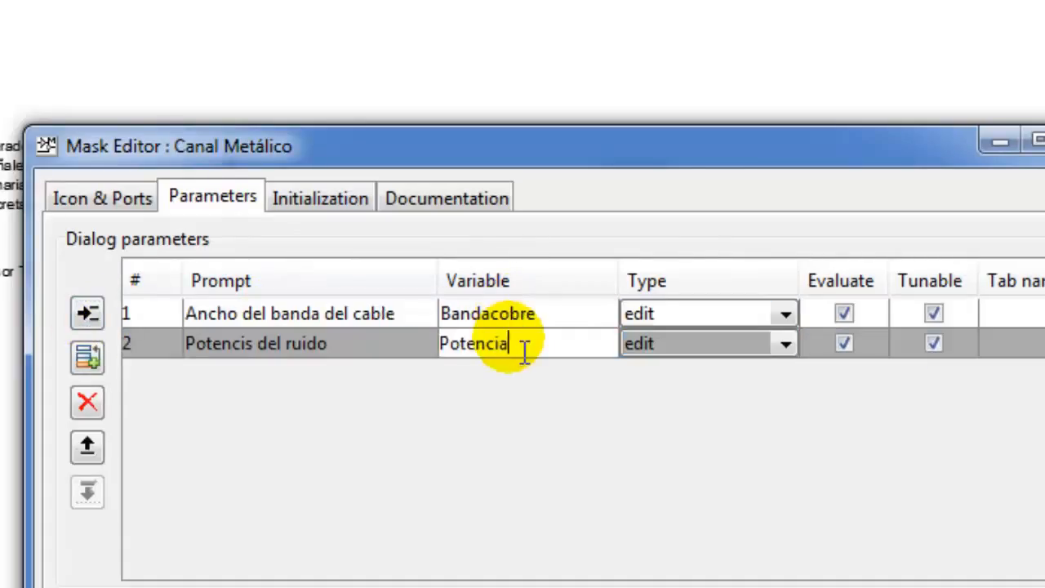
click(87, 312)
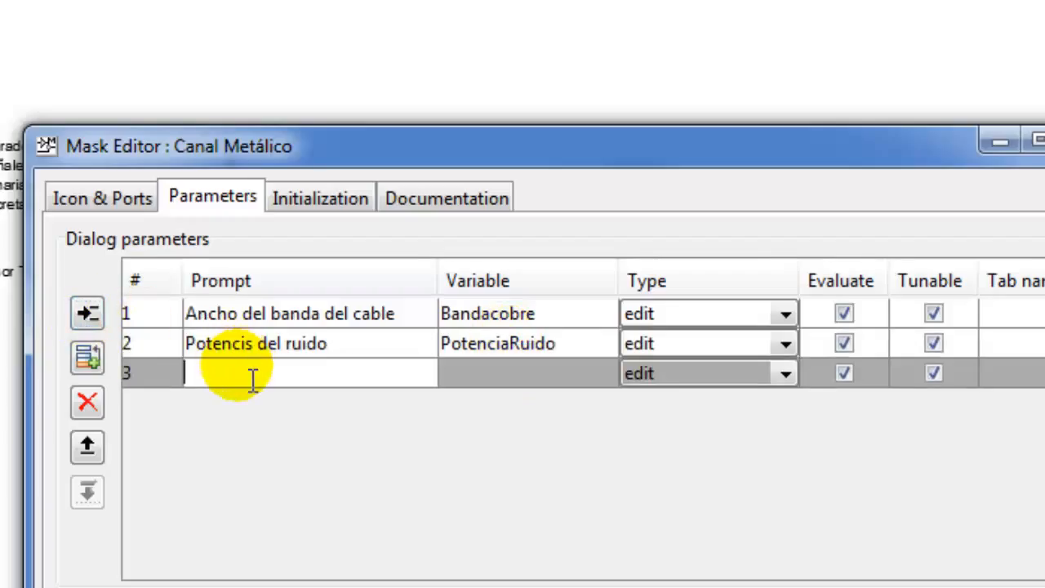
text(Atenuacción)
click(445, 369)
text(Atenuacion)
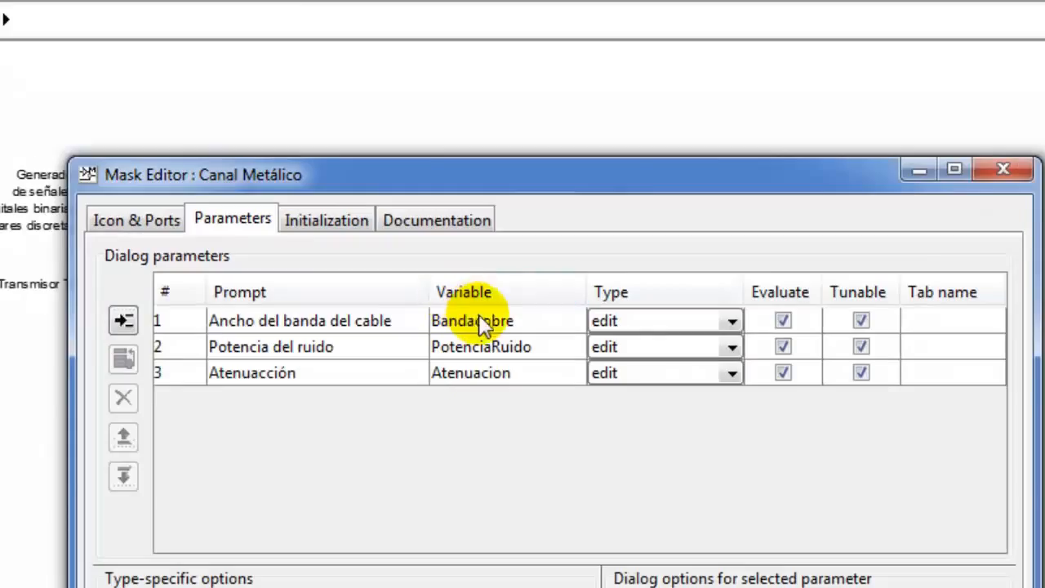
- Rename the cable bandwidth parameter's variable to BWcobre
click(489, 313)
key(BackSpace)
key(BackSpace)
key(BackSpace)
key(BackSpace)
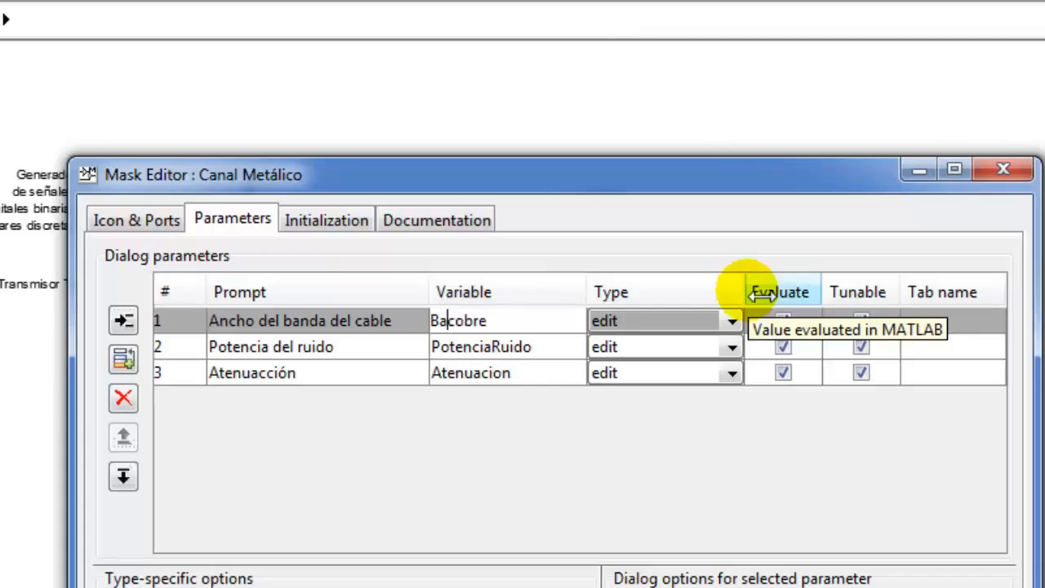
text(W)
- Document the mask with type "Linea de cobre" and description "Linea de cobre con parámetros de ancho de banda, atenuación y ruido, por demanda."
click(437, 221)
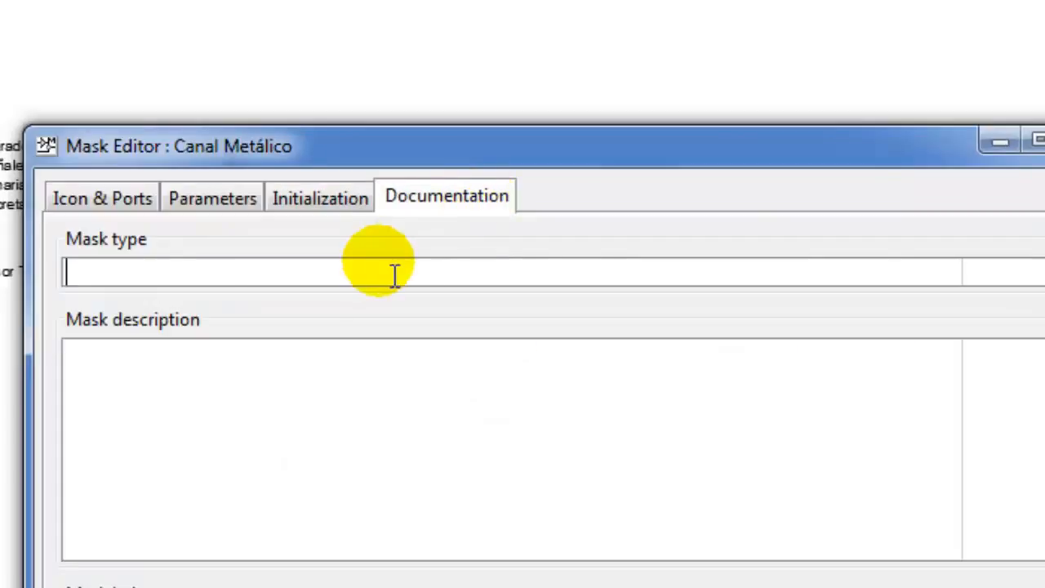
text(Linea de cobre)
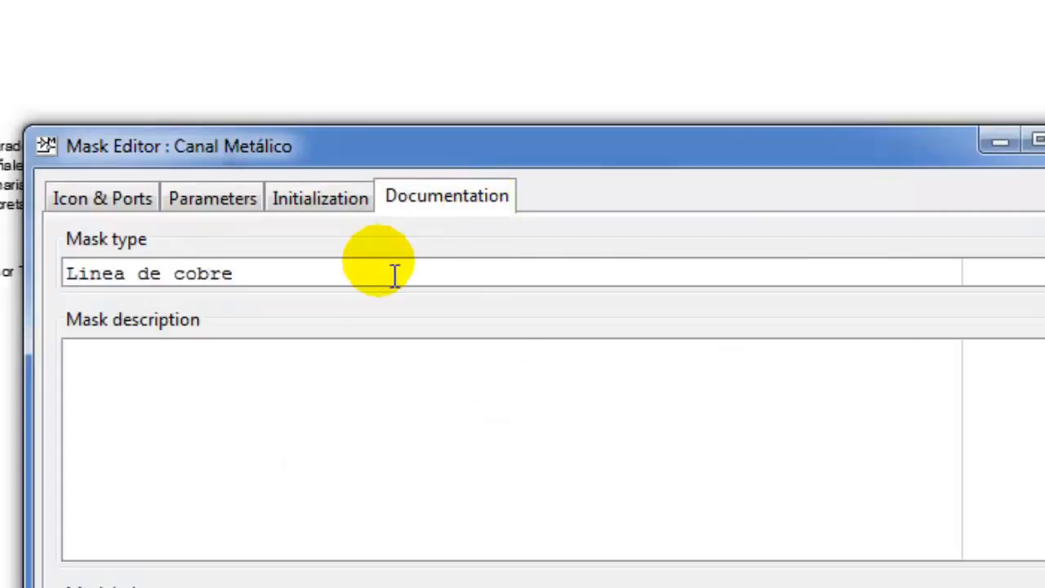
key(Tab)
text(Linea de cobre con parámetros de ancho de banda, atenuación y ru)
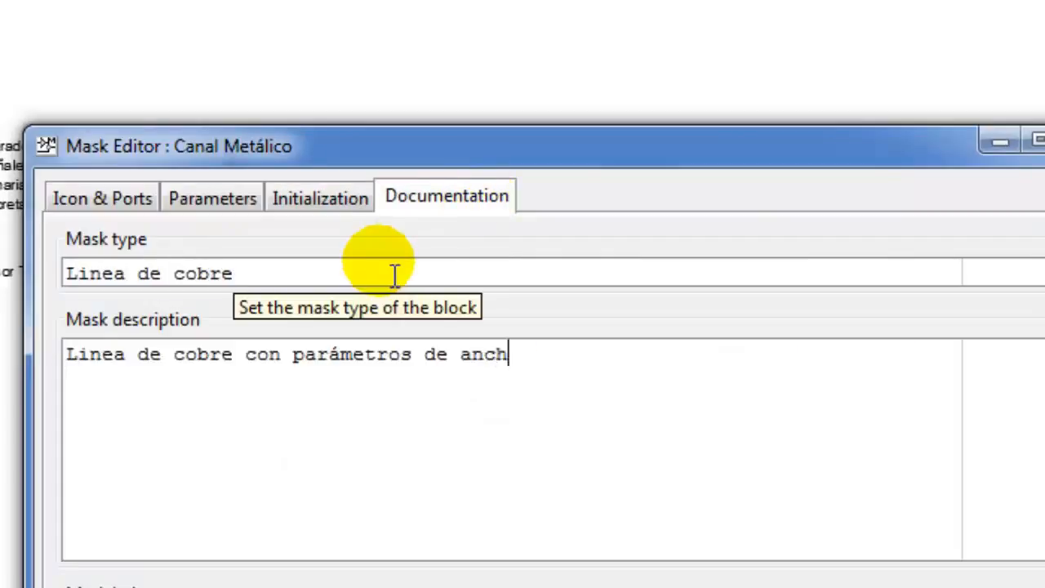
text(ido, por demanda.)
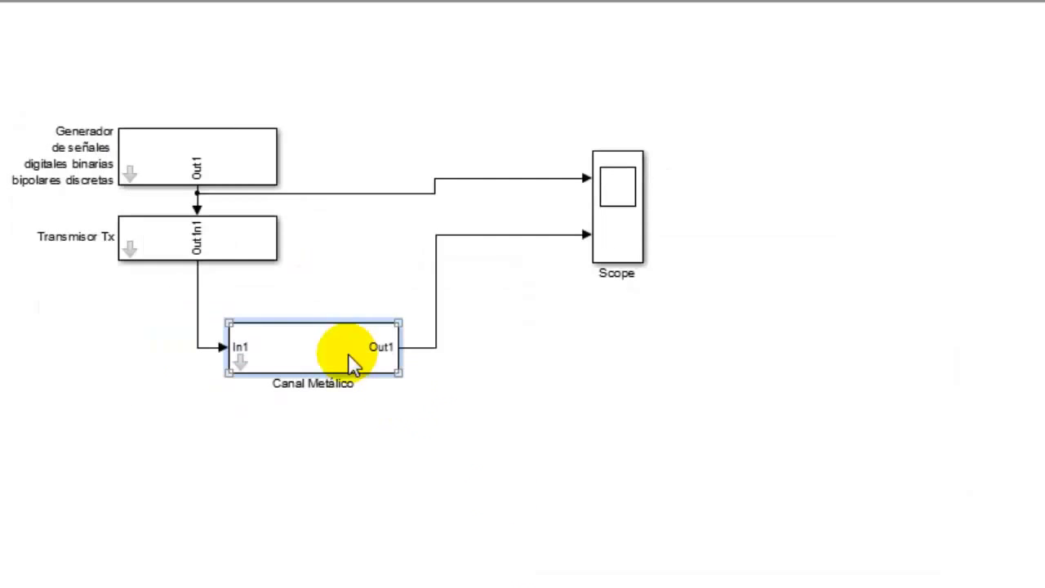
- Set the Canal Metálico block's "Ancho del banda del cable" parameter to 50000000
double_click(306, 415)
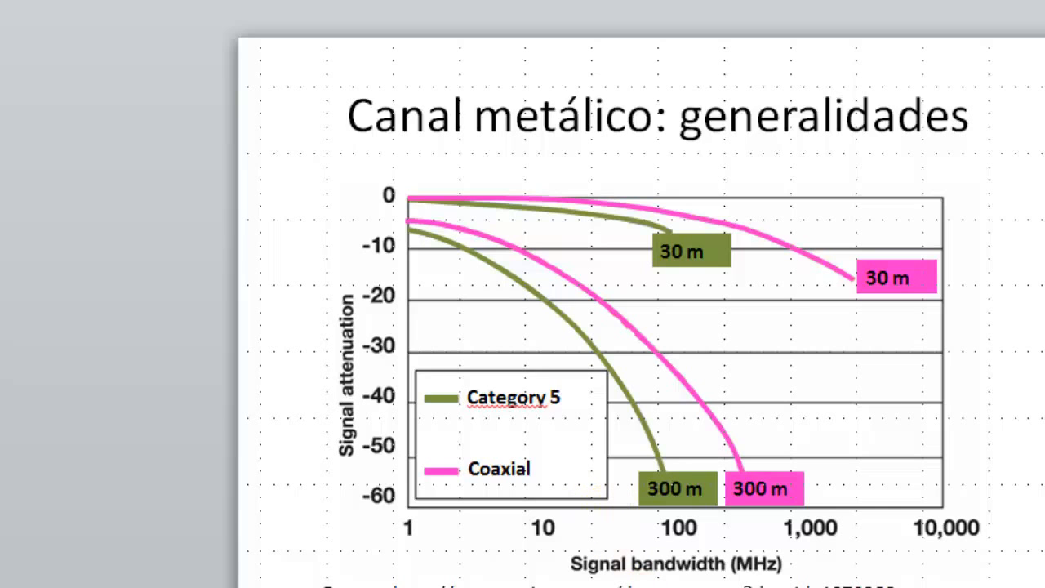
mouse_move(563, 587)
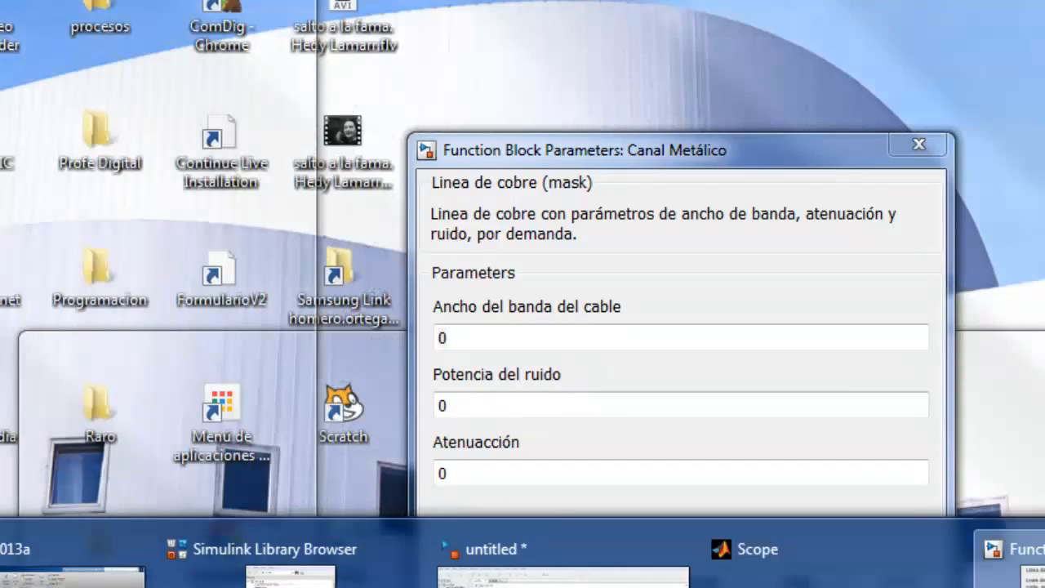
click(1036, 583)
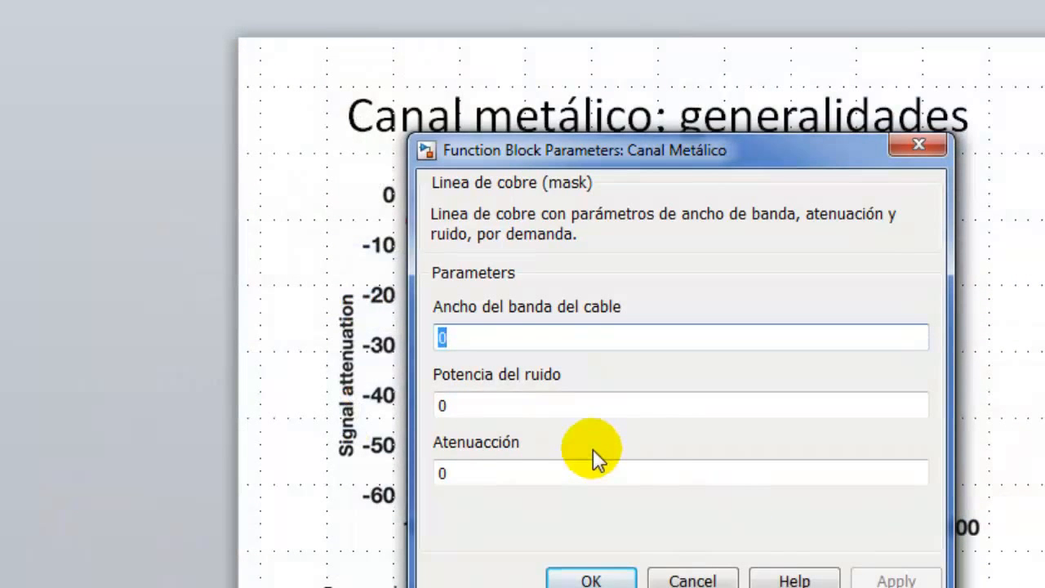
text(50)
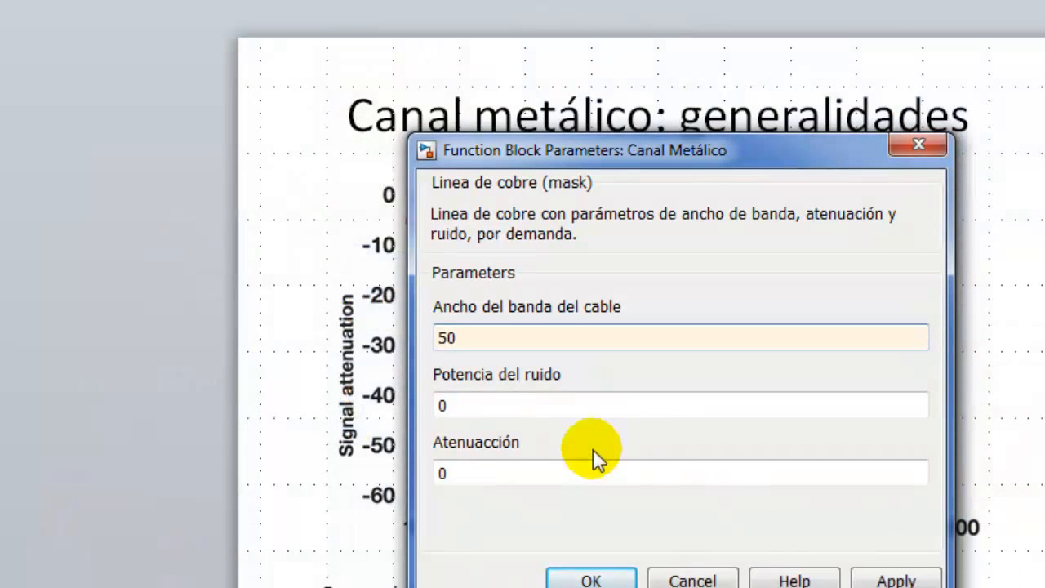
text(0000)
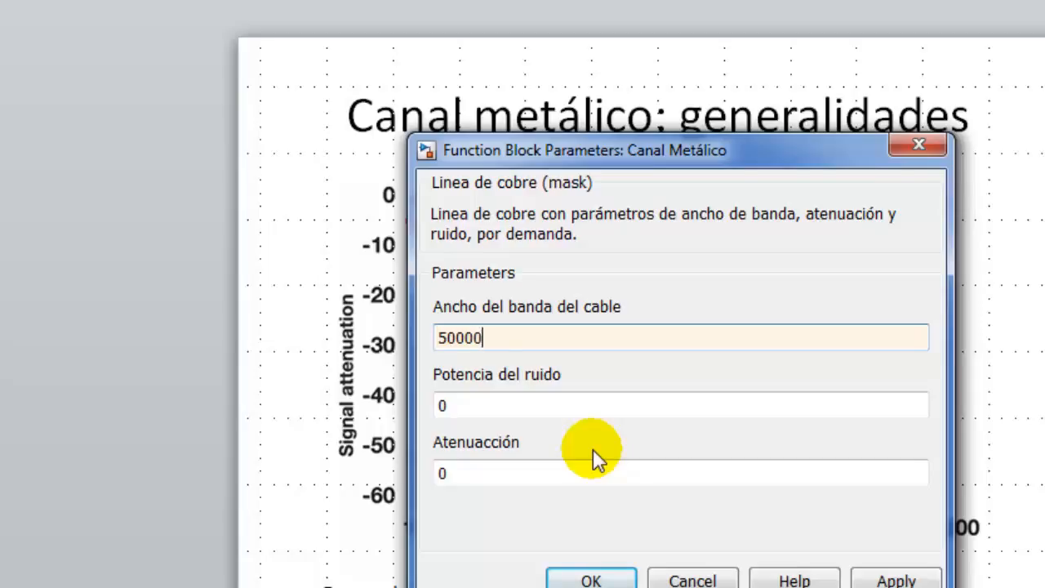
text(00)
key(Tab)
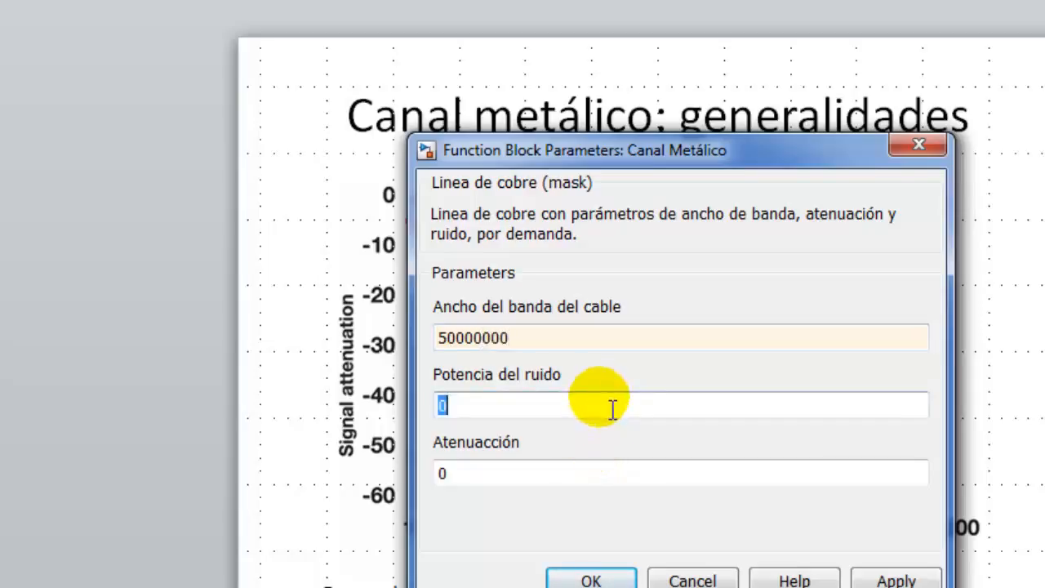
- Set the Canal Metálico noise power to 0.001 and its attenuation to 20, and apply the parameters
text(0.0)
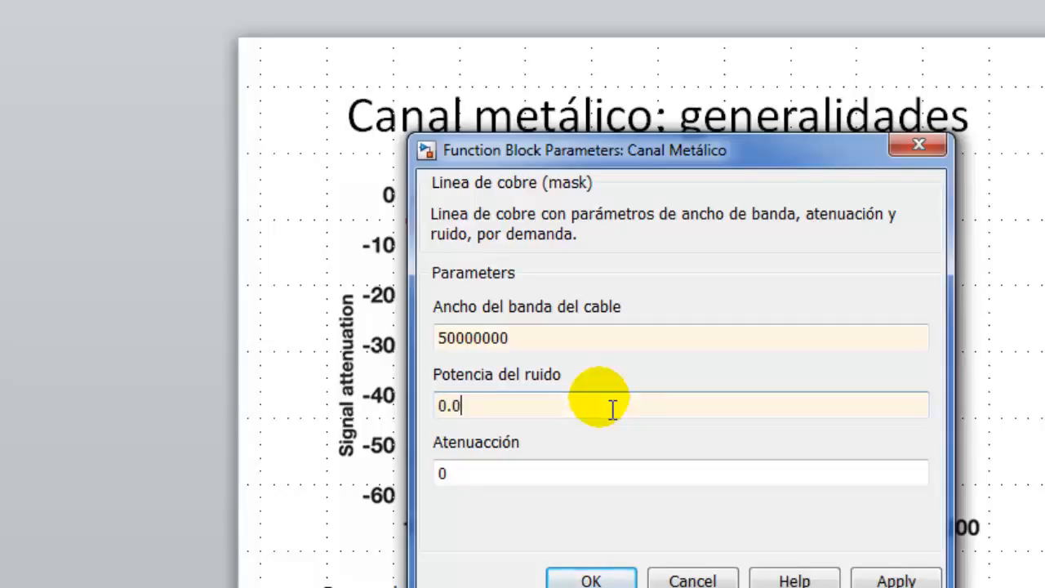
text(01)
double_click(574, 485)
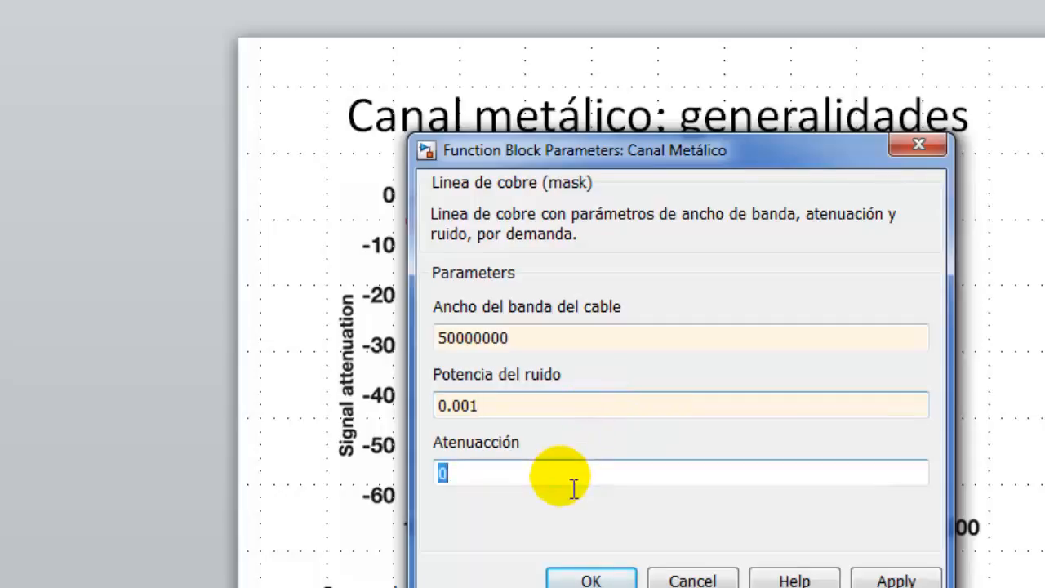
text(2)
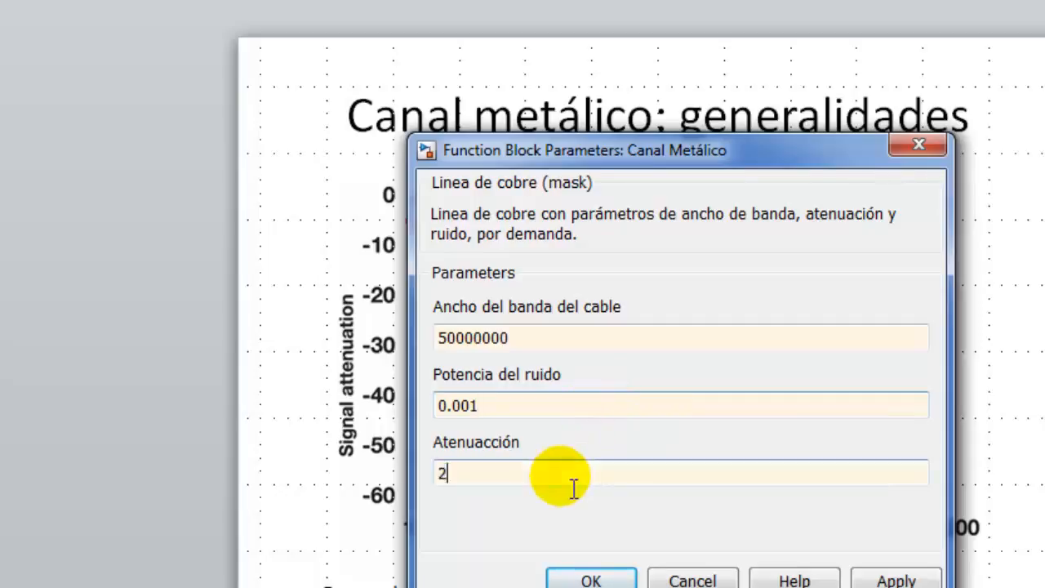
text(0)
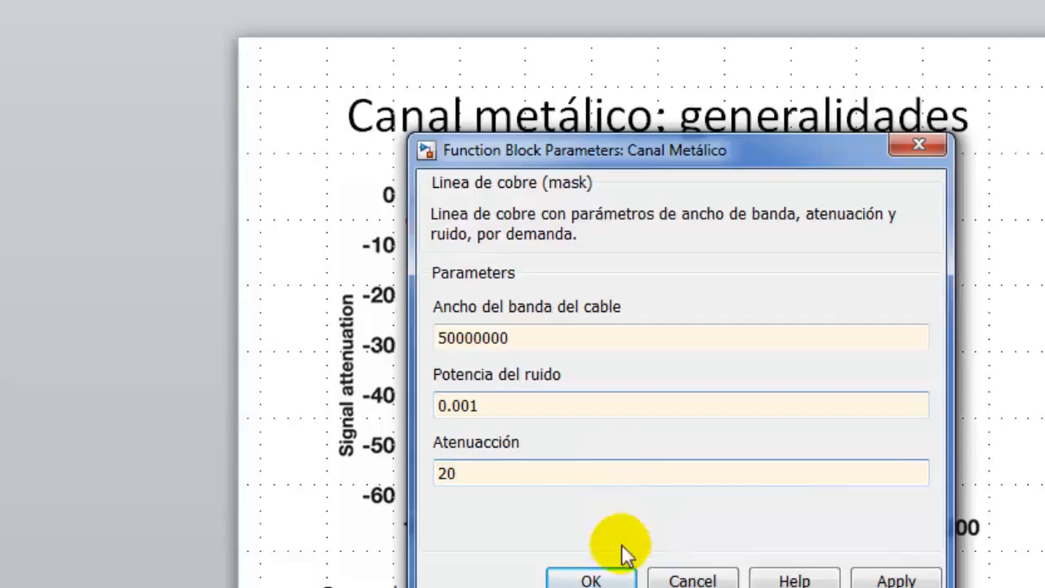
click(591, 579)
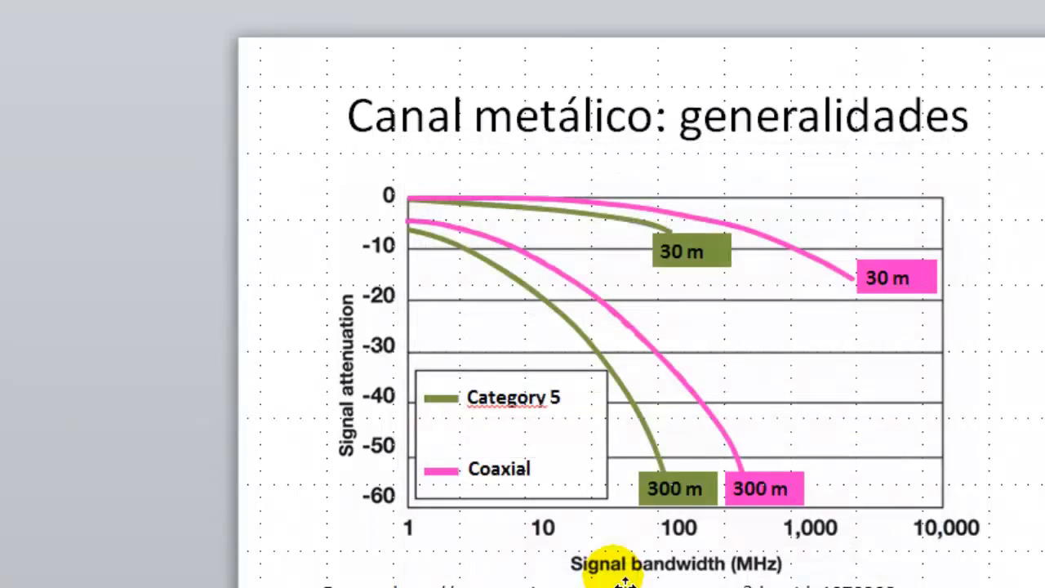
- Edit the signal generator's mask so that its bit-rate parameter prompt reads "Velocidad de bits (bps)"
right_click(342, 228)
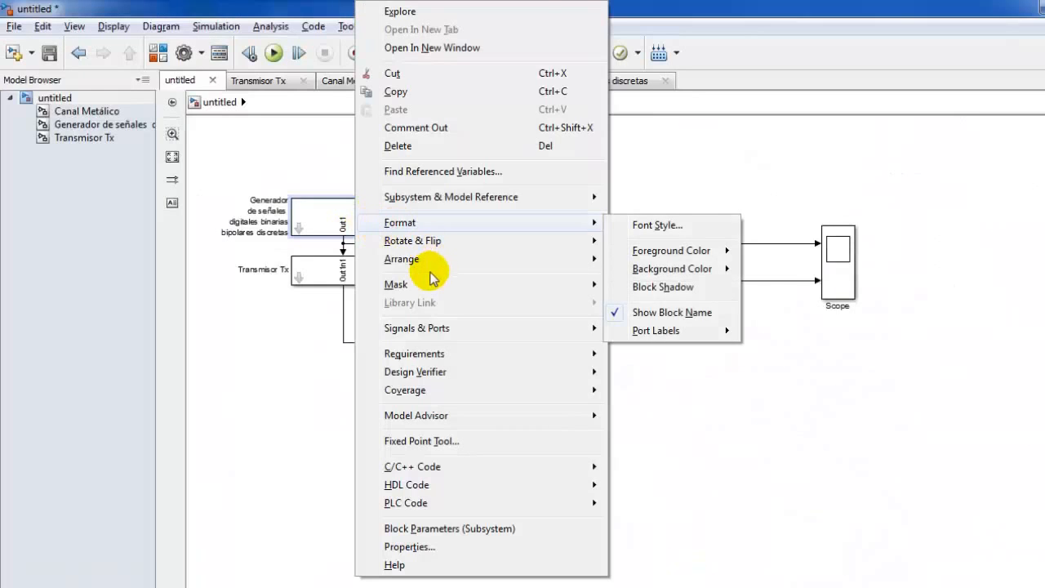
mouse_move(444, 314)
click(637, 286)
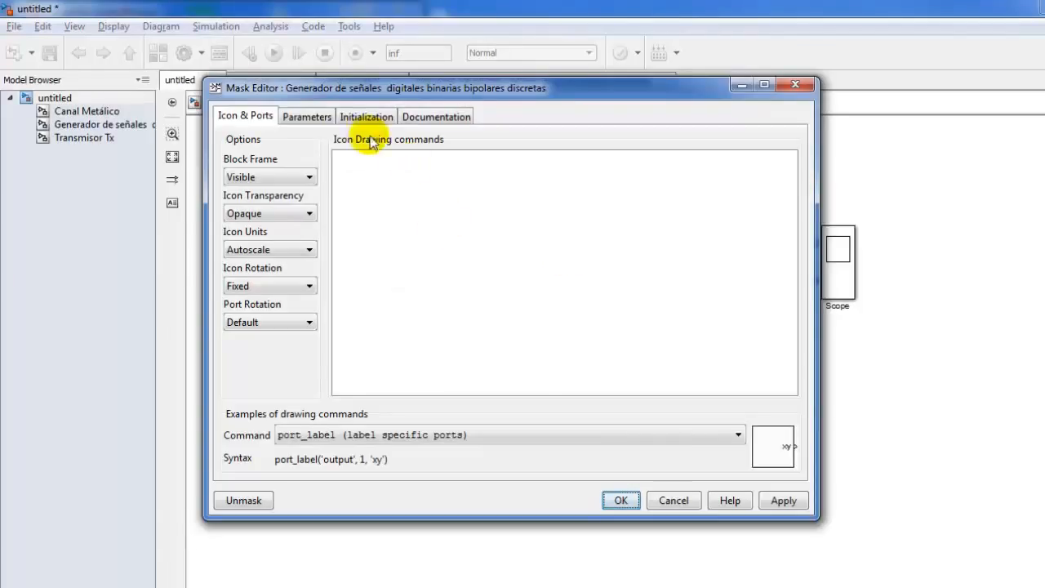
click(308, 116)
click(408, 180)
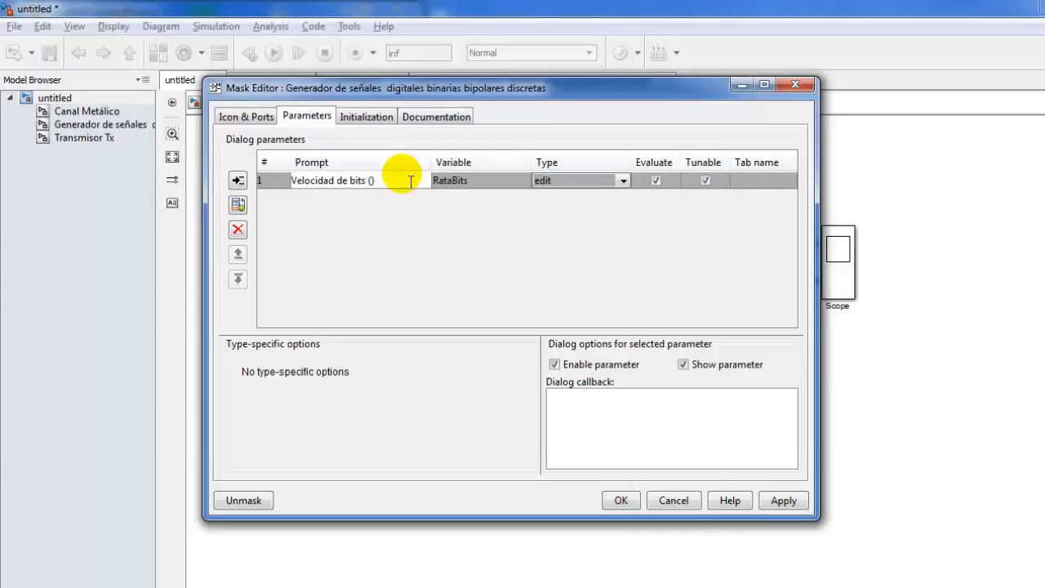
text(kbps)
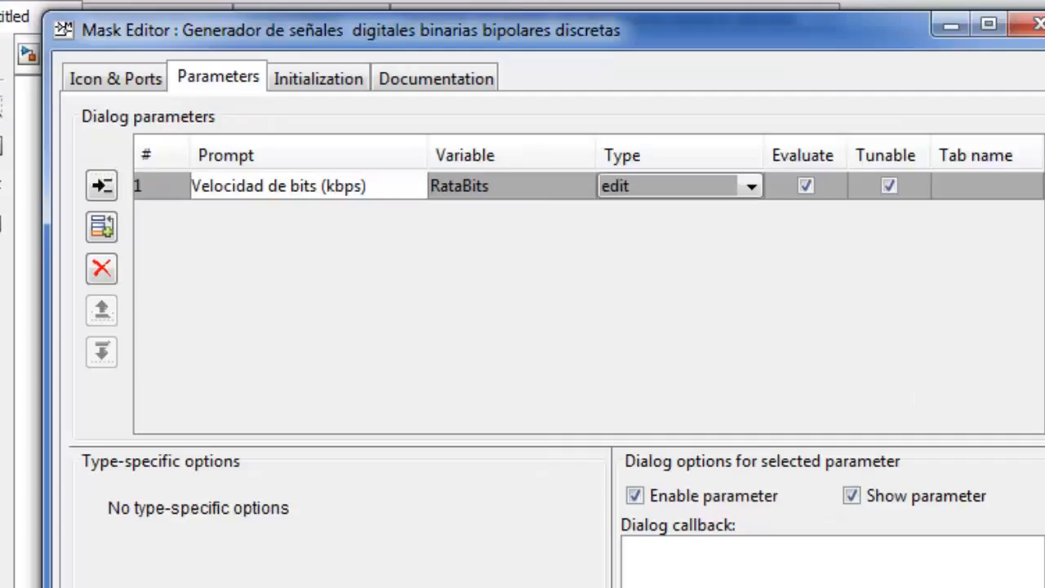
key(BackSpace)
click(735, 587)
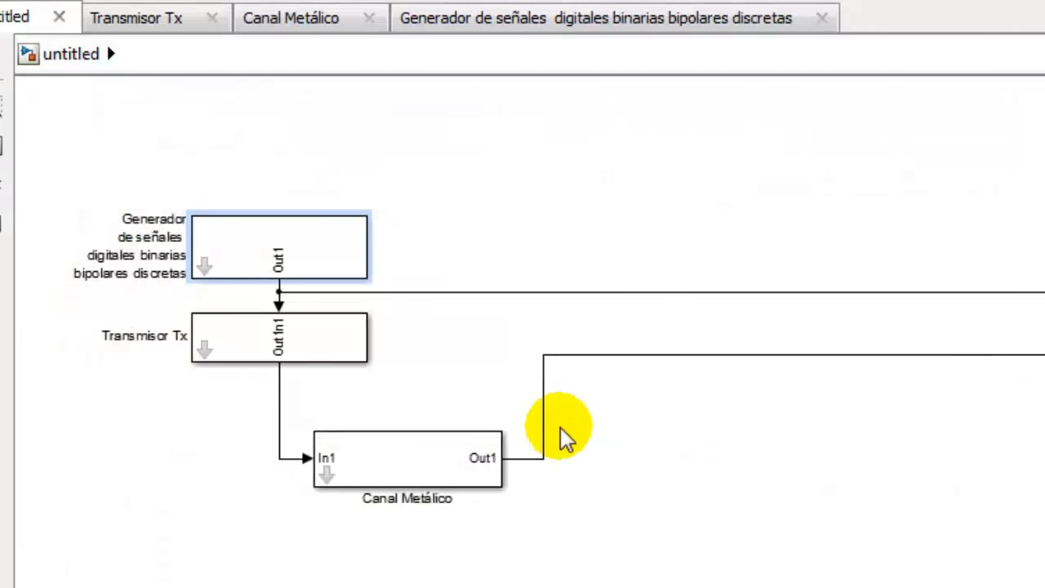
- Add the units (Hz), (W) and (Lineal) to the Canal Metálico mask's bandwidth, noise power and attenuation prompts
double_click(384, 357)
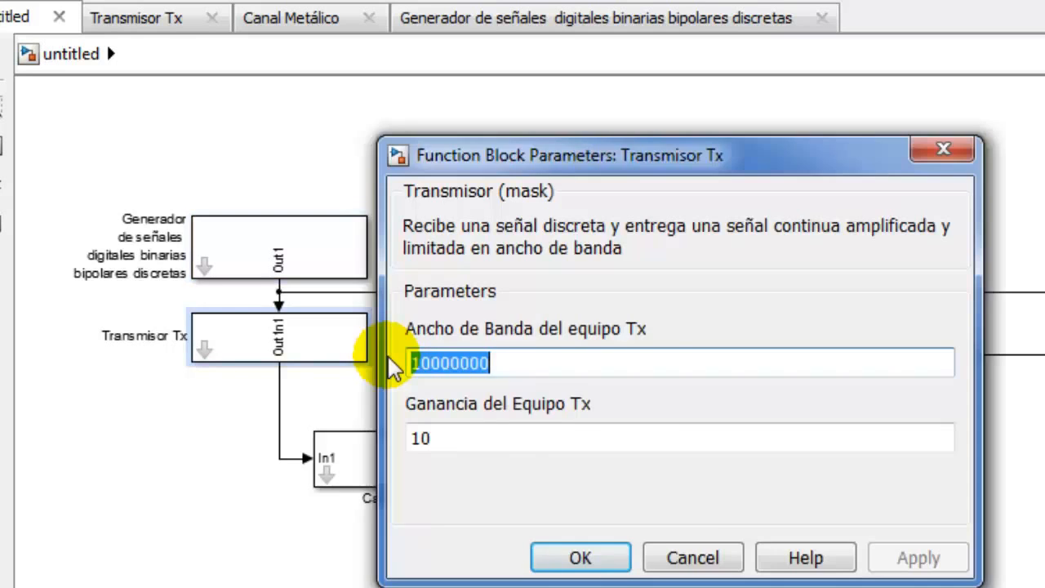
click(696, 557)
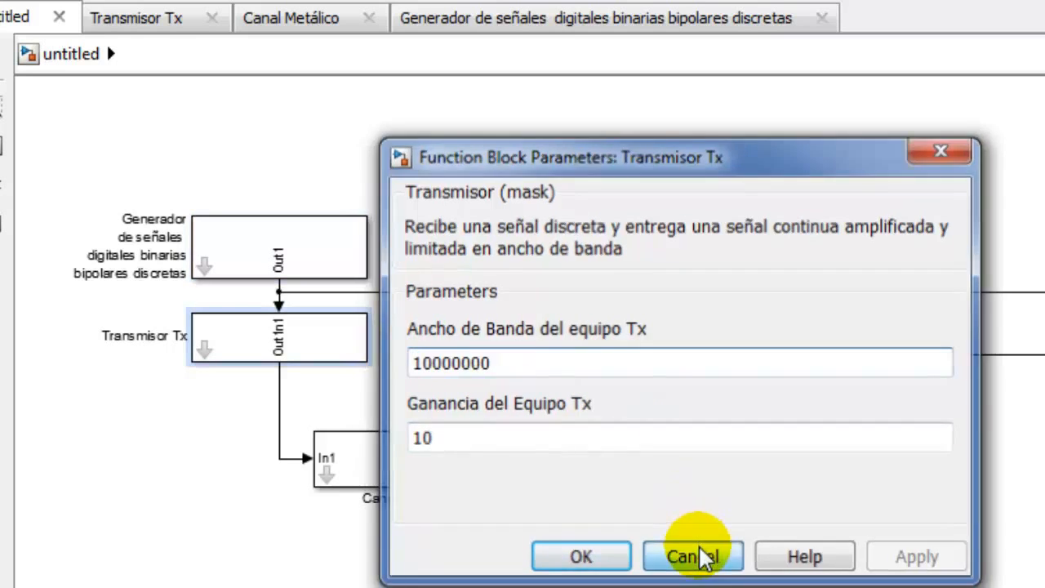
key(alt+Tab)
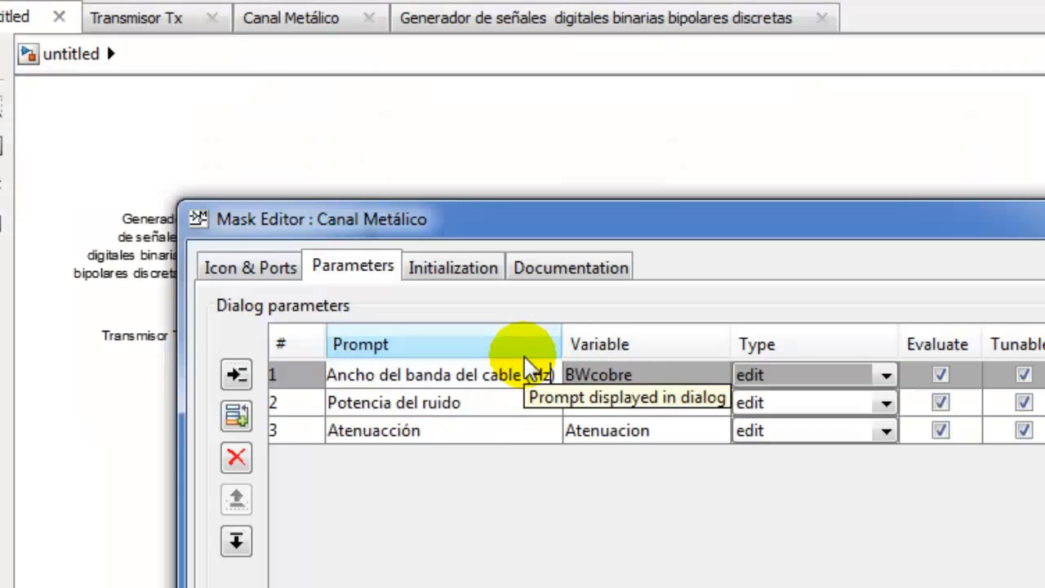
double_click(511, 402)
text((W))
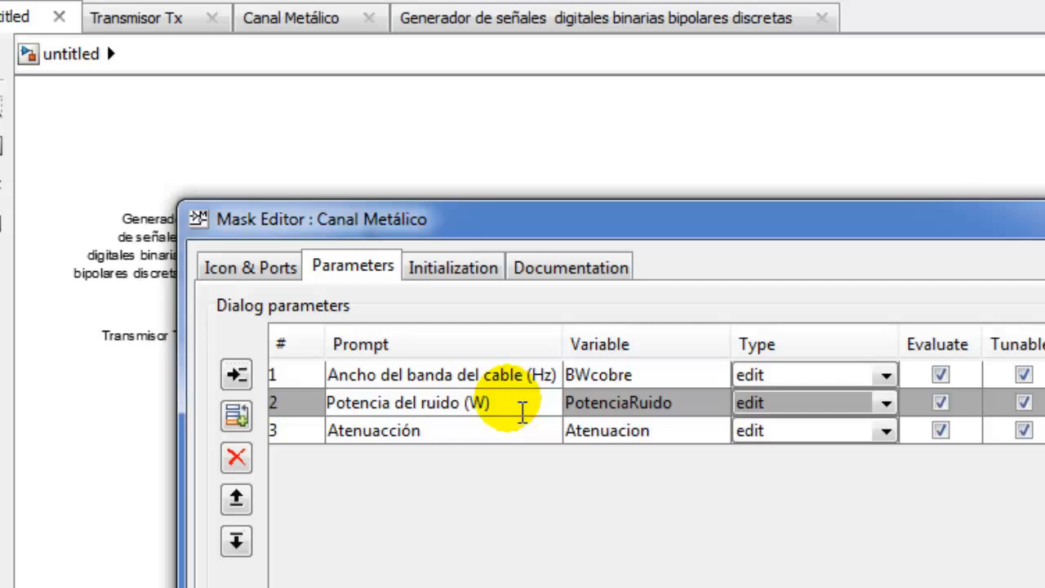
key(Return)
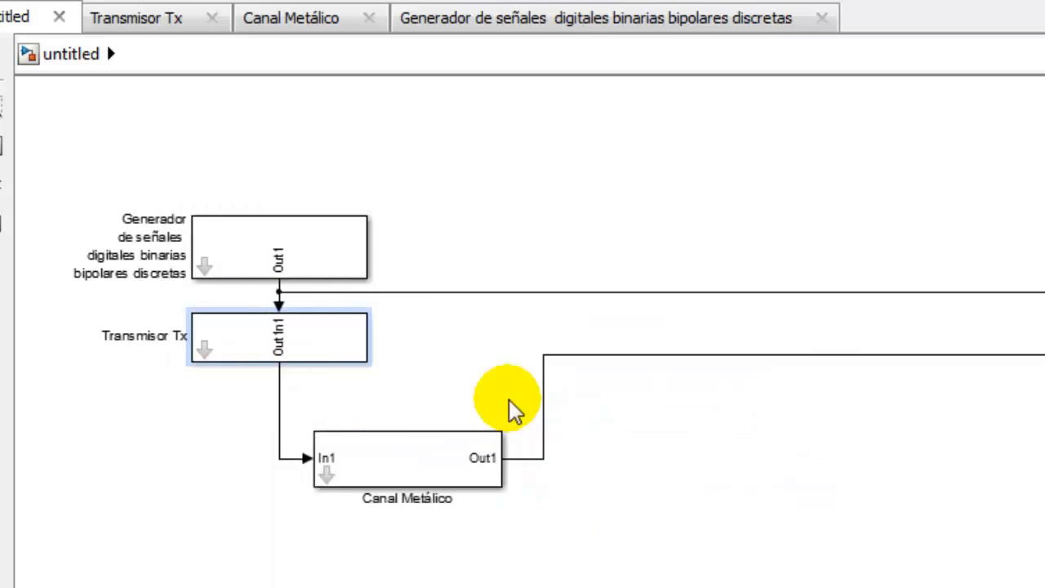
- Check the parameter prompts and units of the Canal Metálico, Transmisor Tx and signal generator masks
click(432, 453)
double_click(432, 461)
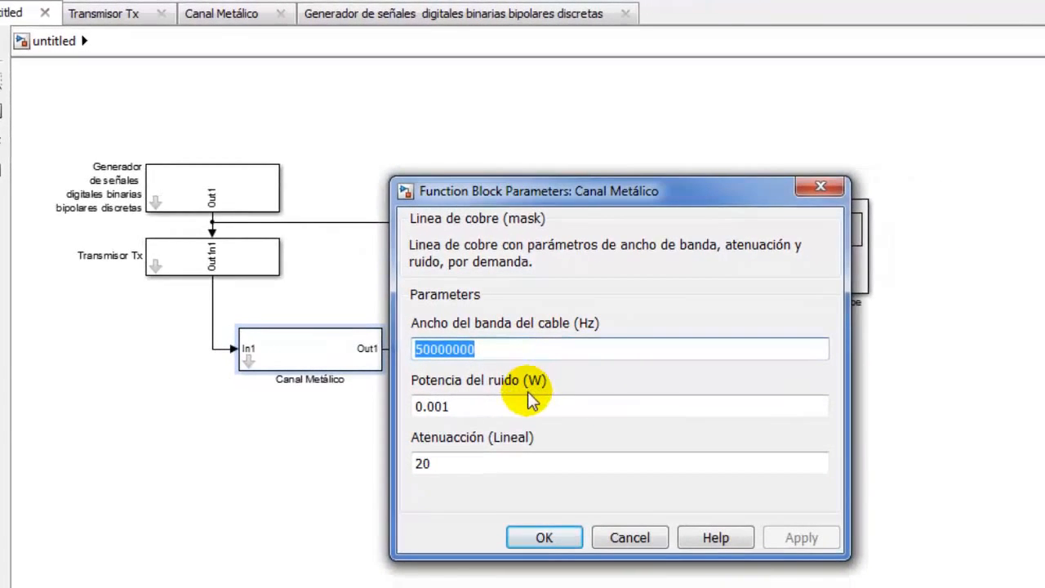
click(542, 538)
double_click(237, 260)
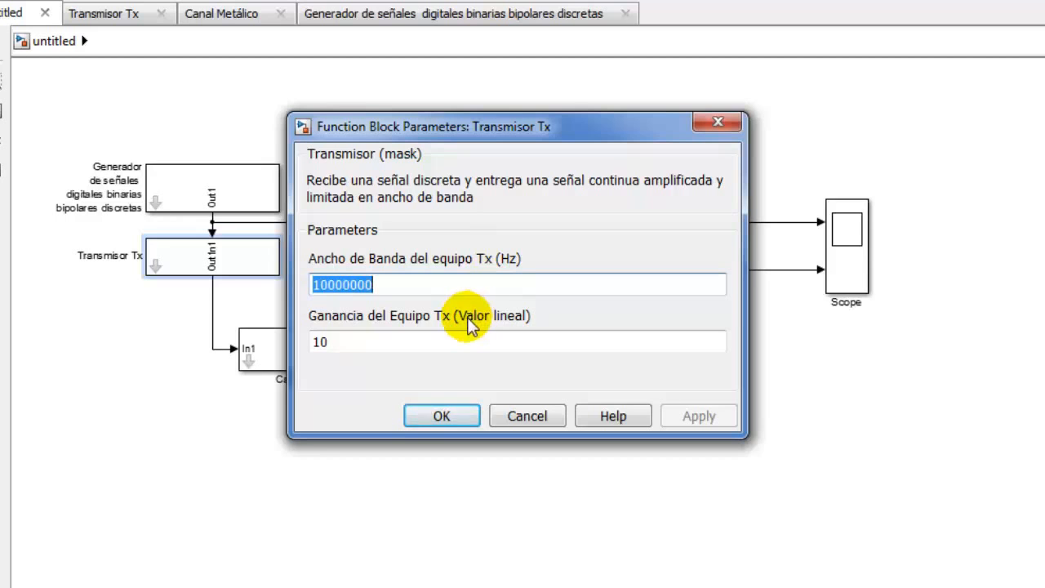
click(451, 418)
double_click(240, 185)
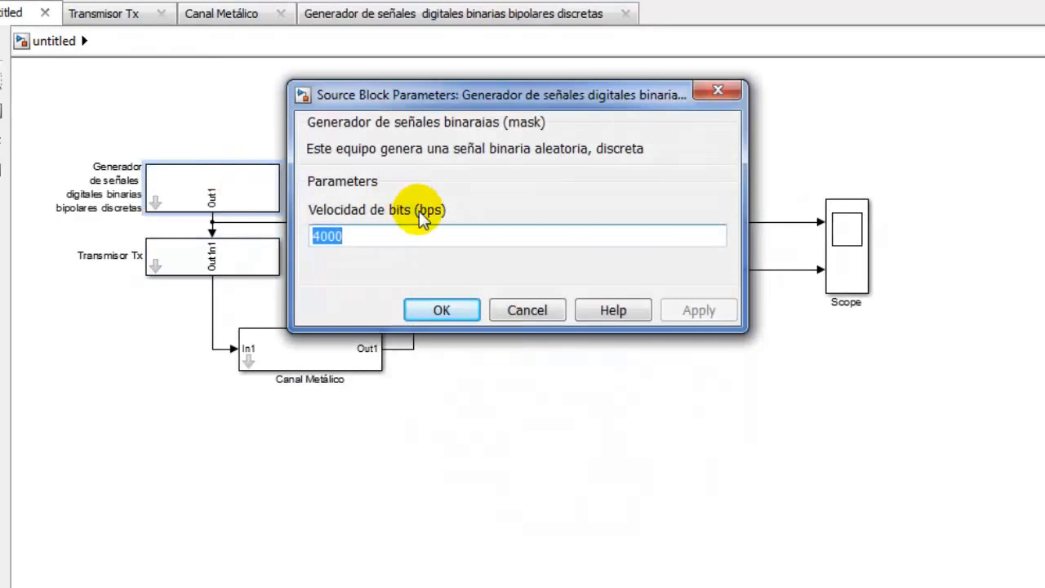
click(437, 309)
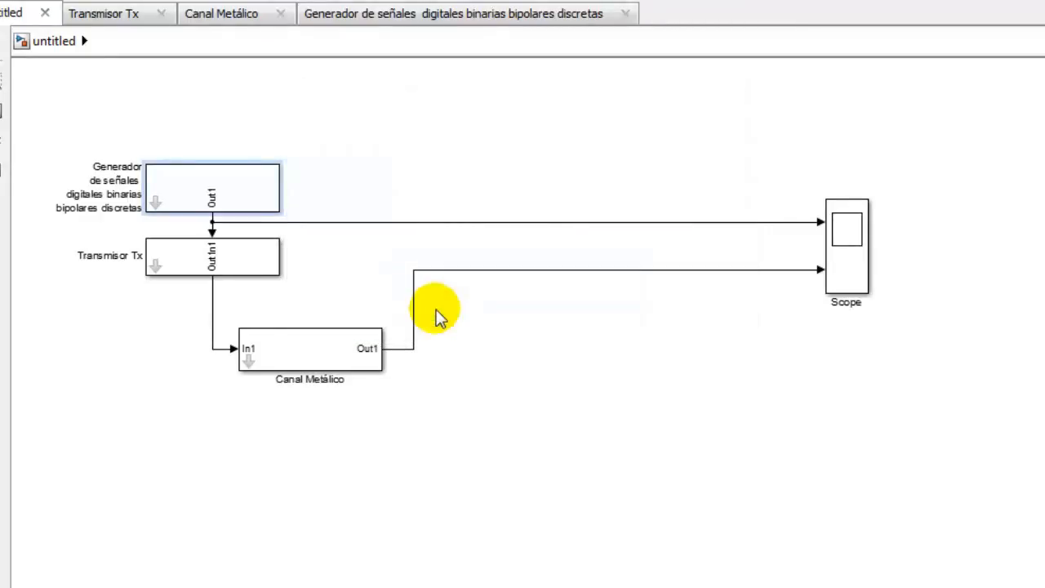
- Review Canal Metálico's bandwidth, noise power and attenuation parameters, and consult the slides on metallic cable categories and examples
click(360, 349)
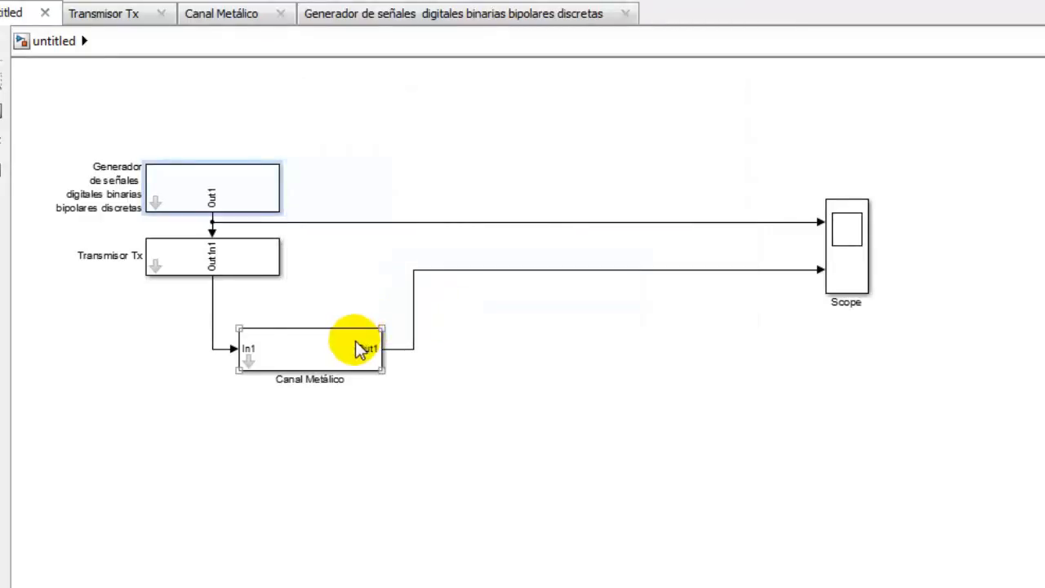
double_click(360, 349)
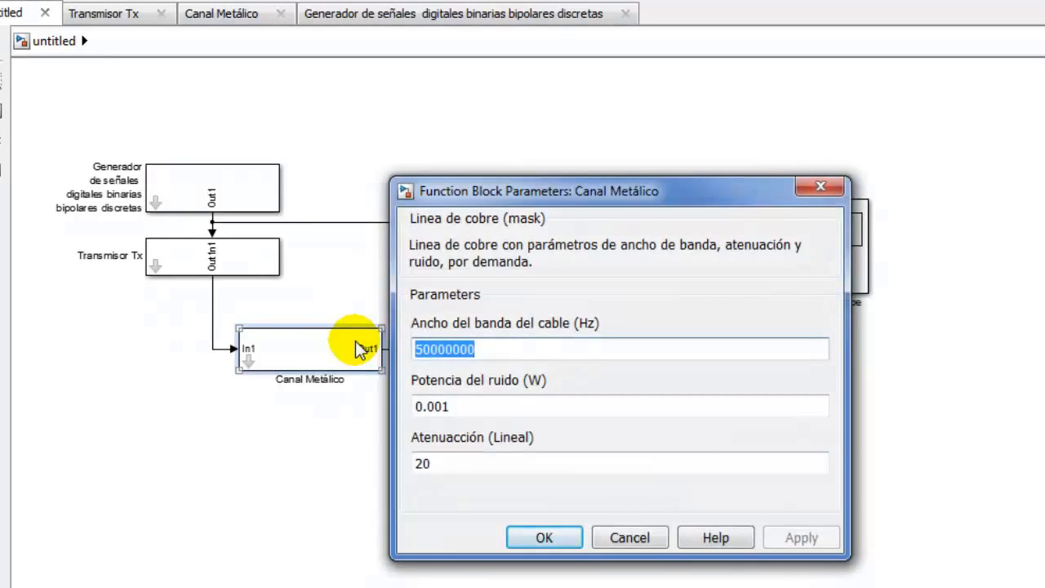
click(562, 357)
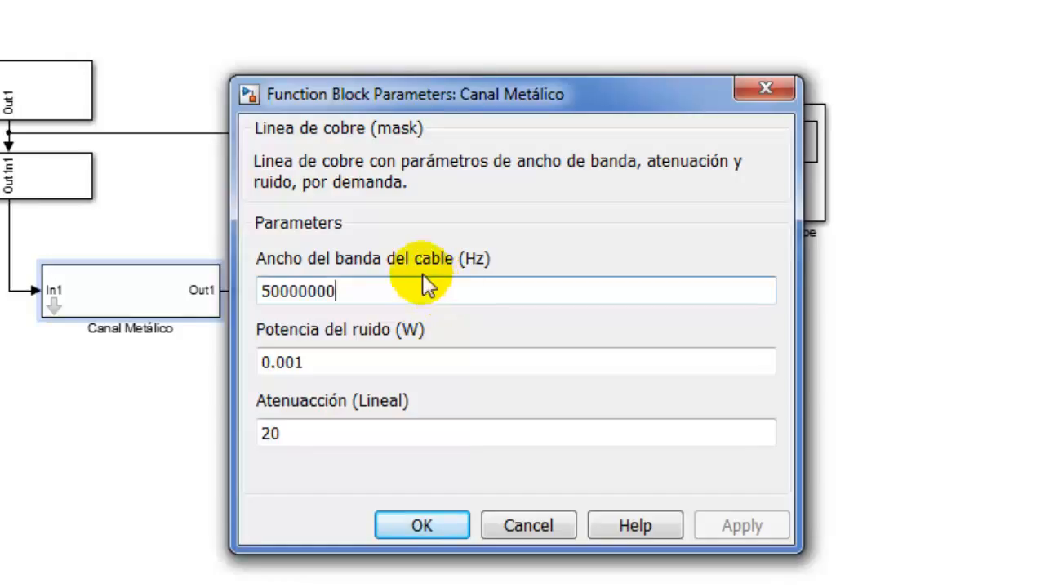
double_click(468, 302)
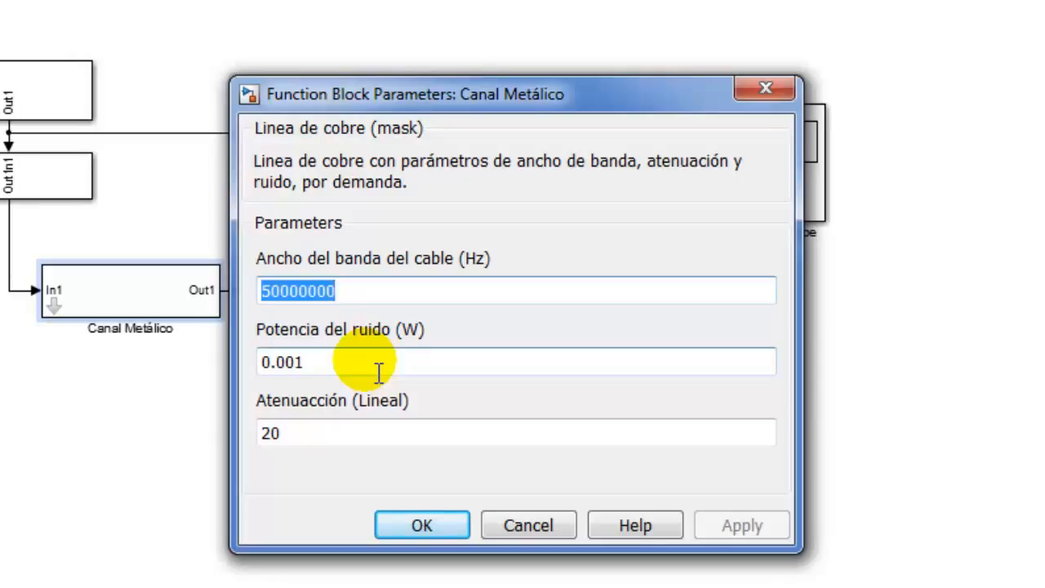
click(364, 429)
click(377, 368)
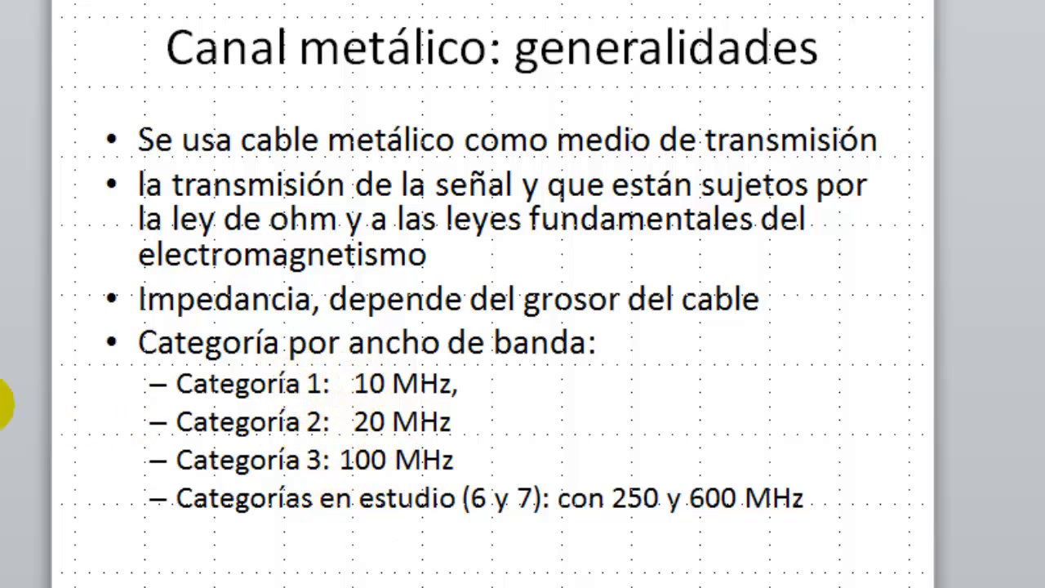
click(0, 402)
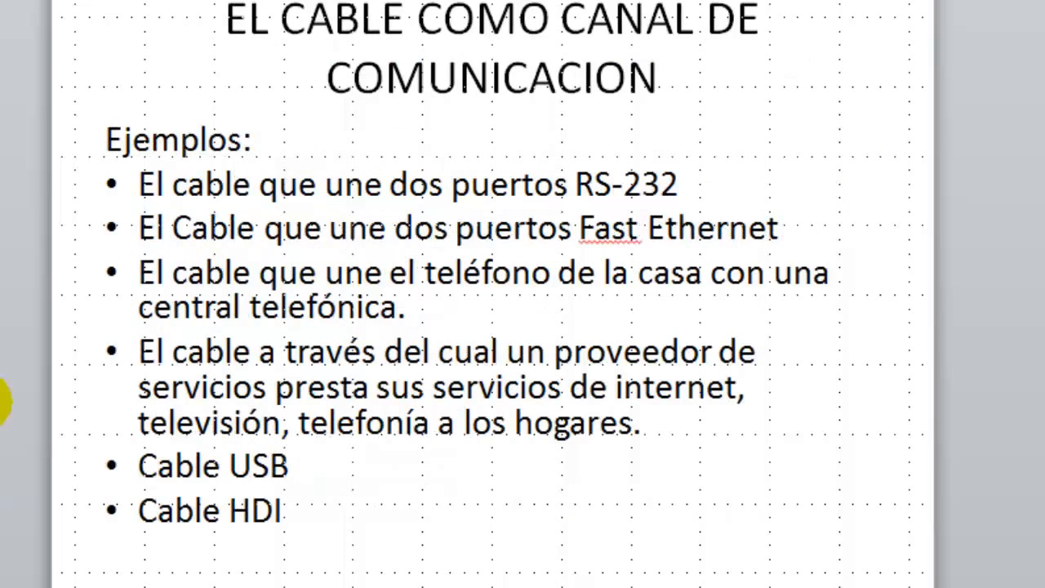
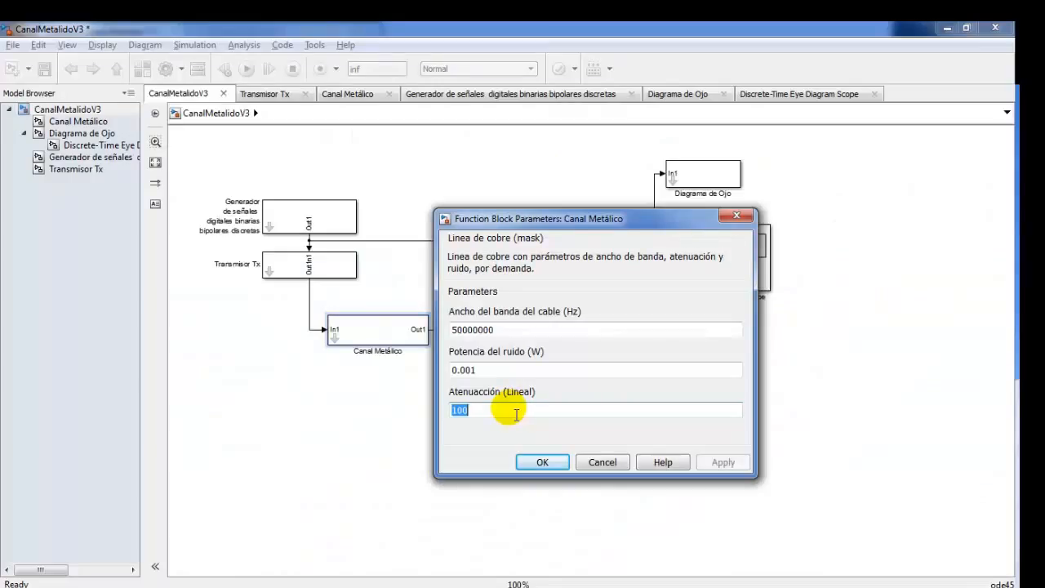
- Set the Canal Metálico attenuation to 200 and run the simulation to produce the eye diagram
text(200)
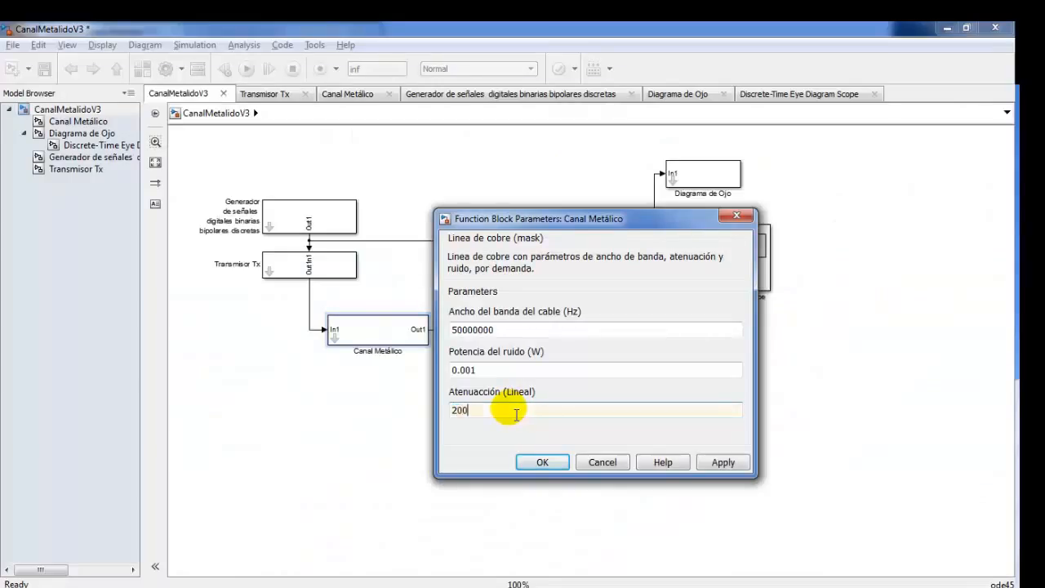
click(537, 462)
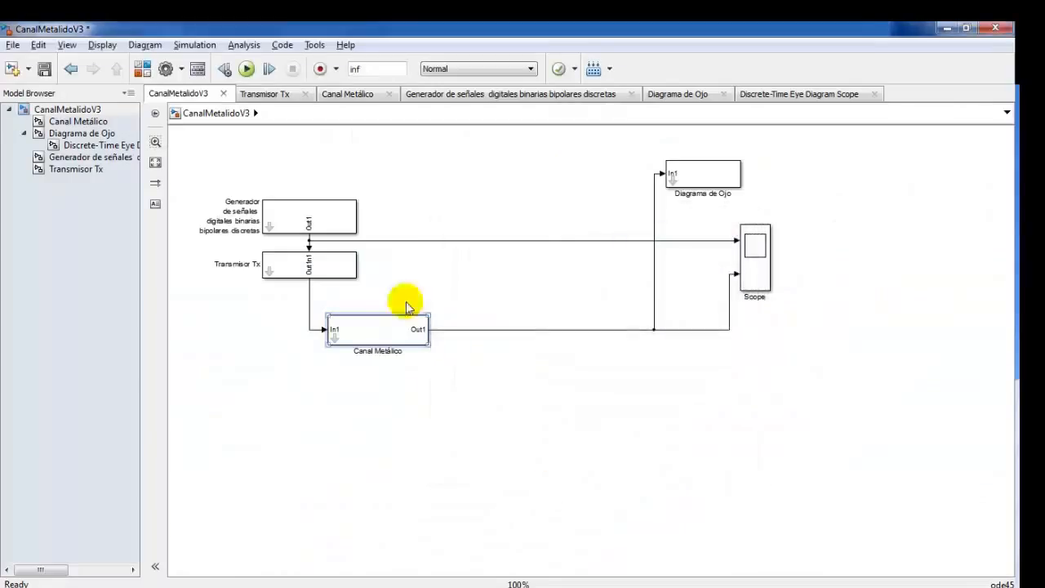
click(247, 69)
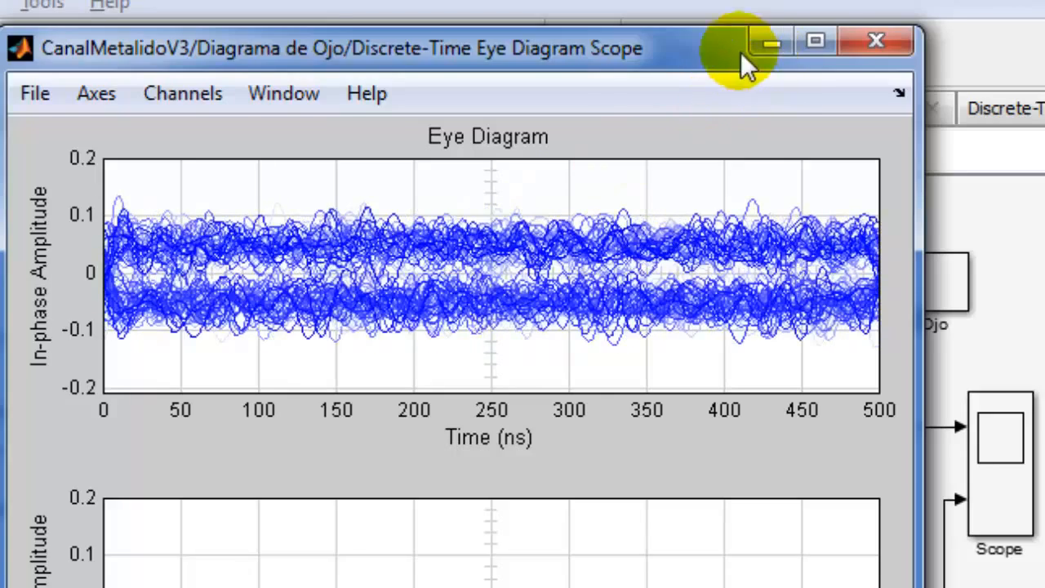
- Set the Canal Metálico attenuation to 400 and autoscale the eye diagram of the running simulation
drag(657, 56, 1044, 159)
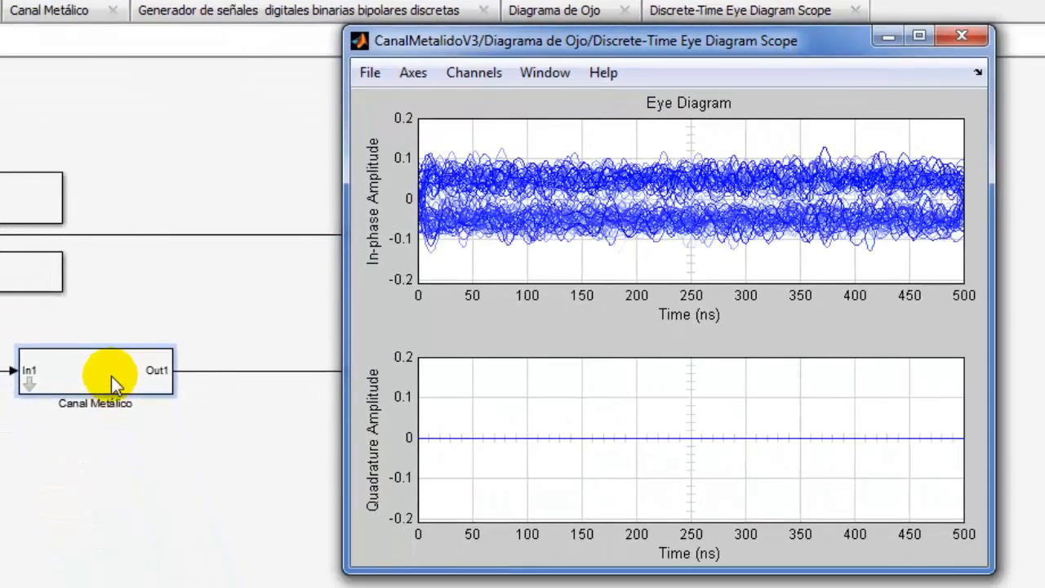
double_click(128, 449)
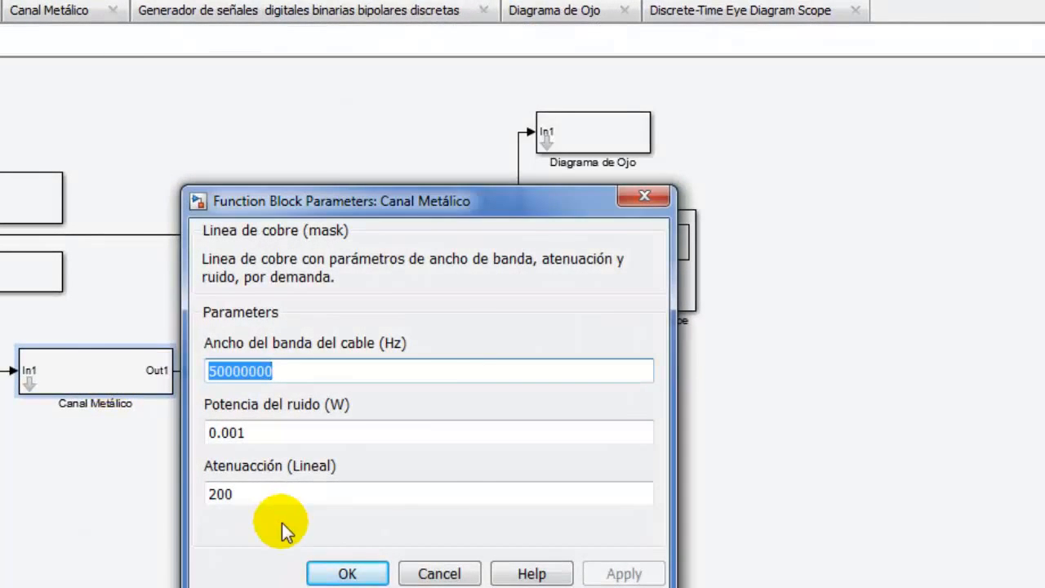
double_click(281, 502)
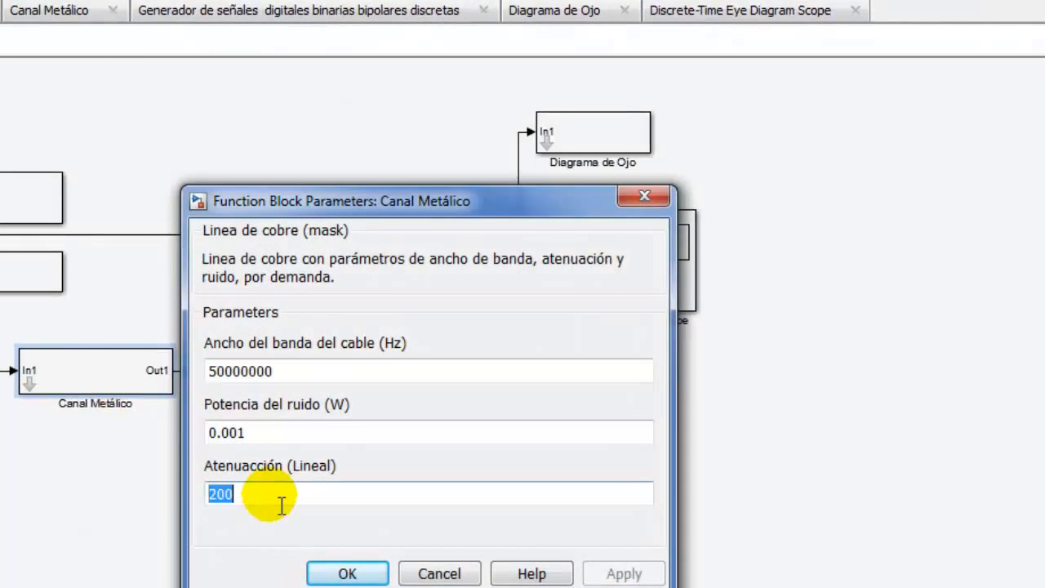
text(40)
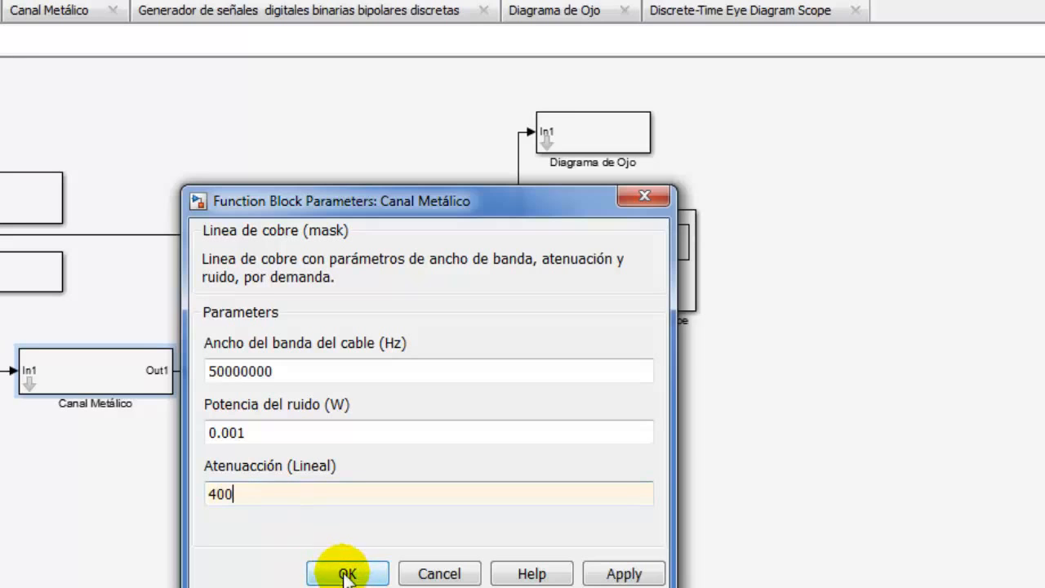
click(347, 574)
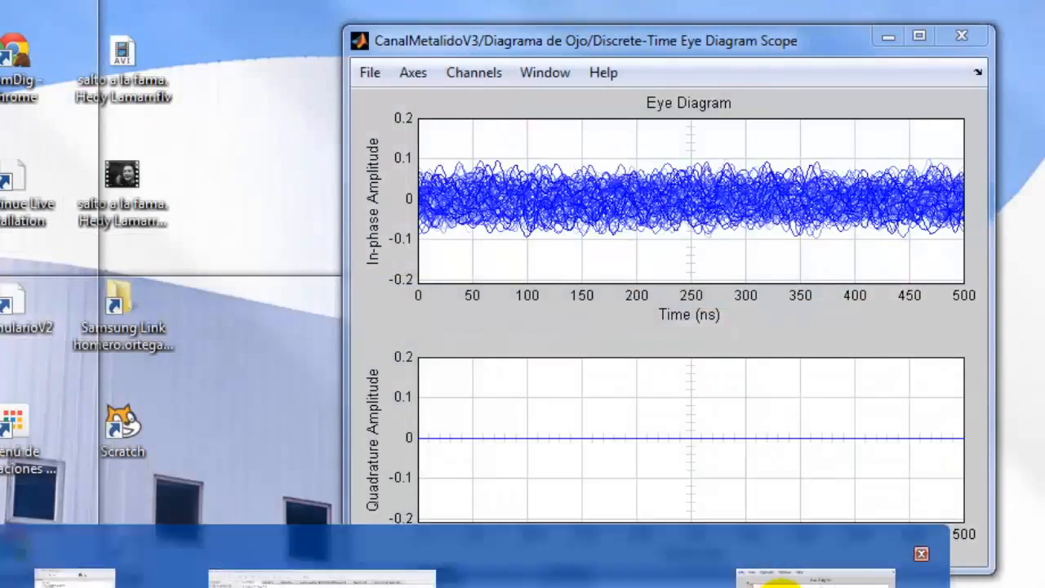
click(780, 582)
right_click(589, 161)
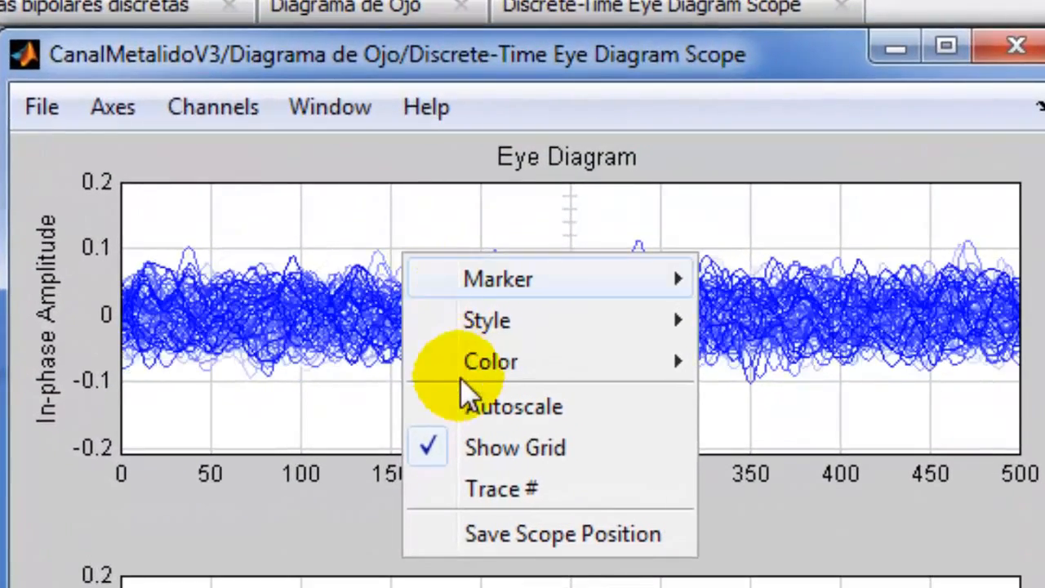
click(481, 409)
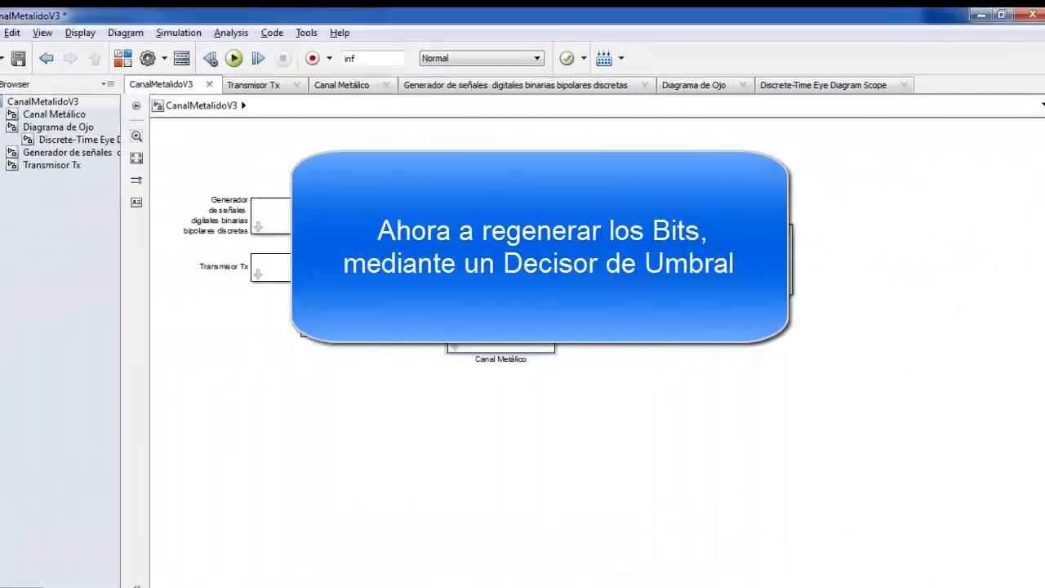
- Set the Canal Metálico attenuation to 100, run the simulation and autoscale the eye diagram
click(502, 348)
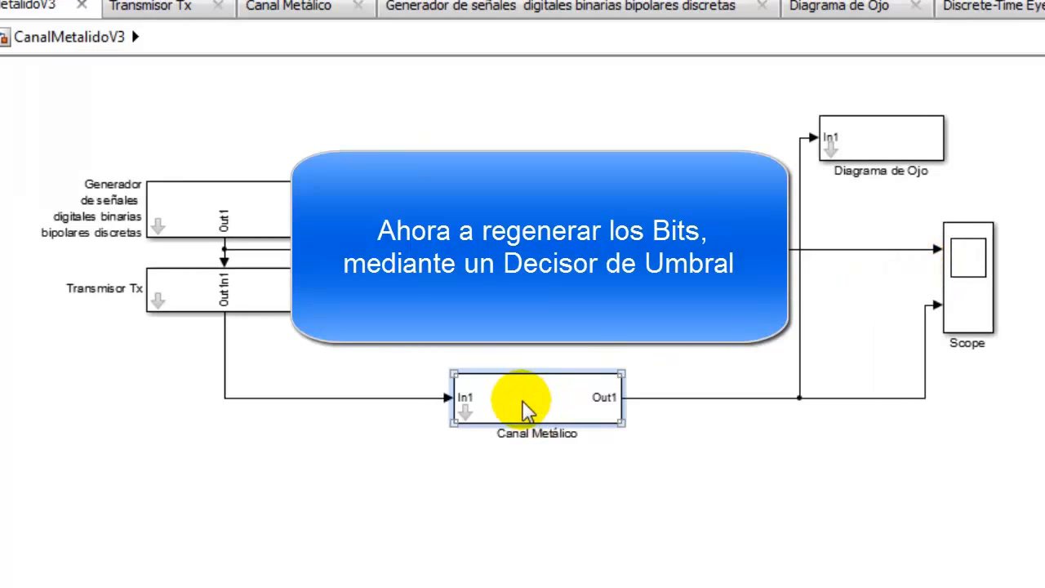
double_click(523, 408)
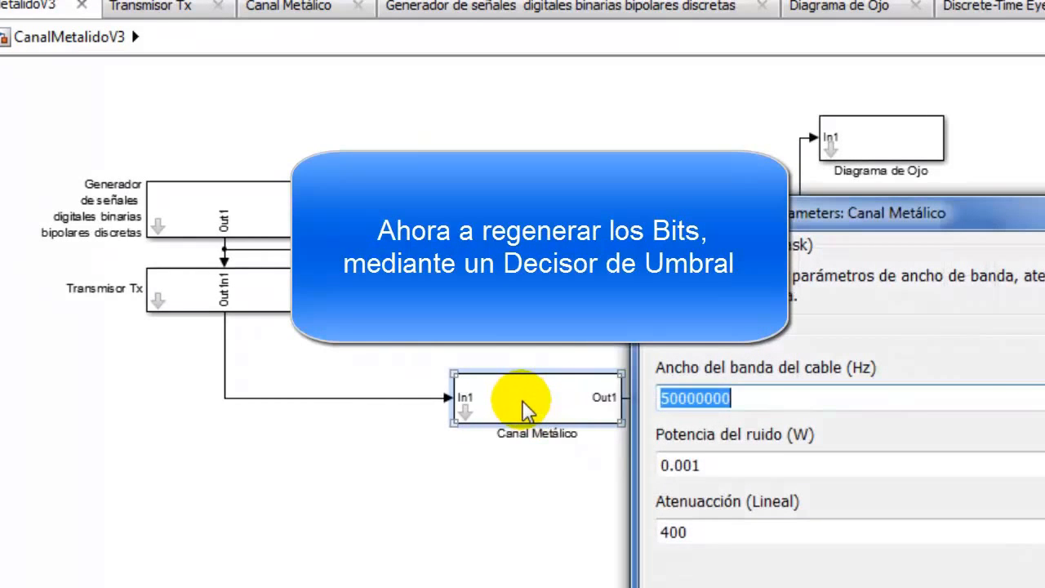
double_click(711, 539)
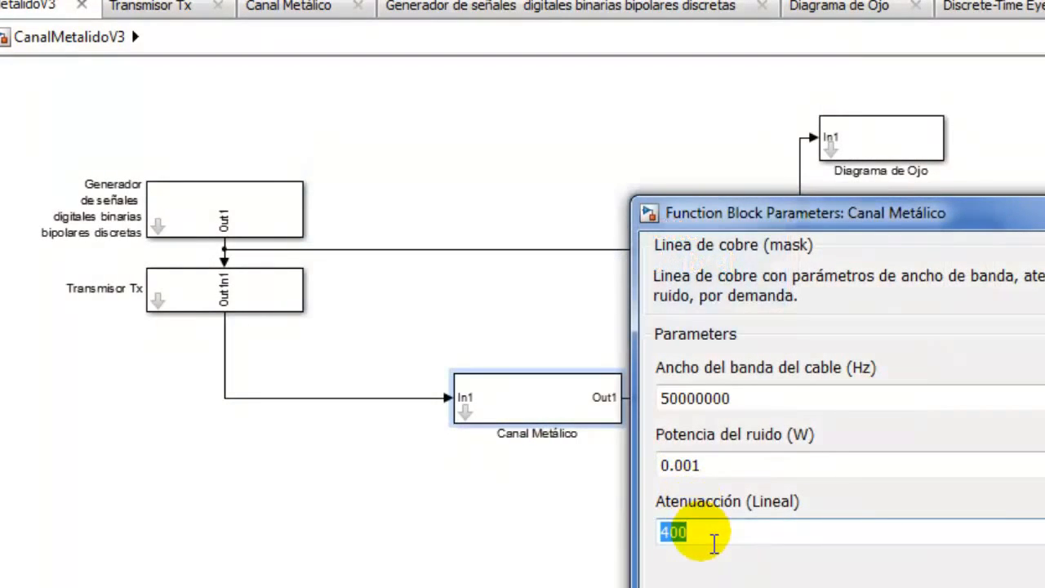
text(10)
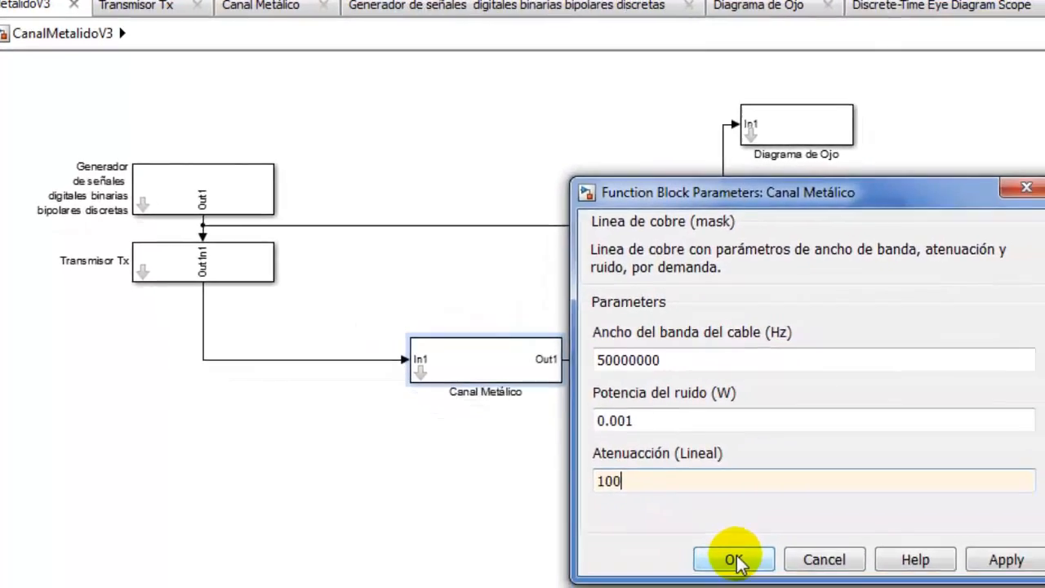
click(707, 538)
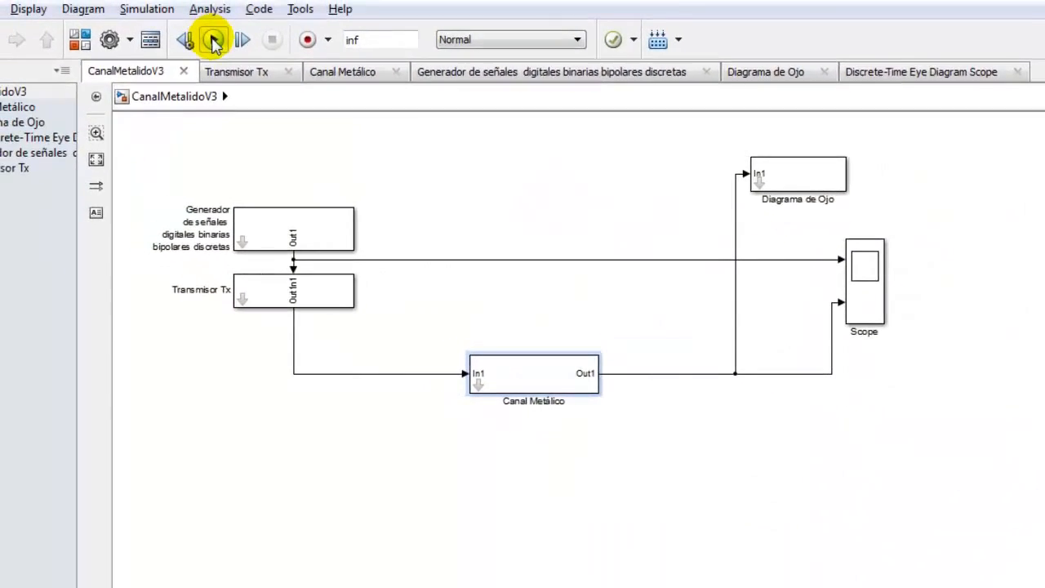
click(214, 39)
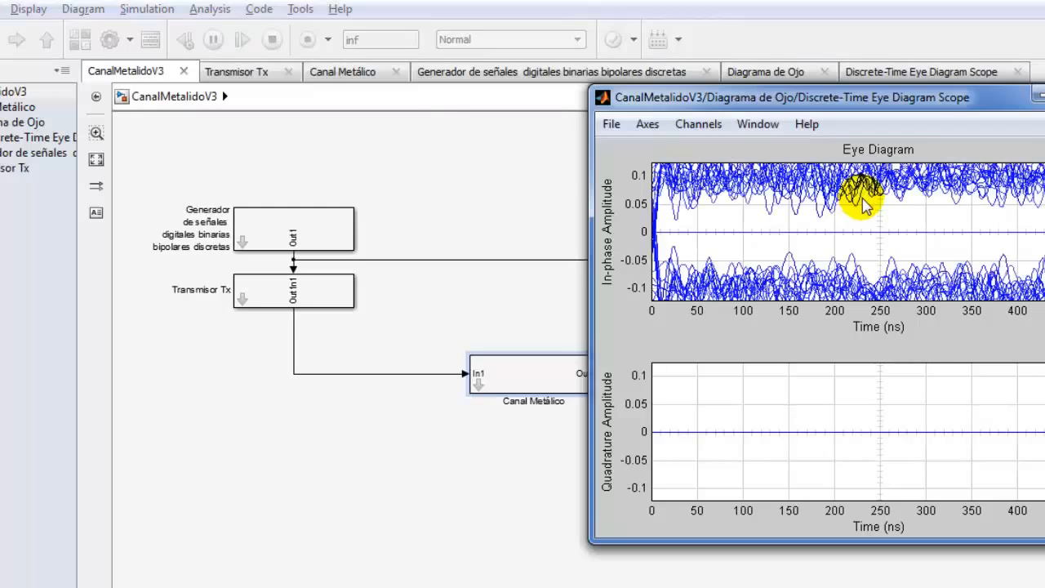
right_click(825, 201)
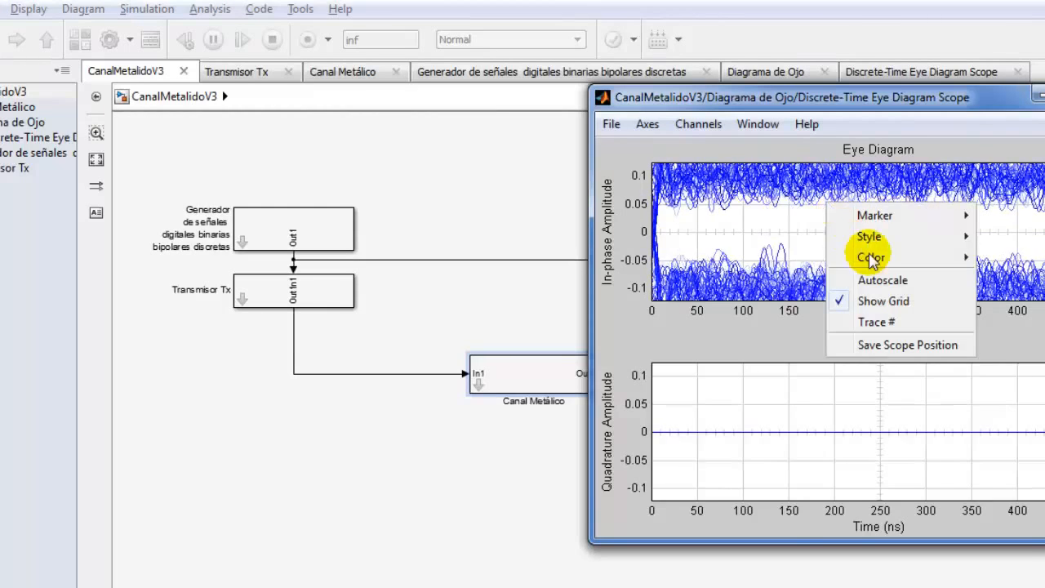
click(874, 280)
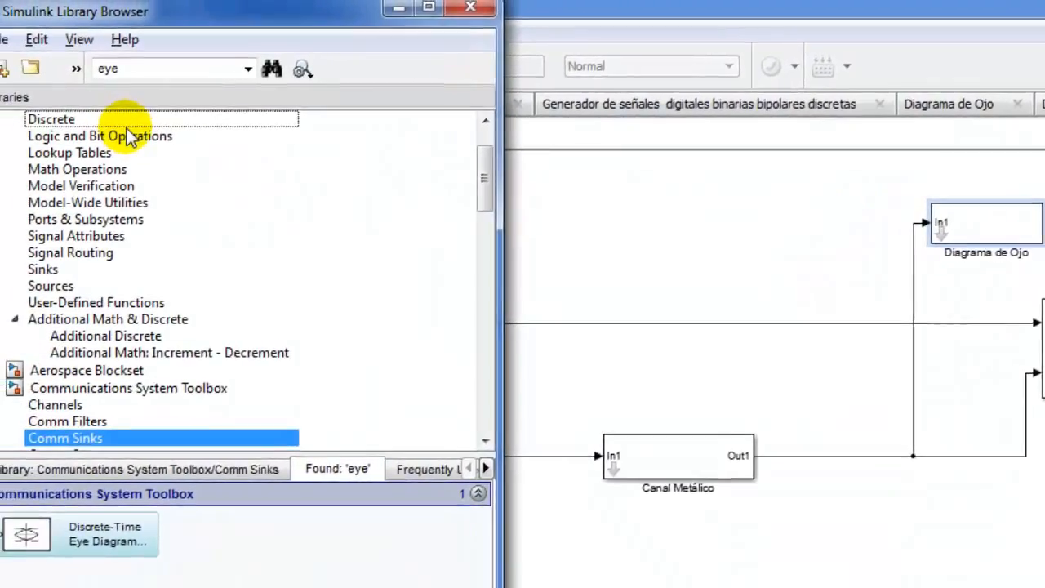
- Add a Zero-Order Hold block from the Discrete library, rotate it to point upward and connect its input to Canal Metálico's output line
click(125, 121)
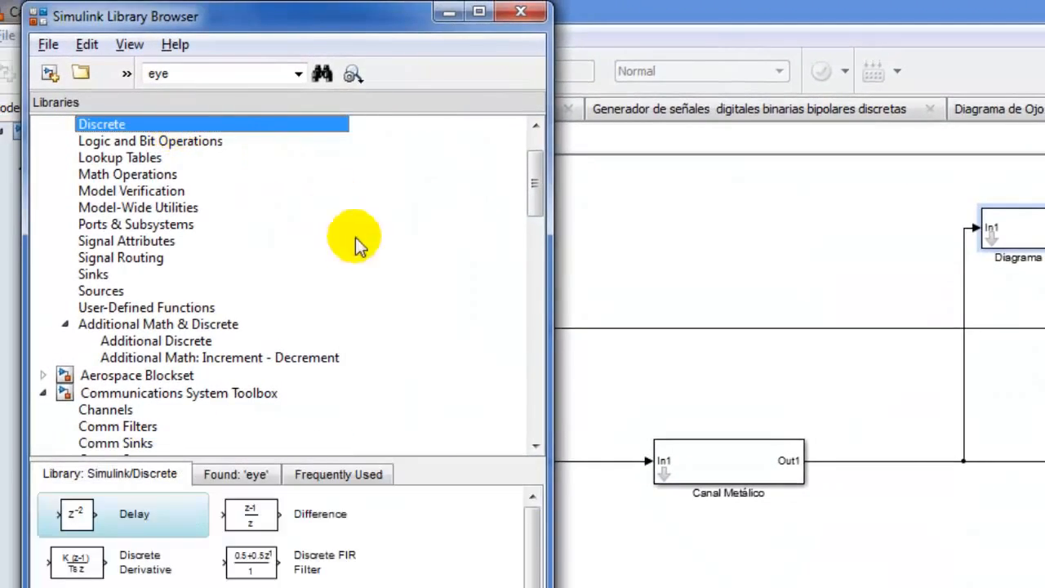
drag(535, 186, 540, 494)
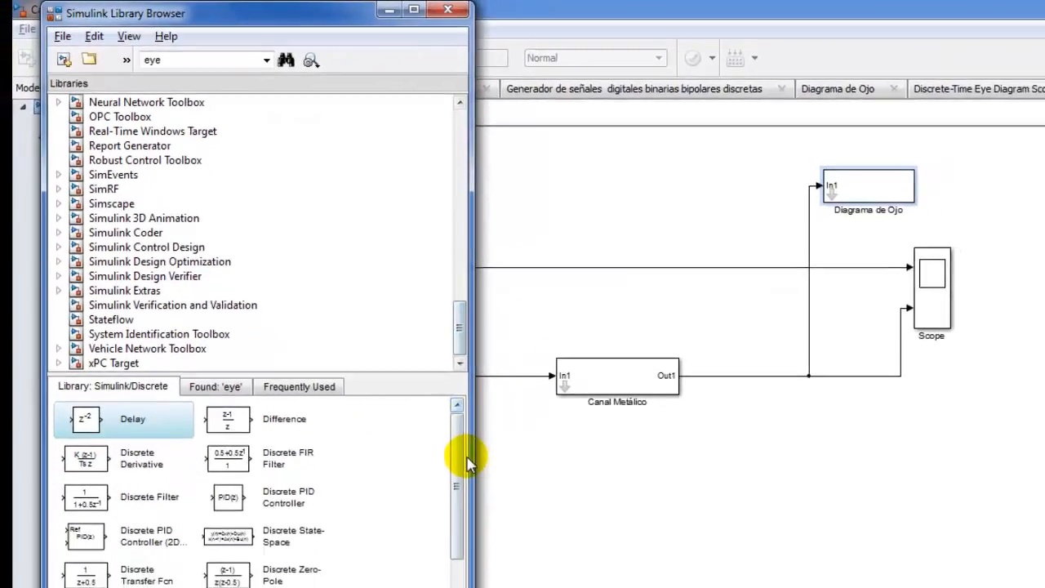
drag(413, 408, 415, 494)
drag(94, 561, 698, 352)
key(ctrl+r)
key(ctrl+r)
key(ctrl+r)
drag(696, 390, 658, 338)
- Edit the sample time of the Zero-Order Hold block
double_click(641, 279)
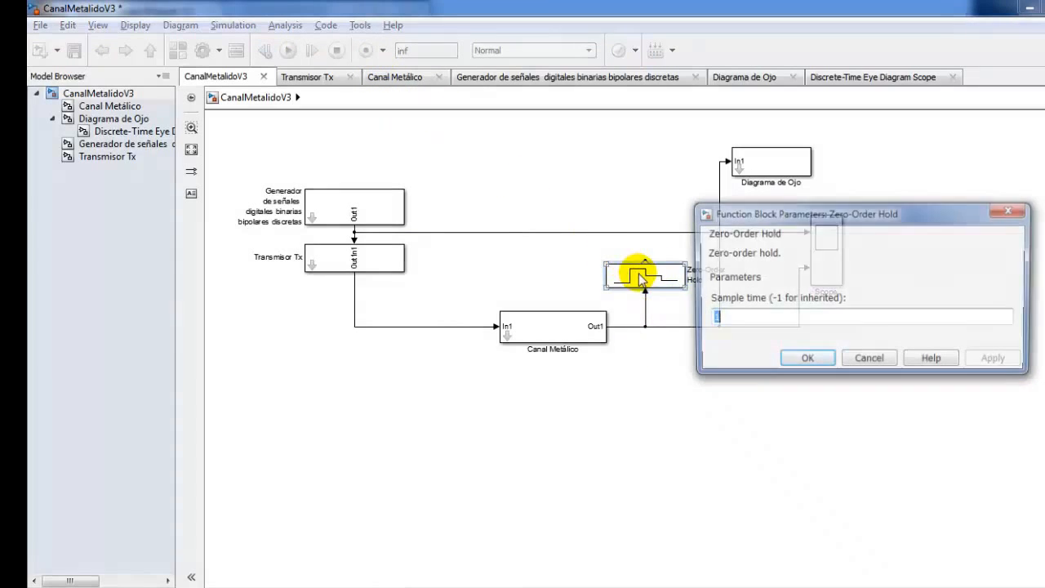
click(757, 318)
text(/)
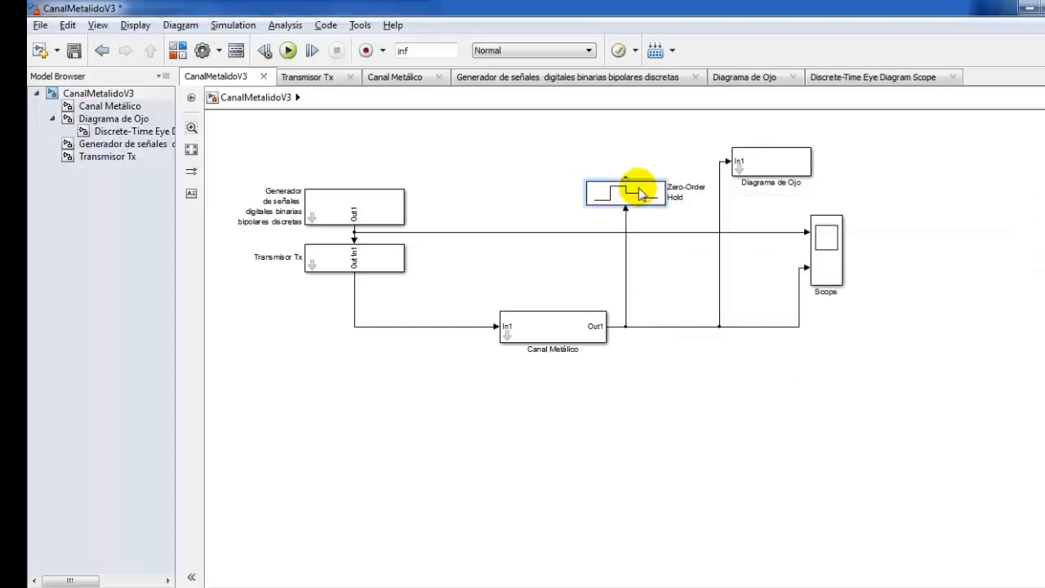
- Look up the delay introduced before plotting in the Diagrama de Ojo parameters, without changing them
double_click(753, 172)
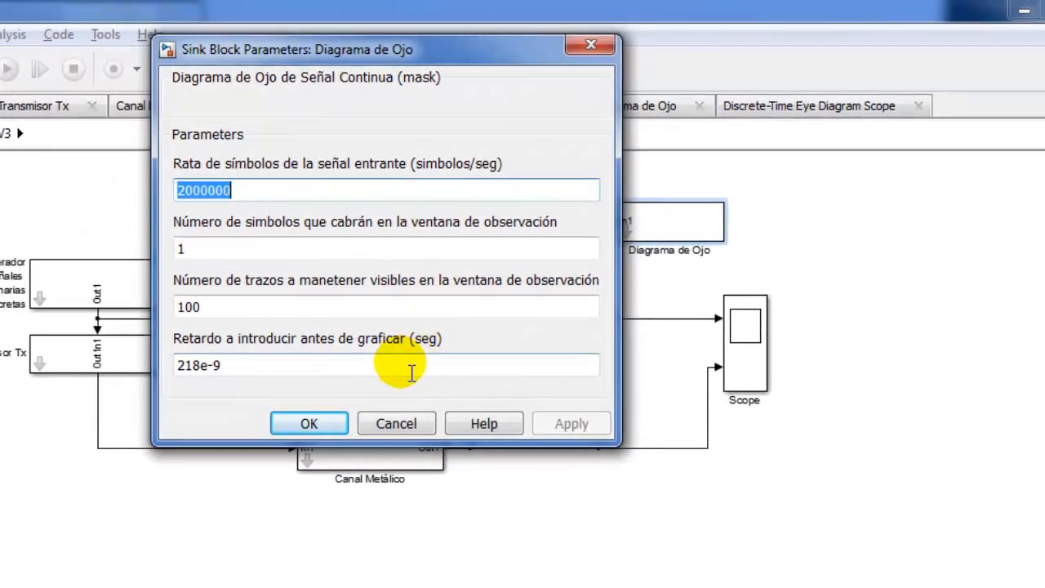
double_click(411, 373)
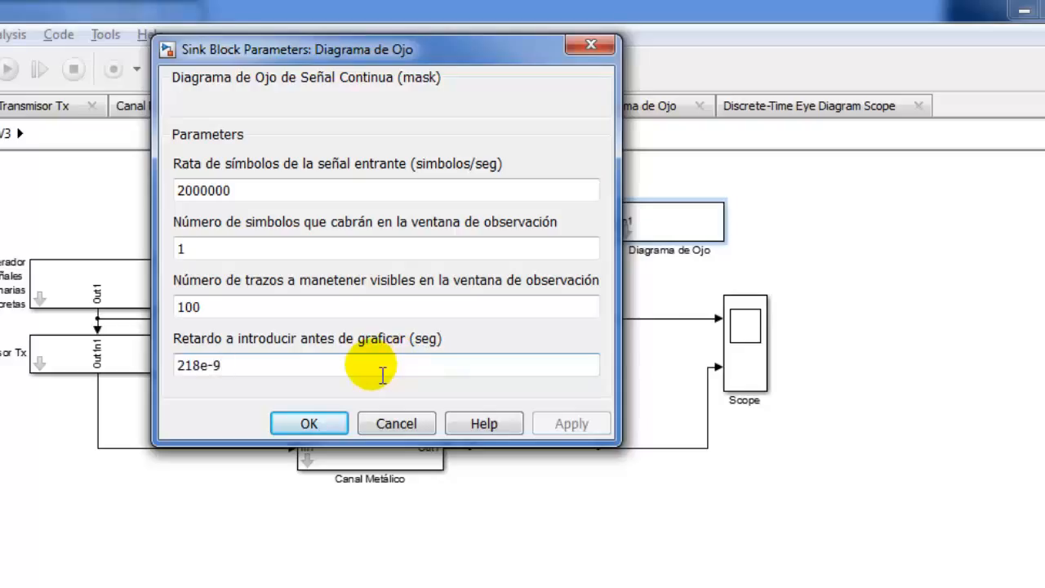
drag(275, 373, 177, 371)
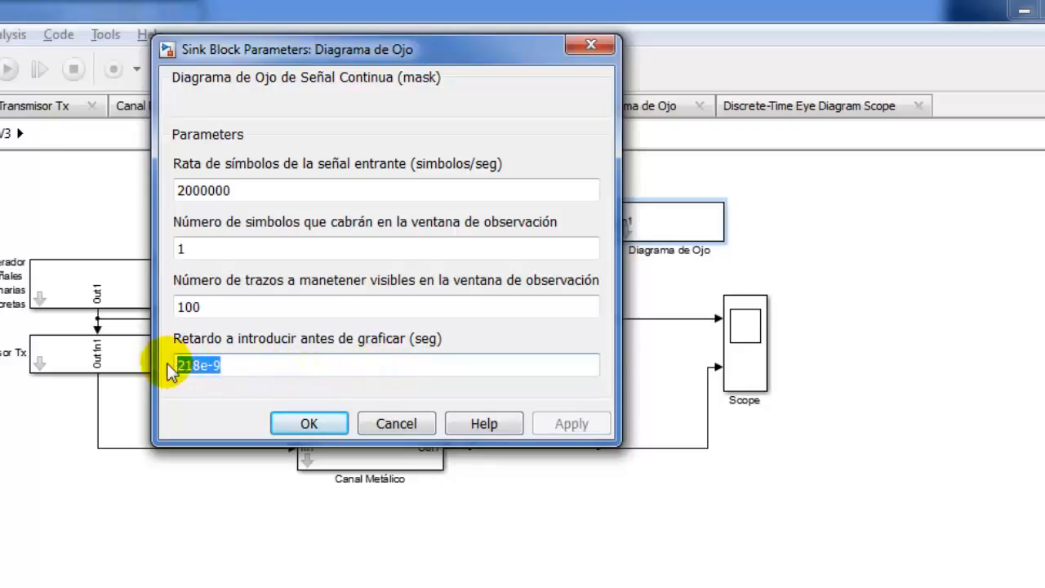
click(394, 423)
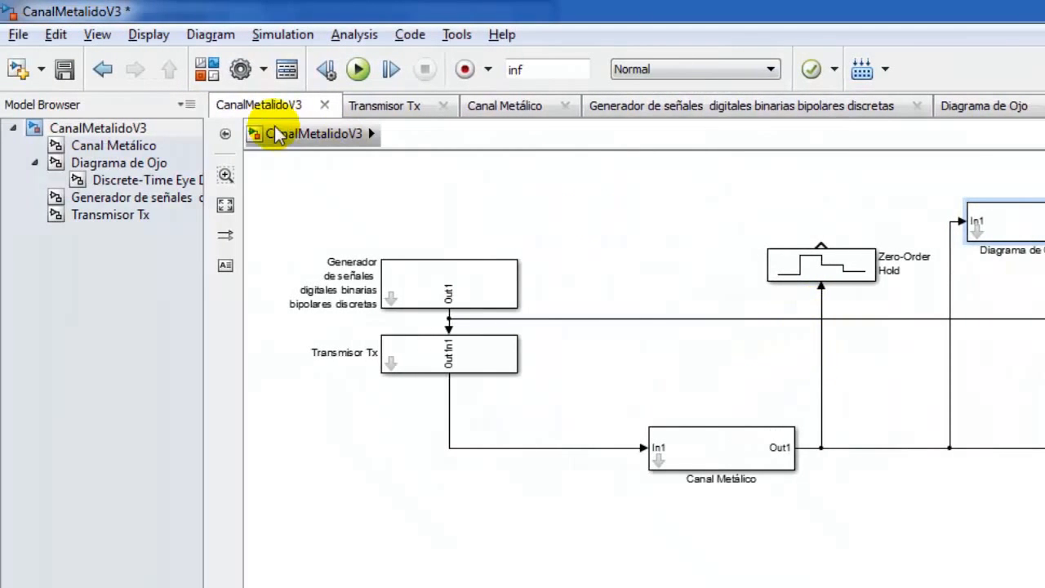
- Search the block library for delay and insert a Transport Delay on the line between Canal Metálico and the Zero-Order Hold
click(206, 69)
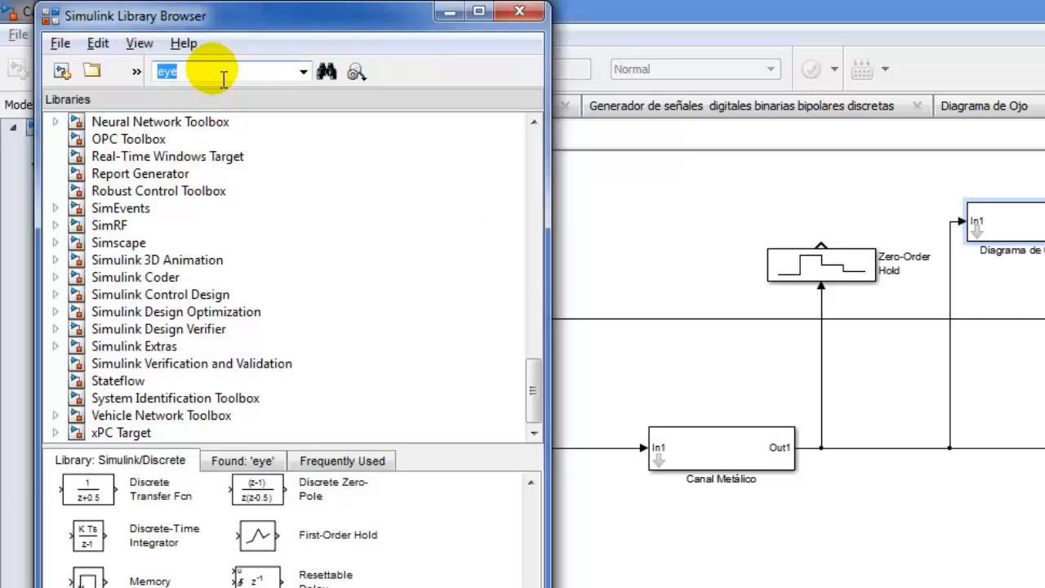
key(Return)
scroll(425, 555, down, 3)
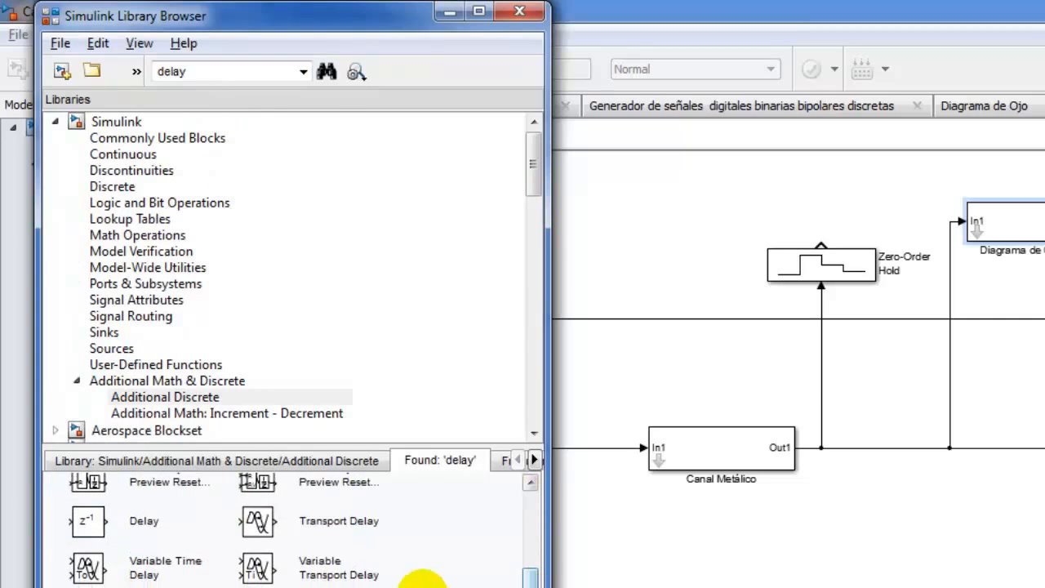
drag(282, 525, 925, 372)
- Set the Transport Delay's time delay to 218e-9 and move the Zero-Order Hold closer to it
double_click(841, 357)
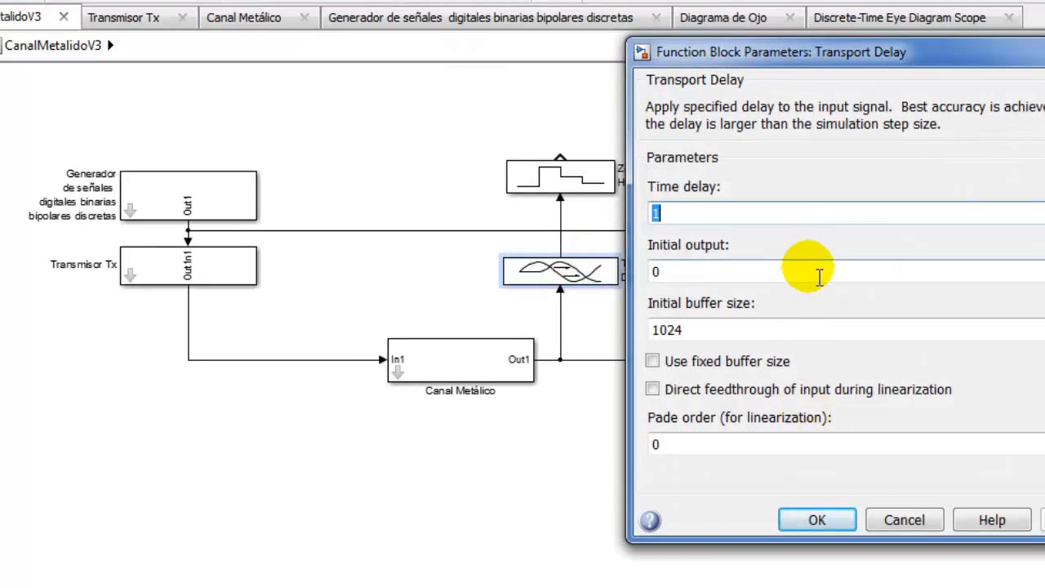
text(218e-9)
click(819, 519)
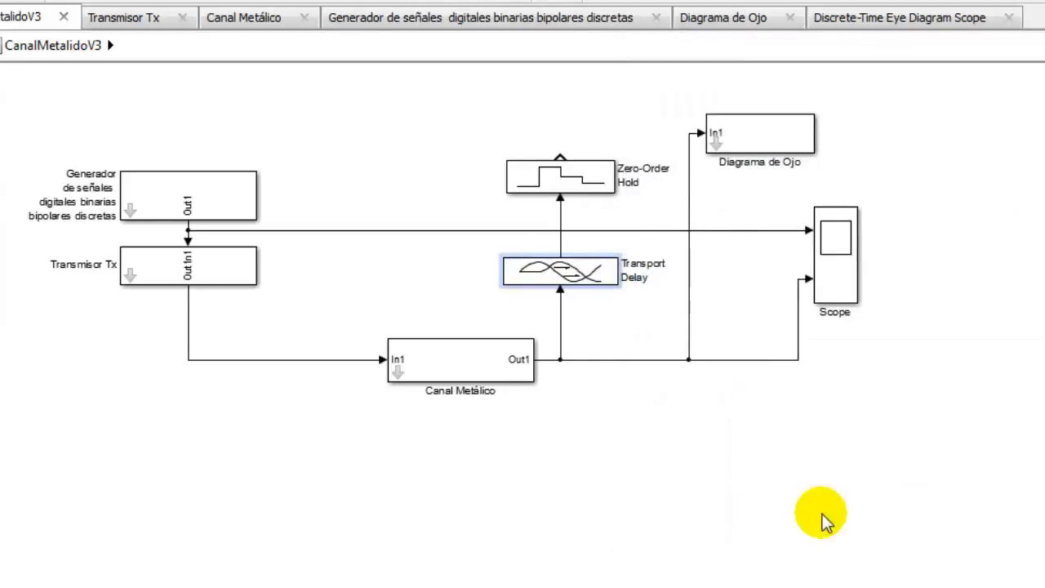
click(602, 192)
drag(601, 189, 599, 204)
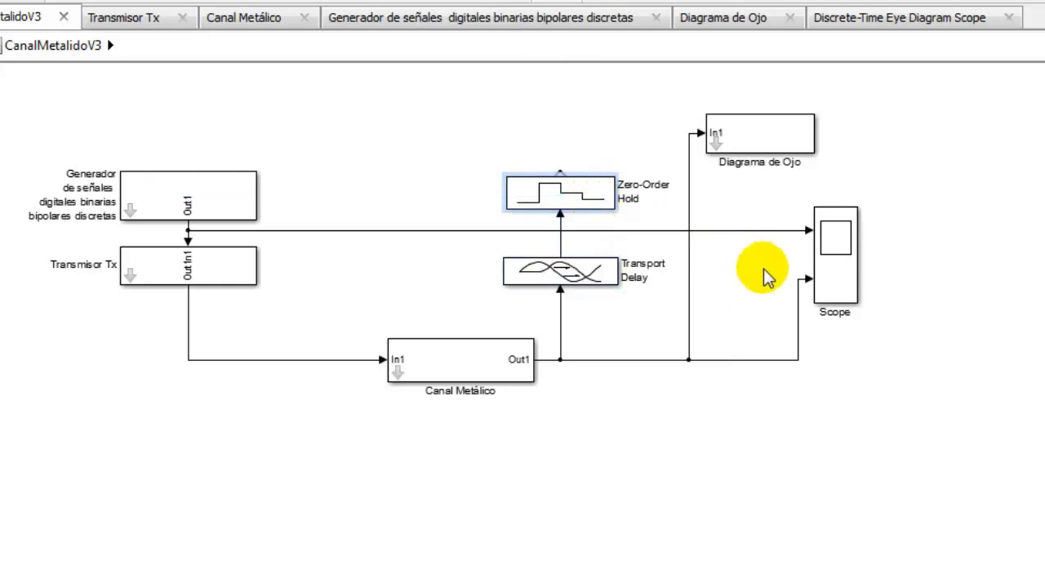
- Examine the generated and received signals on the Scope, and move the Transport Delay closer to the Zero-Order Hold
click(833, 267)
double_click(833, 268)
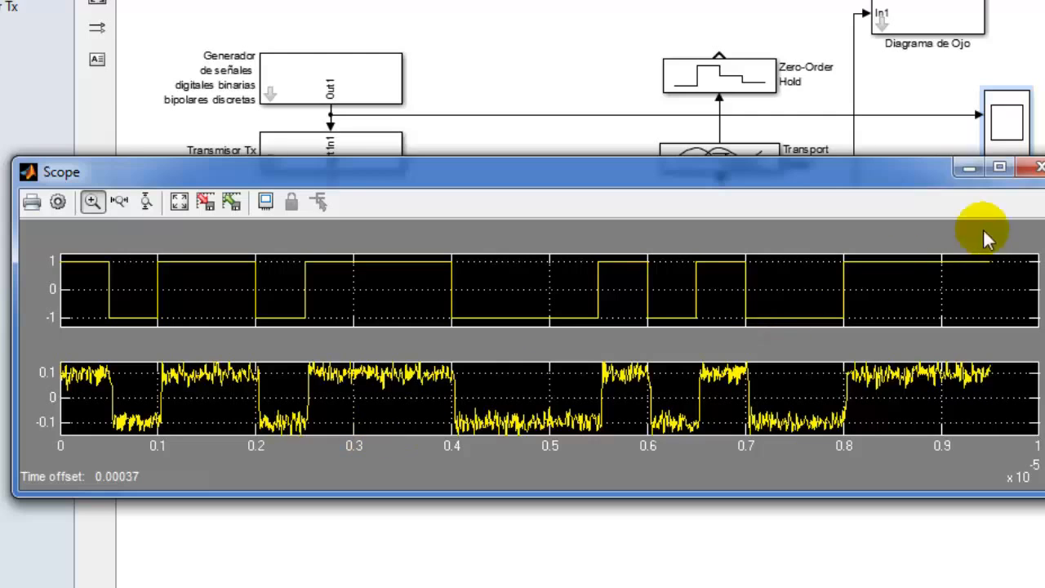
click(1039, 168)
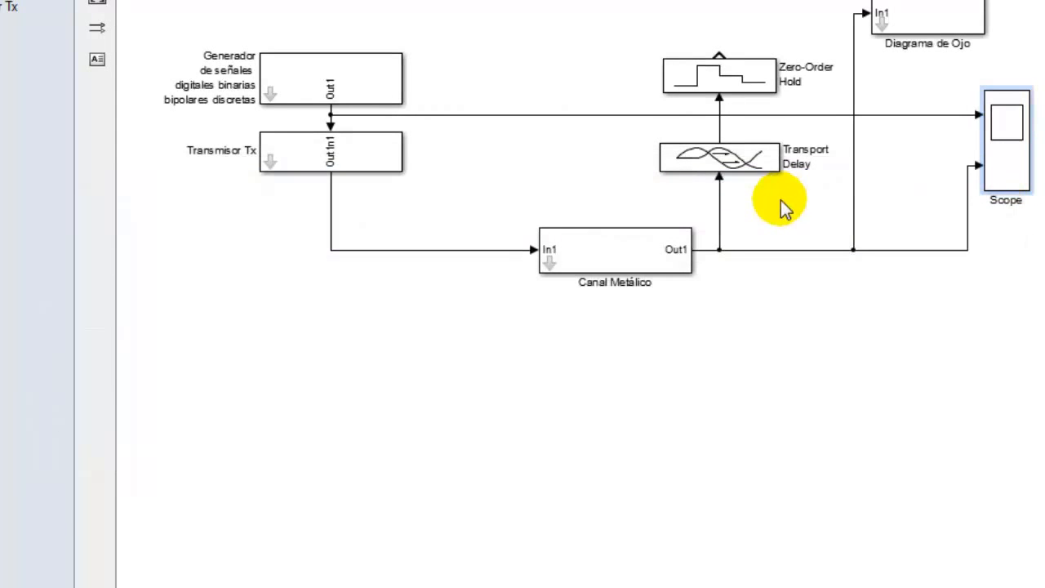
click(761, 170)
drag(760, 171, 761, 155)
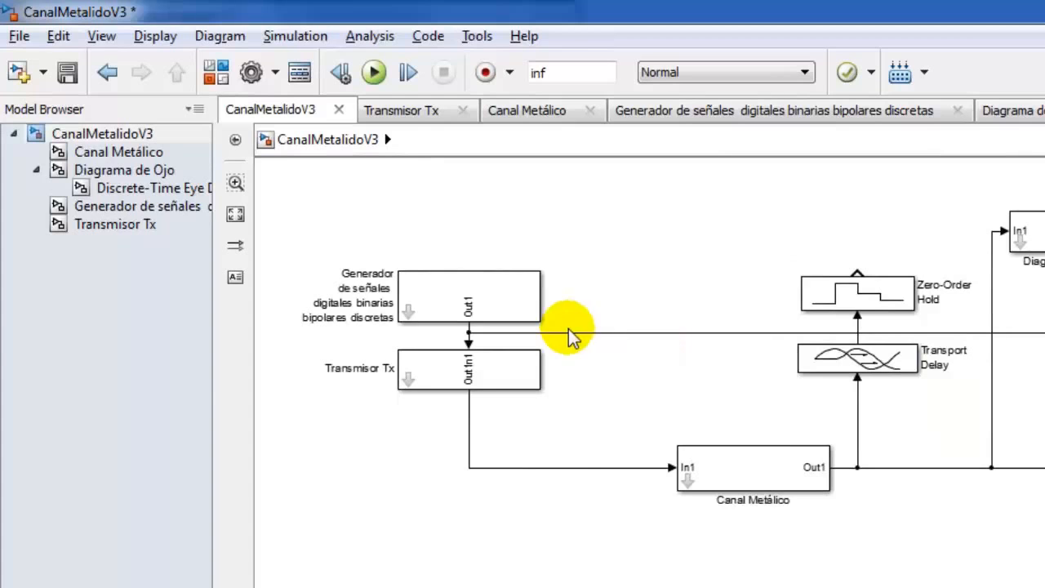
- Add a Switch from Signal Routing above the Zero-Order Hold, rotate and widen it, and connect the Zero-Order Hold's output to its control input
click(216, 72)
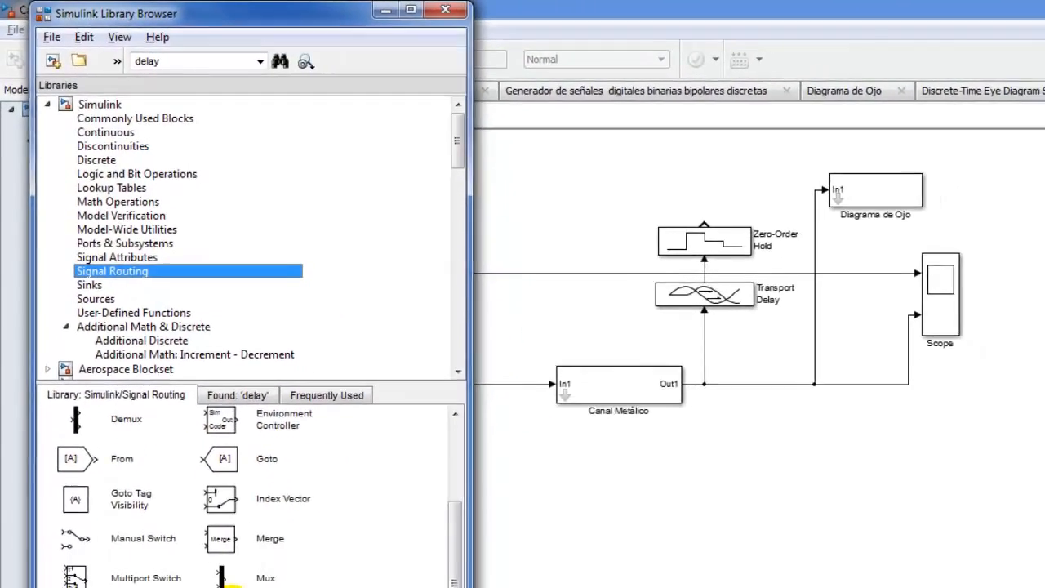
drag(208, 554, 619, 154)
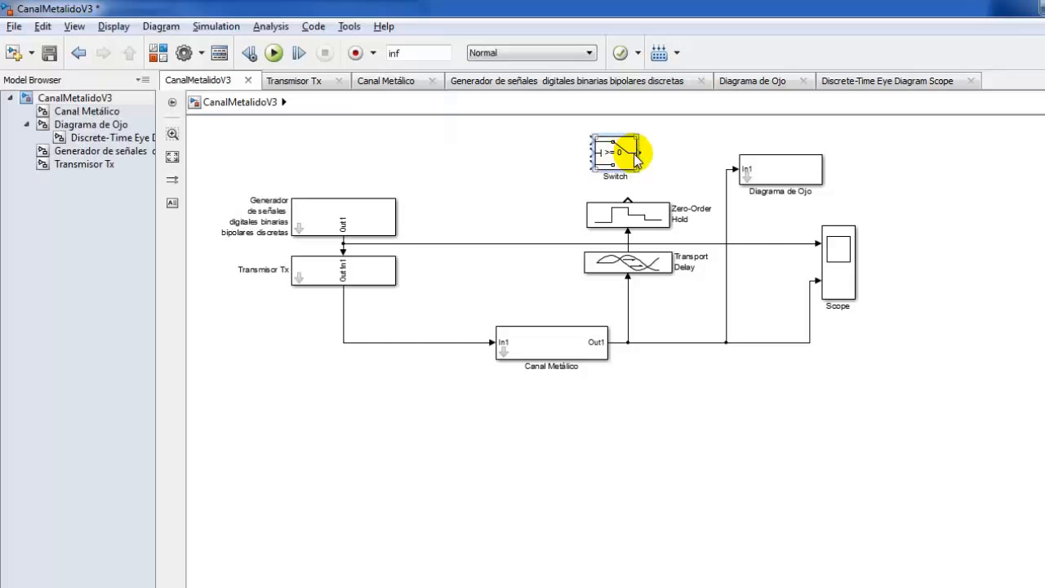
key(ctrl+r)
drag(627, 176, 690, 189)
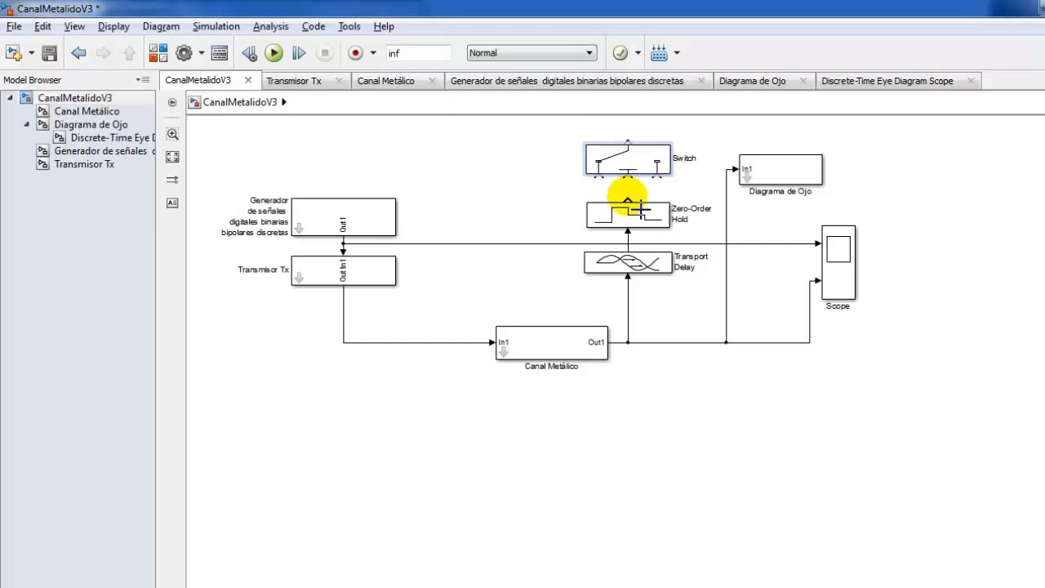
drag(628, 200, 628, 177)
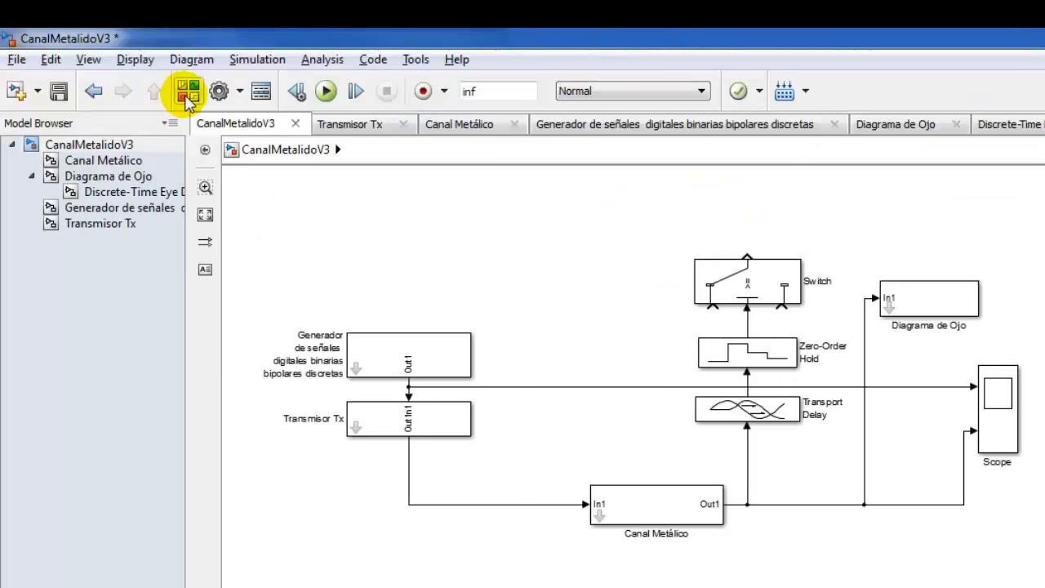
- Add a Constant block from the commonly used blocks, connect it to the Switch's first input, and shift it closer to the Switch
click(187, 96)
click(143, 144)
drag(82, 524, 619, 344)
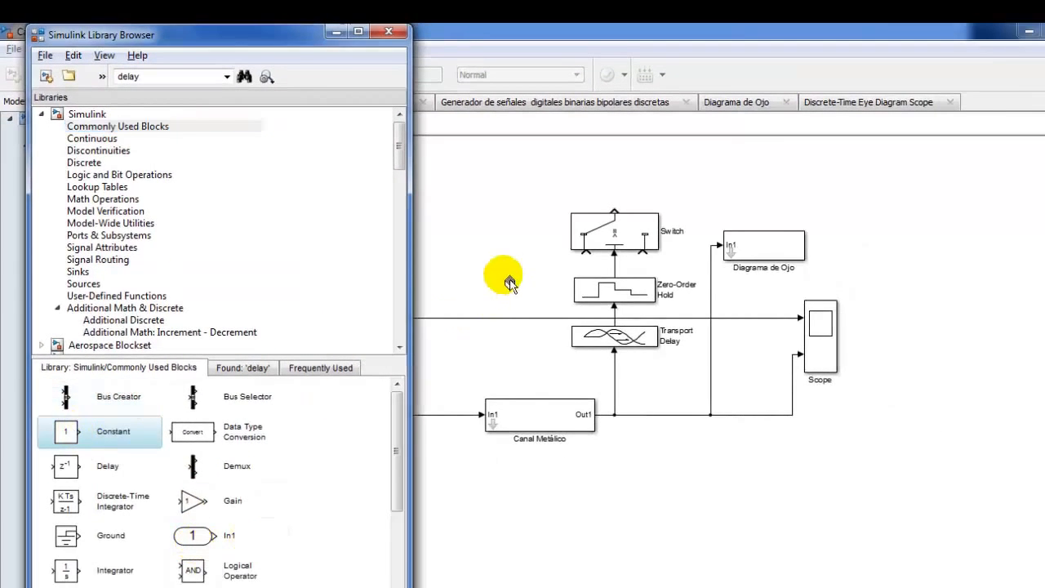
drag(509, 282, 510, 281)
drag(521, 269, 582, 239)
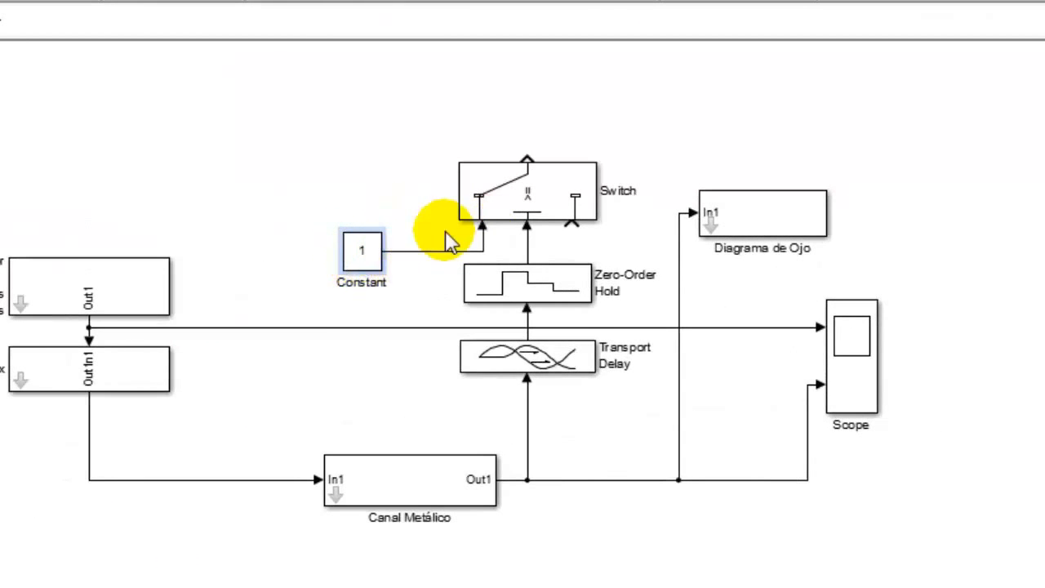
key(Right)
key(Right)
key(Right)
key(Right)
key(Right)
- Duplicate the Constant block, place the copy on the other side of the Switch, and connect it to the Switch's third input
key(ctrl+c)
key(ctrl+v)
key(Right)
key(Right)
key(Right)
key(Right)
key(Right)
key(Right)
key(Right)
key(Right)
key(Right)
key(Right)
key(Right)
key(Right)
key(Right)
key(Right)
key(Right)
key(Right)
key(Right)
key(Right)
key(Right)
key(Right)
key(Up)
key(Up)
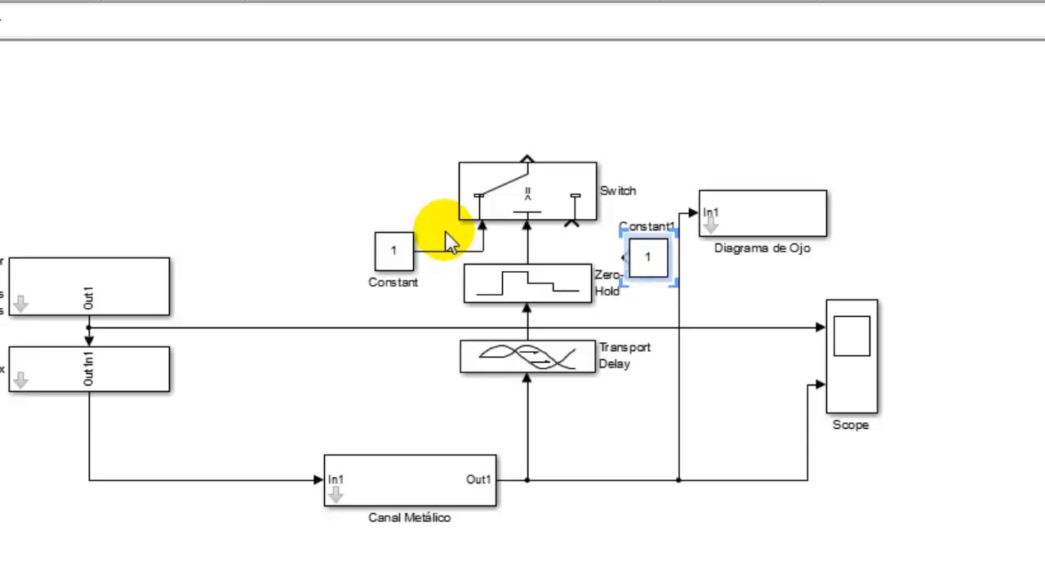
drag(625, 256, 573, 224)
key(Up)
key(Up)
- Set the value of the duplicated Constant block to -1
double_click(645, 251)
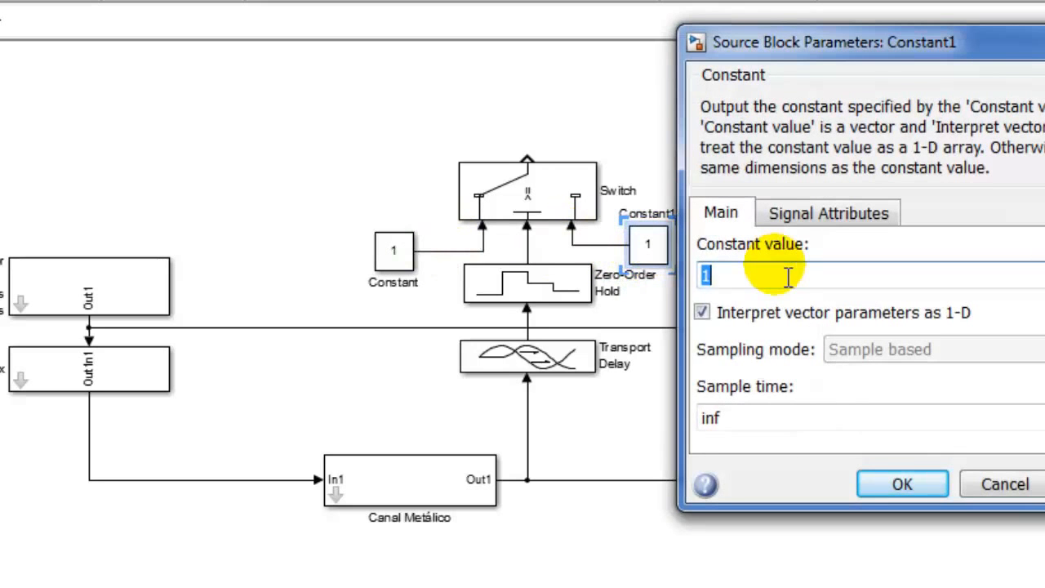
text(-1)
click(900, 485)
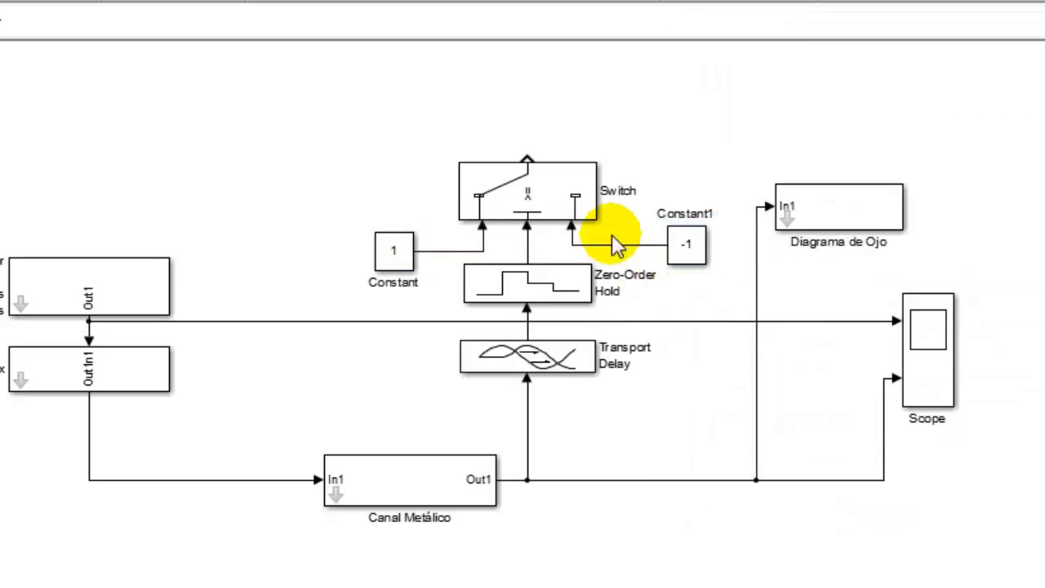
- Examine the Switch block's passing criteria and threshold along with the blocks feeding its inputs
click(535, 206)
click(539, 278)
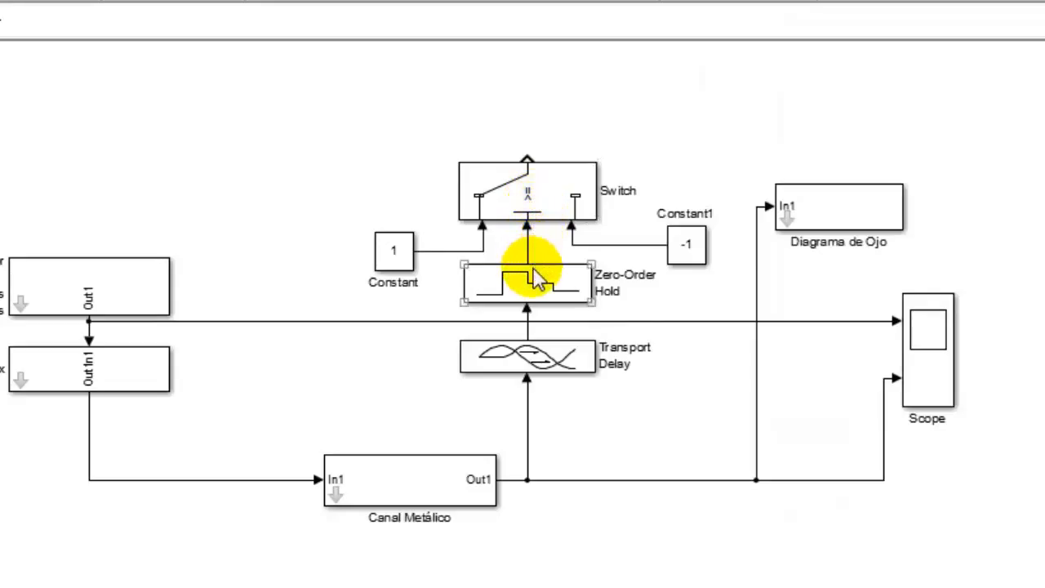
click(537, 227)
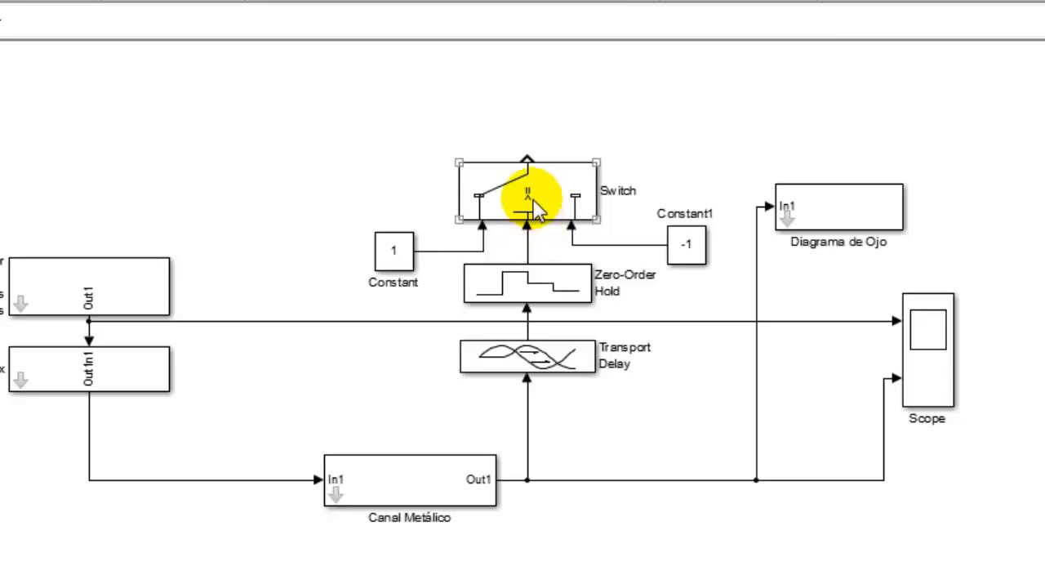
double_click(534, 214)
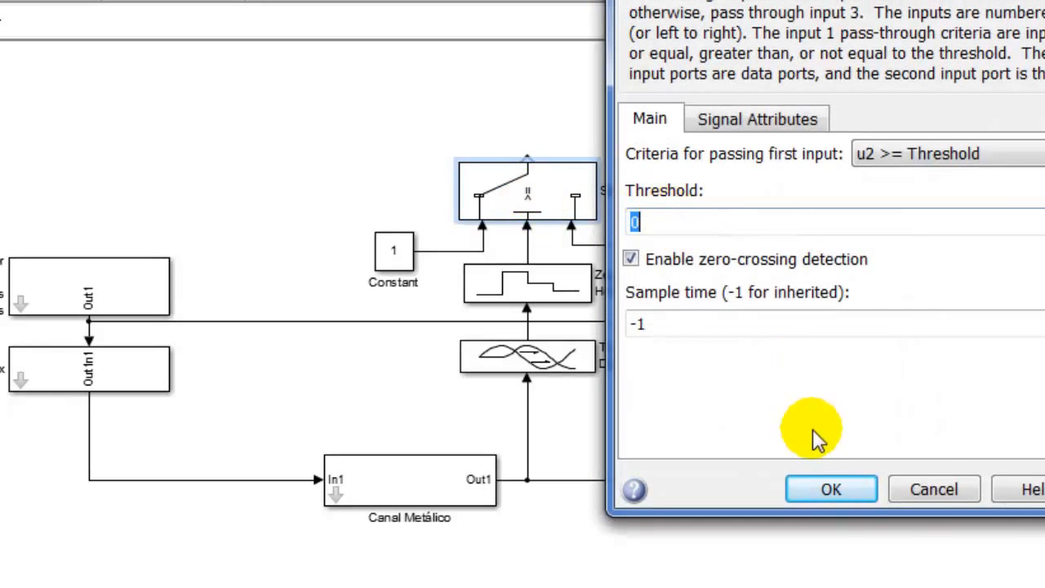
click(931, 490)
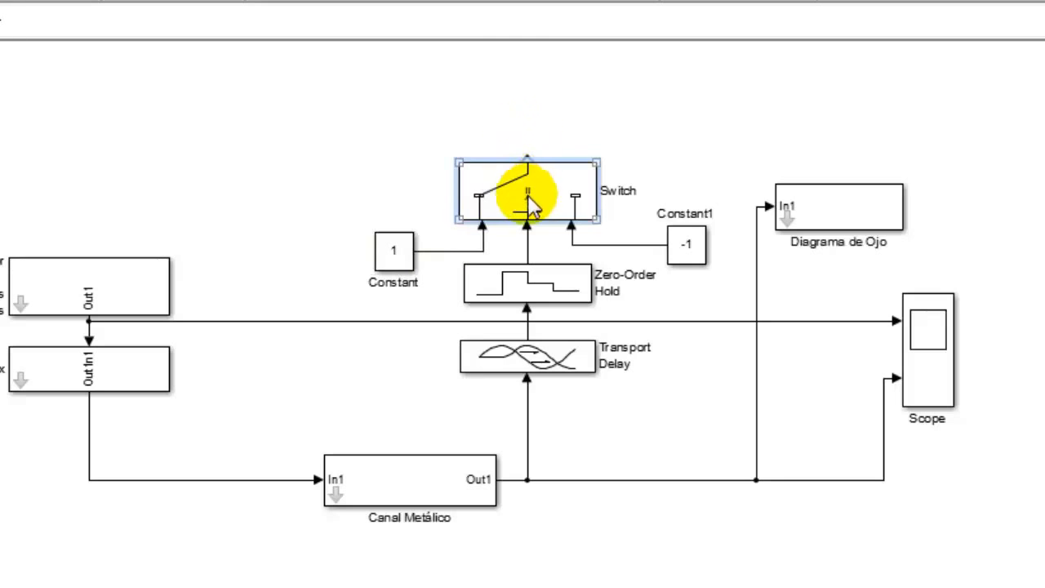
click(686, 249)
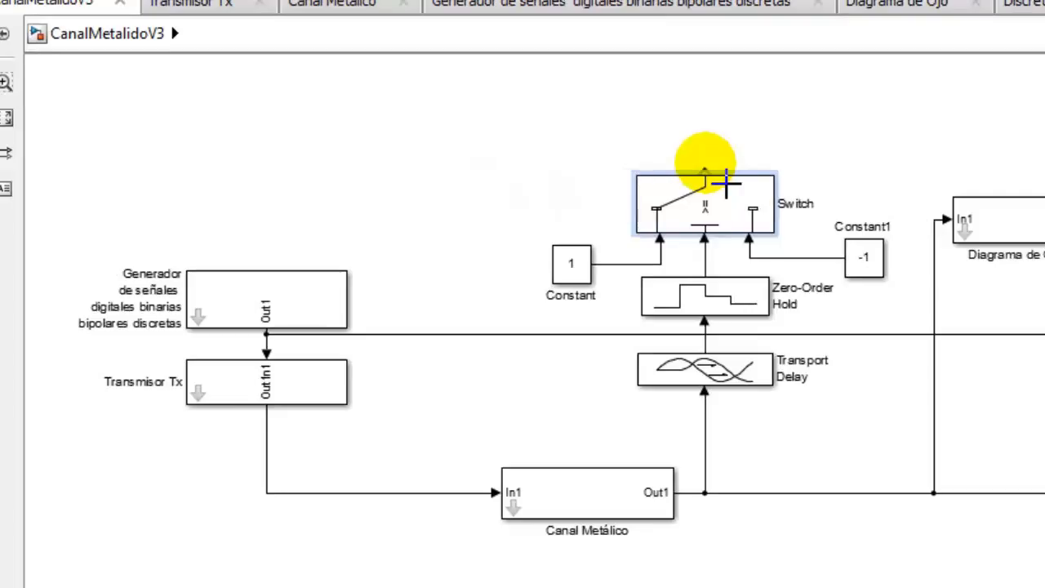
- Draw a signal line upward from the Switch's output and set the Scope's number of axes to 3
drag(726, 186, 725, 145)
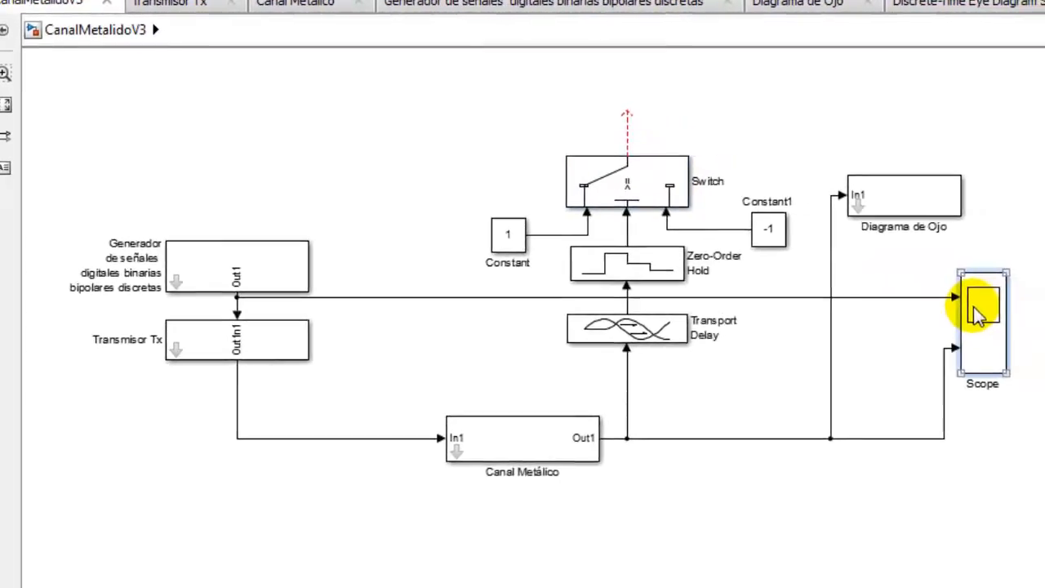
double_click(1035, 330)
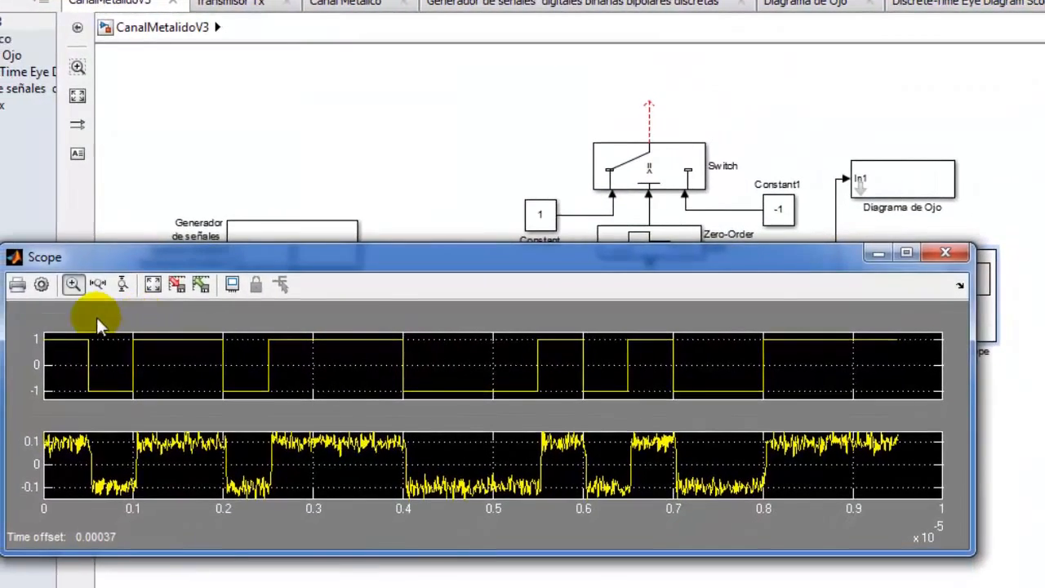
click(41, 284)
double_click(158, 385)
text(3)
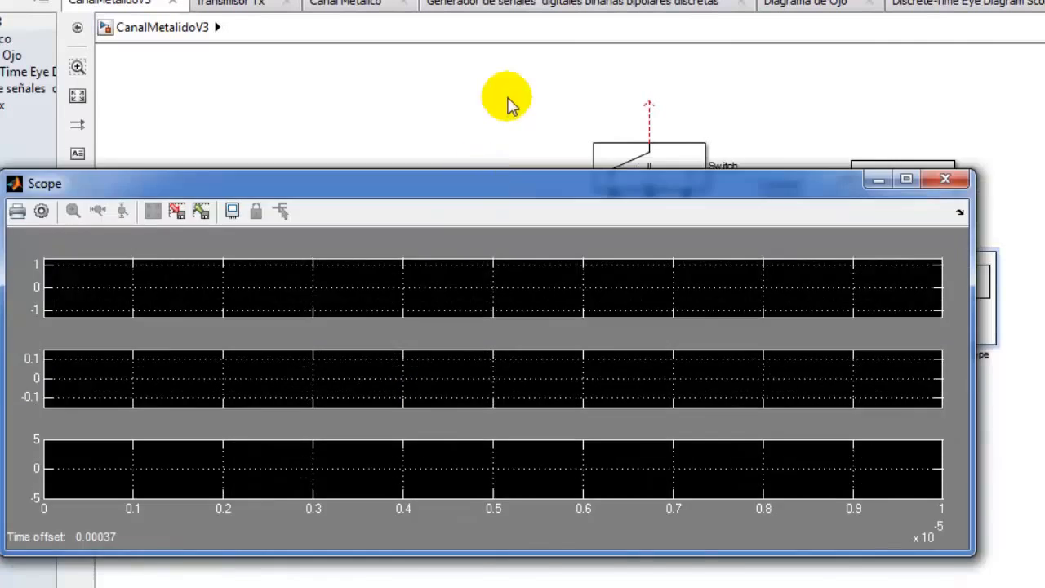
click(507, 97)
- Connect the Switch's output line to the third input of the Scope
drag(968, 323, 1044, 308)
drag(932, 271, 586, 102)
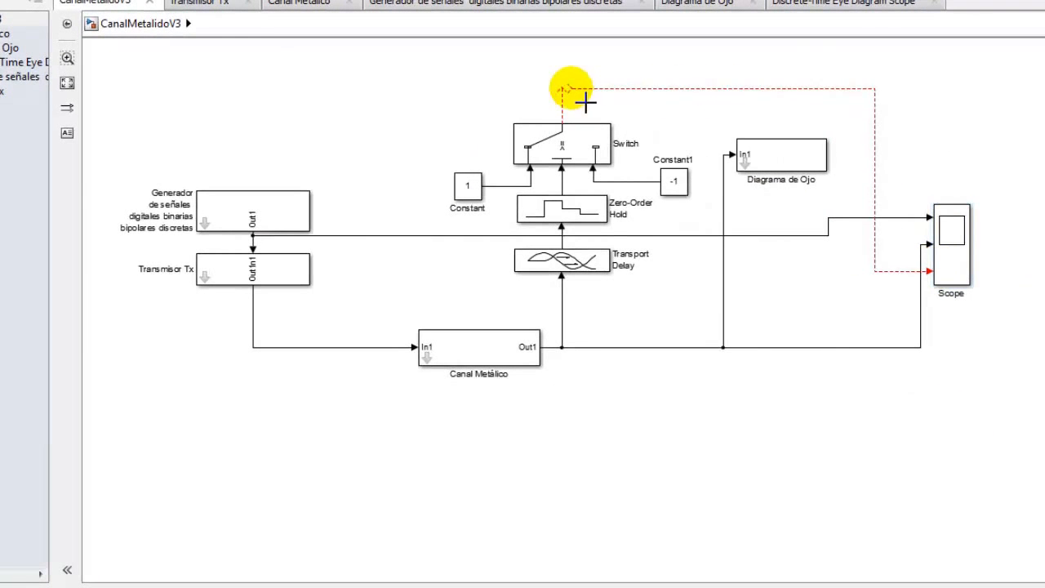
drag(726, 119, 719, 72)
- Run the simulation and open the Scope display
click(175, 38)
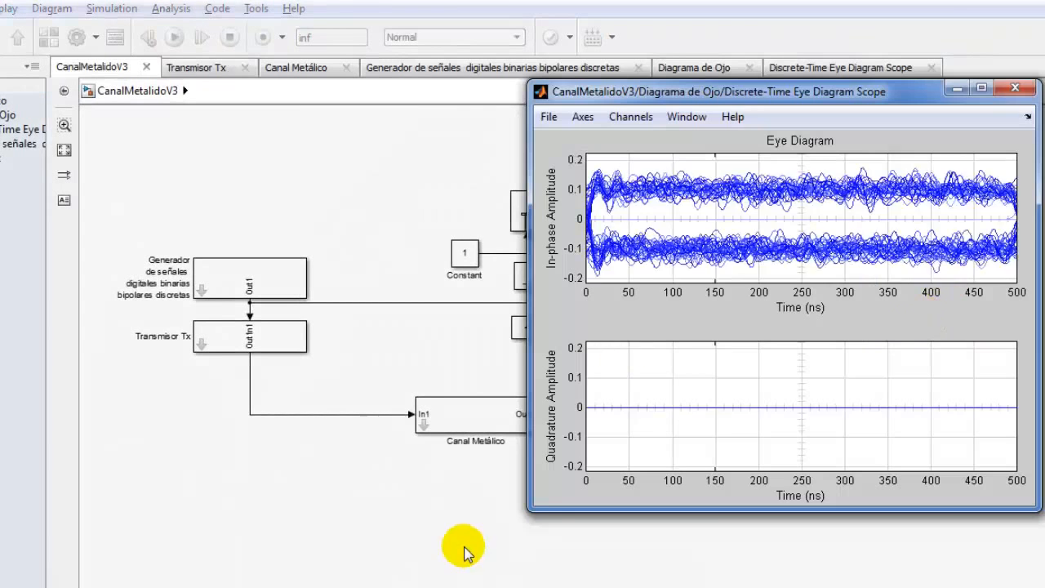
click(467, 480)
double_click(942, 251)
- Set the Y-axis limits of the Scope's third axis to -1.3 and 1.3
right_click(380, 480)
click(434, 566)
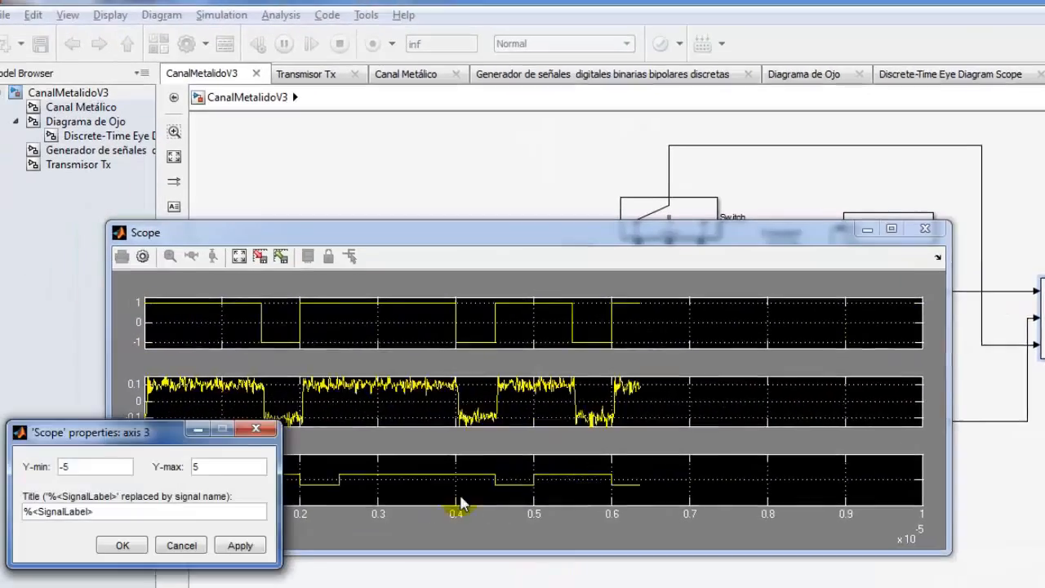
click(175, 469)
key(BackSpace)
text(1.3)
click(266, 470)
key(BackSpace)
text(1.3)
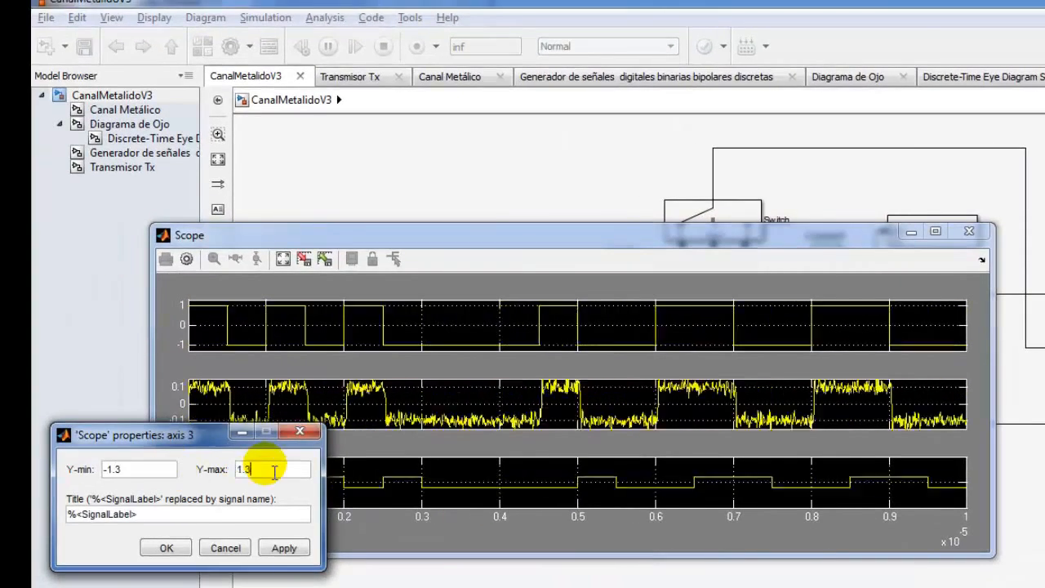
click(171, 547)
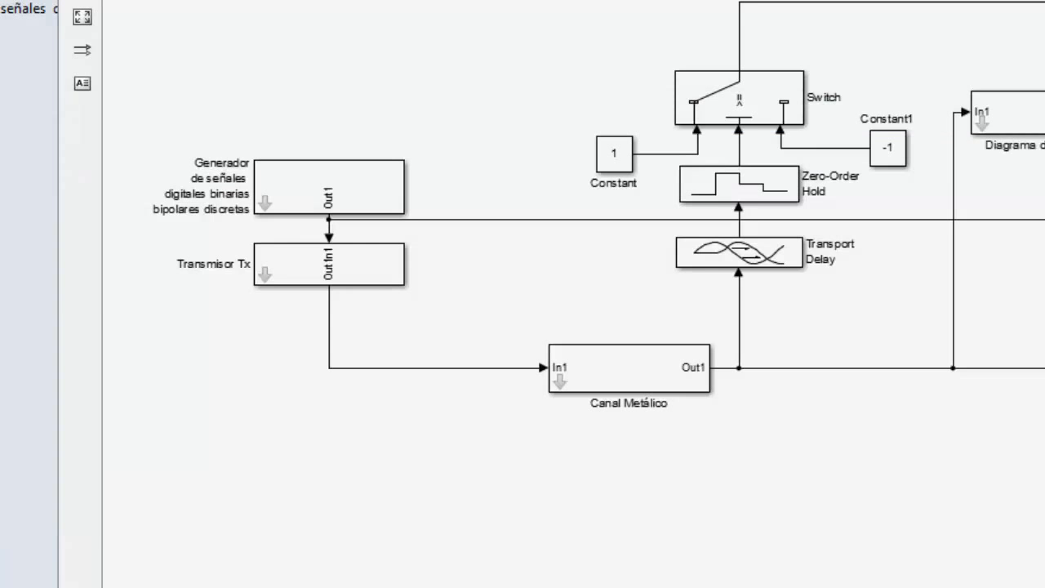
- Insert a copy of the Zero-Order Hold into the line from the Switch to the Scope, rotate it and resize it
click(774, 208)
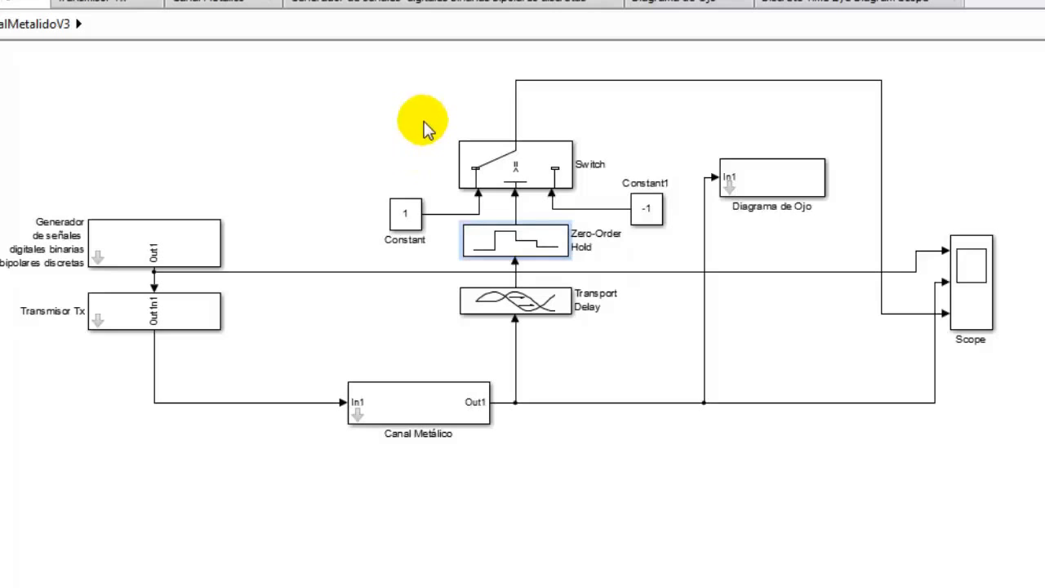
drag(448, 137, 611, 76)
key(ctrl+r)
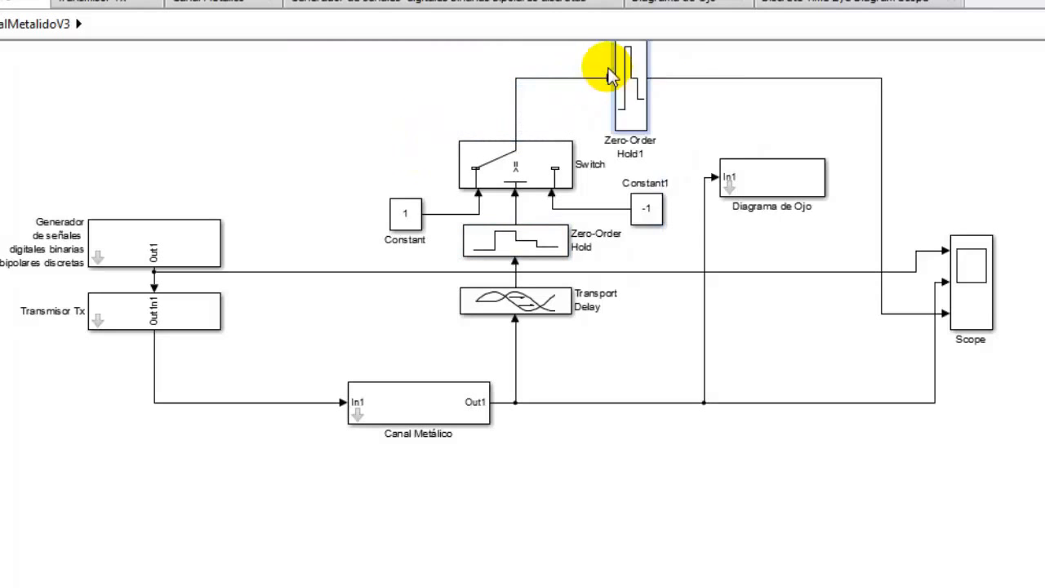
drag(658, 143, 686, 107)
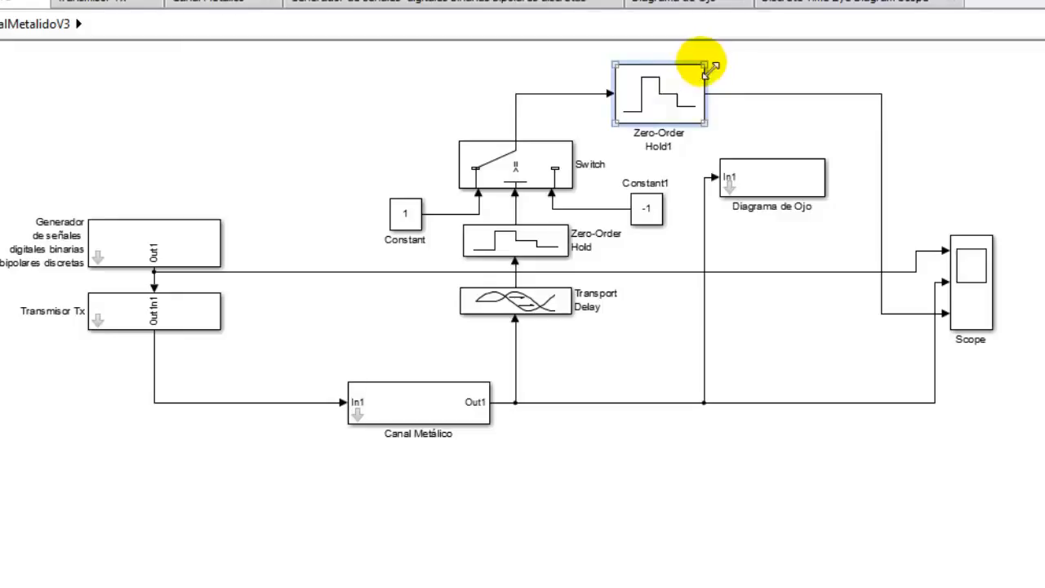
drag(707, 68, 690, 66)
- Check the binary signal generator's bit rate and the sample time of the copied Zero-Order Hold
click(128, 253)
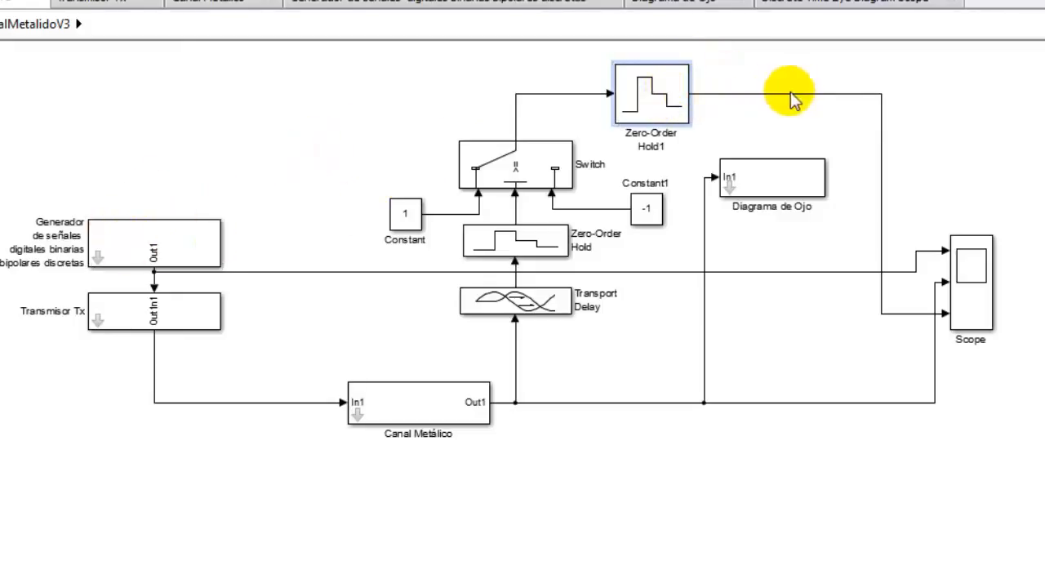
double_click(190, 240)
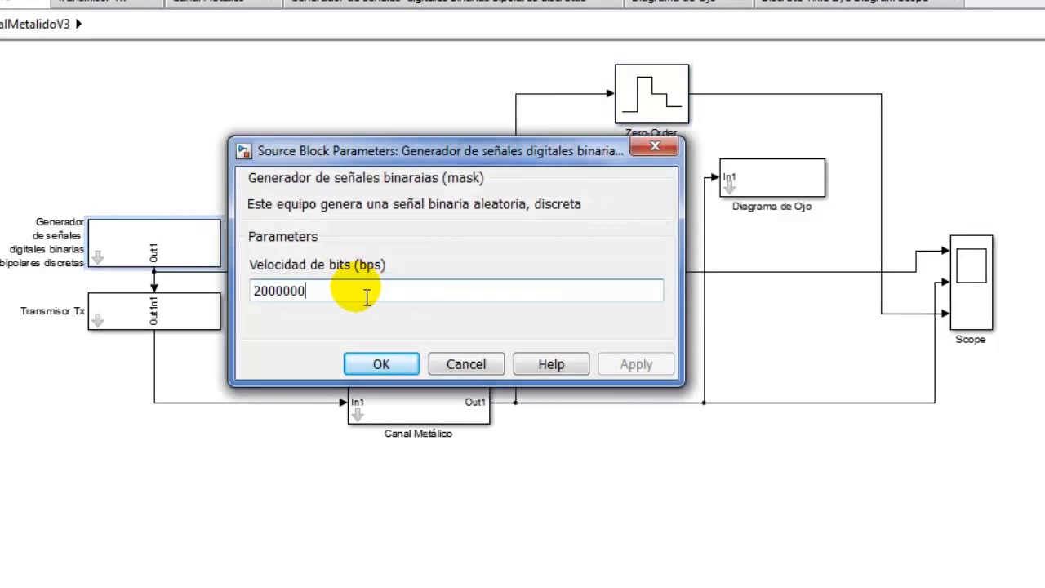
drag(257, 292, 322, 287)
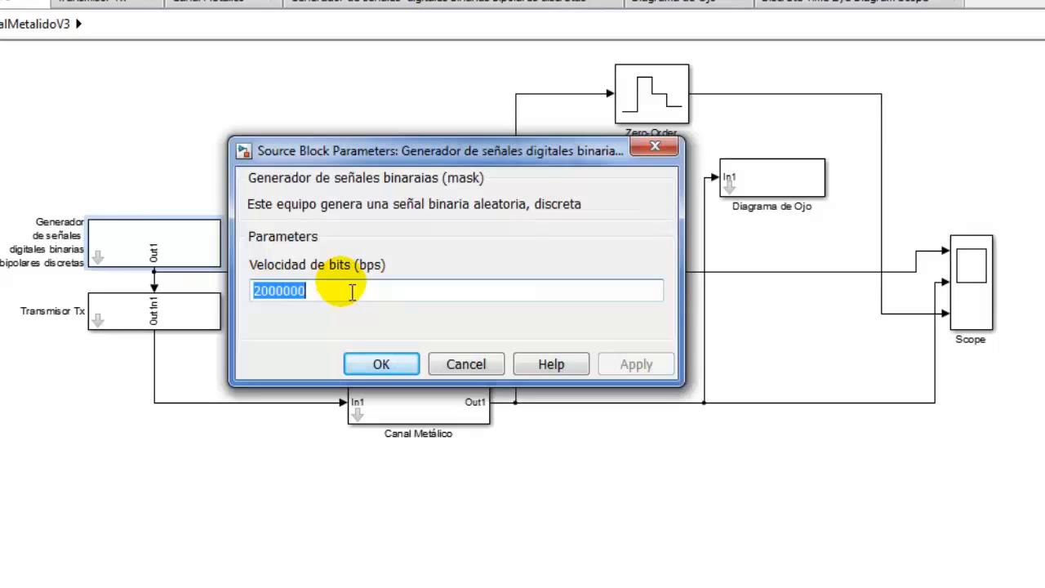
click(467, 365)
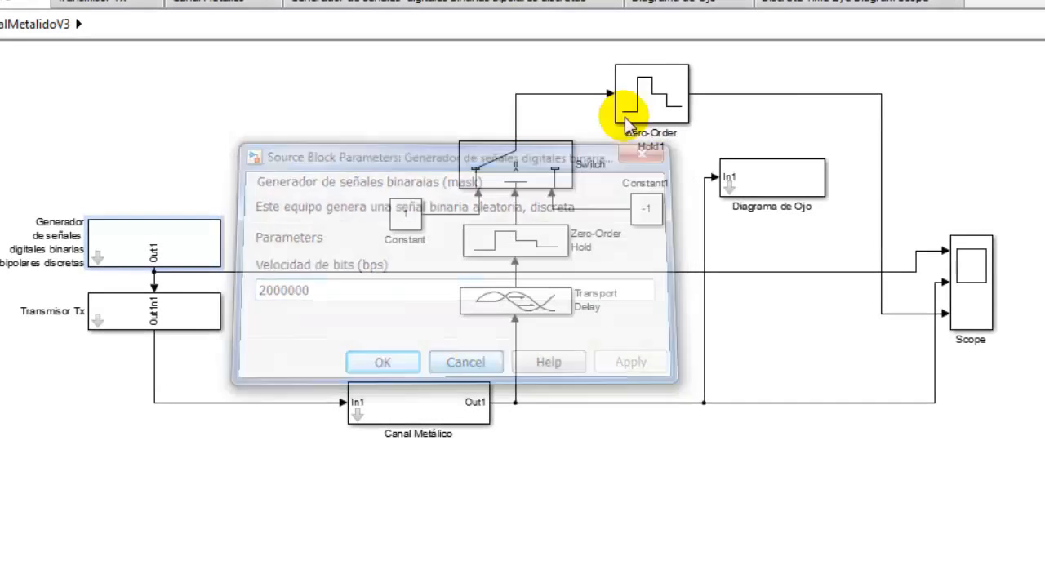
double_click(661, 79)
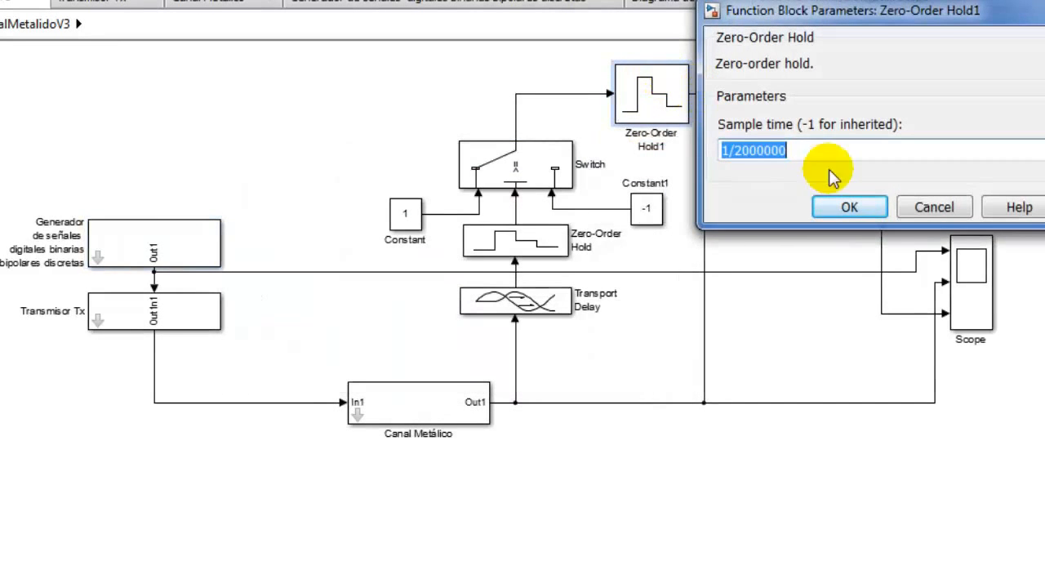
click(864, 207)
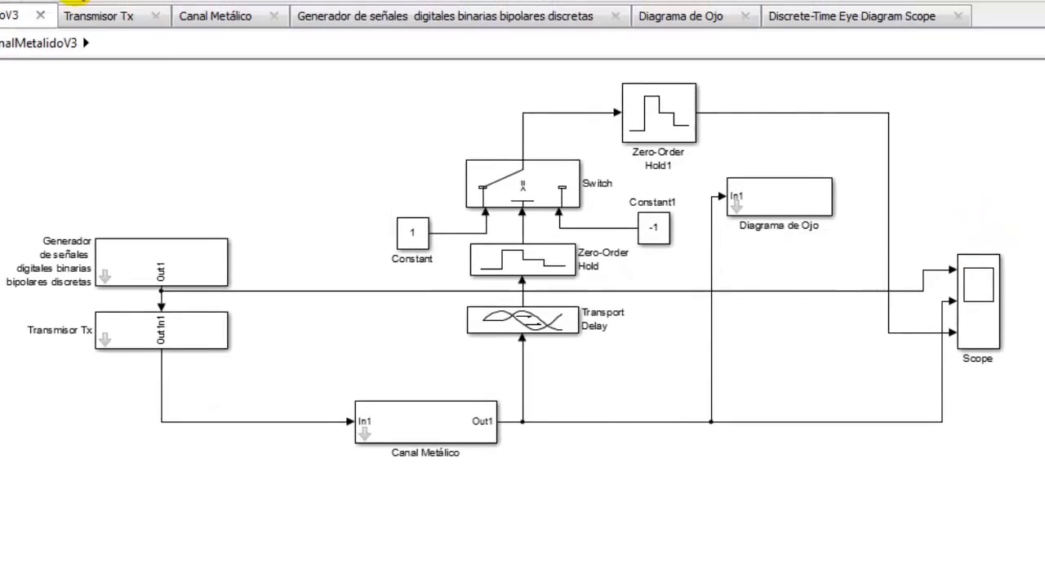
- Run the simulation again and compare the three signals in the Scope
click(87, 18)
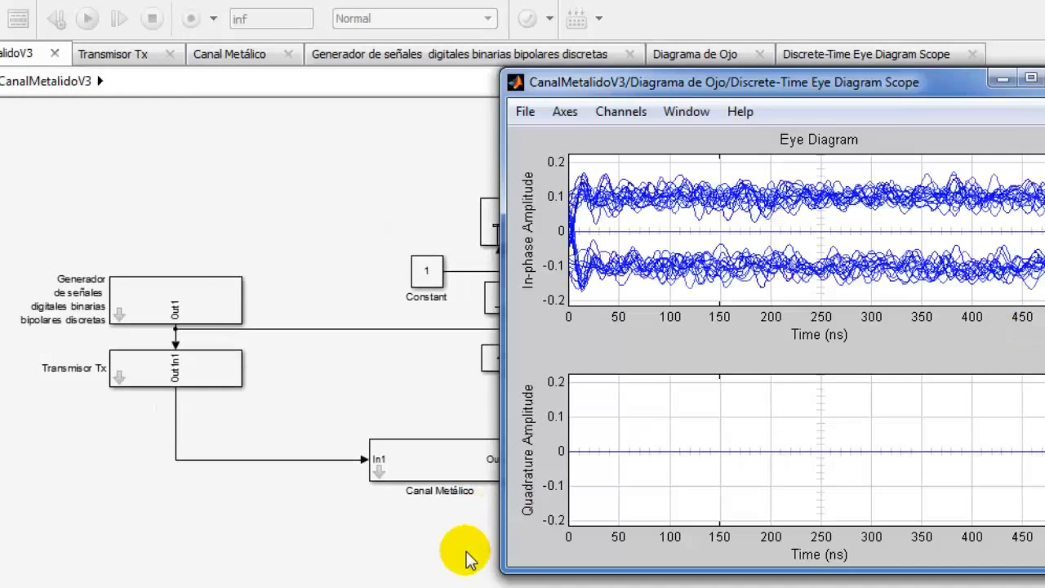
click(465, 559)
double_click(995, 319)
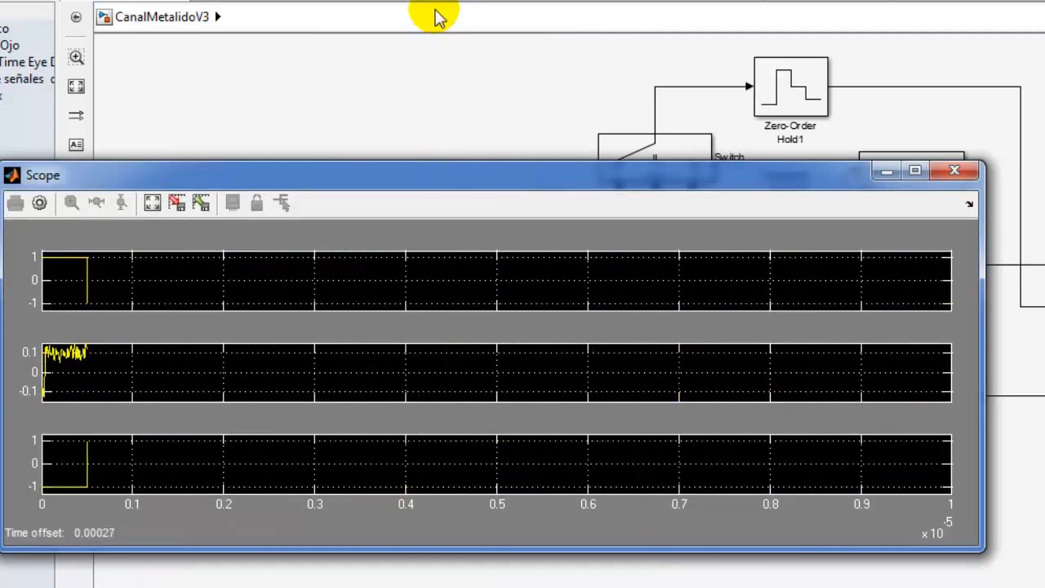
click(346, 38)
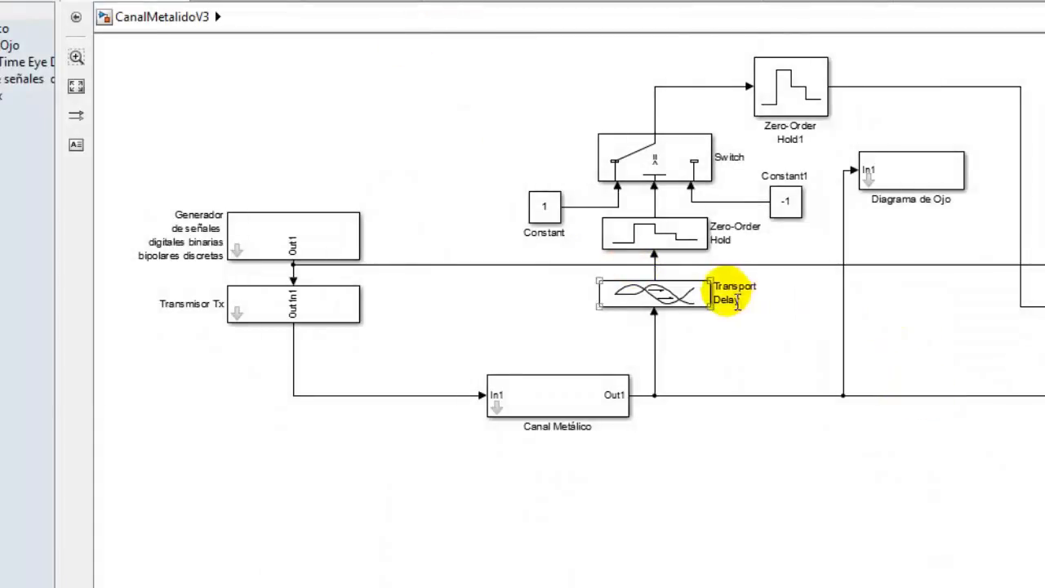
- Move the Canal Metálico block to the left, away from the branch feeding the Transport Delay
click(625, 392)
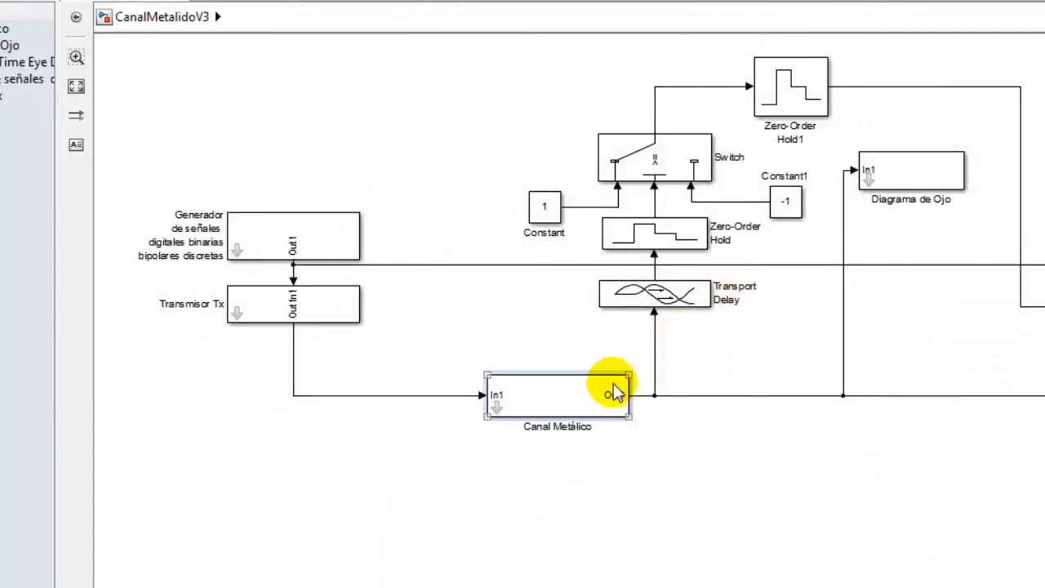
key(Left)
key(Left)
key(Left)
key(Left)
key(Left)
key(Left)
key(Left)
key(Left)
key(Left)
key(Left)
key(Left)
key(Left)
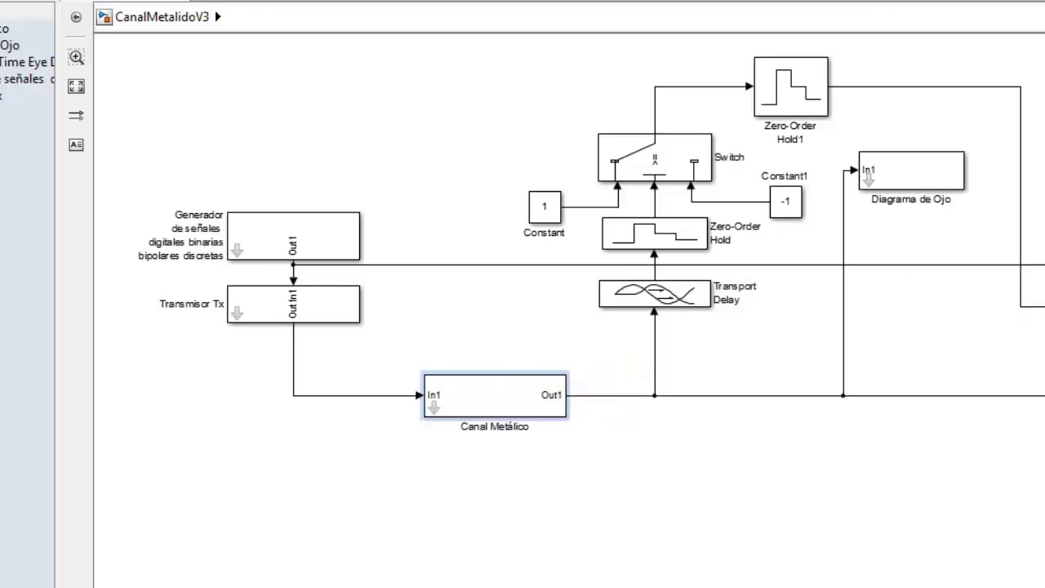
- Lower the Scope slightly and insert a Delay block from the Discrete library into the line between the signal generator and the Scope
drag(1044, 253, 981, 270)
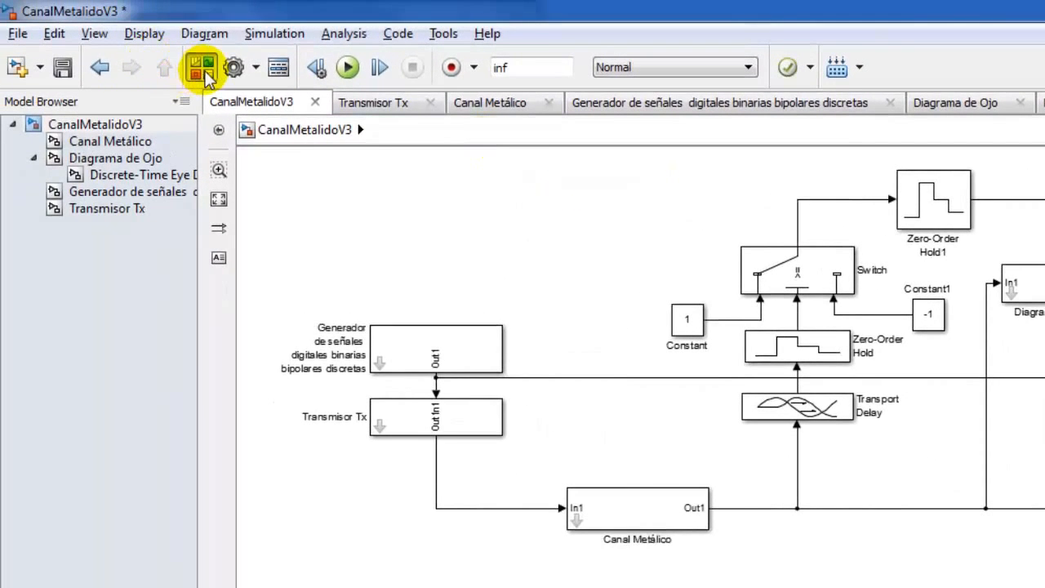
click(205, 71)
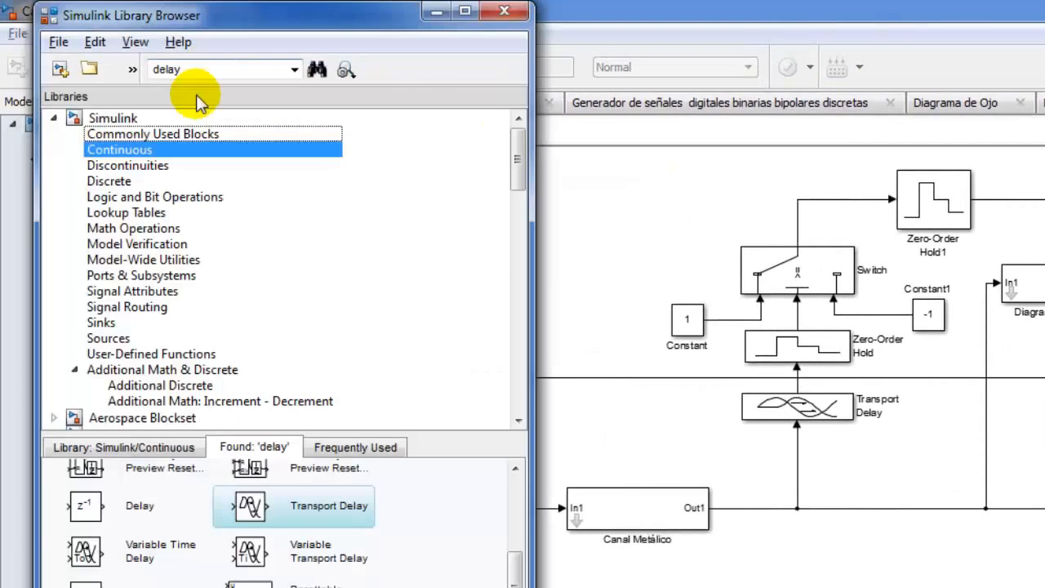
click(129, 181)
drag(104, 487, 743, 360)
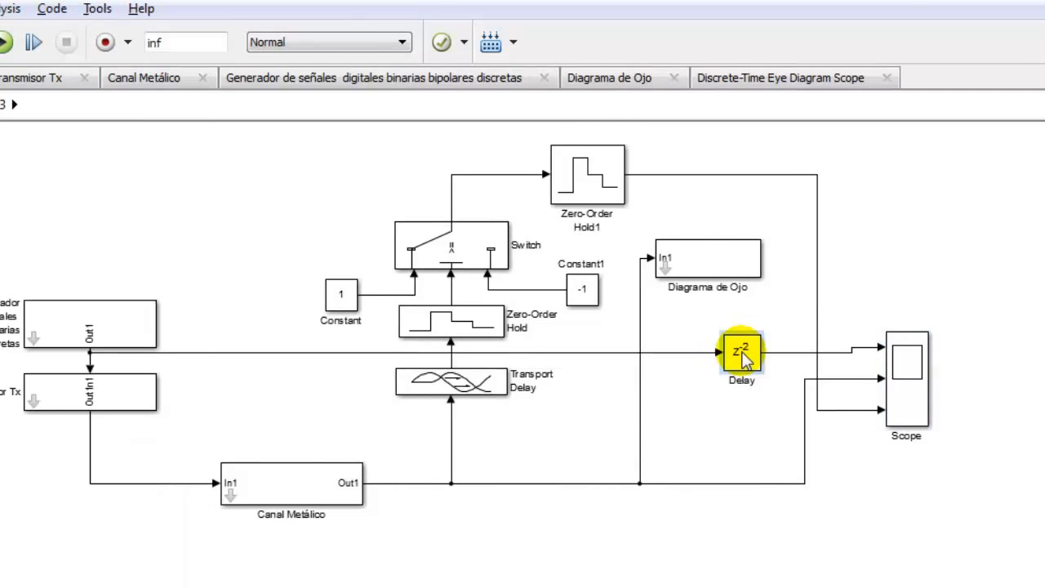
- Set the Delay block's delay length to 1 and rerun the simulation to compare the signals in the Scope
double_click(743, 360)
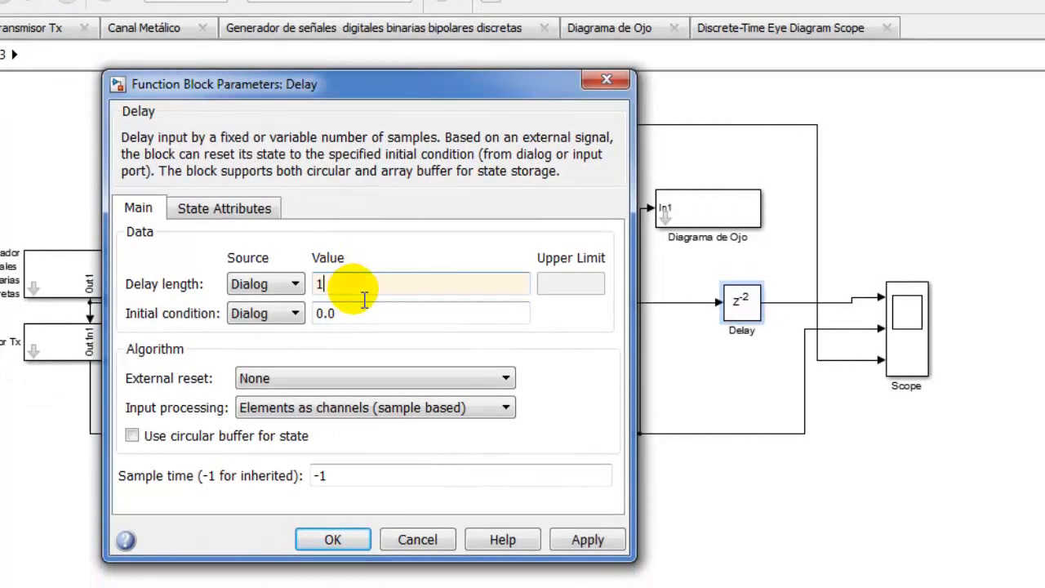
click(359, 539)
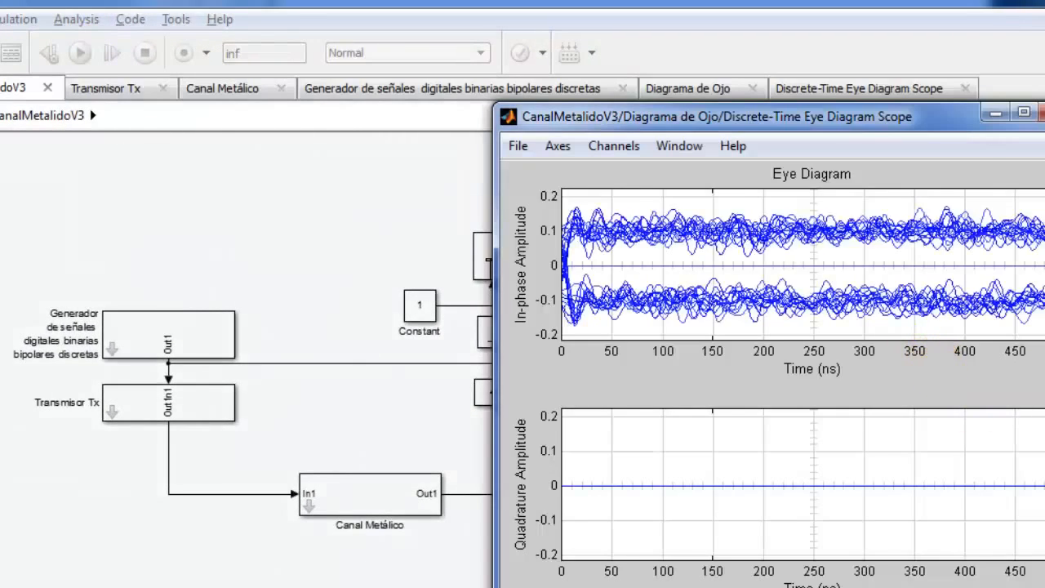
click(1043, 112)
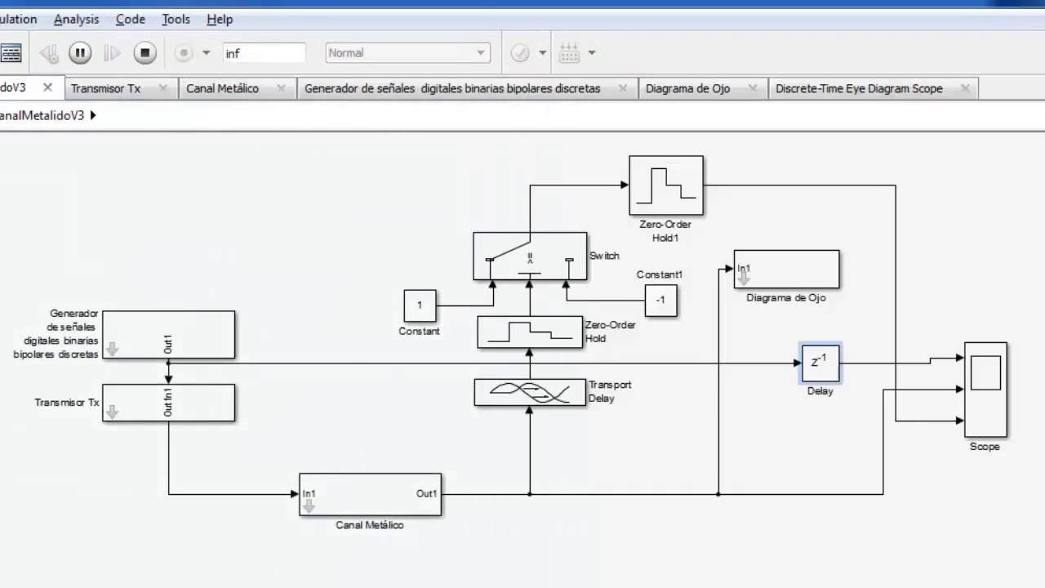
double_click(987, 364)
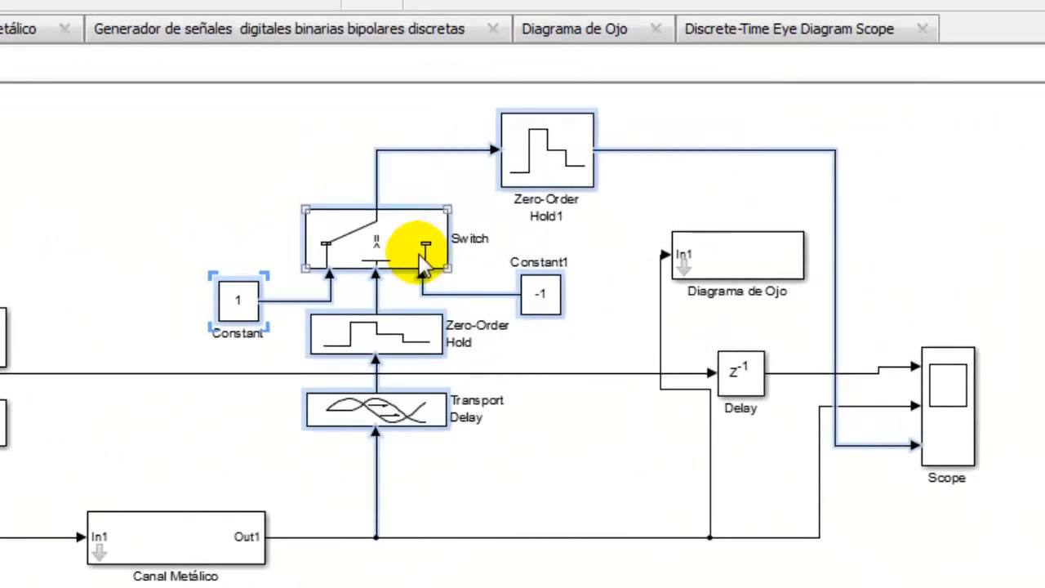
- Group the selected detection blocks into a subsystem, rotate it, and place it above the Canal Metálico output line
right_click(421, 263)
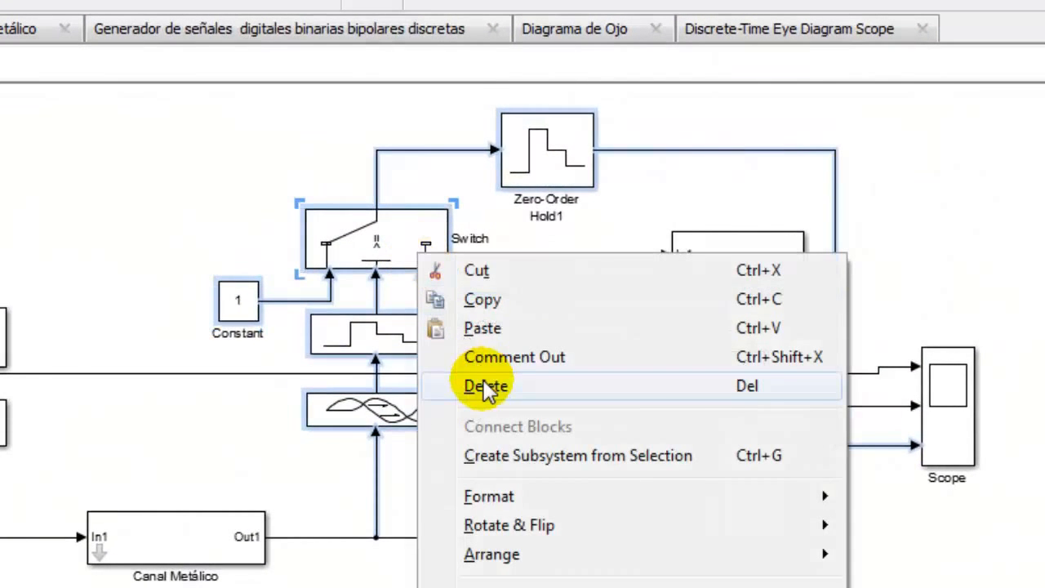
click(560, 455)
key(ctrl+r)
drag(415, 226, 404, 348)
drag(28, 143, 112, 414)
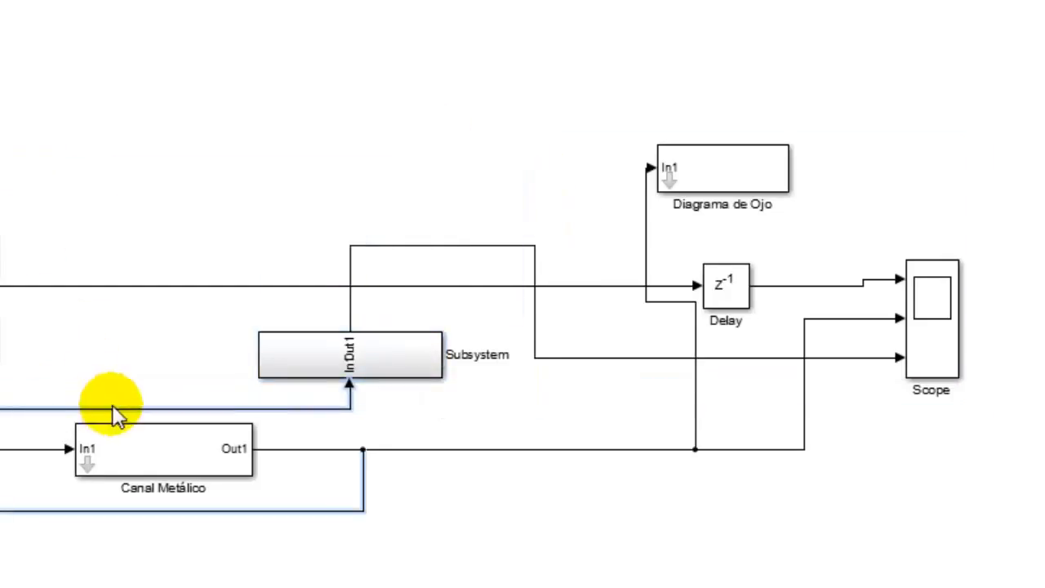
drag(298, 494, 406, 504)
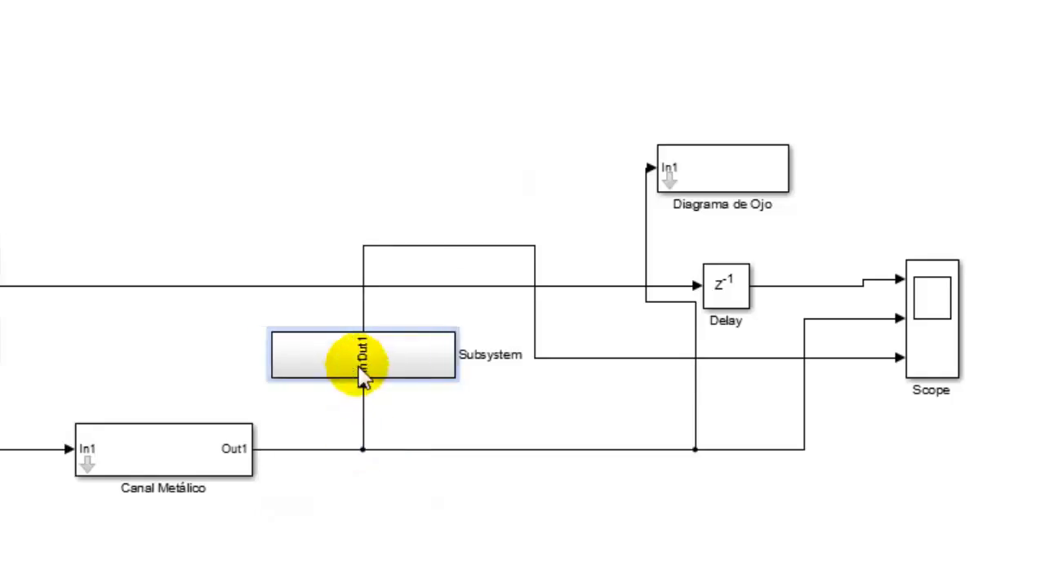
drag(361, 365, 342, 352)
- Rename the new subsystem as Receptor Rx
click(501, 351)
key(BackSpace)
key(BackSpace)
key(BackSpace)
key(BackSpace)
key(BackSpace)
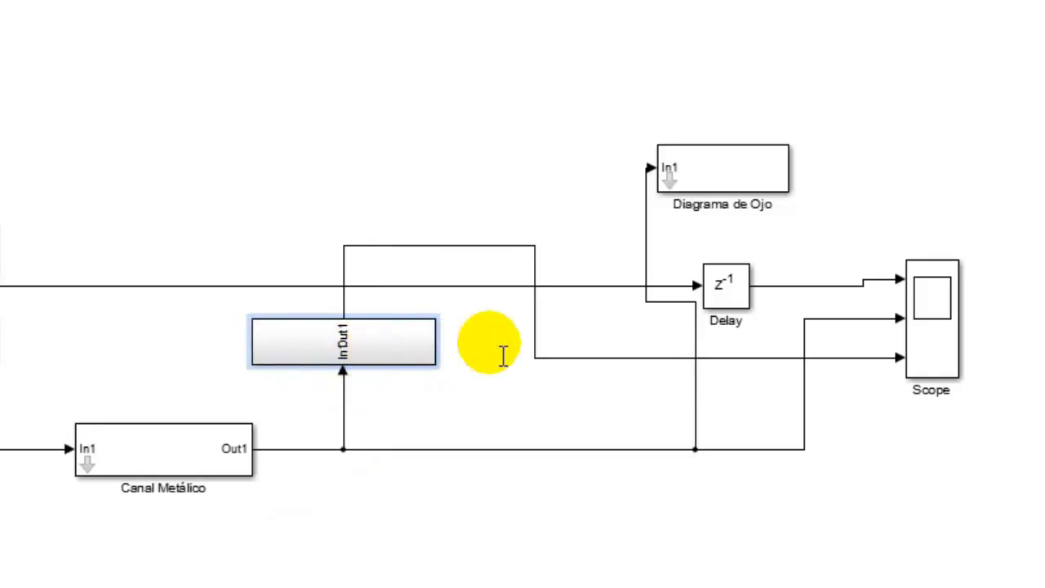
click(508, 399)
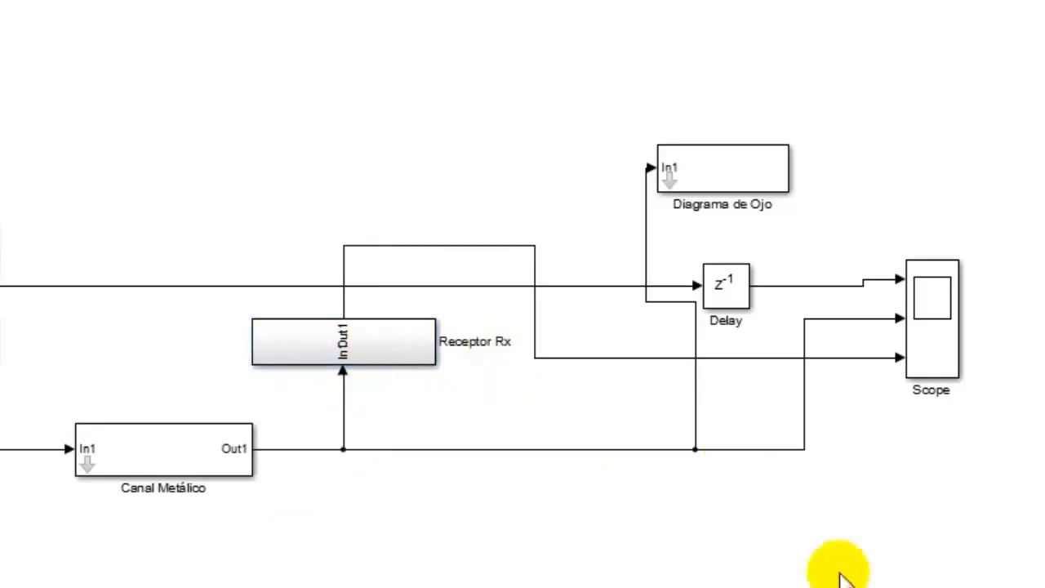
- Run the simulation, close the eye diagram, and compare the transmitted and recovered signals in the Scope
click(939, 343)
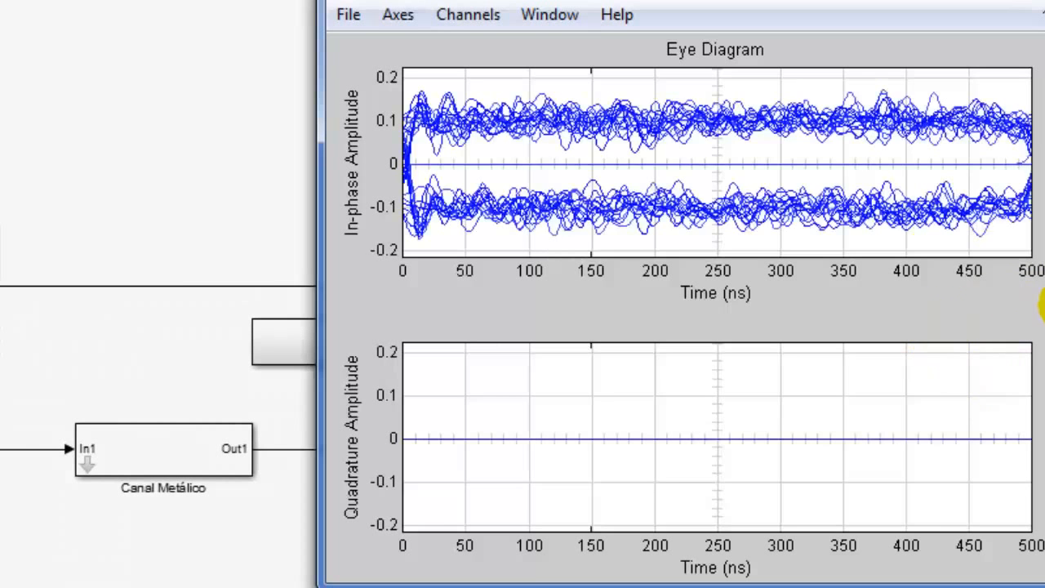
click(1043, 307)
double_click(935, 320)
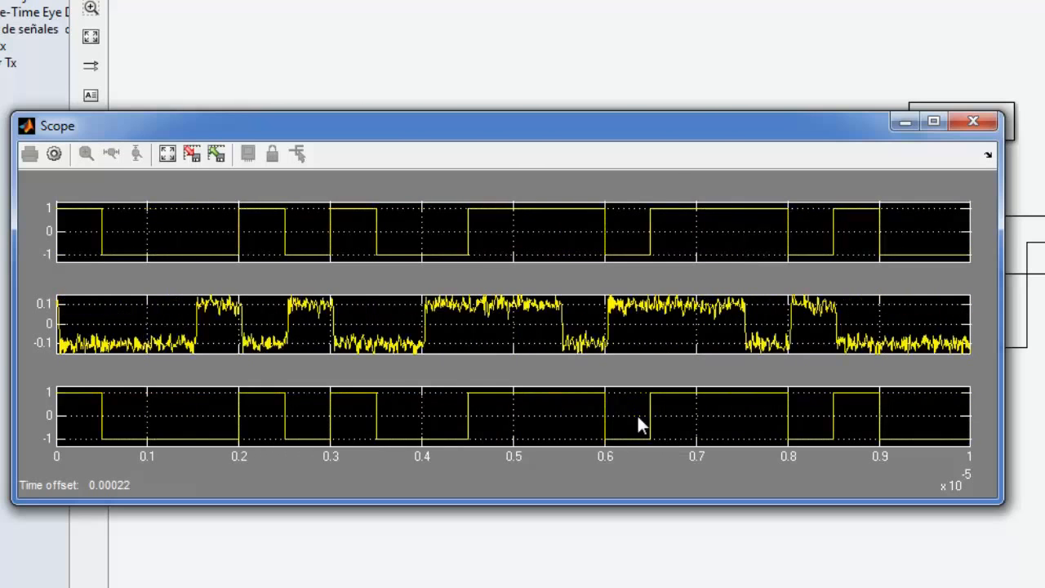
click(686, 82)
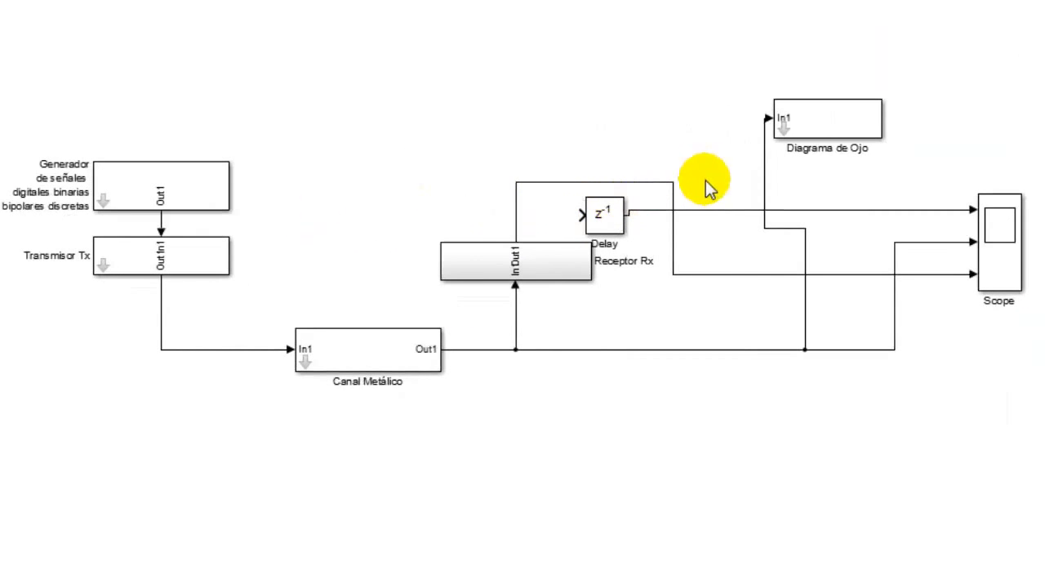
- Delete the line from Receptor Rx to the Scope and add From and Goto blocks from the Signal Routing library
drag(706, 180, 750, 300)
key(Delete)
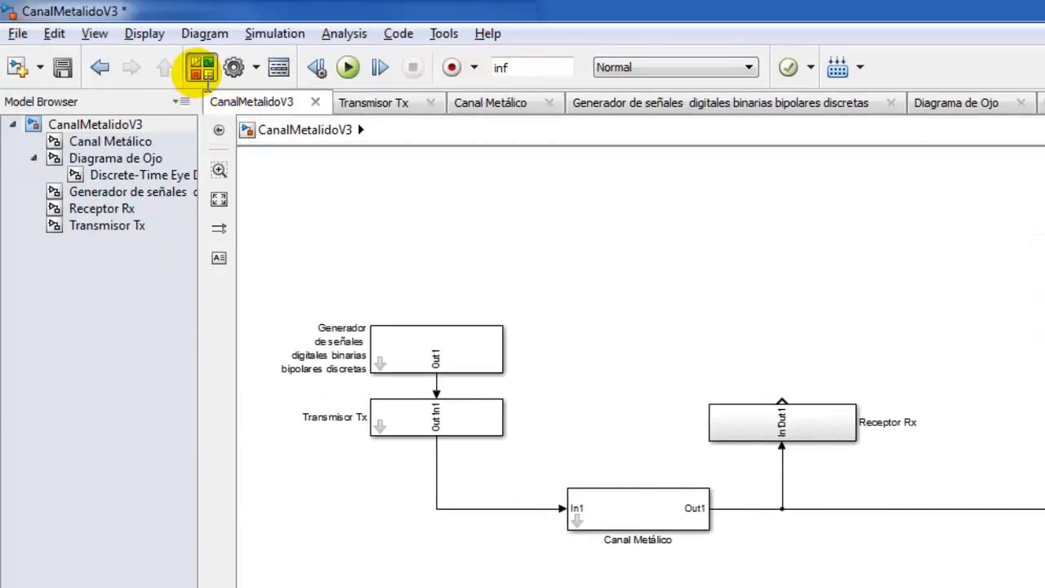
click(185, 42)
drag(619, 259, 626, 210)
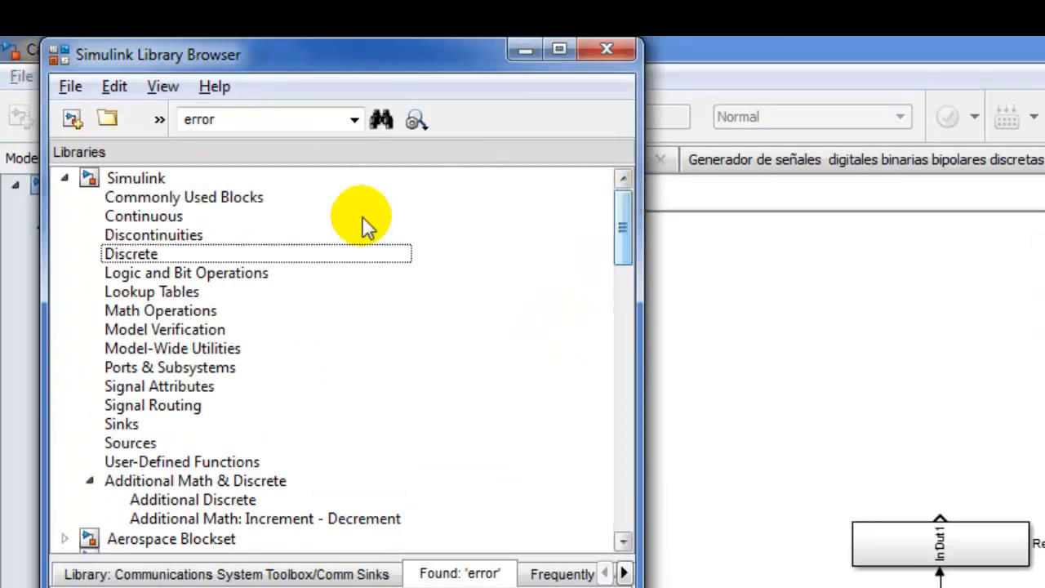
click(153, 405)
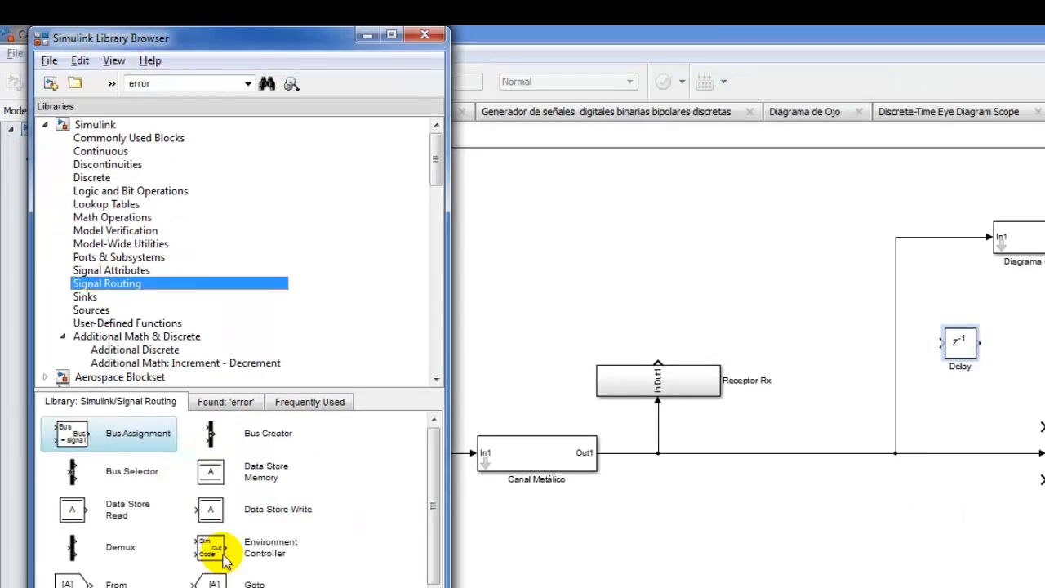
click(158, 80)
drag(71, 534, 511, 261)
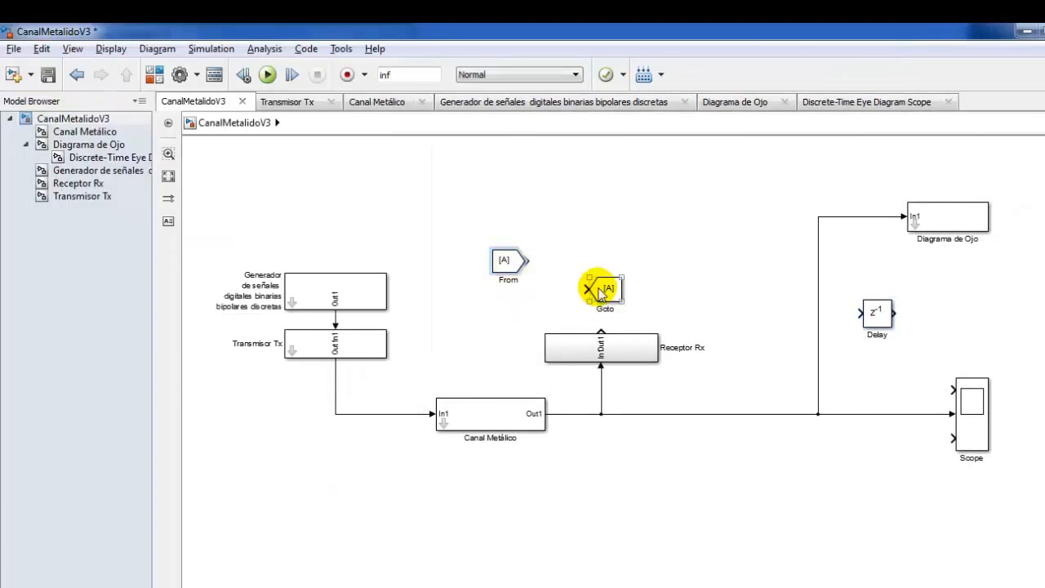
- Connect the Goto block [A] to the generator output, and feed the Scope's first input from From [A] through the Delay
drag(601, 291, 445, 316)
drag(432, 314, 335, 315)
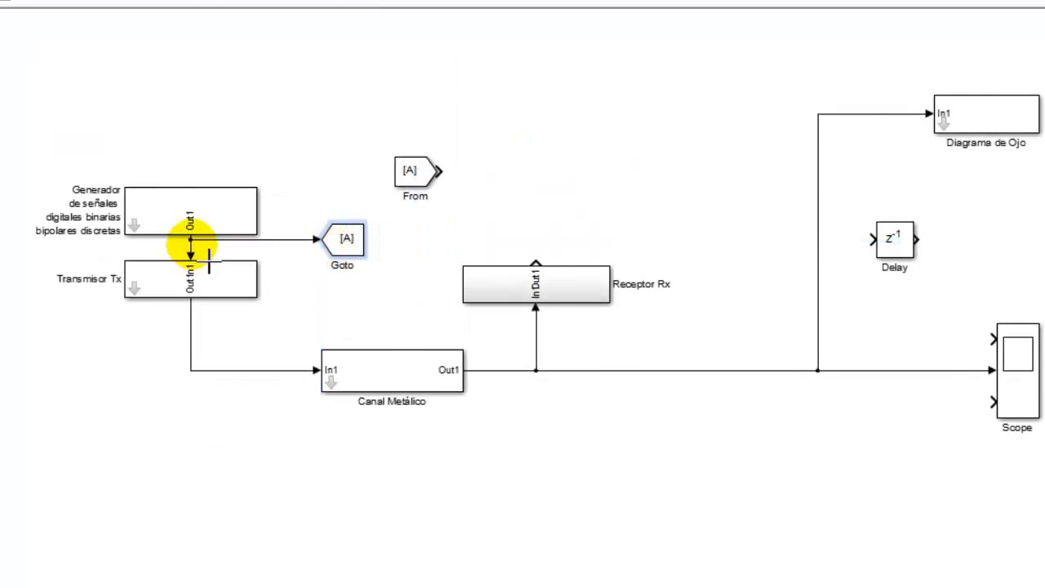
mouse_move(413, 171)
mouse_down()
mouse_move(910, 321)
mouse_move(1015, 335)
mouse_up()
drag(344, 238, 315, 237)
drag(913, 319, 897, 319)
drag(905, 241, 962, 325)
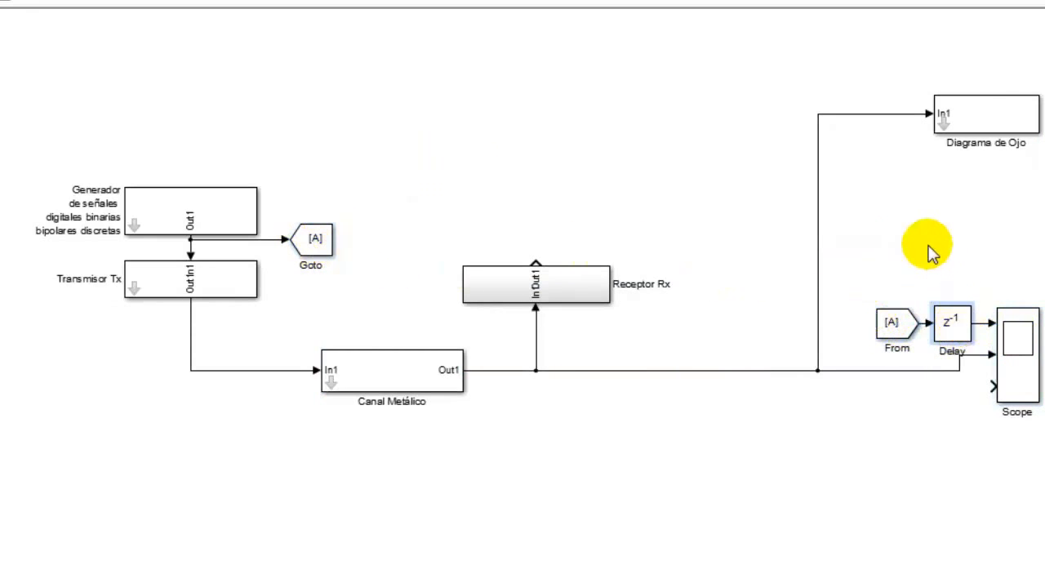
- Enlarge the Scope and route the channel output through tag B and the receiver output through tag C to the Scope and Diagrama de Ojo
click(1017, 389)
drag(1039, 402, 1044, 425)
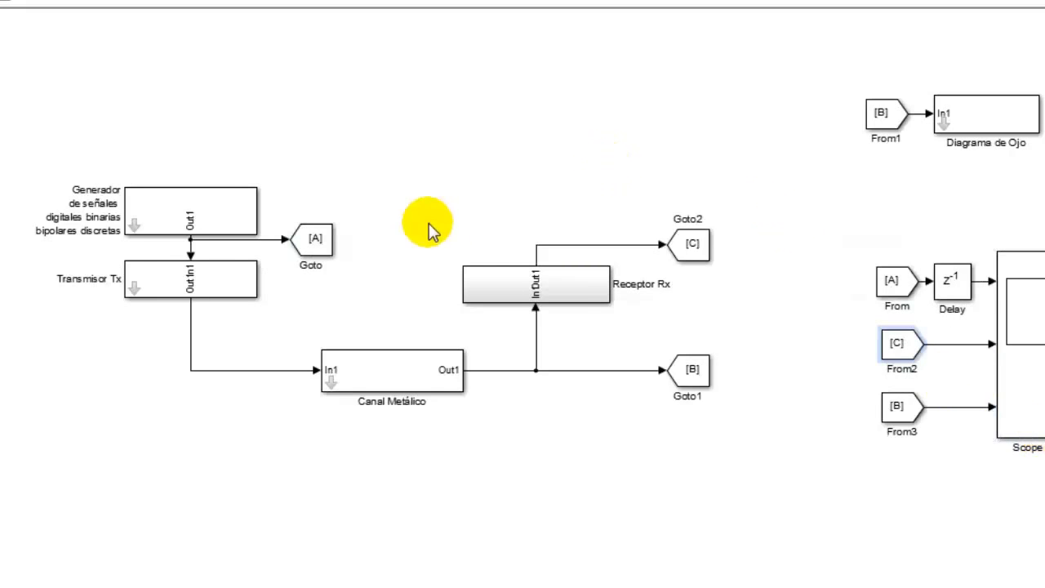
key(space)
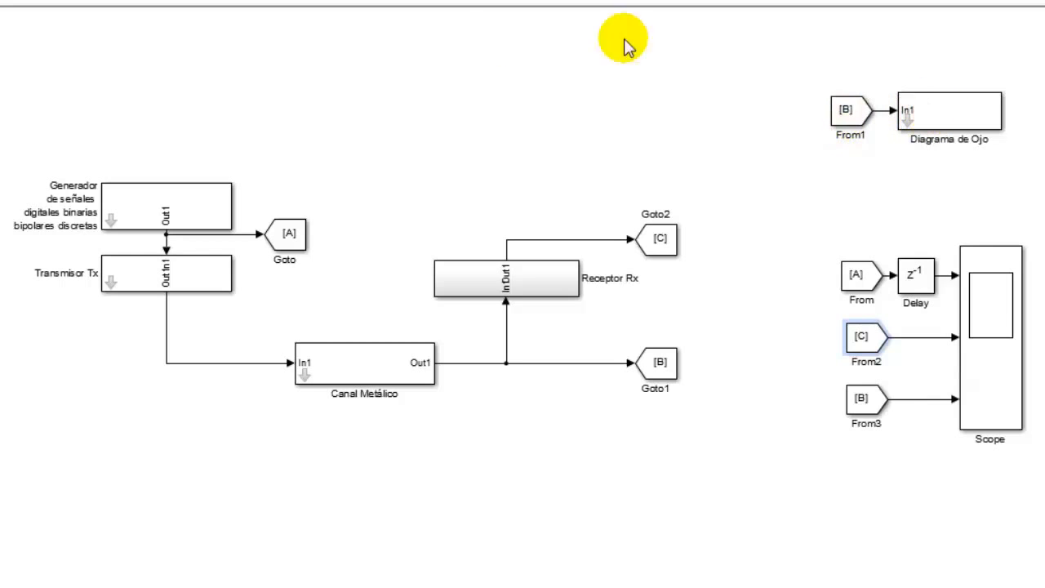
- Run the simulation, close the eye diagram, and autoscale the Scope's second and third plots
click(228, 3)
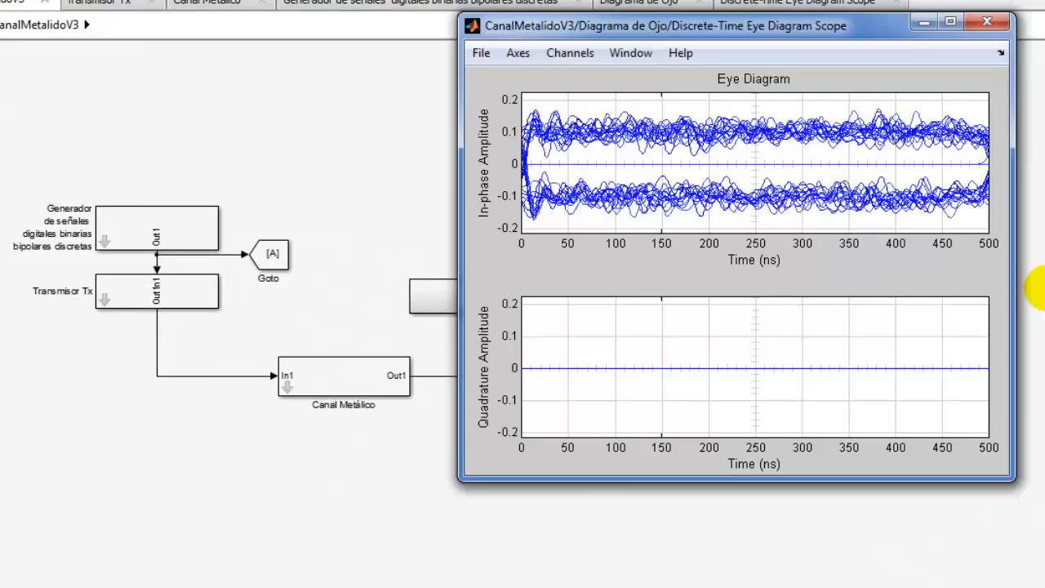
click(1044, 287)
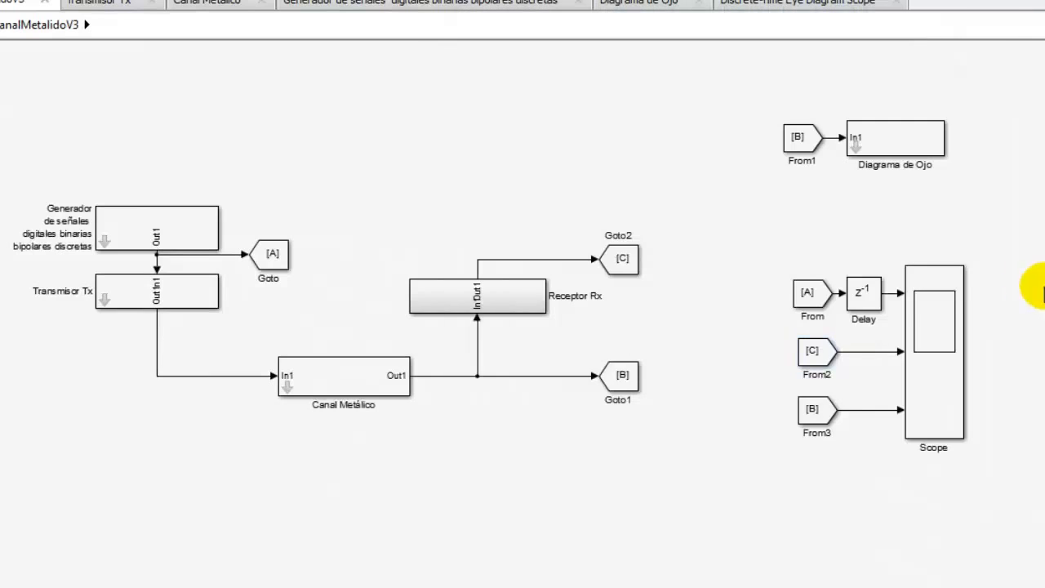
double_click(948, 308)
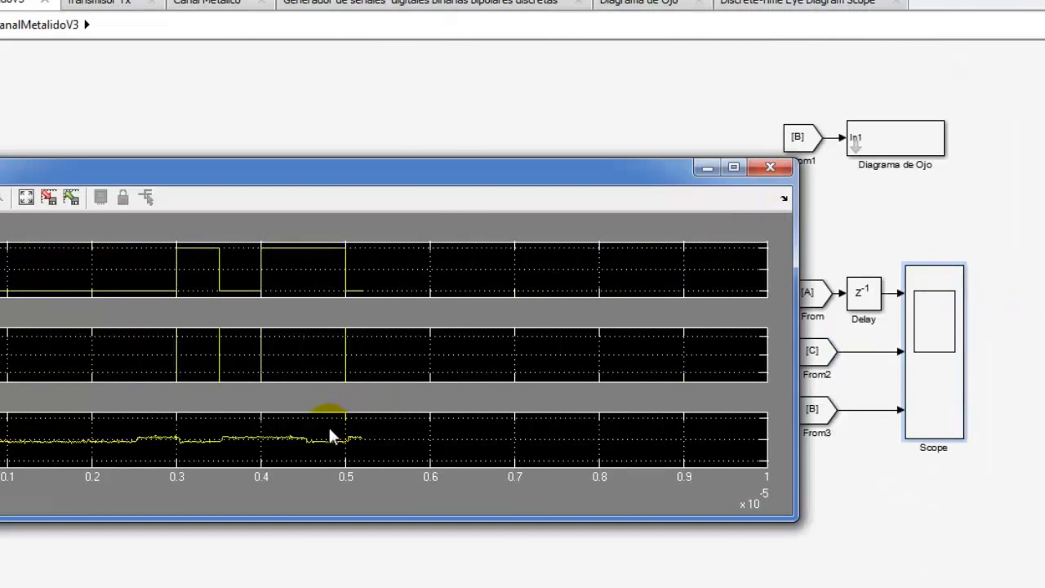
right_click(312, 355)
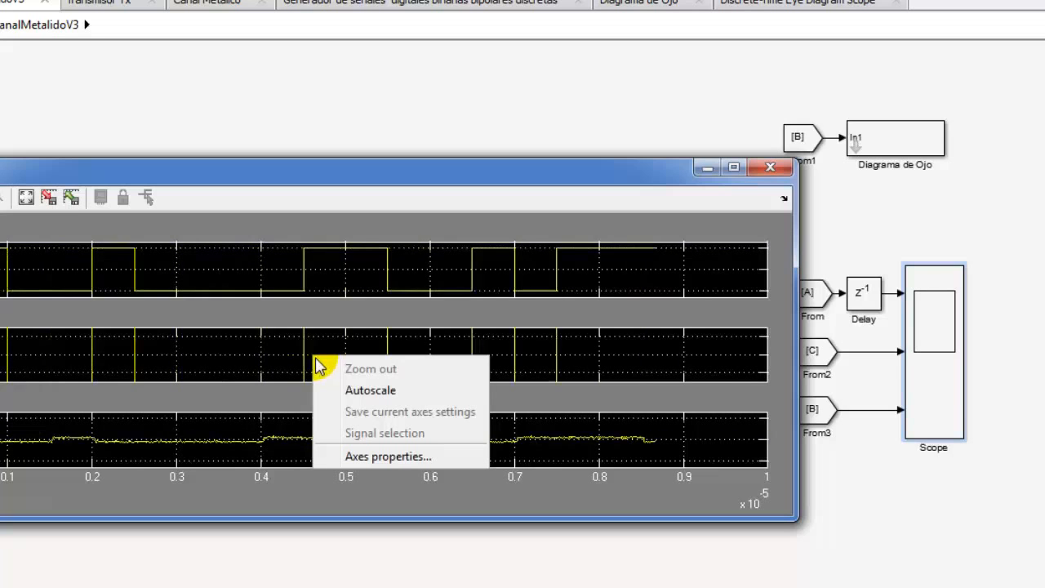
click(350, 392)
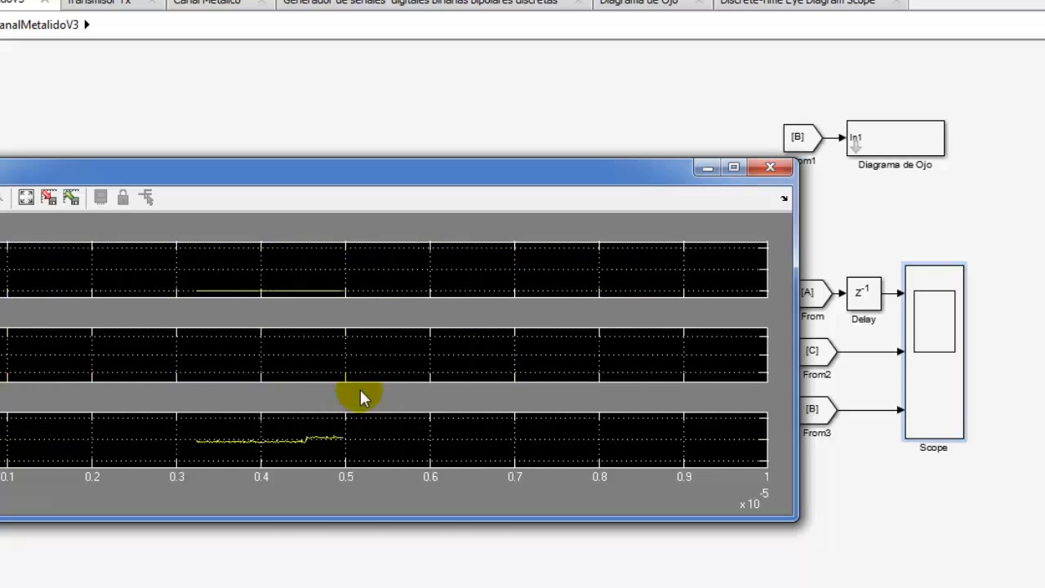
right_click(302, 450)
click(326, 483)
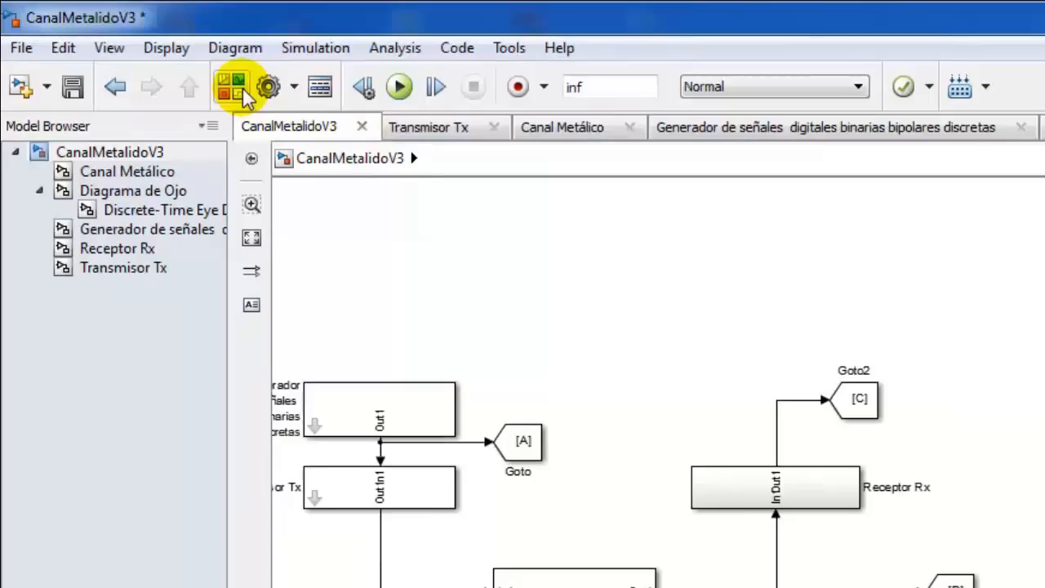
- Search the block library for "error" and add an Error Rate Calculation block above Diagrama de Ojo
click(244, 94)
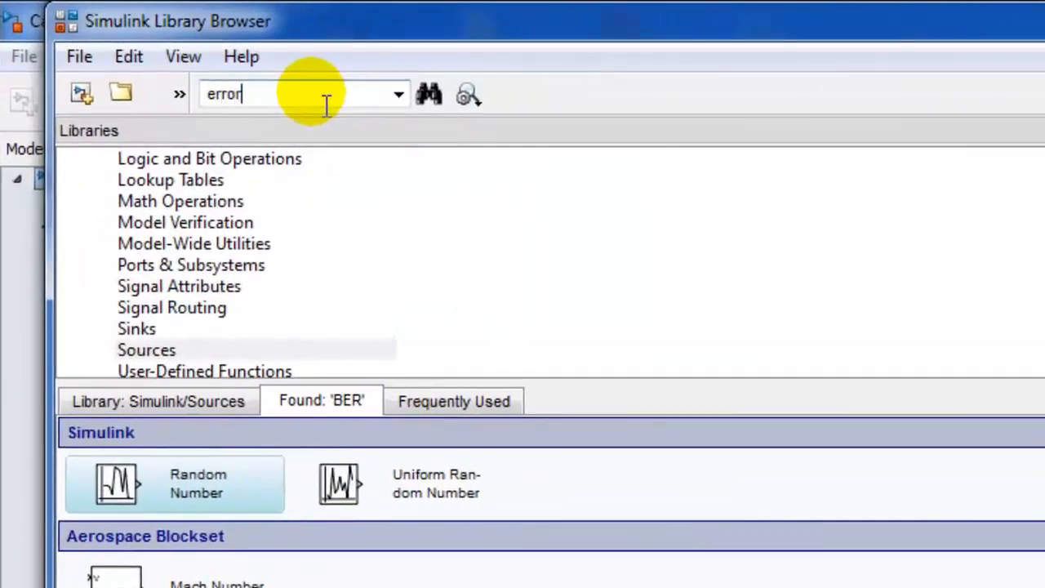
key(Return)
drag(162, 477, 791, 194)
- Set the Error Rate Calculation block's output data to Port
double_click(715, 303)
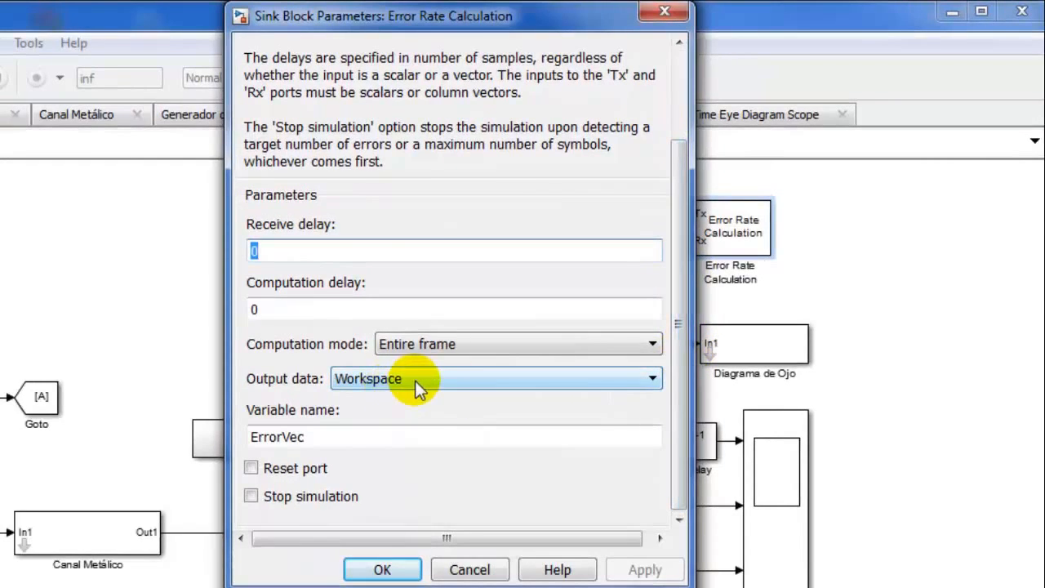
click(415, 381)
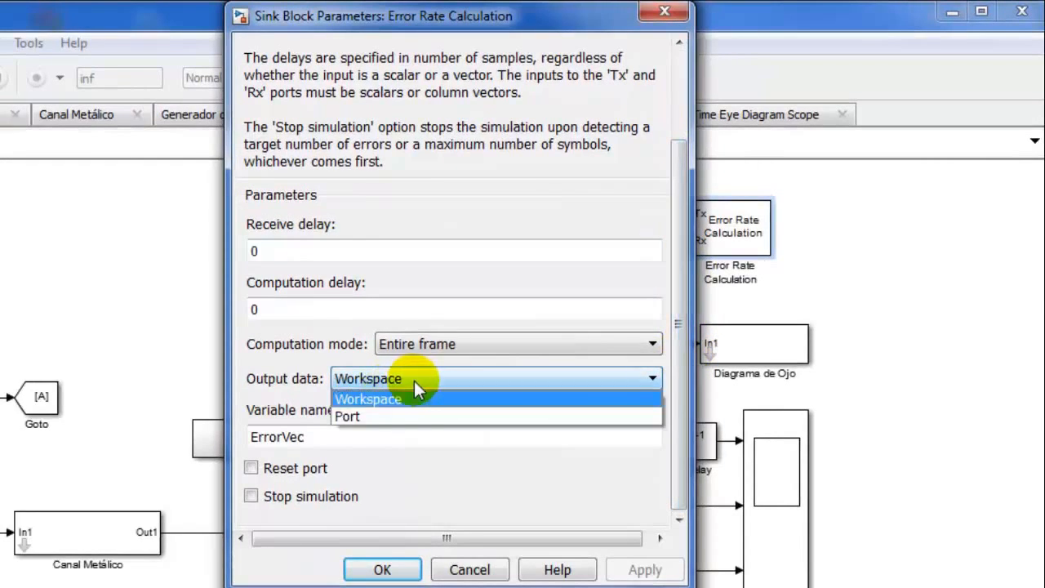
click(397, 415)
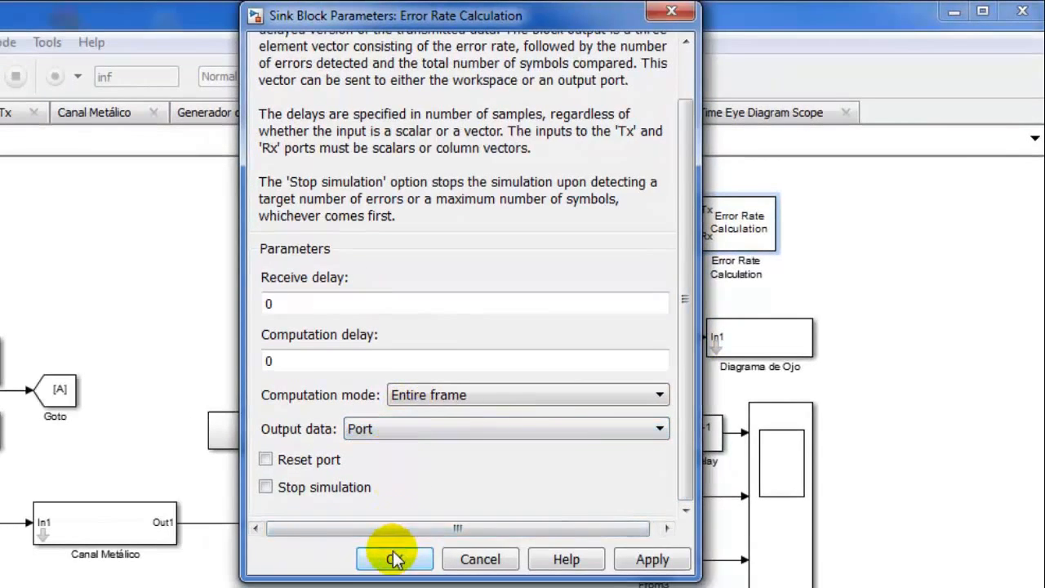
click(395, 559)
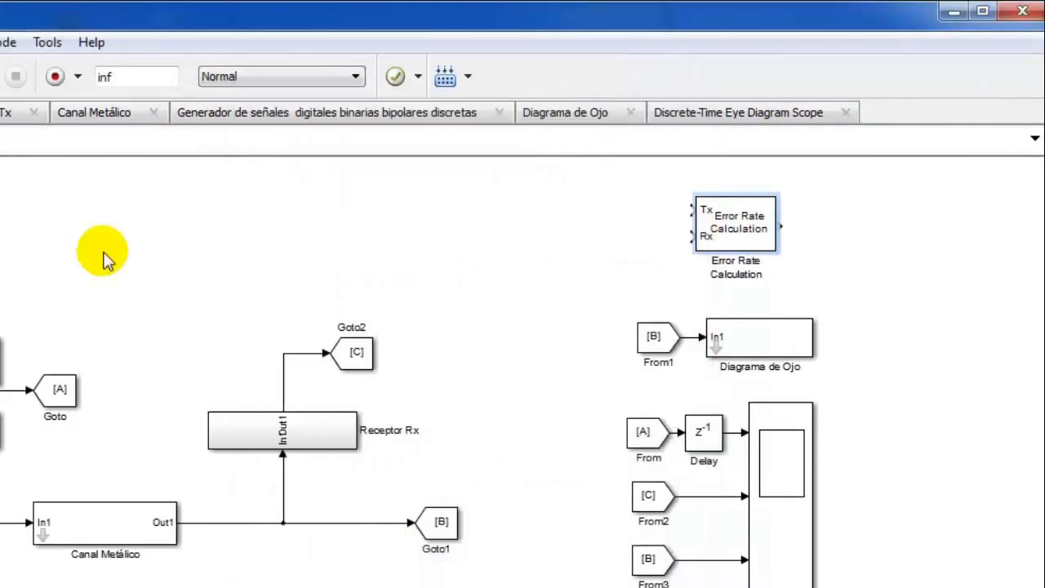
- Add a Display block from the Sinks library, enlarge it, and connect it to the Error Rate Calculation output
click(205, 94)
drag(1041, 184, 1042, 155)
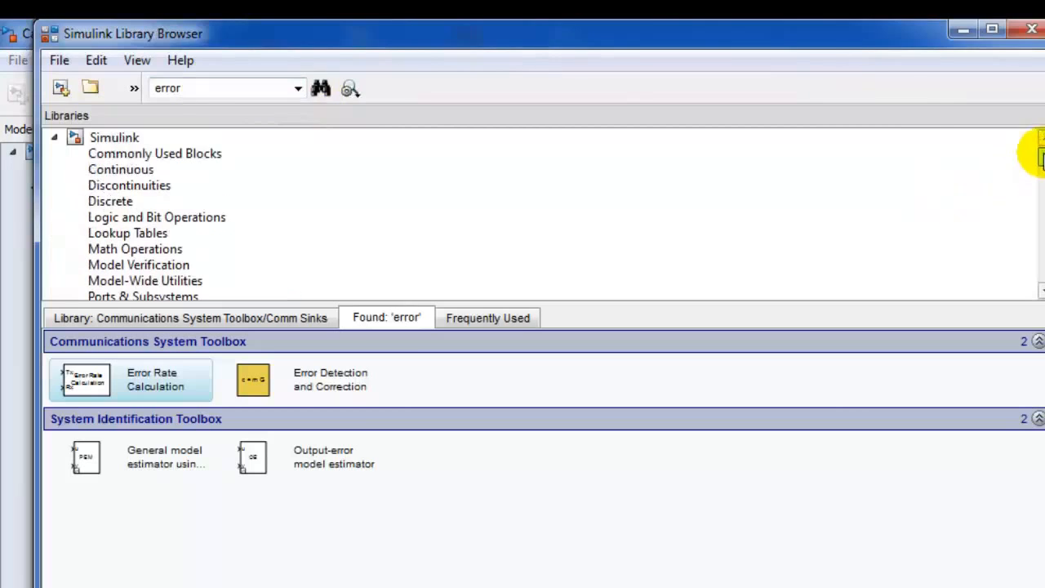
click(130, 137)
key(Down)
key(Down)
key(Down)
key(Down)
key(Down)
key(Down)
key(Down)
key(Down)
key(Down)
key(Down)
key(Down)
key(Down)
key(Down)
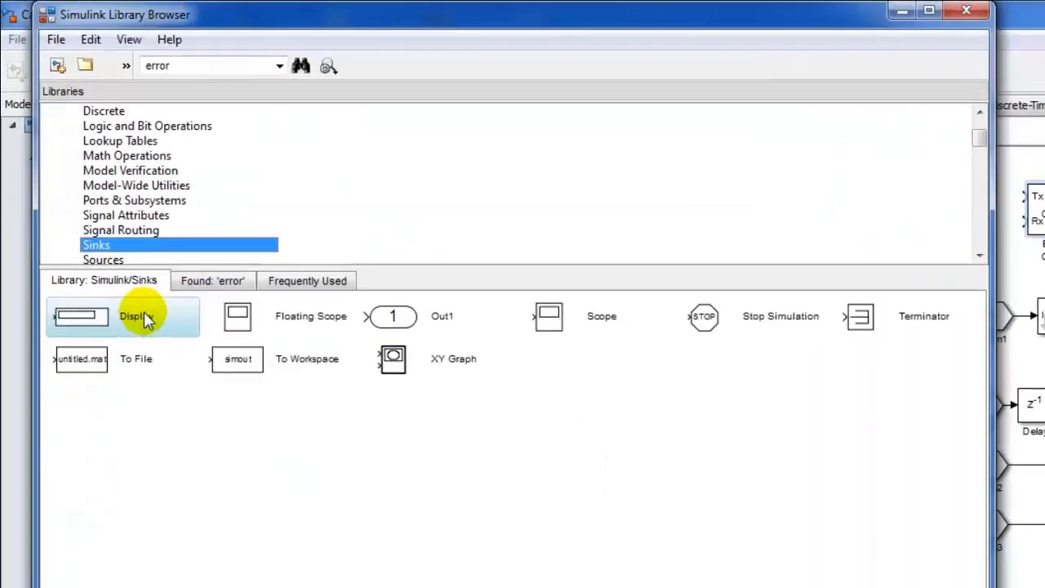
drag(150, 358, 968, 245)
drag(914, 273, 908, 348)
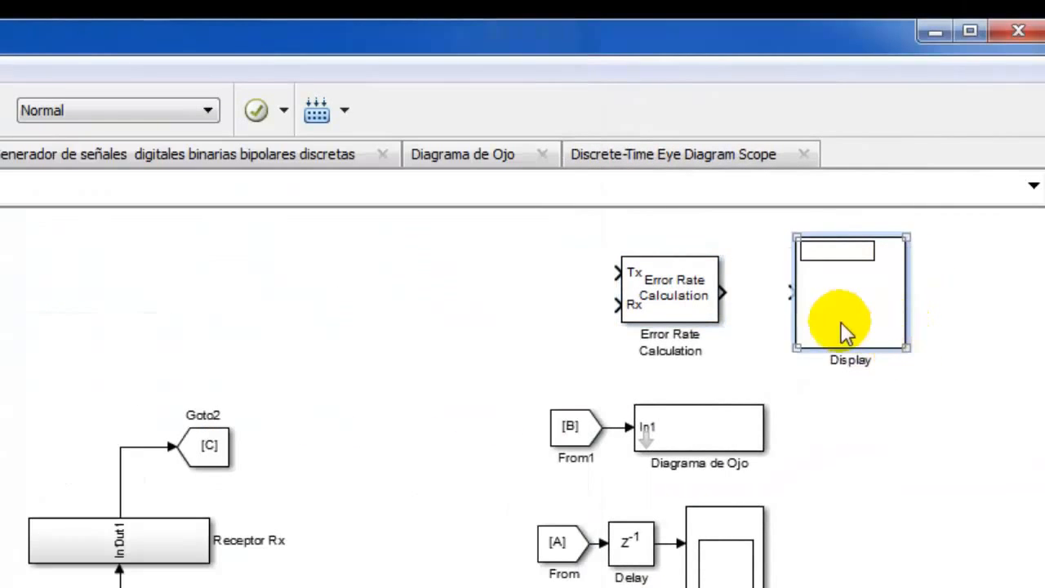
drag(791, 291, 724, 292)
- Copy the From block tagged B, connect the copy to the Error Rate Calculation's Tx input, and set its tag to A
click(543, 430)
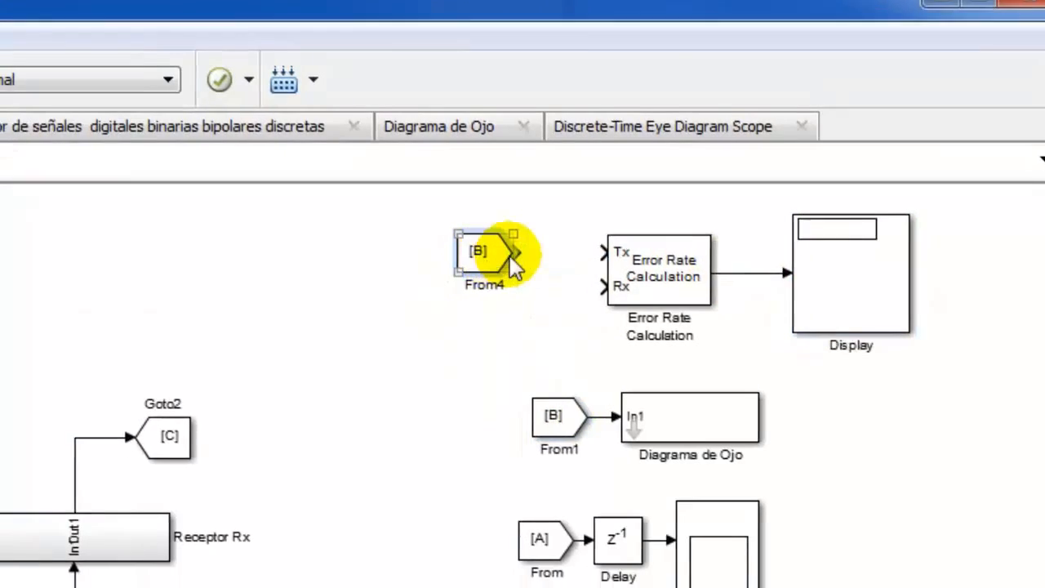
drag(506, 326, 594, 272)
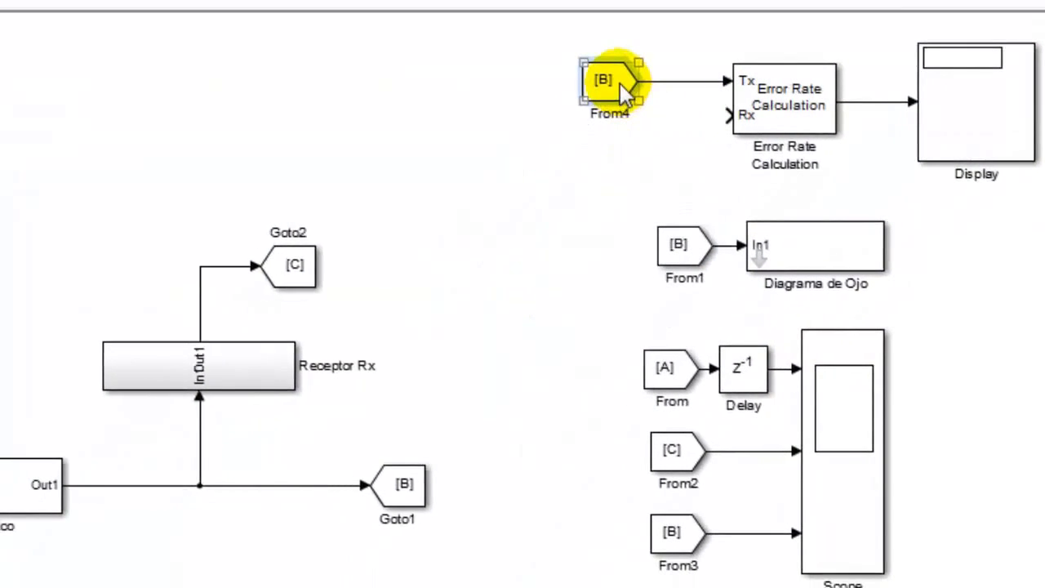
double_click(478, 326)
text(A)
click(152, 548)
- Arrange the From blocks feeding Tx and Rx one above the other, and set the Rx block's tag to C
drag(608, 82, 621, 58)
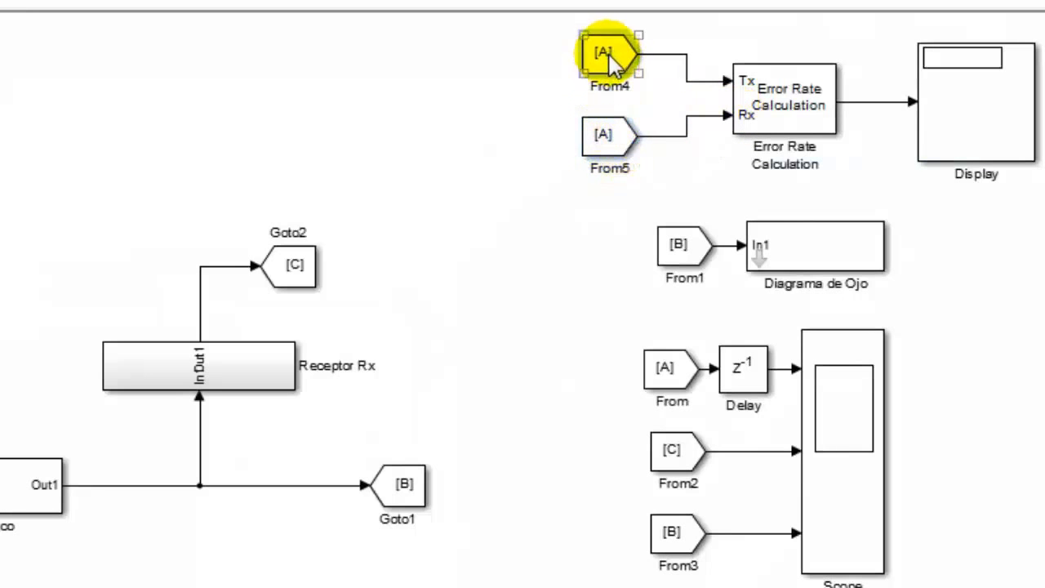
double_click(605, 141)
text(C)
click(152, 549)
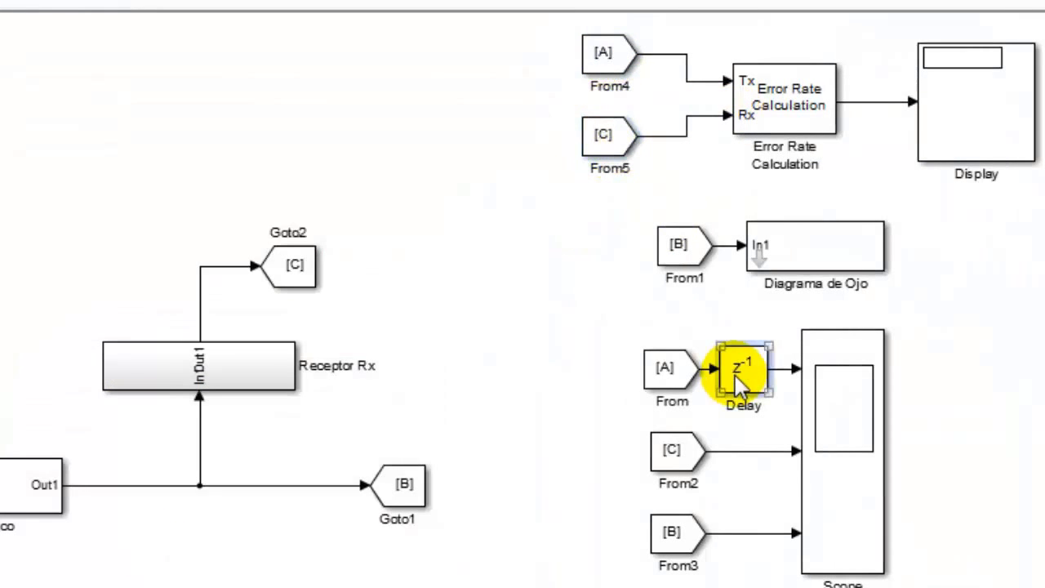
- Duplicate the Delay block and insert the copy between the From block tagged A and the Tx input
key(ctrl+v)
drag(462, 54, 583, 49)
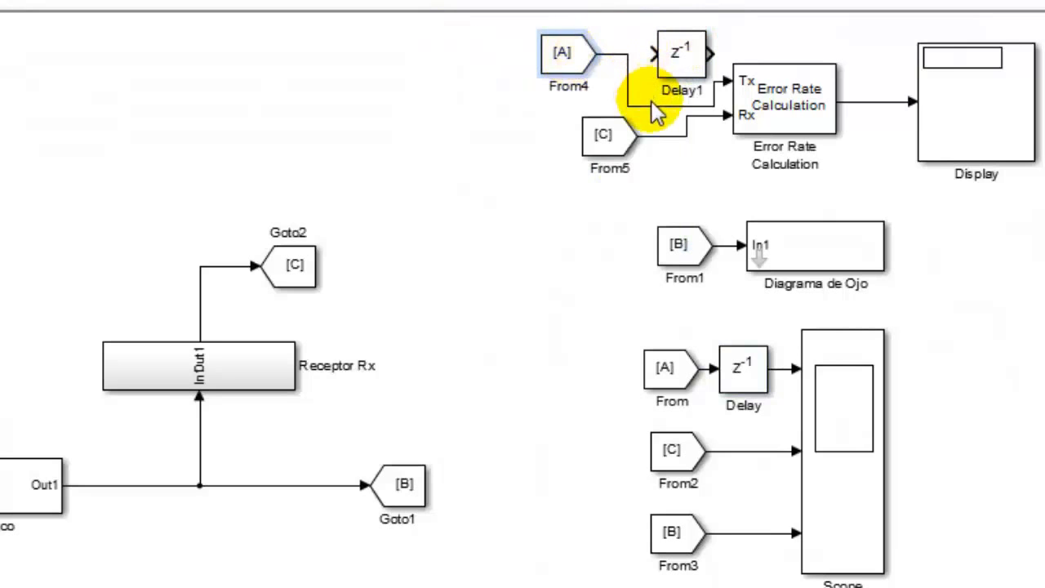
click(628, 72)
drag(655, 49, 625, 46)
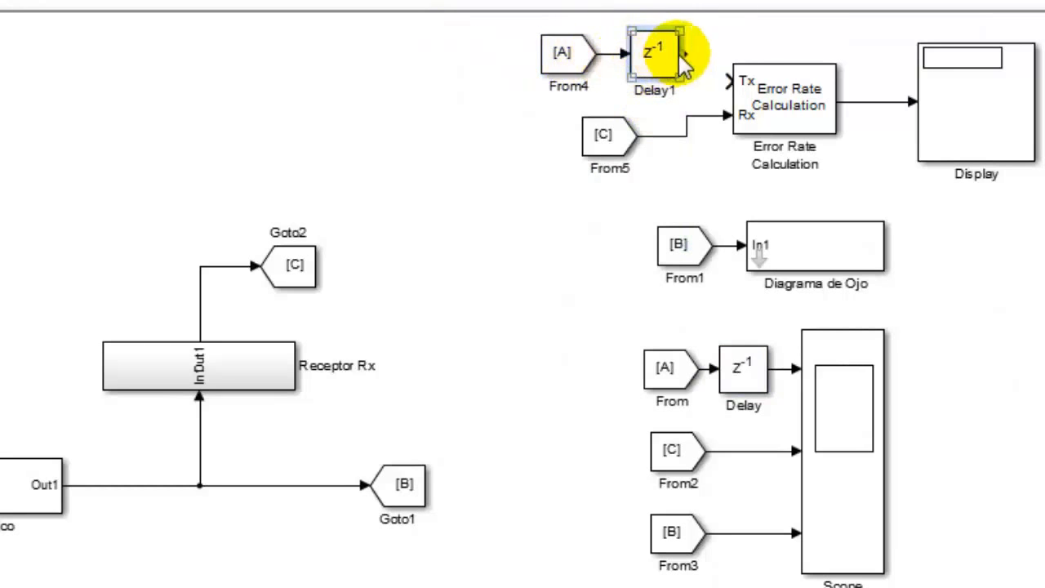
- Nudge the From block feeding the Rx input until it lines up beneath the From block tagged A
click(611, 136)
key(Left)
key(Left)
key(Left)
key(Left)
key(Left)
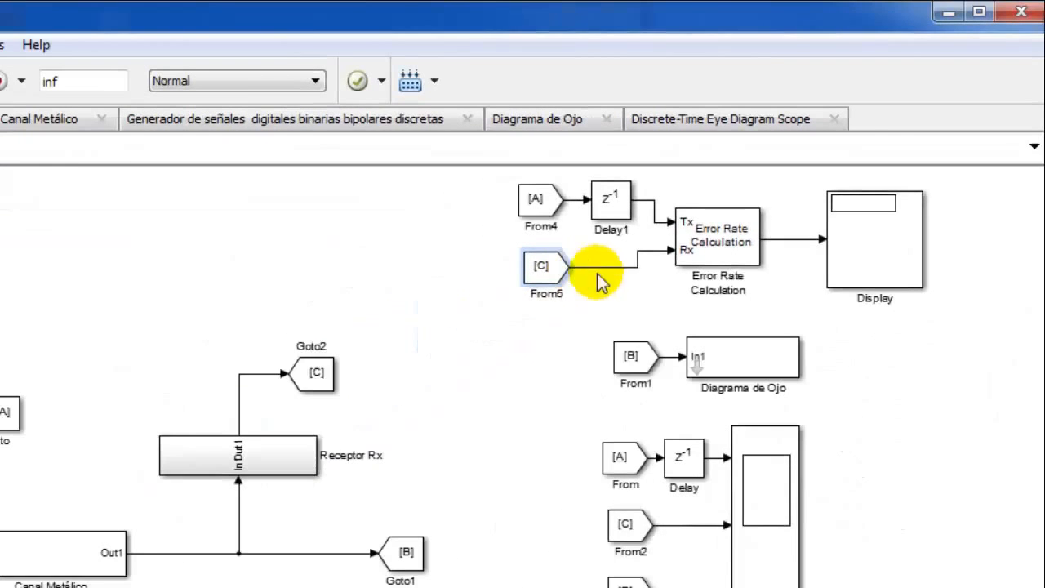
click(731, 249)
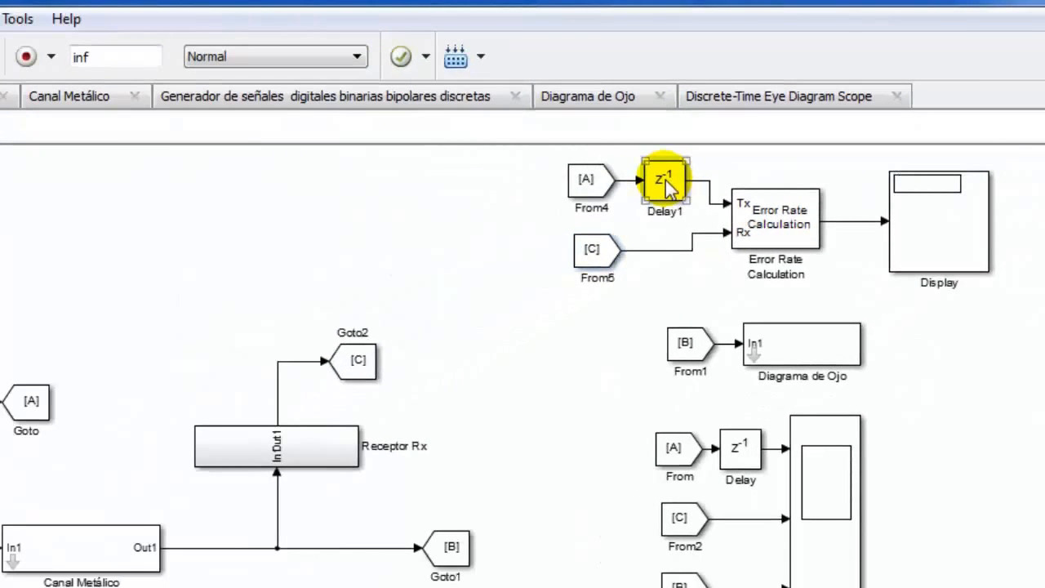
double_click(665, 181)
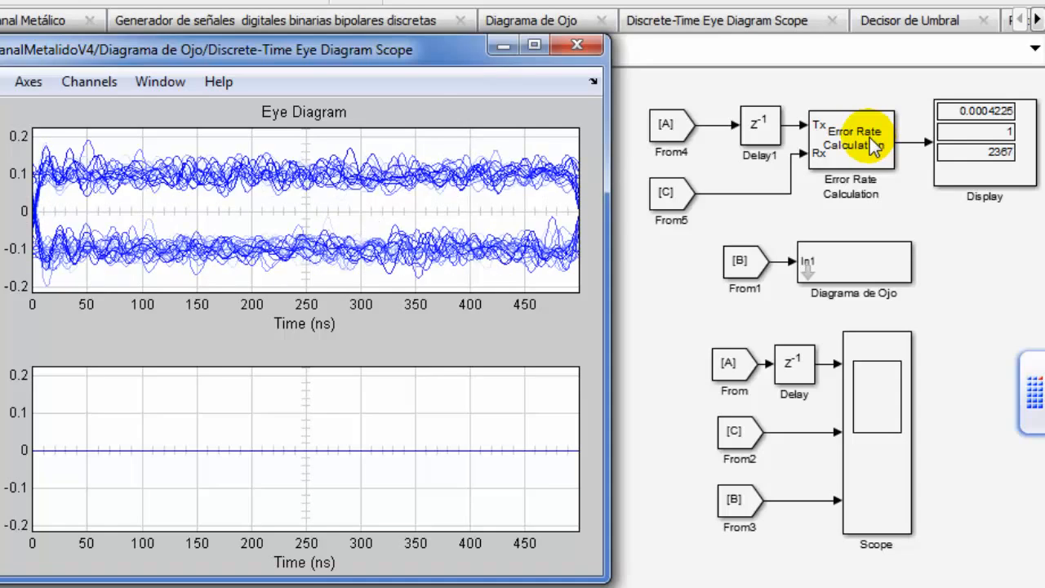
- Set the Error Rate Calculation block's computation delay to 1, keep its receive delay at 0, and run the simulation
click(865, 142)
double_click(865, 145)
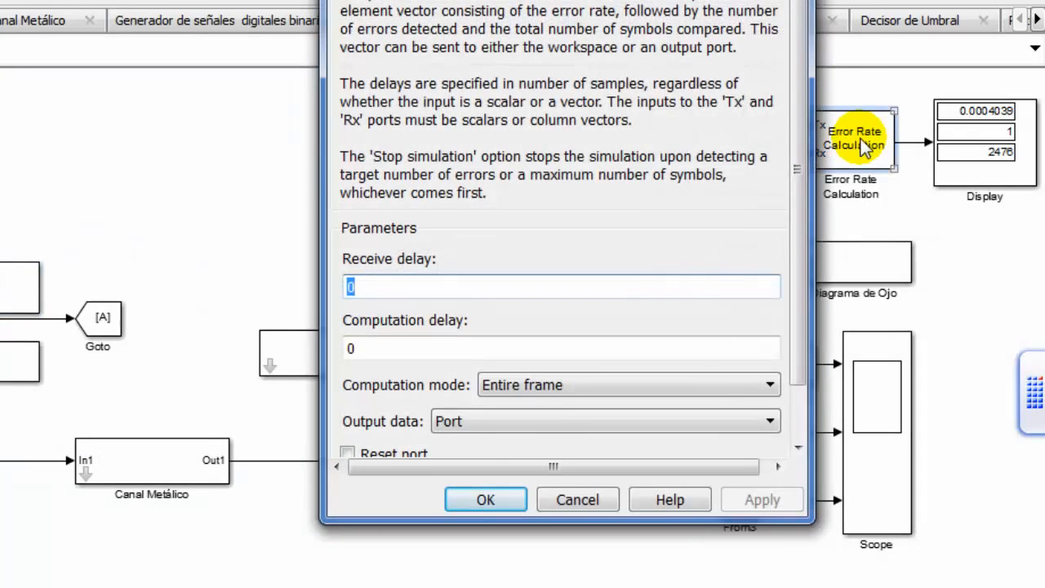
drag(796, 212, 805, 280)
key(Tab)
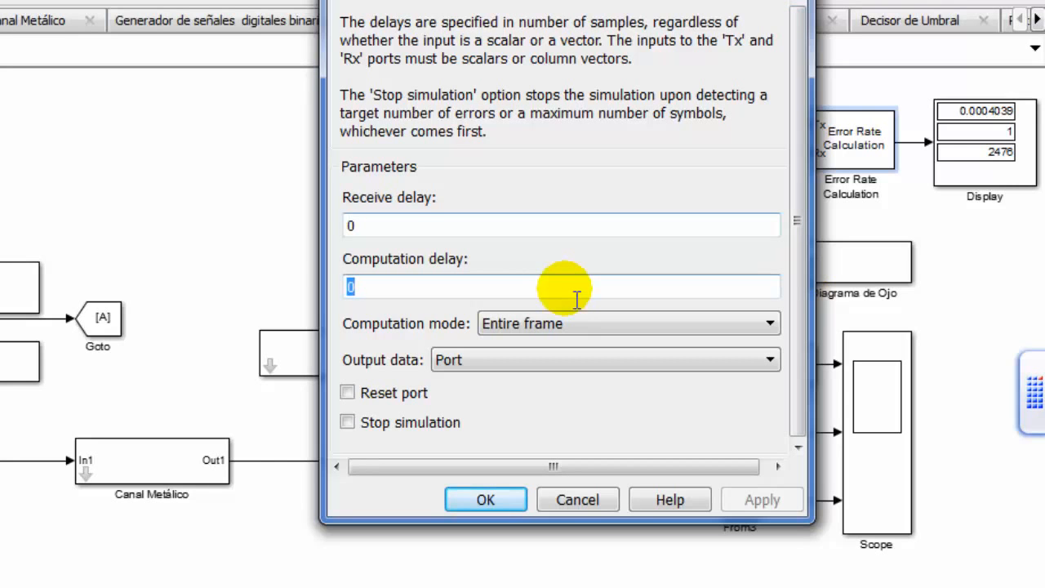
text(1)
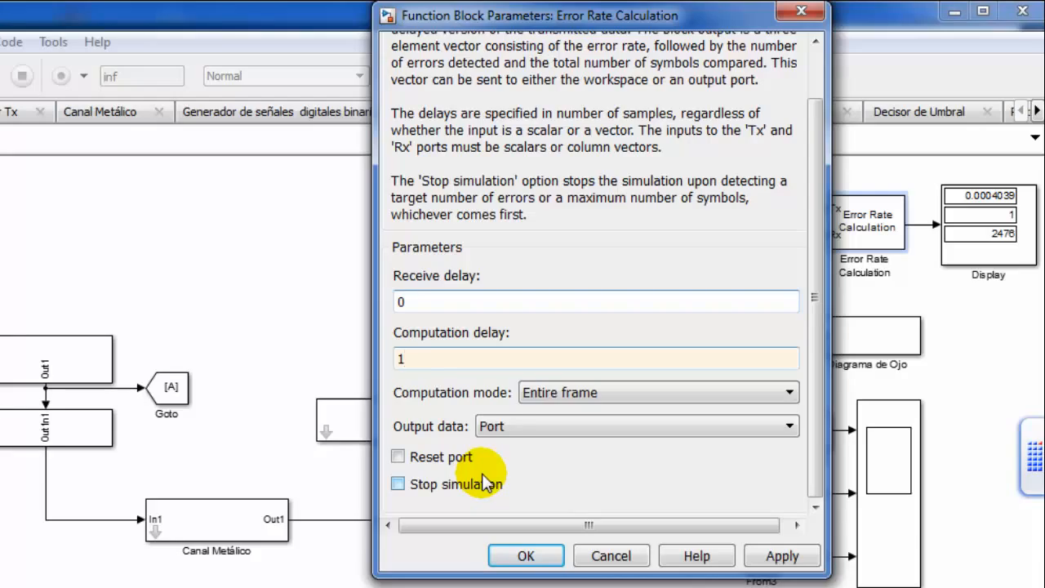
click(526, 556)
click(56, 70)
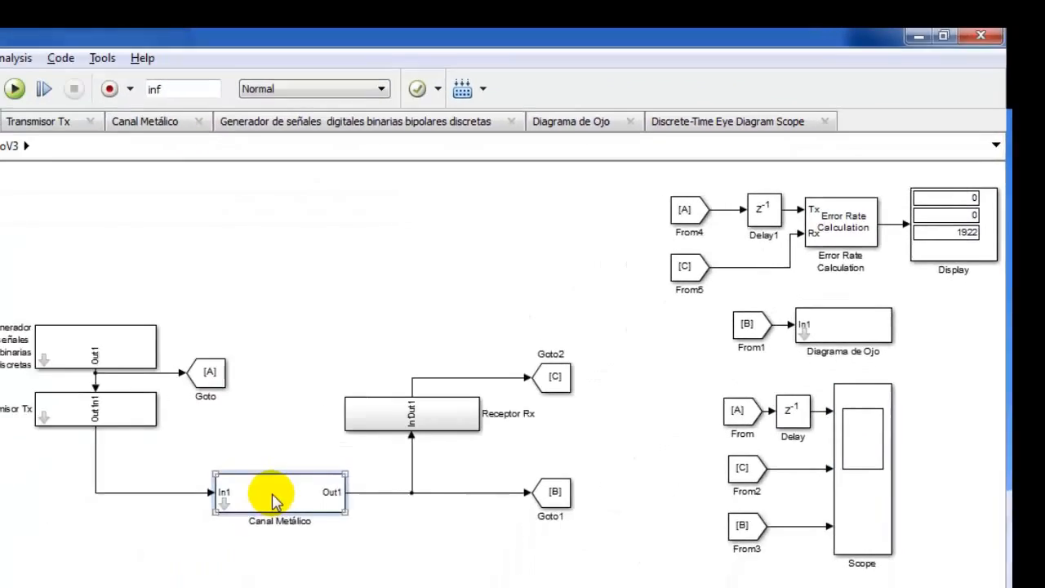
- Set the linear attenuation of the Canal Metálico block to 150
double_click(273, 495)
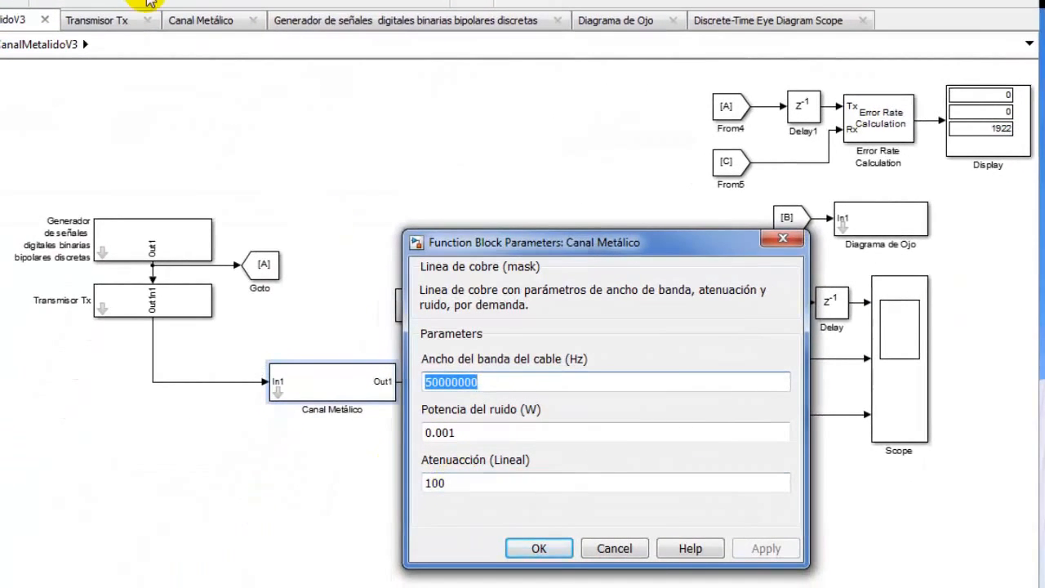
click(138, 0)
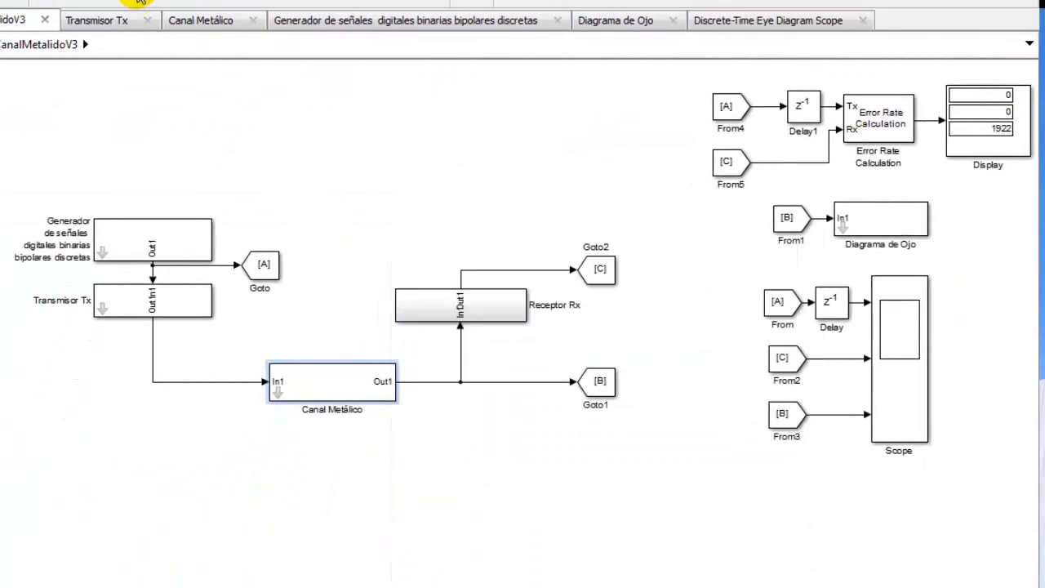
double_click(333, 382)
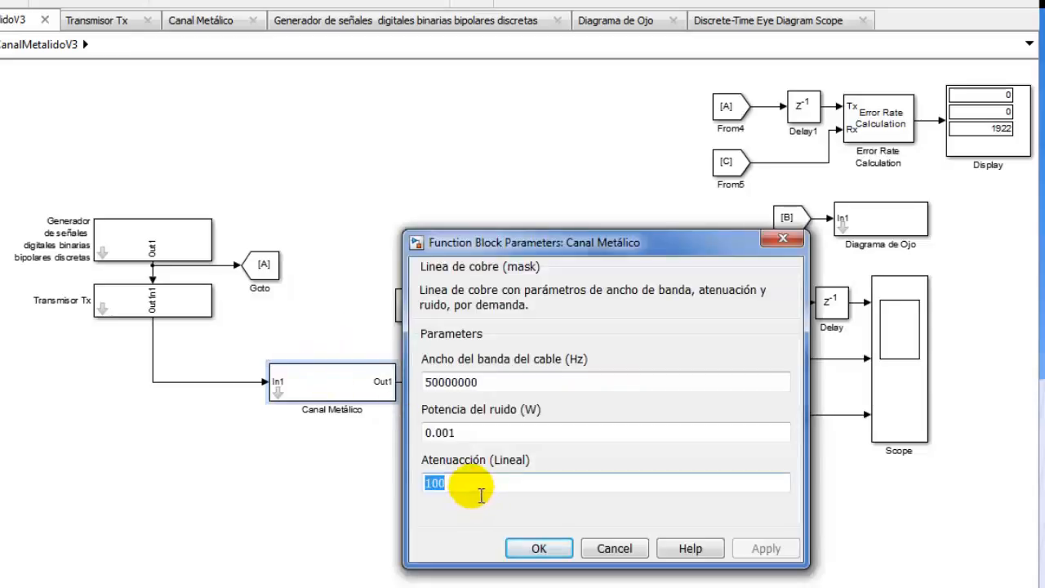
text(2)
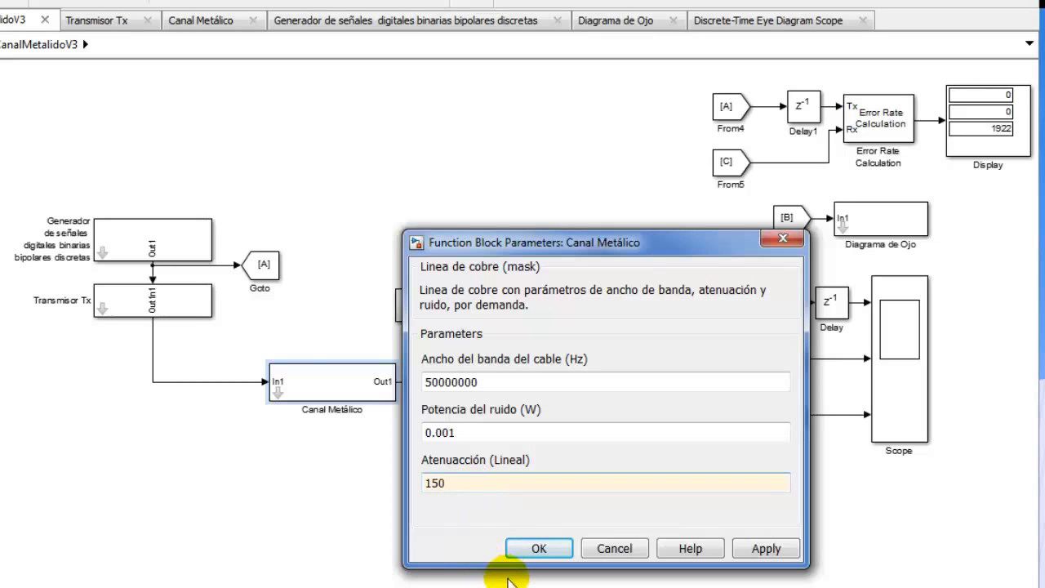
click(537, 549)
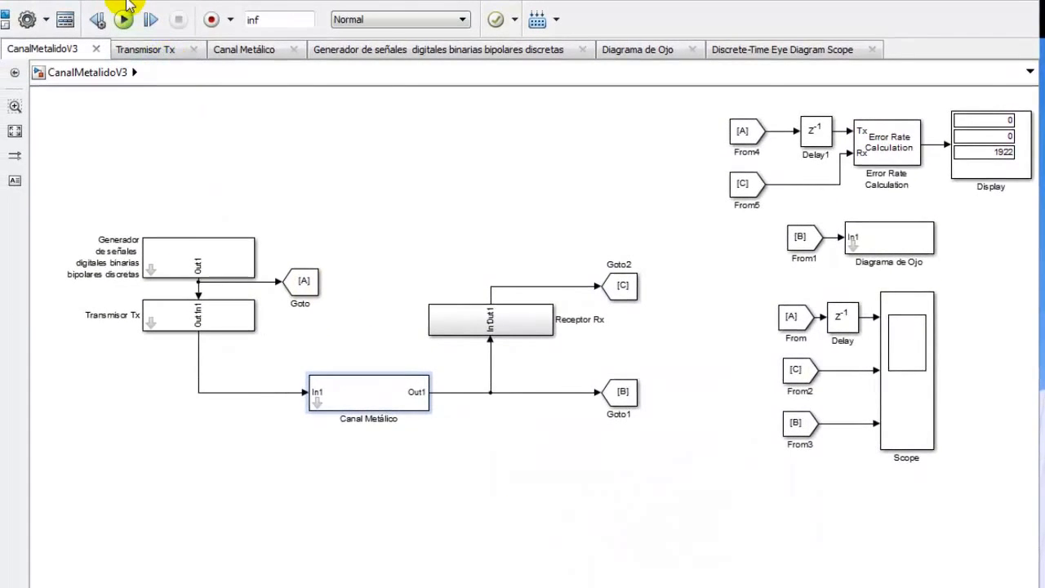
- Run the simulation, enlarge and move the eye diagram to check the error rate, and close the diagram
click(125, 20)
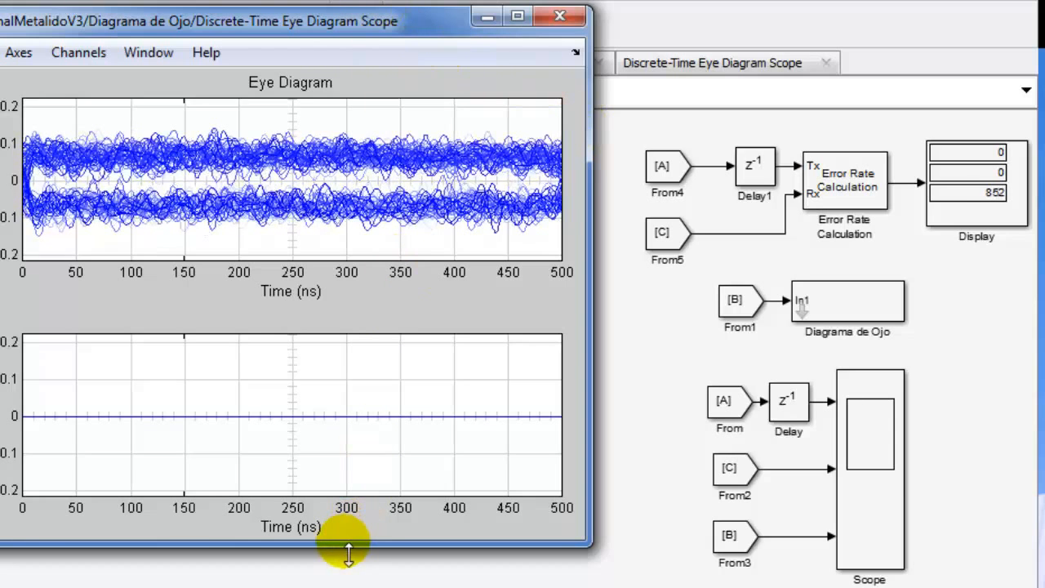
drag(349, 554, 349, 587)
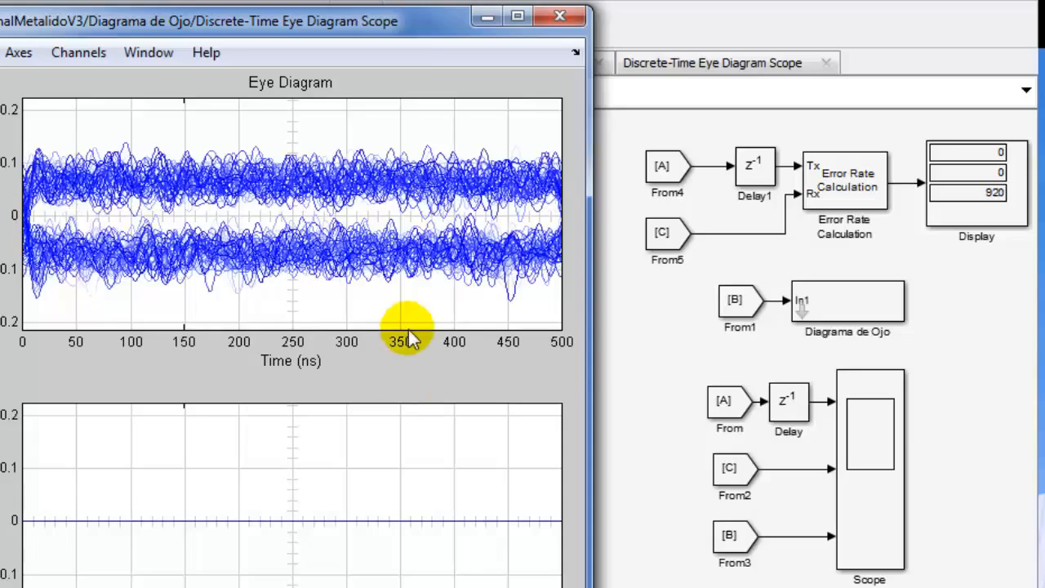
drag(426, 32, 385, 170)
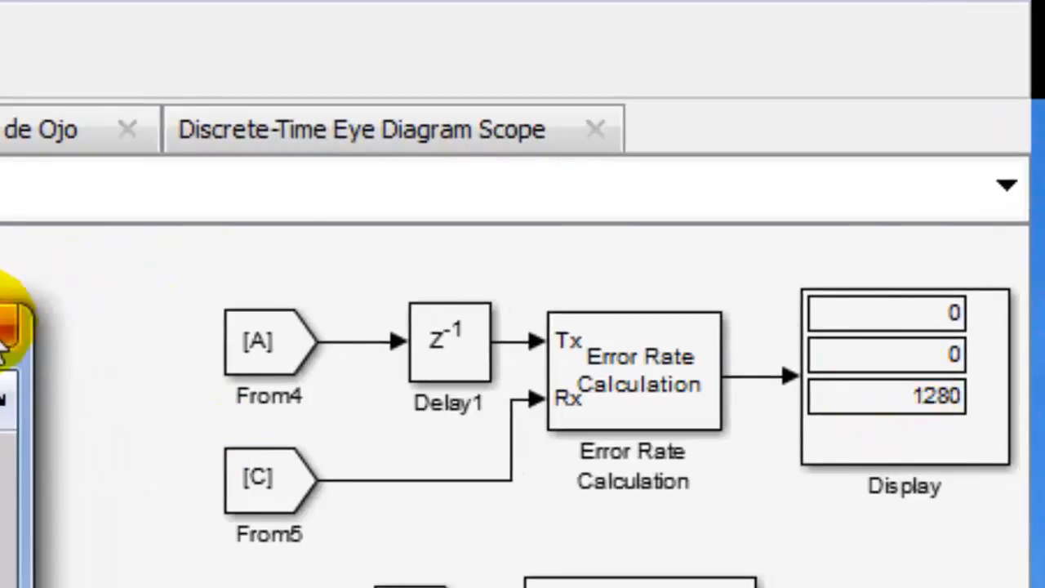
click(1, 336)
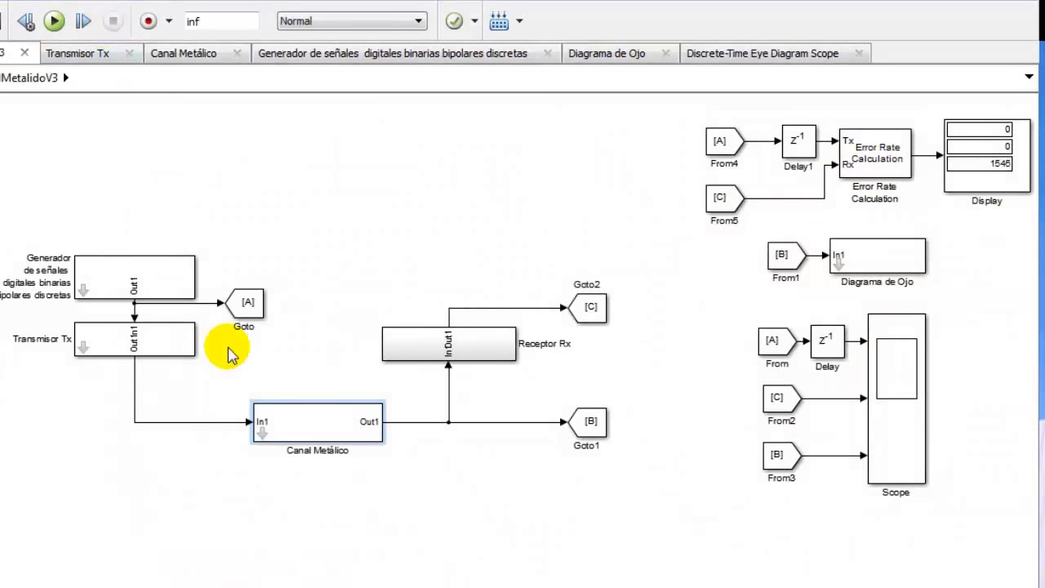
- Set the linear attenuation of the Canal Metálico block to 200 and run the simulation
double_click(280, 426)
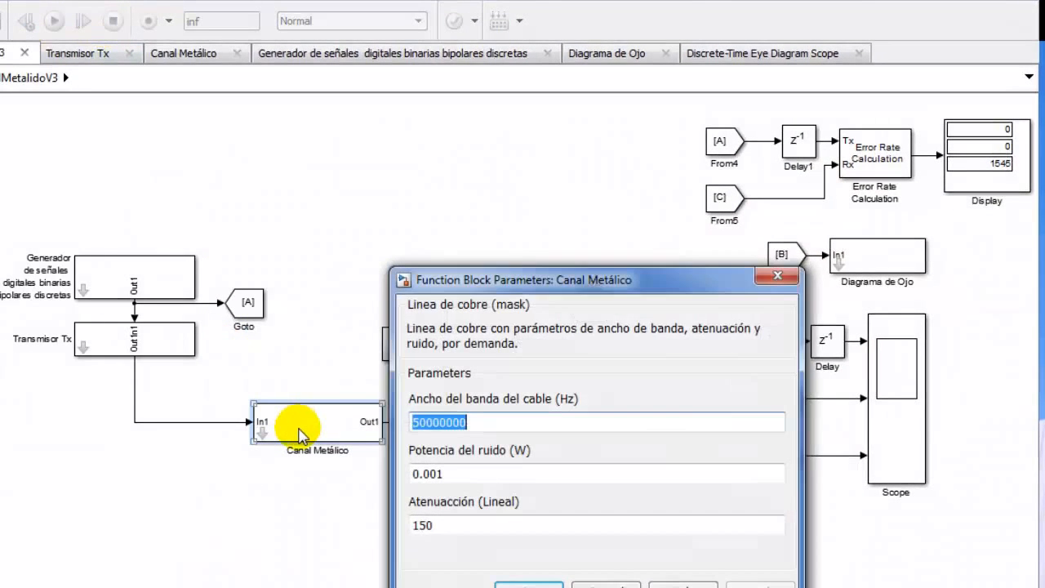
double_click(454, 525)
text(200)
click(530, 585)
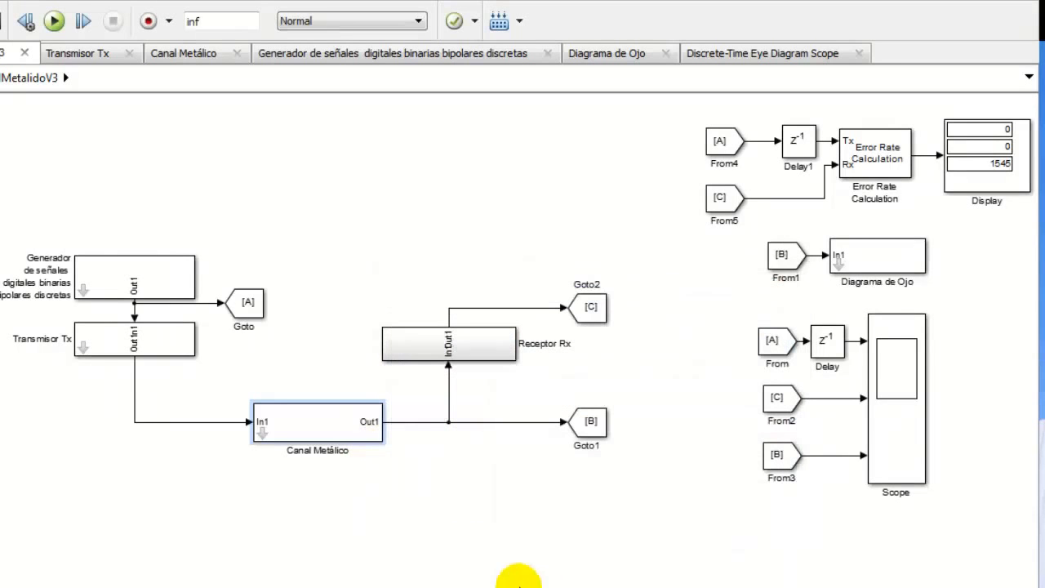
click(55, 22)
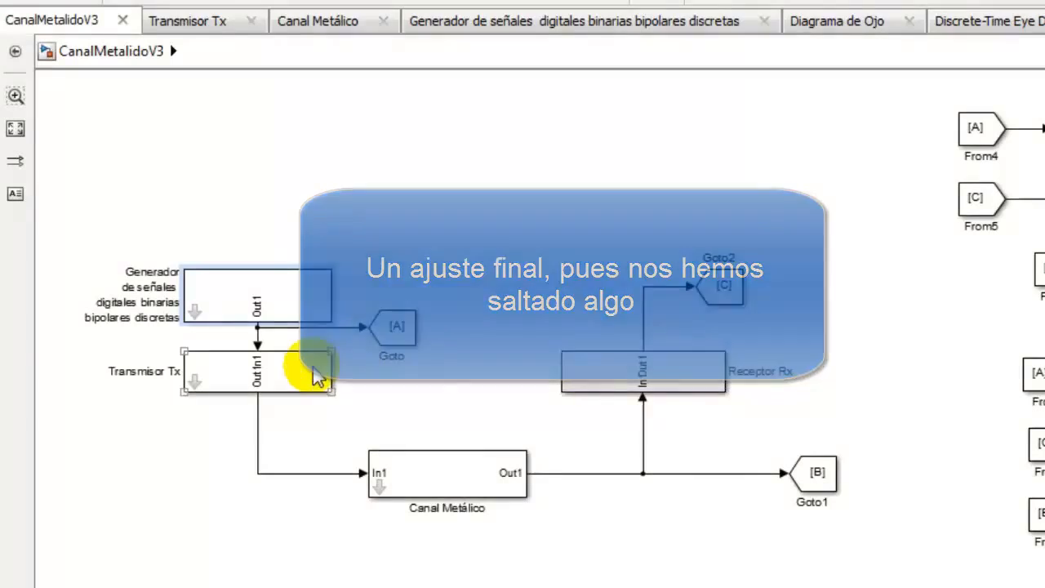
- Review the Canal Metálico block's bandwidth, noise power and attenuation, and the binary signal generator's bit rate
click(615, 384)
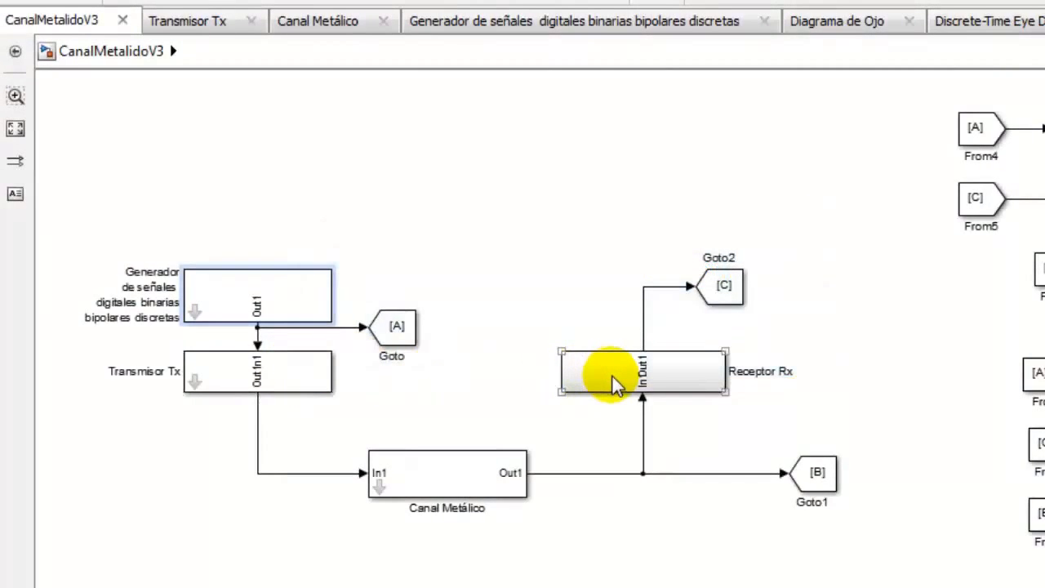
double_click(469, 476)
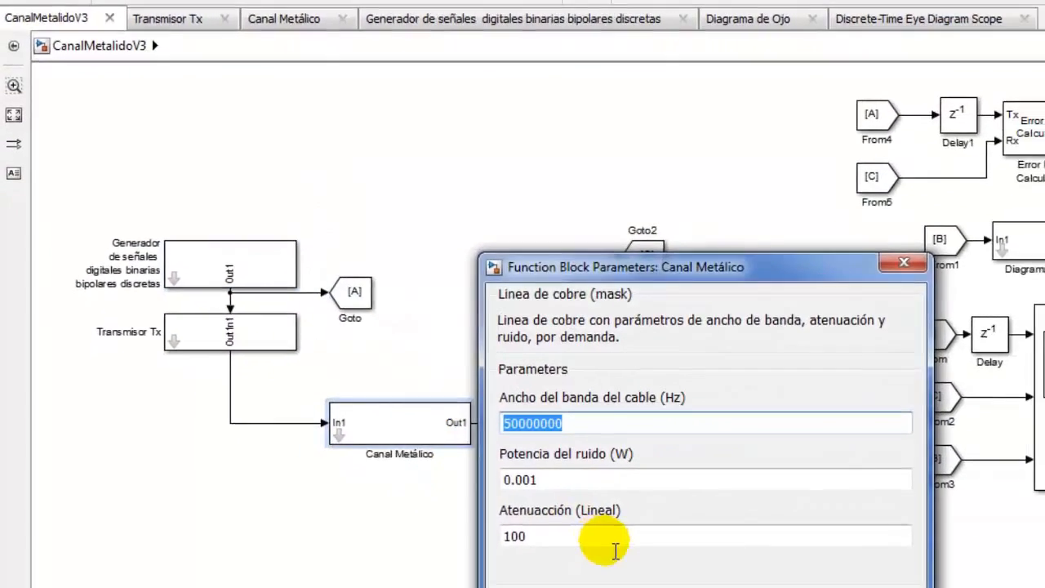
double_click(654, 533)
click(639, 587)
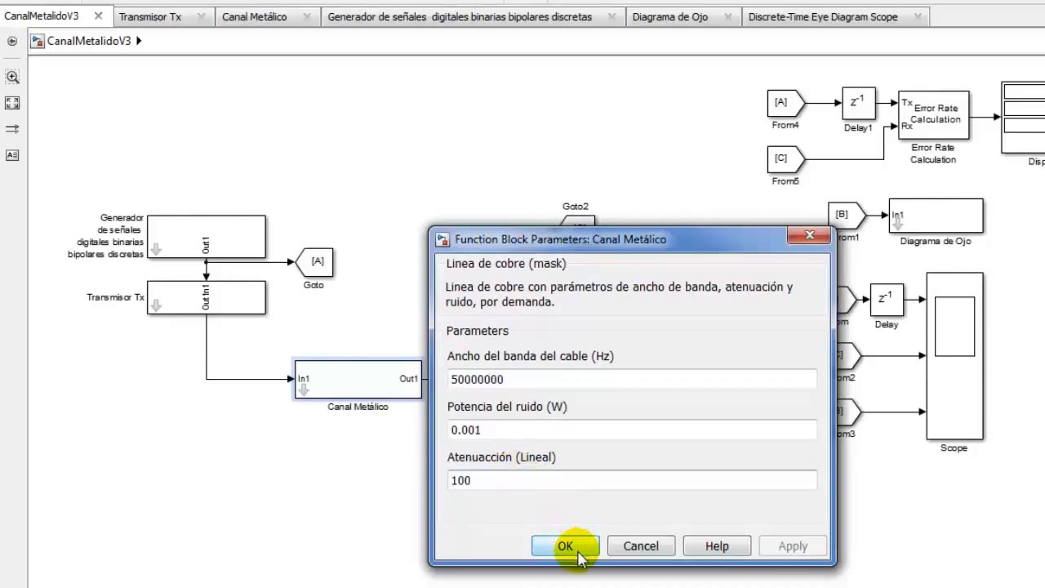
double_click(258, 245)
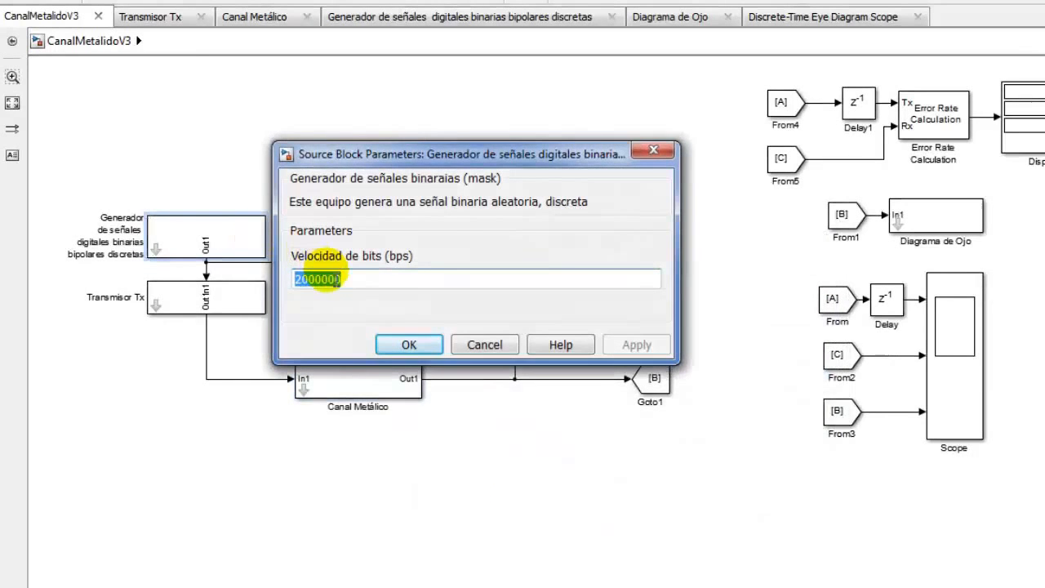
click(410, 345)
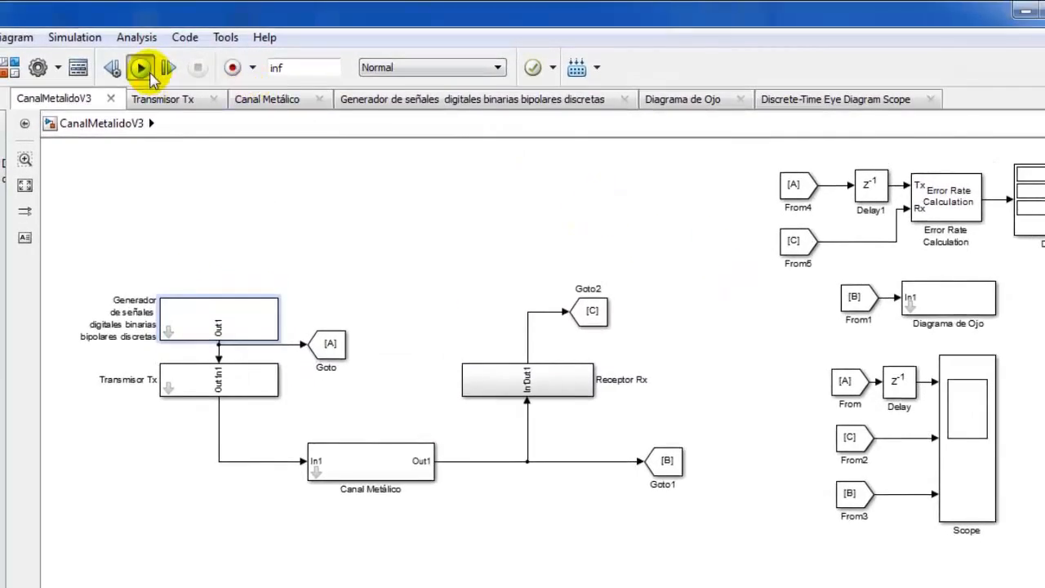
- Run the simulation, move the eye diagram aside to check the error display, close the diagram, and stop the simulation
click(141, 68)
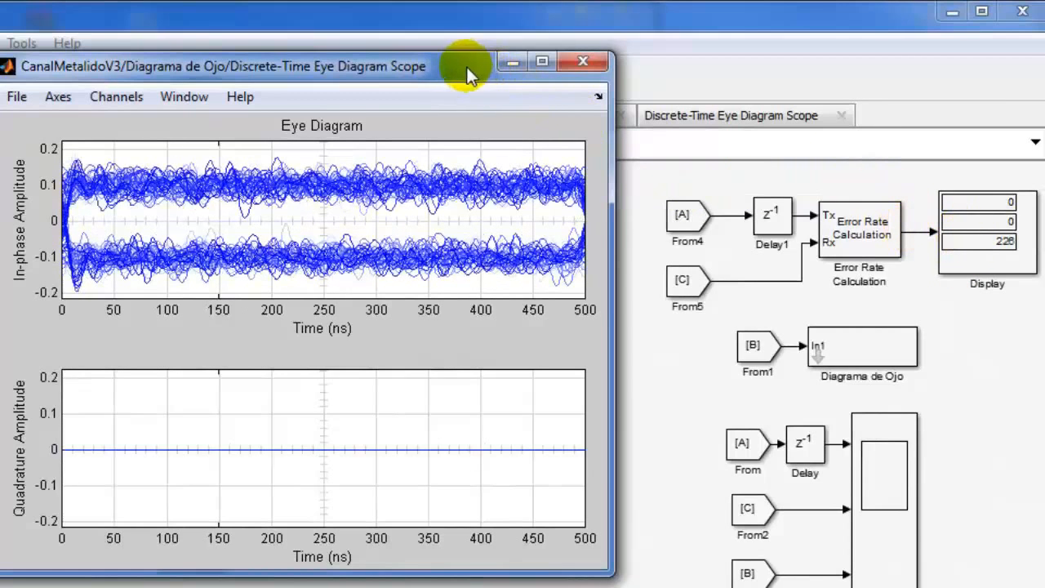
drag(470, 75, 444, 237)
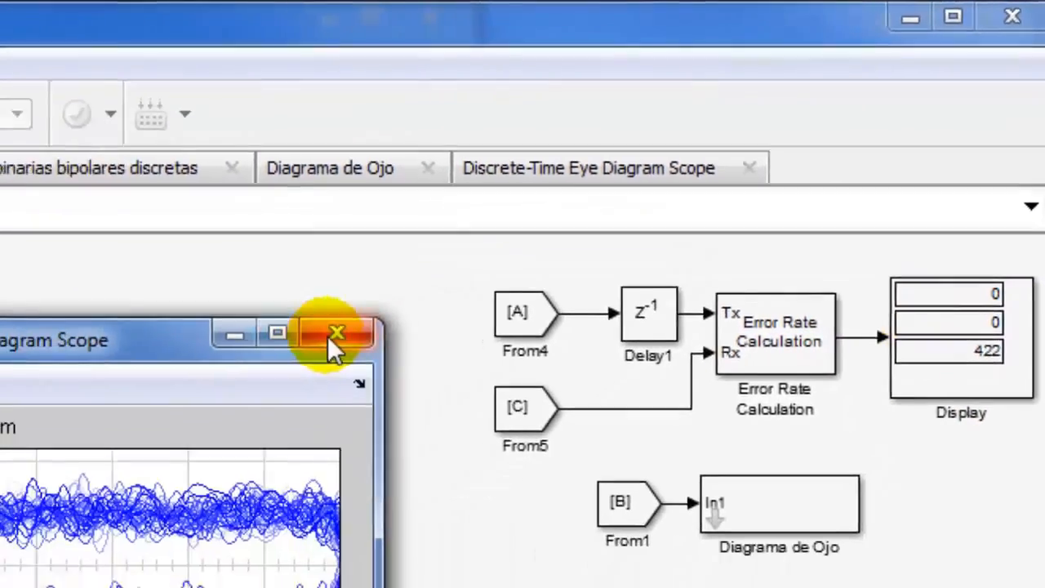
click(237, 378)
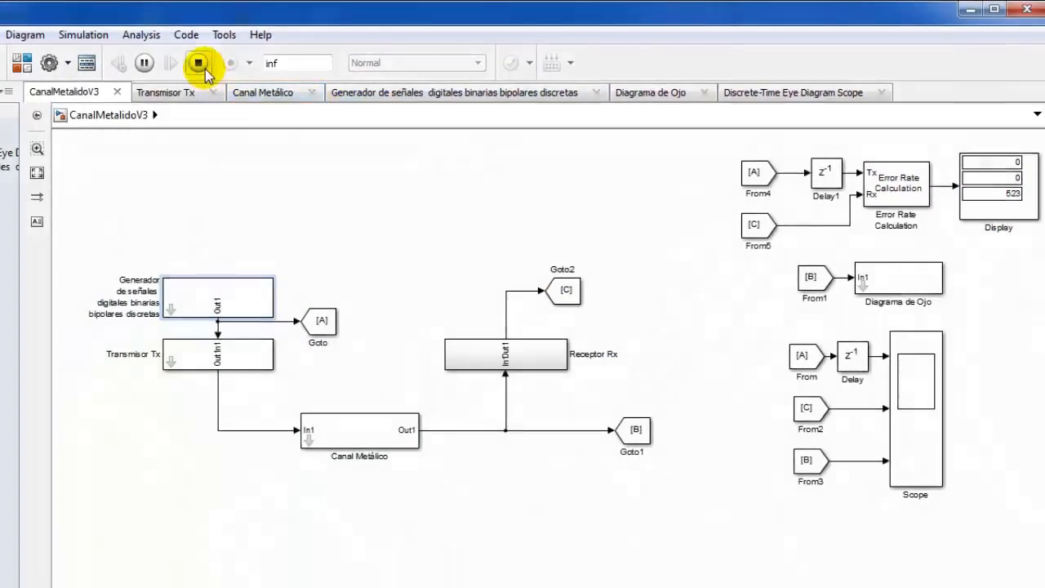
click(202, 68)
- Set the binary signal generator's bit rate to 1000000 bps
double_click(220, 298)
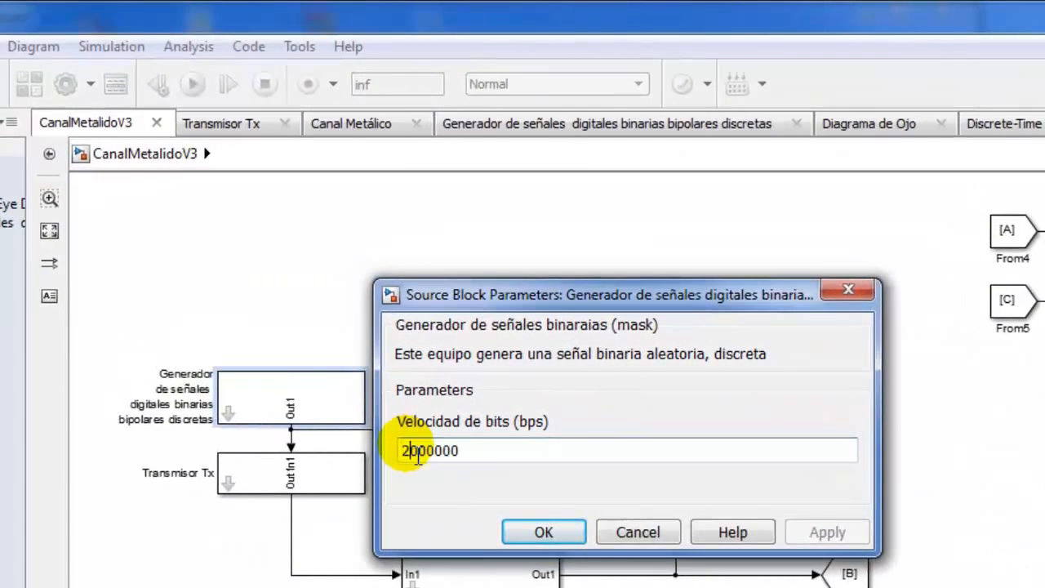
key(BackSpace)
text(1)
click(541, 531)
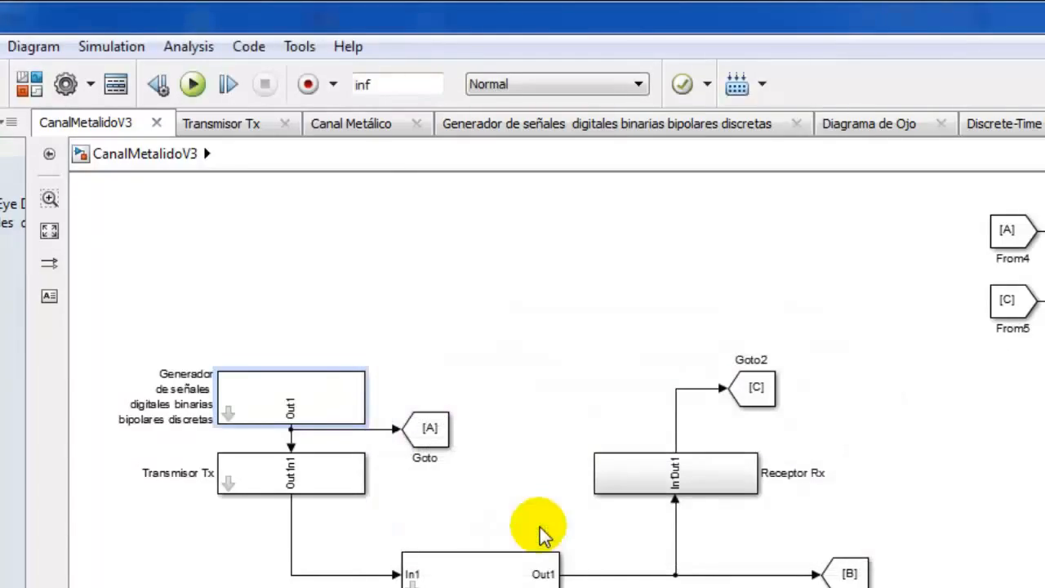
- Run the simulation to check the eye diagram and error display, close the diagram, and stop the simulation
click(194, 85)
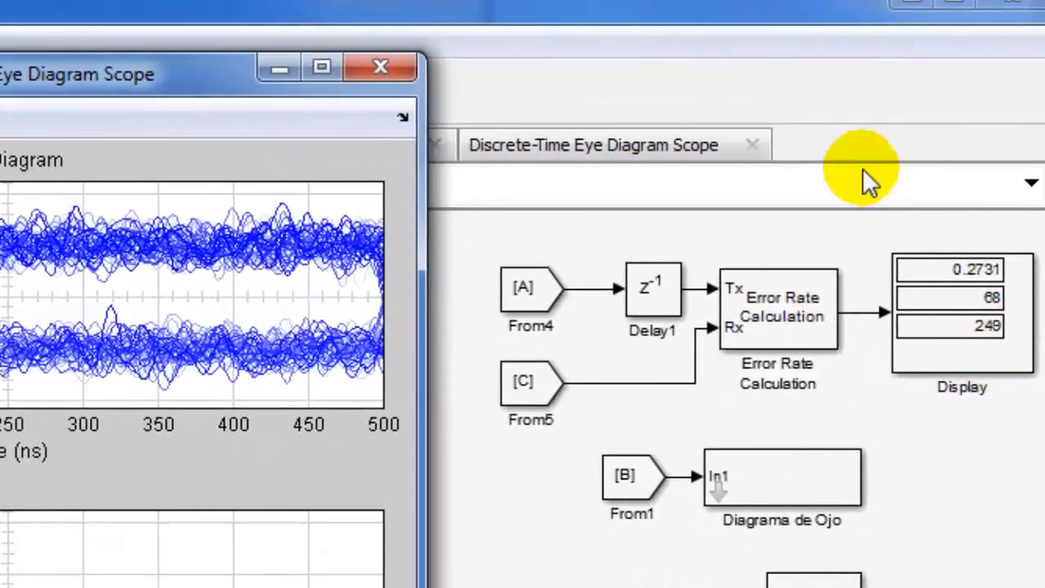
click(396, 65)
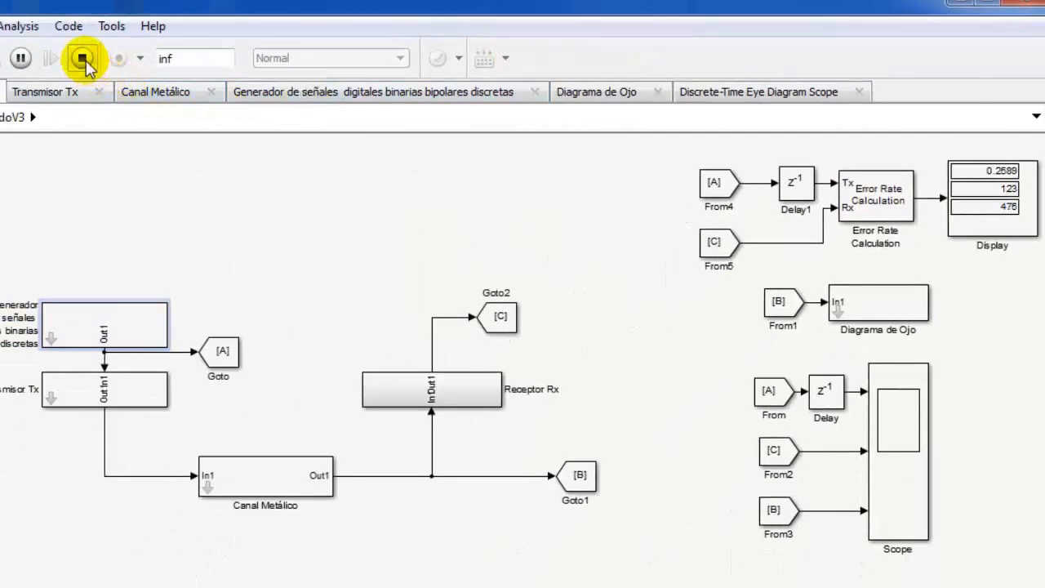
click(83, 59)
- Check the sample times of the Zero-Order Hold and Zero-Order Hold1 blocks inside Receptor Rx, and return to the top-level model
click(391, 403)
double_click(415, 406)
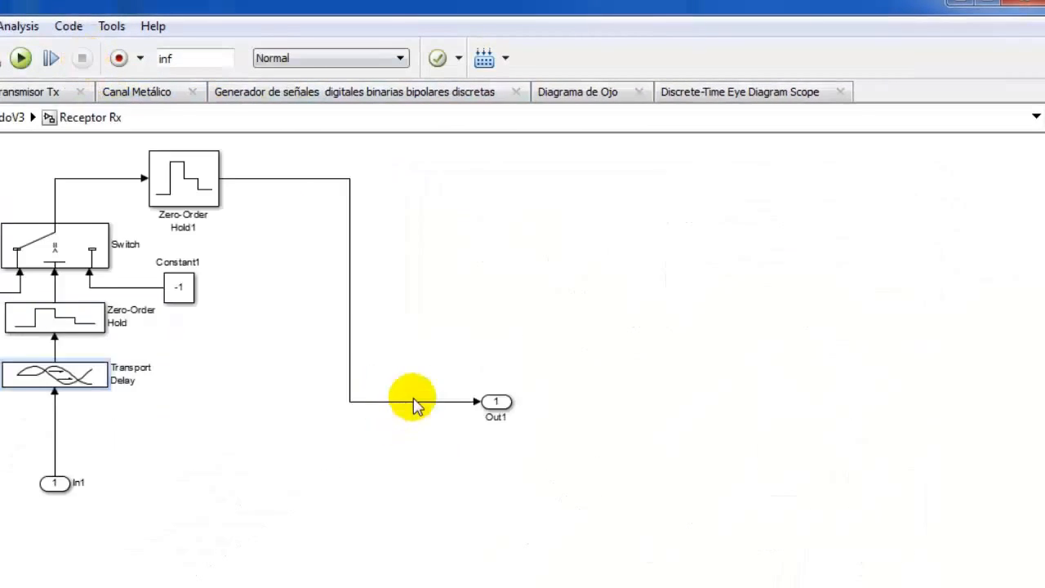
click(77, 263)
double_click(243, 310)
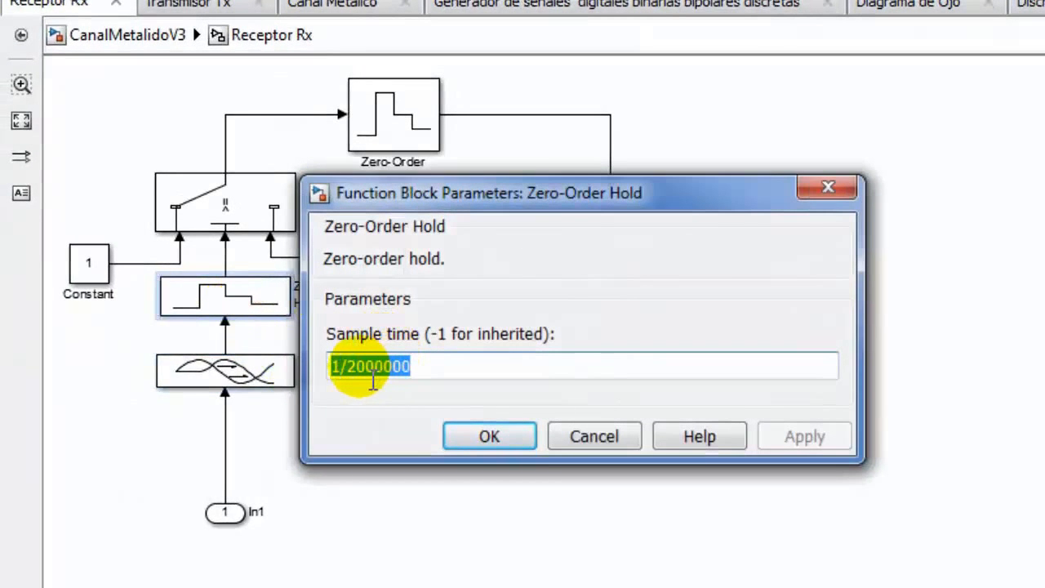
click(525, 430)
double_click(389, 111)
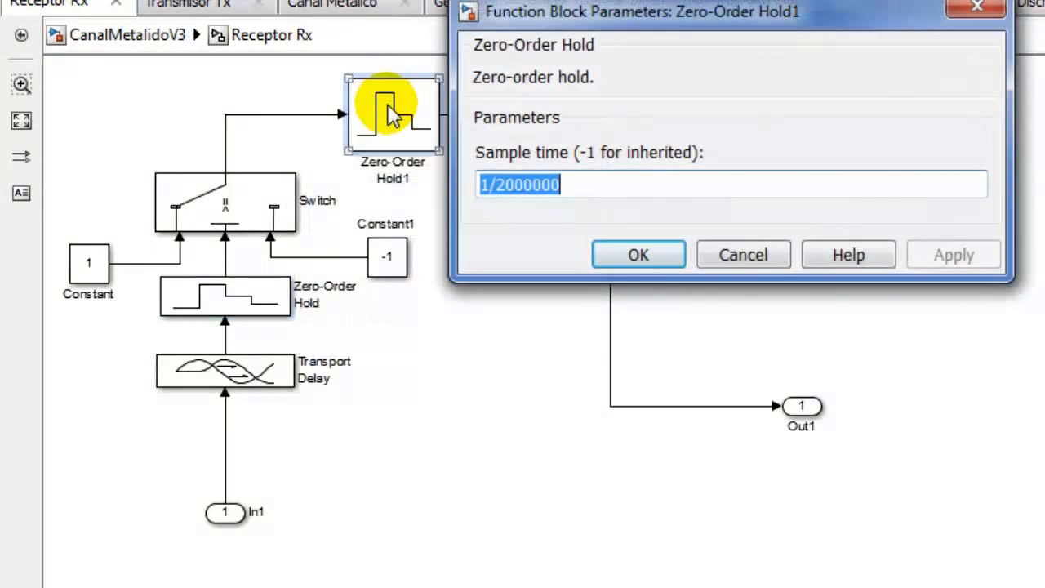
click(658, 262)
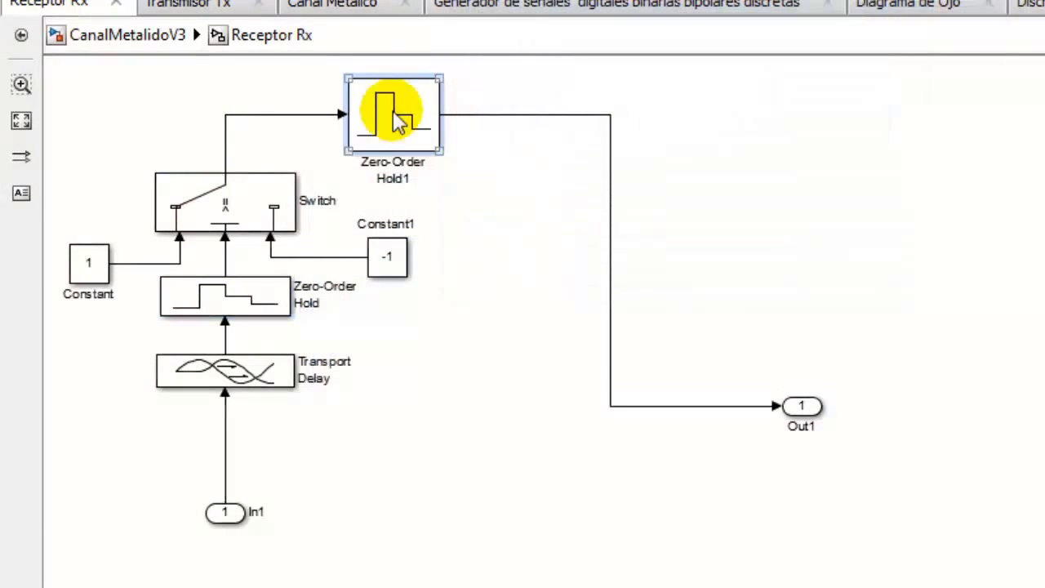
click(157, 35)
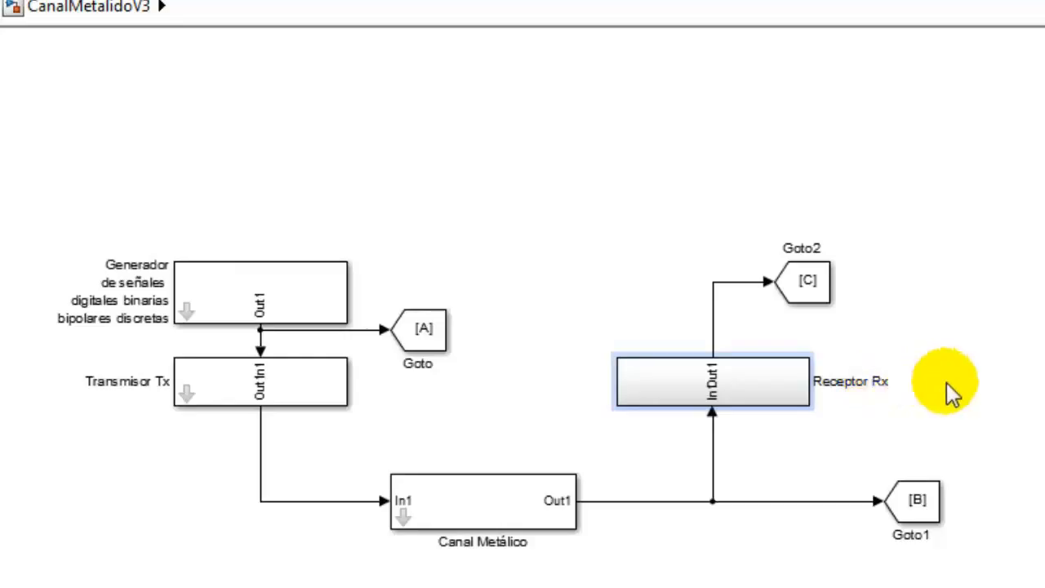
- Rename the Receptor Rx block as Decisor de Umbral
key(Delete)
key(Delete)
key(BackSpace)
key(BackSpace)
key(BackSpace)
key(BackSpace)
key(BackSpace)
key(BackSpace)
key(BackSpace)
key(BackSpace)
key(BackSpace)
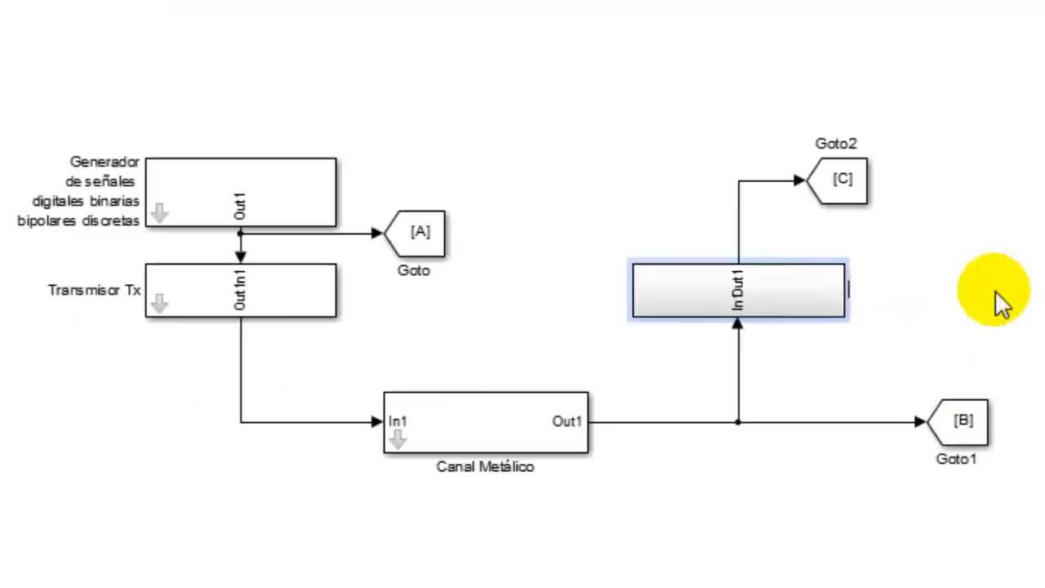
click(934, 336)
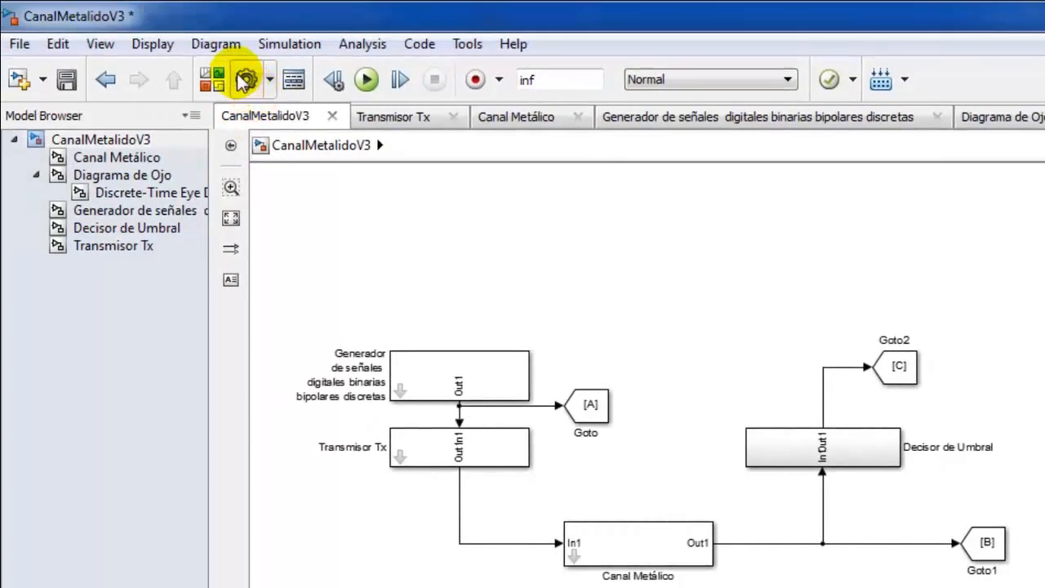
- Insert a Gain block on the line feeding the Decisor de Umbral and rotate it to point upward
click(243, 77)
click(223, 138)
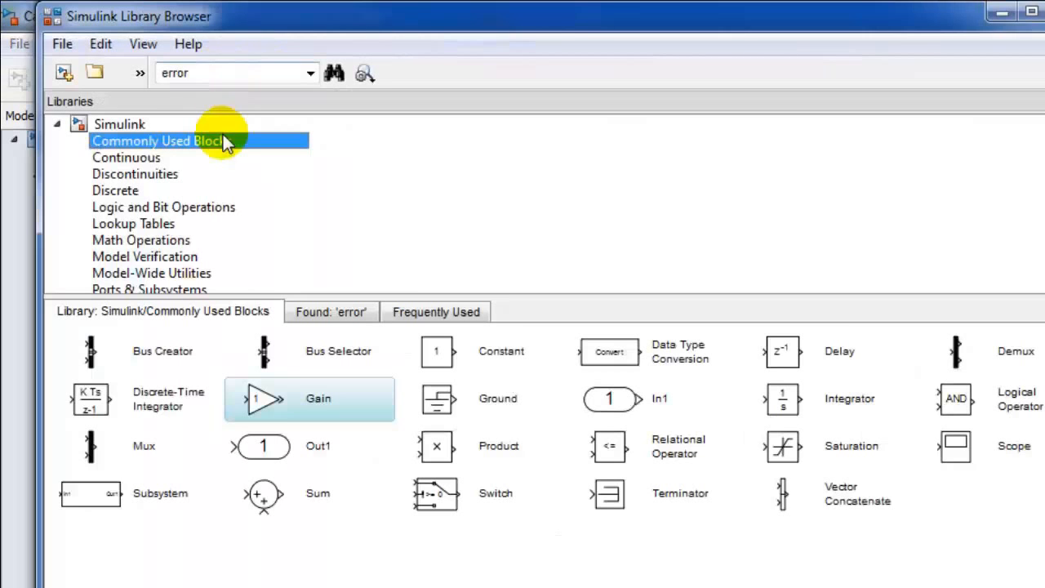
drag(265, 398, 368, 291)
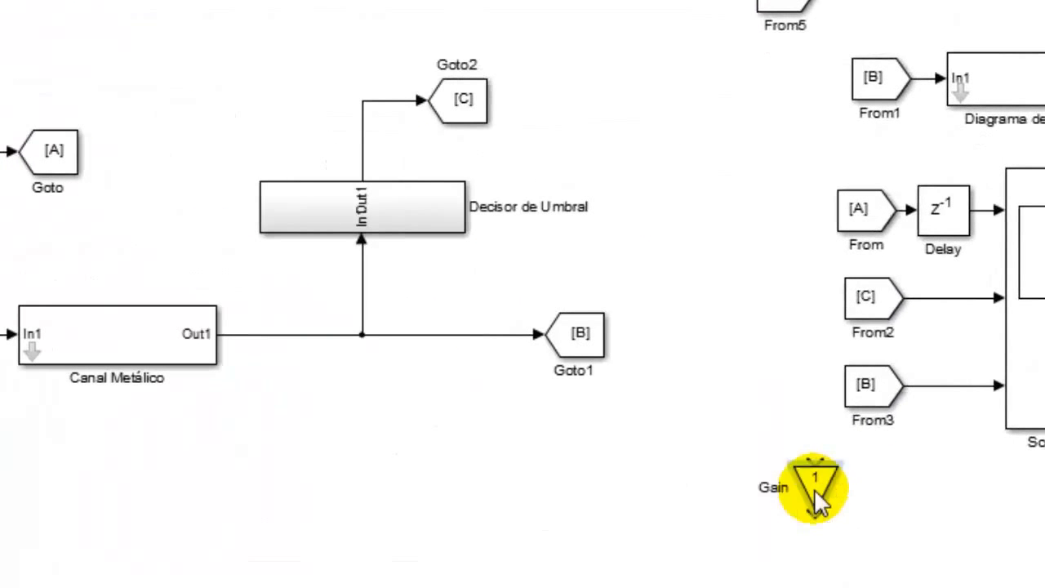
key(ctrl+r)
key(ctrl+r)
- Set the gain of the new Gain block to the variable GananciaRx
double_click(366, 291)
text(GananciaRx)
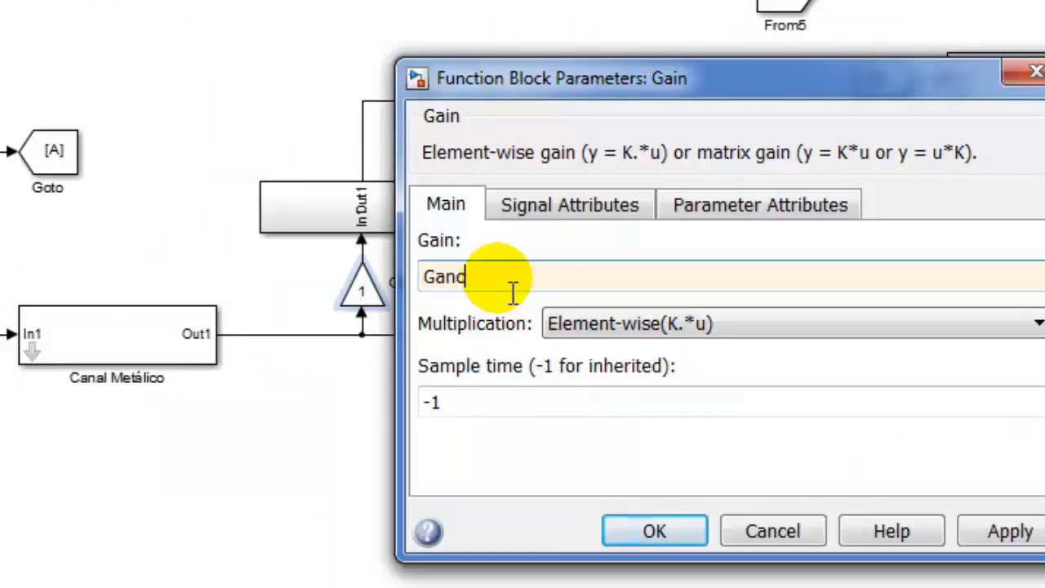
click(659, 531)
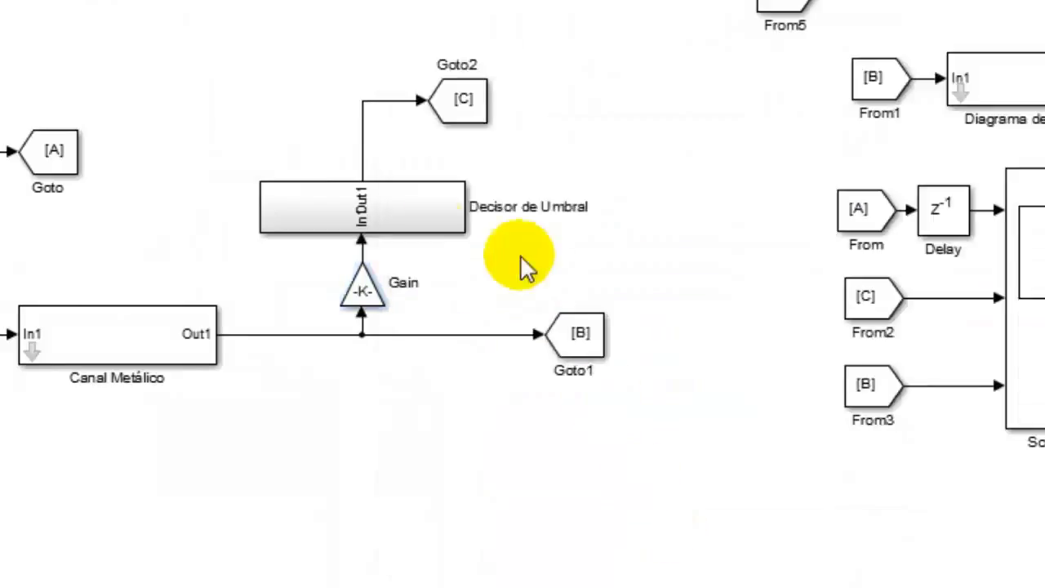
- Group the Gain and Decisor de Umbral blocks into a subsystem, rotate it upright, and align it above the channel output line
click(307, 201)
drag(545, 315, 800, 465)
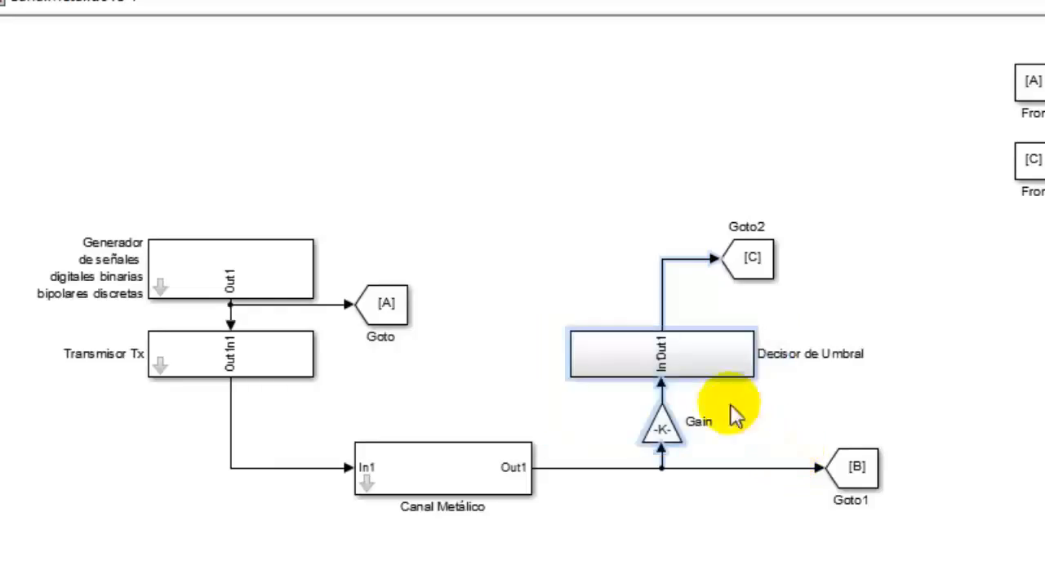
right_click(716, 363)
click(817, 550)
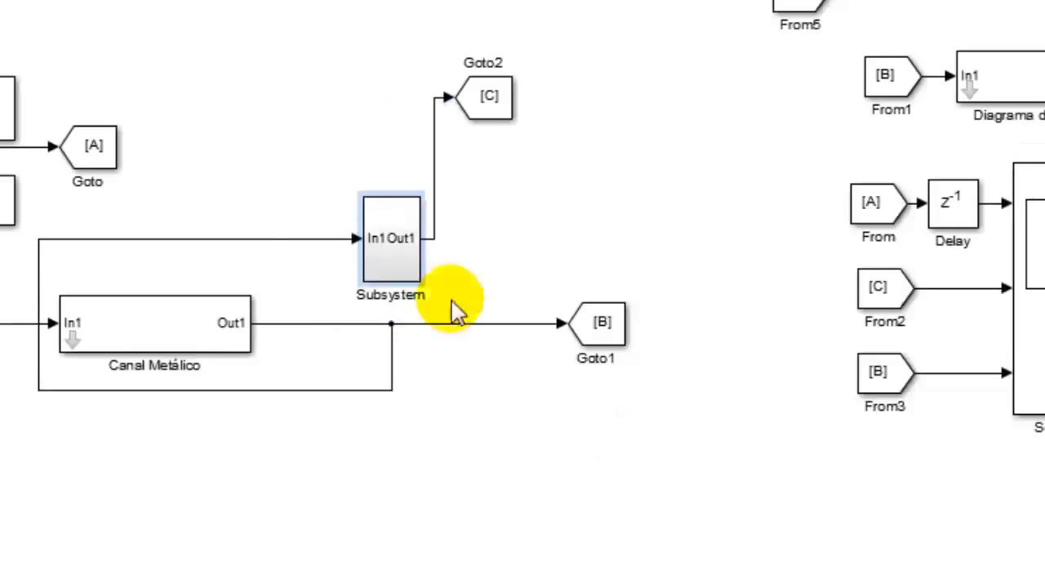
key(ctrl+r)
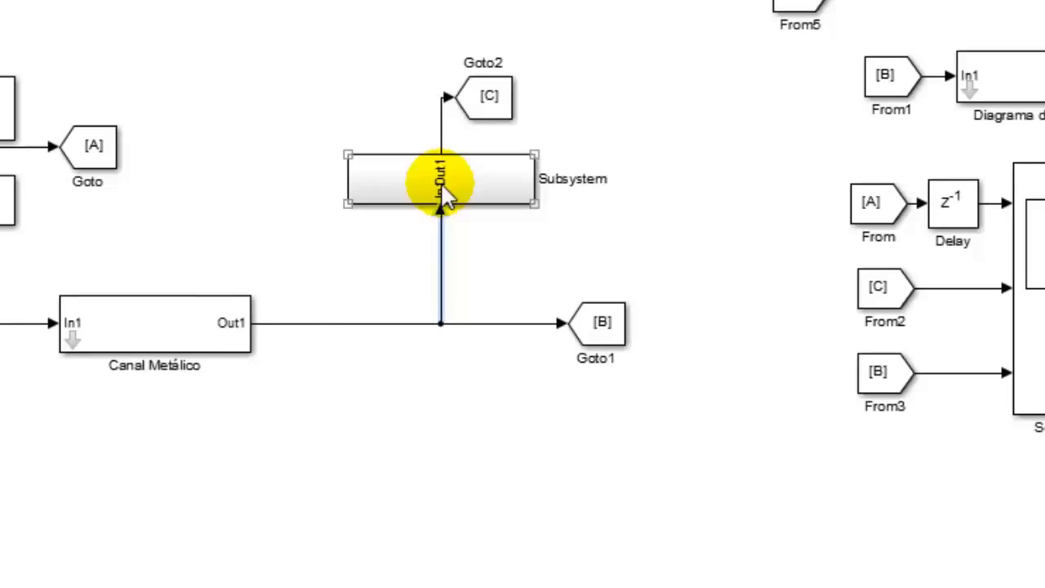
drag(441, 182, 446, 198)
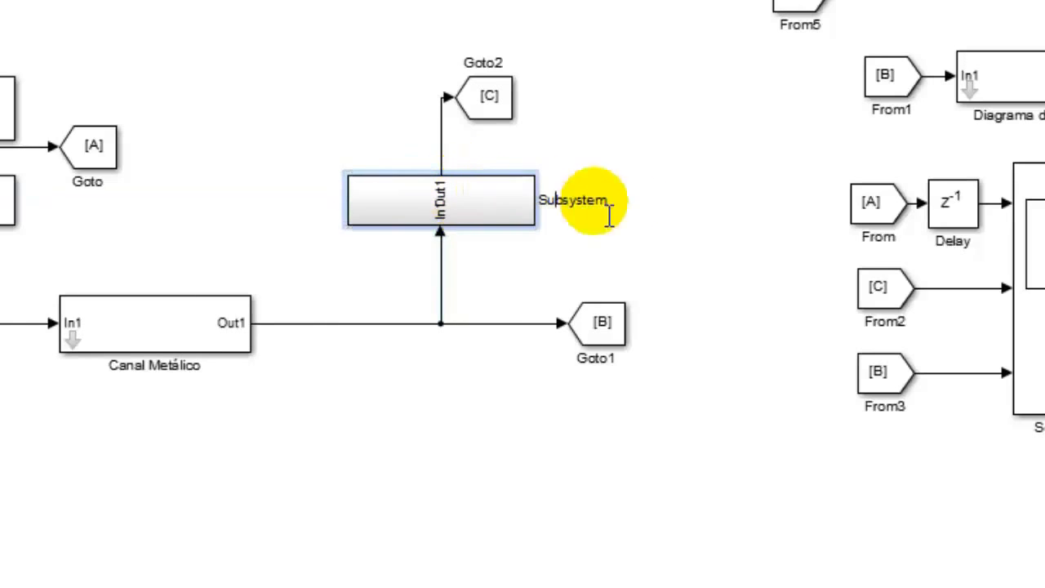
- Name the new subsystem Receptor Rx
double_click(626, 202)
text(Receptor Rx)
click(625, 206)
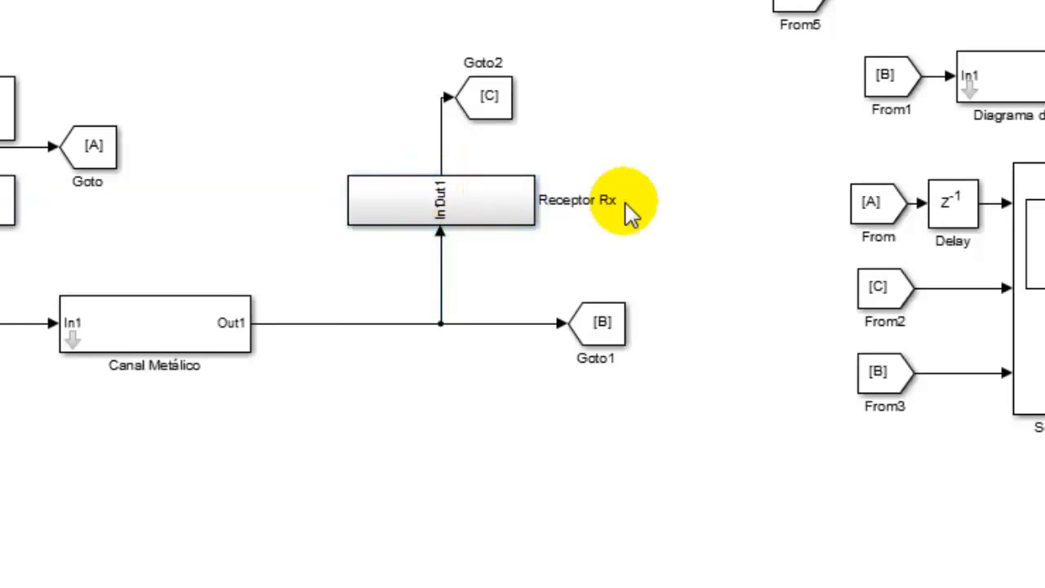
- Open the Receptor Rx subsystem and check the Gain block's parameters without changing them
click(510, 209)
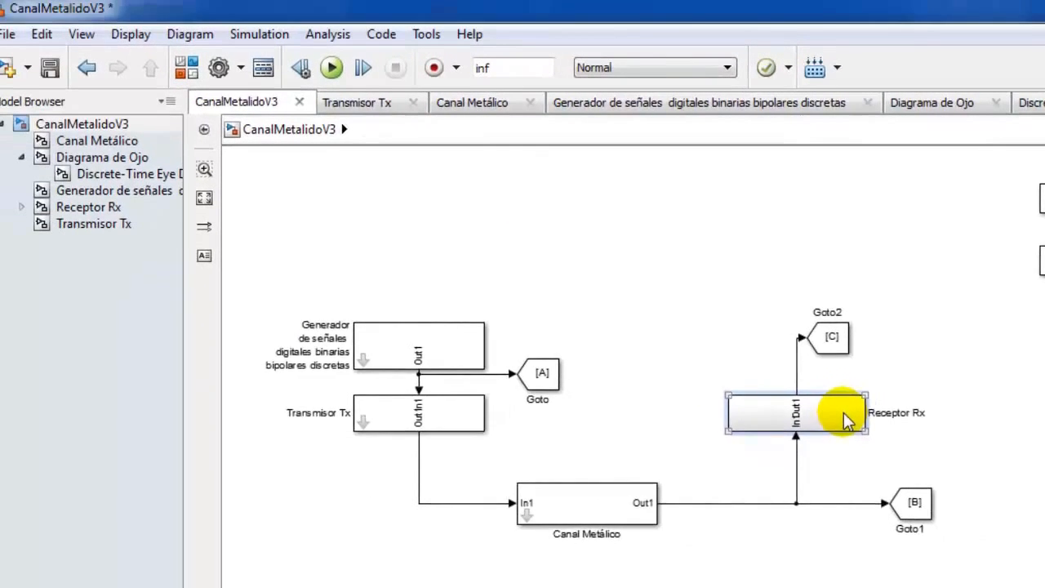
double_click(768, 351)
double_click(315, 307)
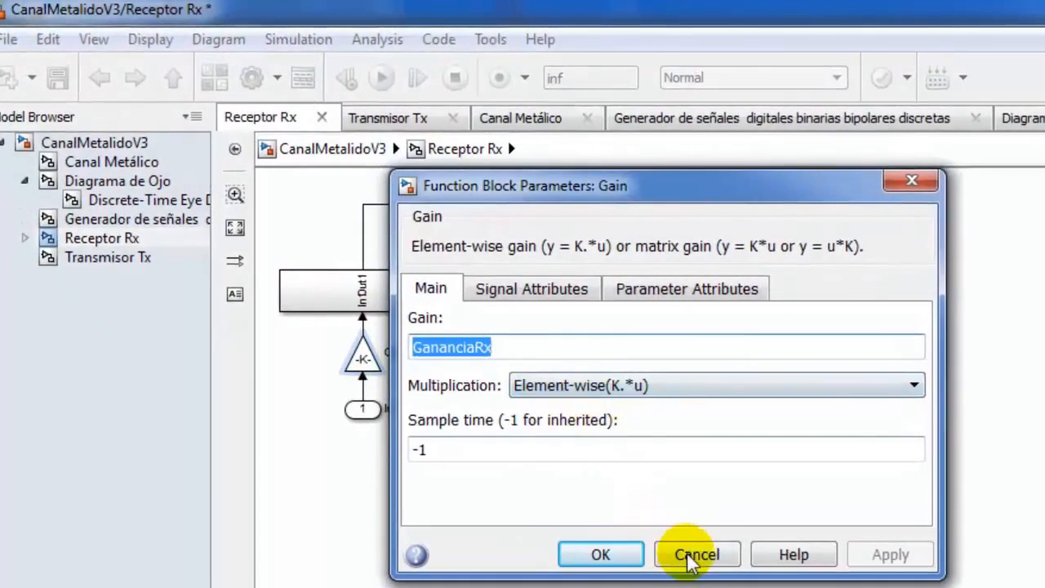
click(633, 504)
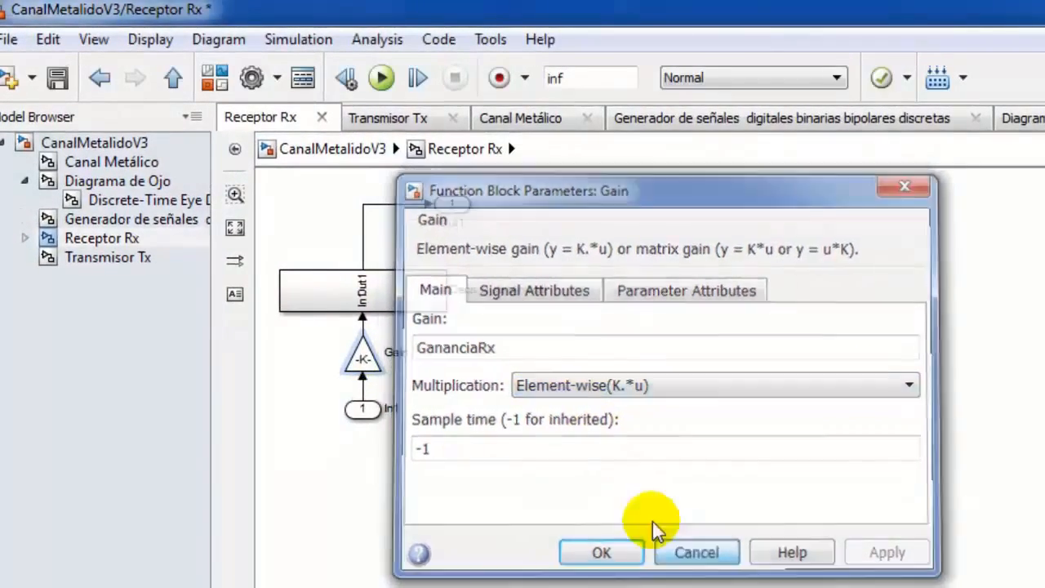
- Inside Decisor de Umbral, set the sample time of both the Zero-Order Hold and Zero-Order Hold1 blocks to 1/RataRx
double_click(365, 292)
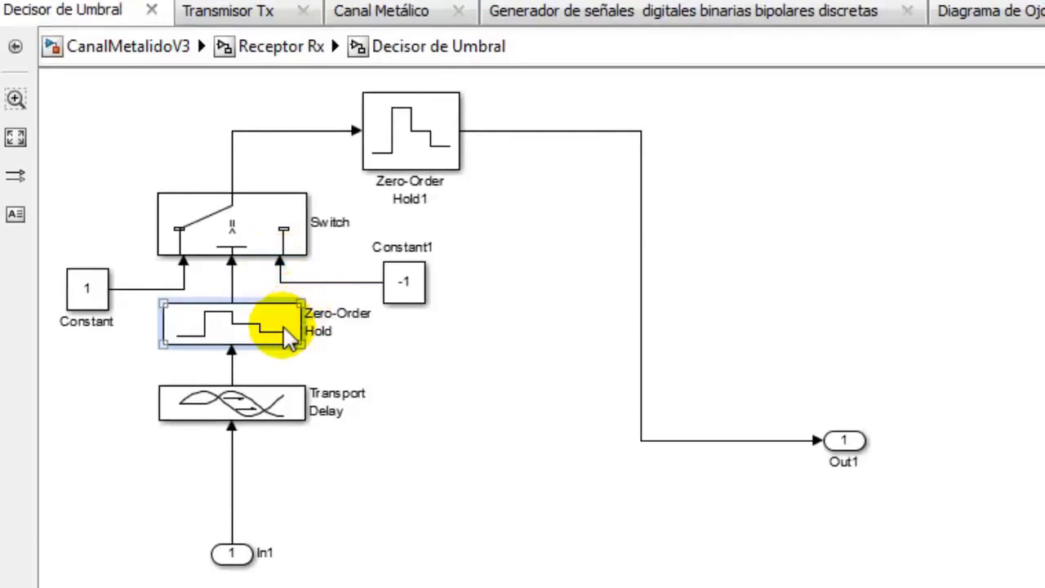
double_click(278, 327)
click(479, 413)
key(BackSpace)
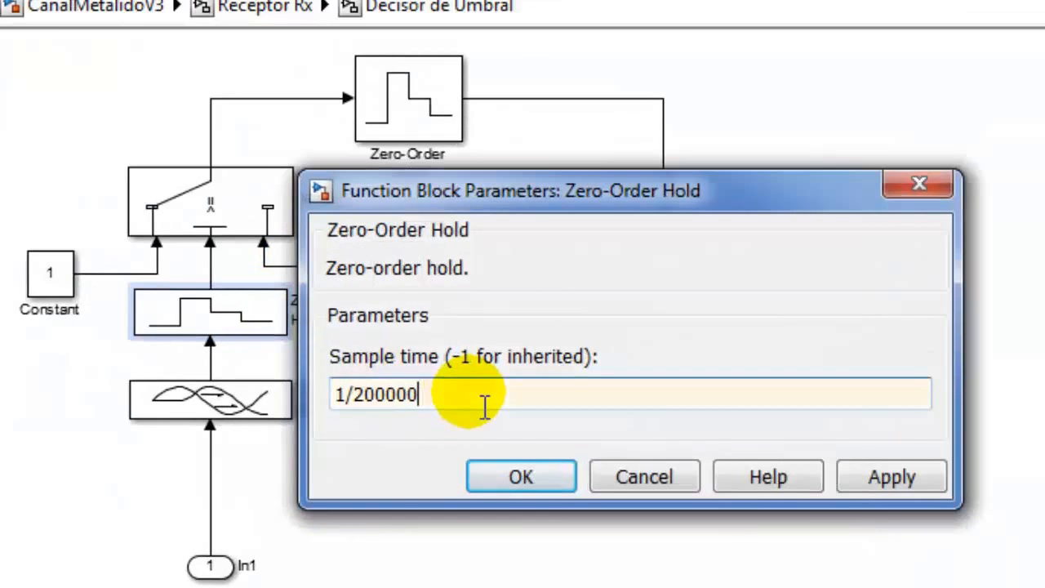
click(509, 479)
double_click(397, 94)
click(646, 187)
key(BackSpace)
key(BackSpace)
key(BackSpace)
key(BackSpace)
key(BackSpace)
key(BackSpace)
key(BackSpace)
text(r)
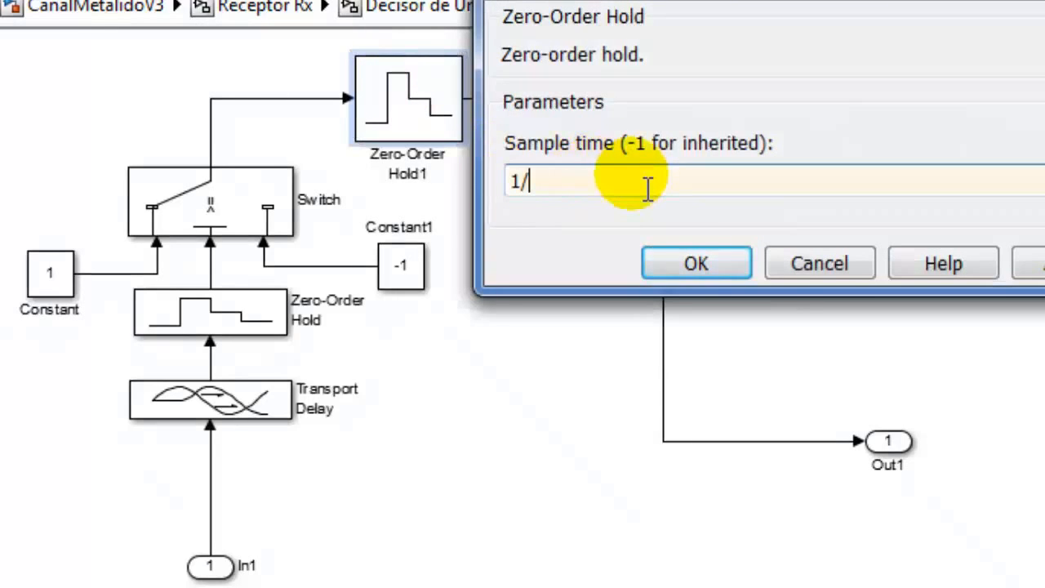
text(ataRx)
click(698, 263)
- Set the time delay of the Transport Delay block to the variable RetardoRx
double_click(210, 400)
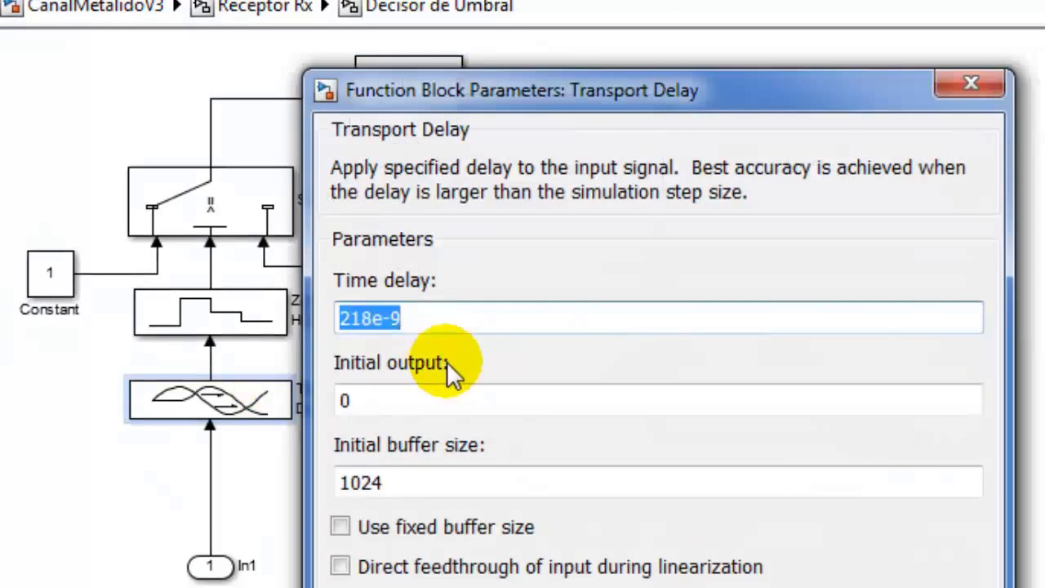
click(445, 319)
text(RetardoR)
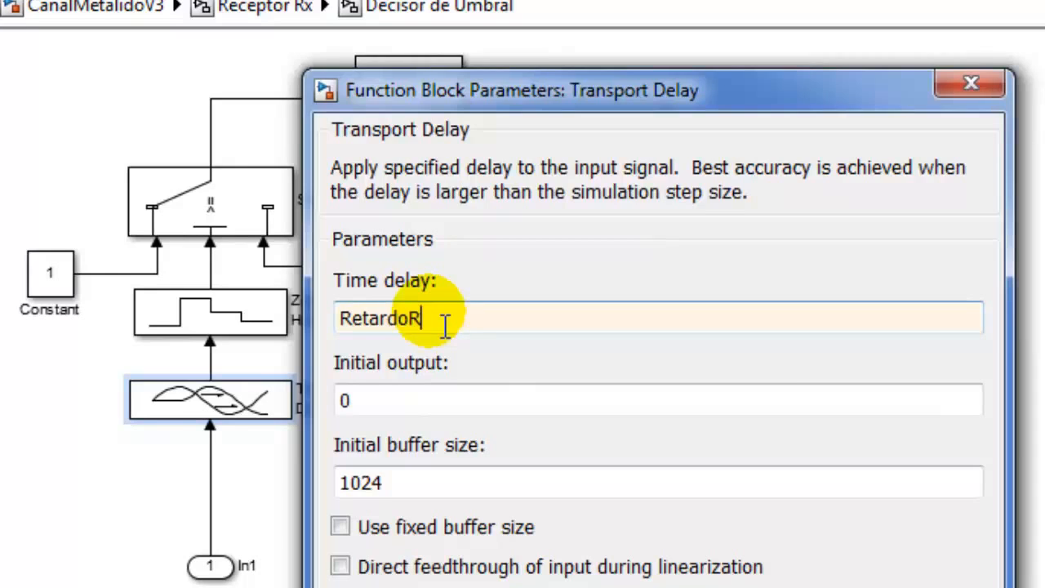
text(x)
click(436, 569)
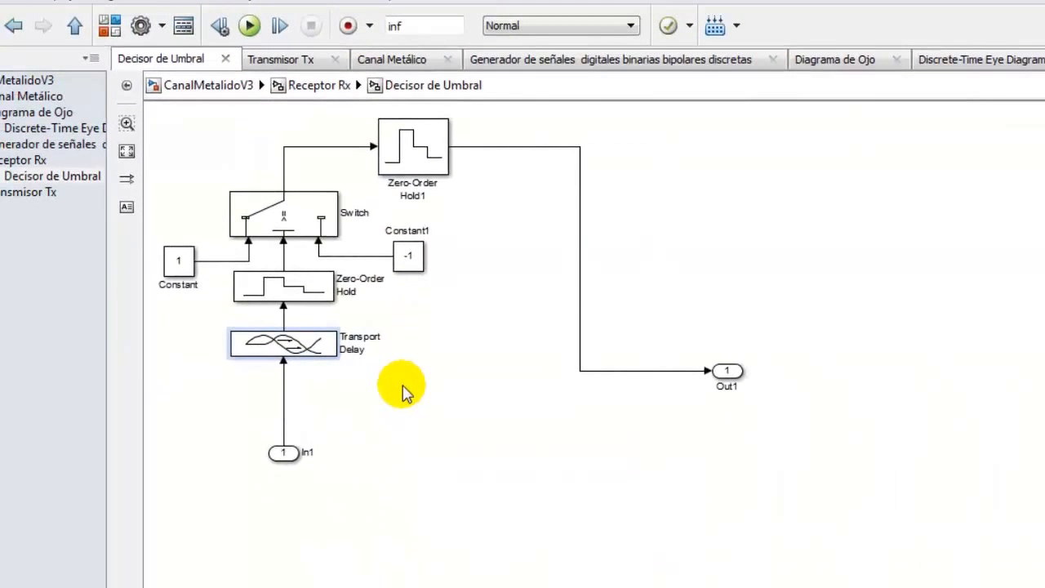
- Create a mask for the top-level Receptor Rx subsystem and add a dialog parameter with the variable RetardoRx
click(226, 86)
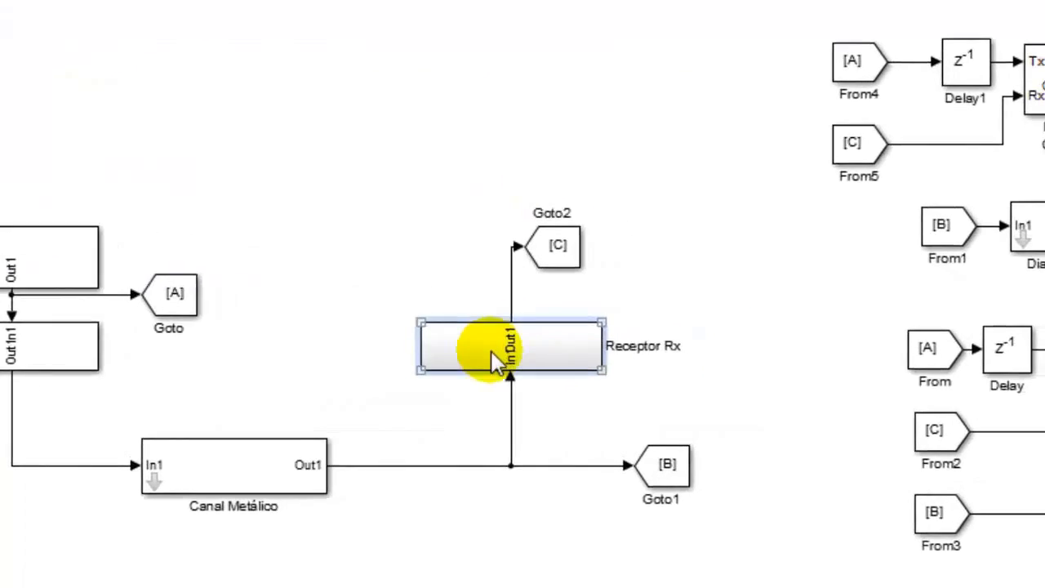
right_click(490, 353)
mouse_move(581, 305)
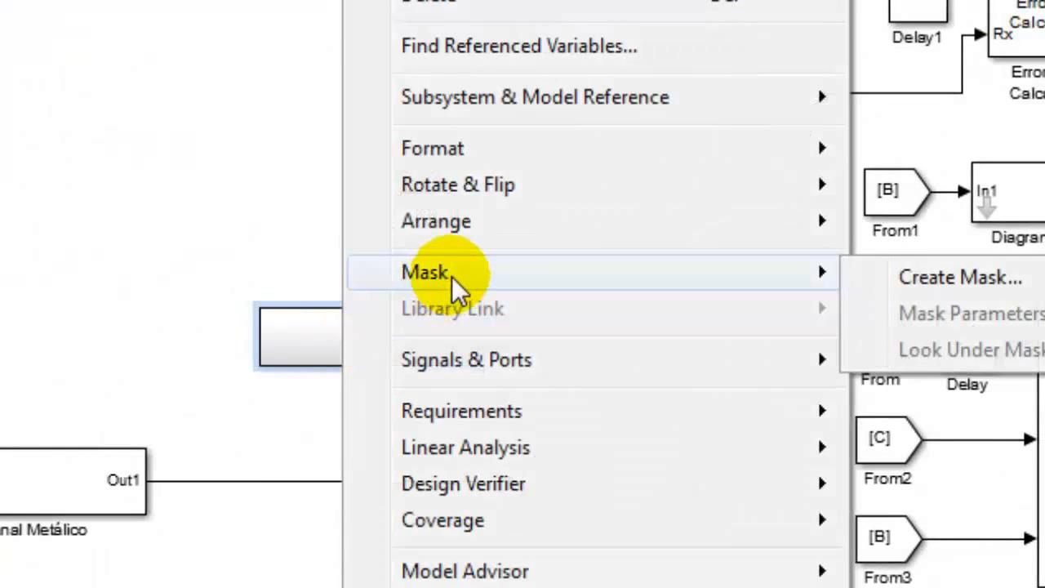
click(929, 279)
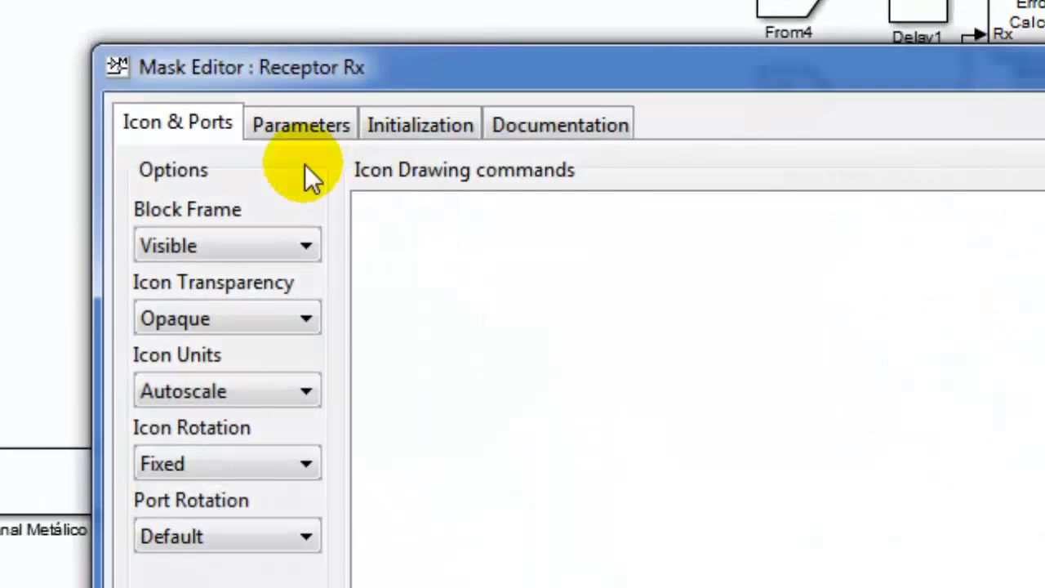
click(314, 125)
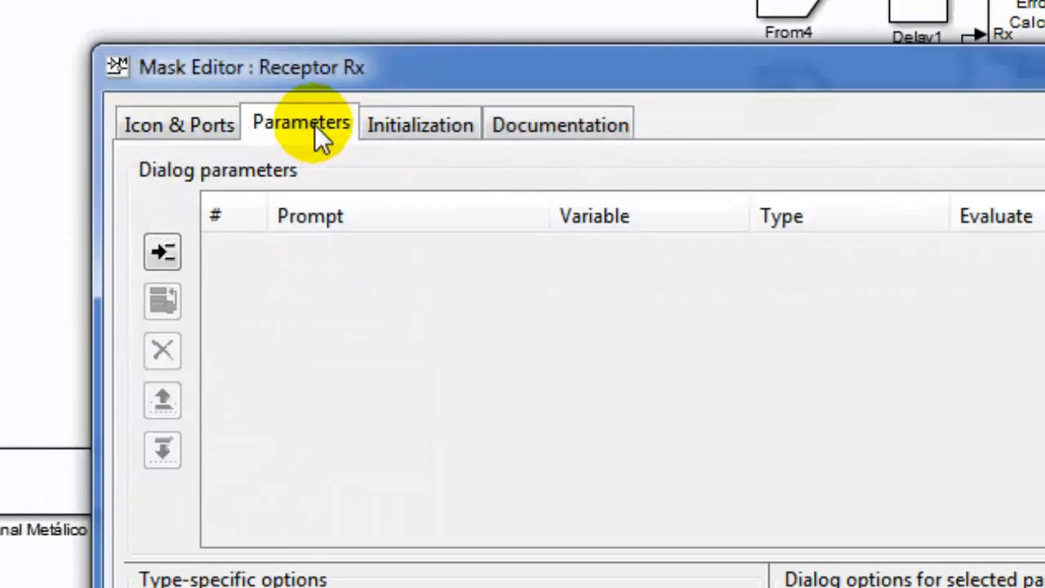
click(167, 253)
click(597, 254)
text(R)
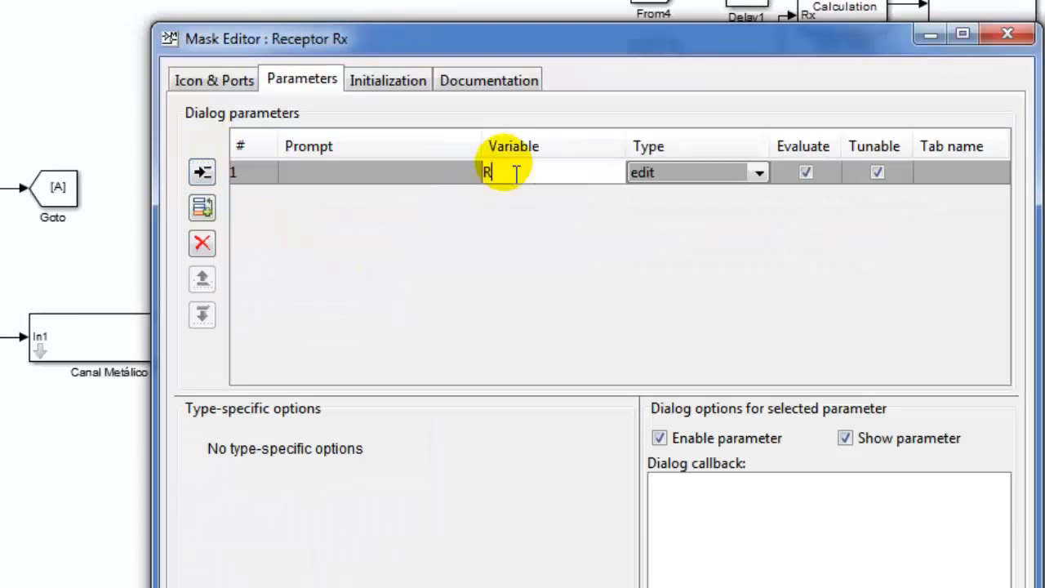
text(etardoRx)
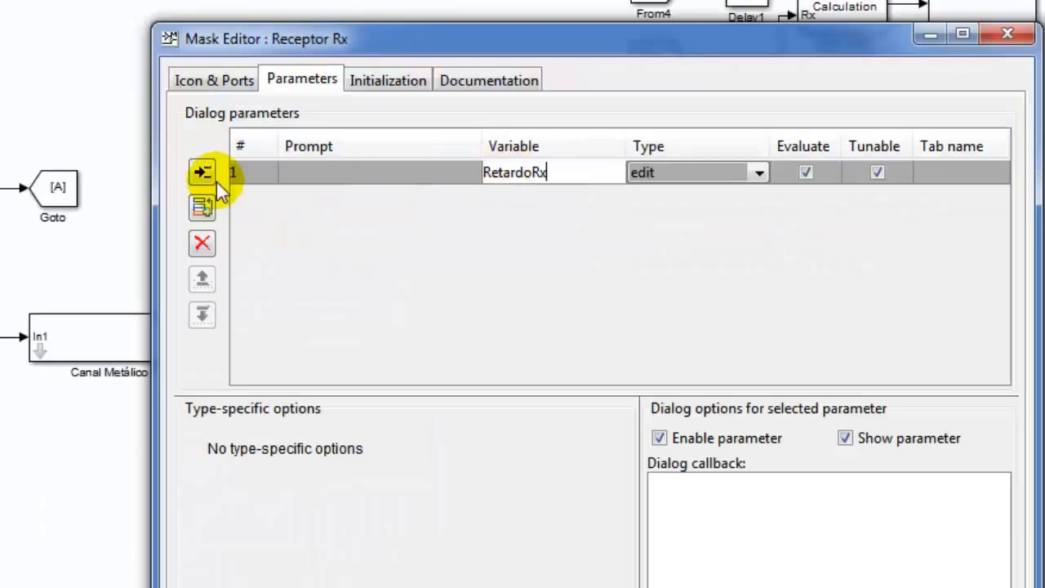
- Add mask parameters for the variables RataRx and GananciaRx, and move RataRx to the first row
click(202, 171)
click(530, 196)
click(203, 172)
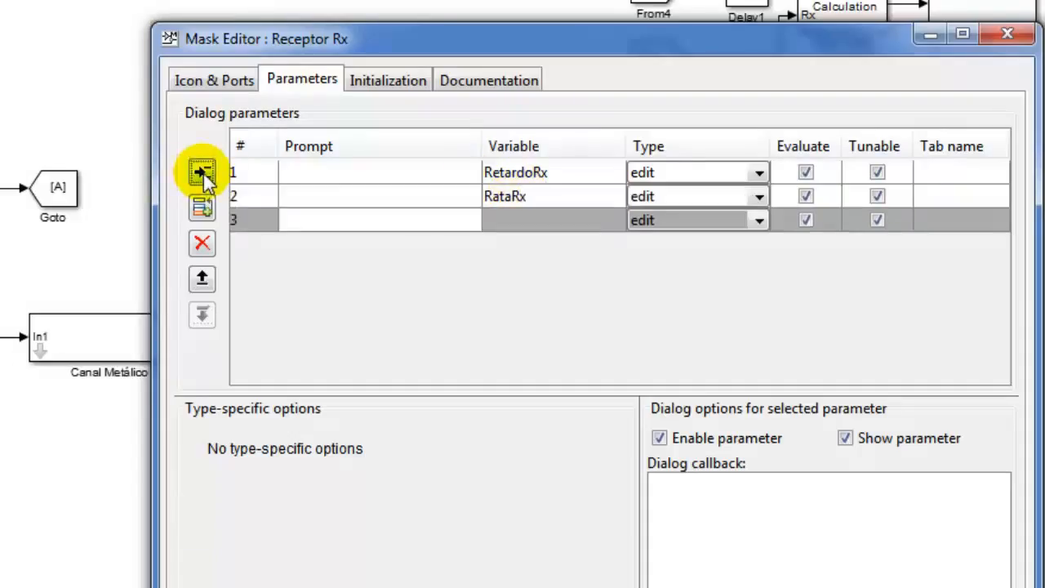
text(GananciaRx)
click(245, 196)
click(202, 278)
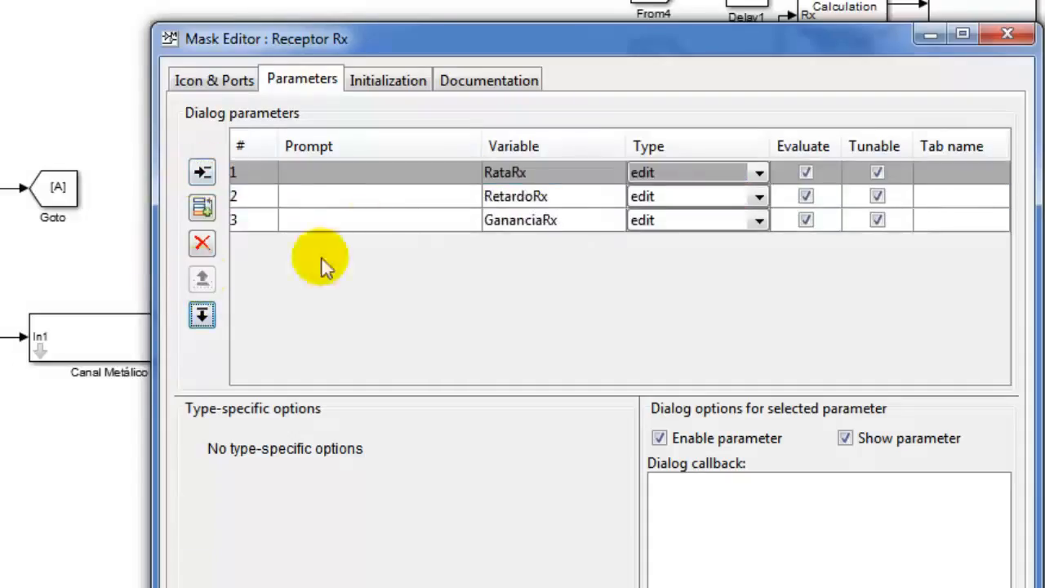
- Order the mask parameters RataRx, GananciaRx, RetardoRx and prompt them "Rata de bits recibidos", "Ganancia del Receptor" and "Retardo a inducir a la señal recibida"
click(385, 221)
click(202, 279)
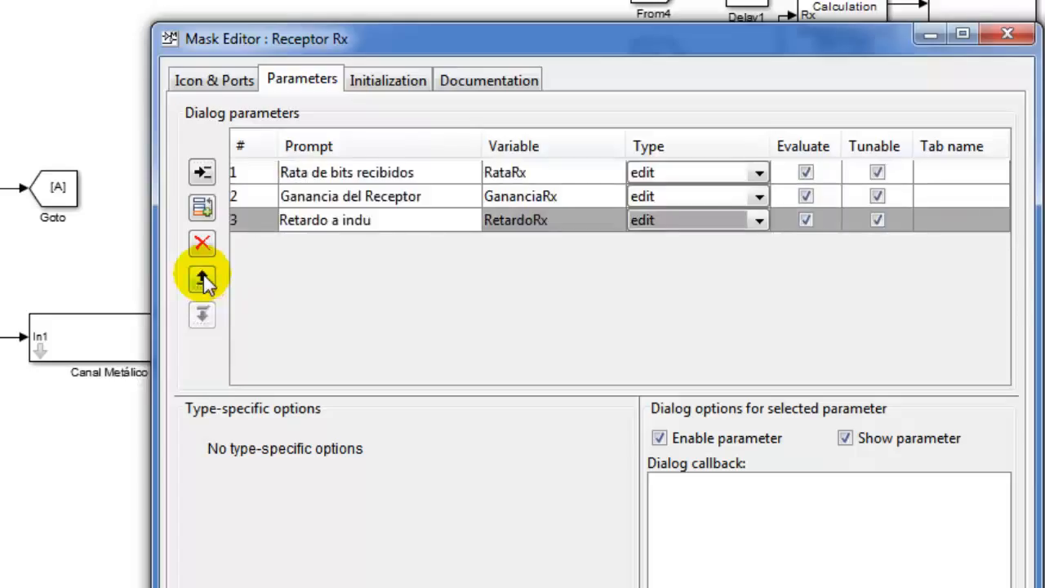
text(cir a la s)
text(eñal )
text(re)
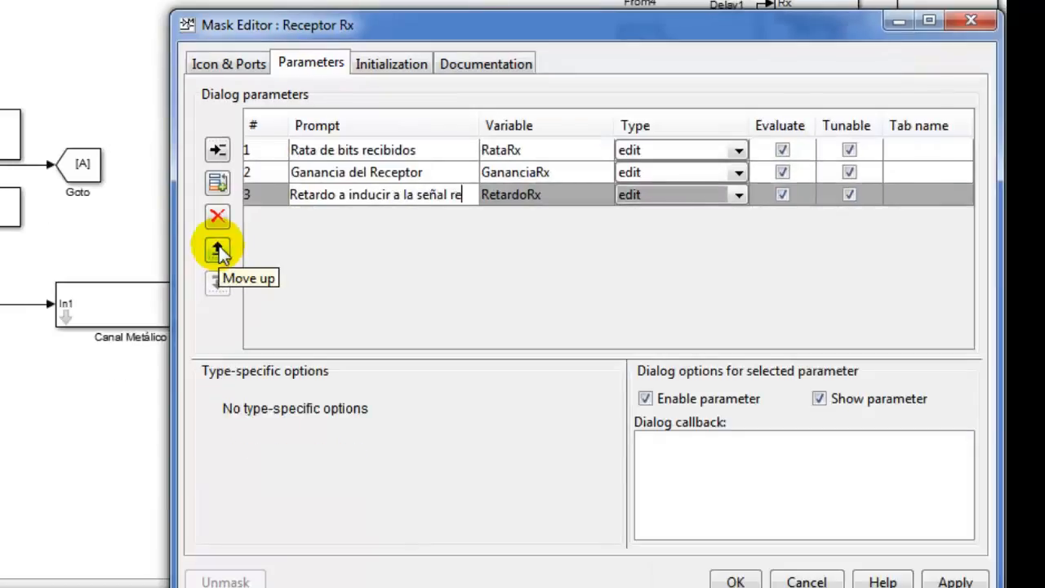
text(cibida)
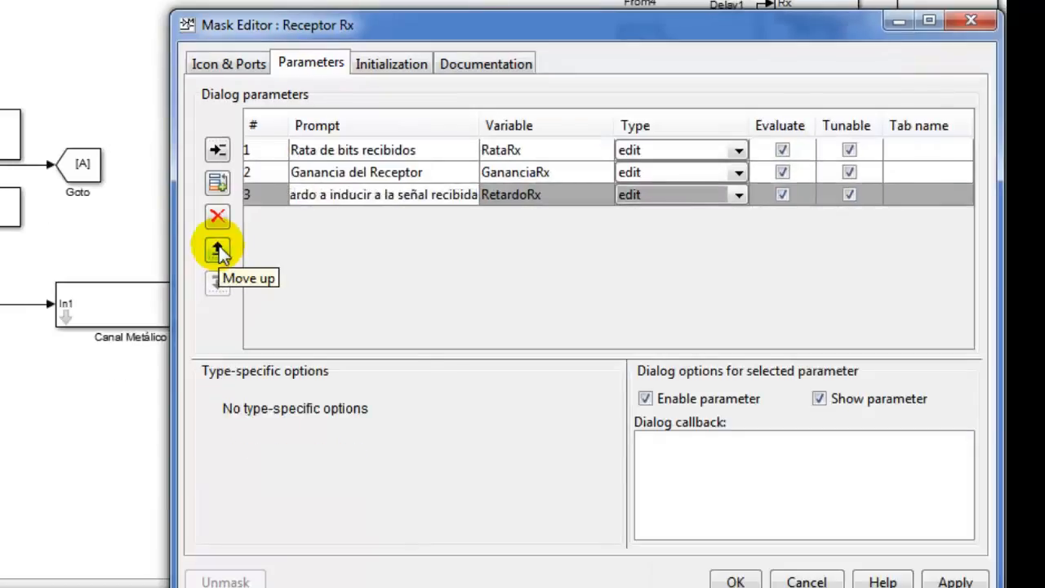
click(734, 579)
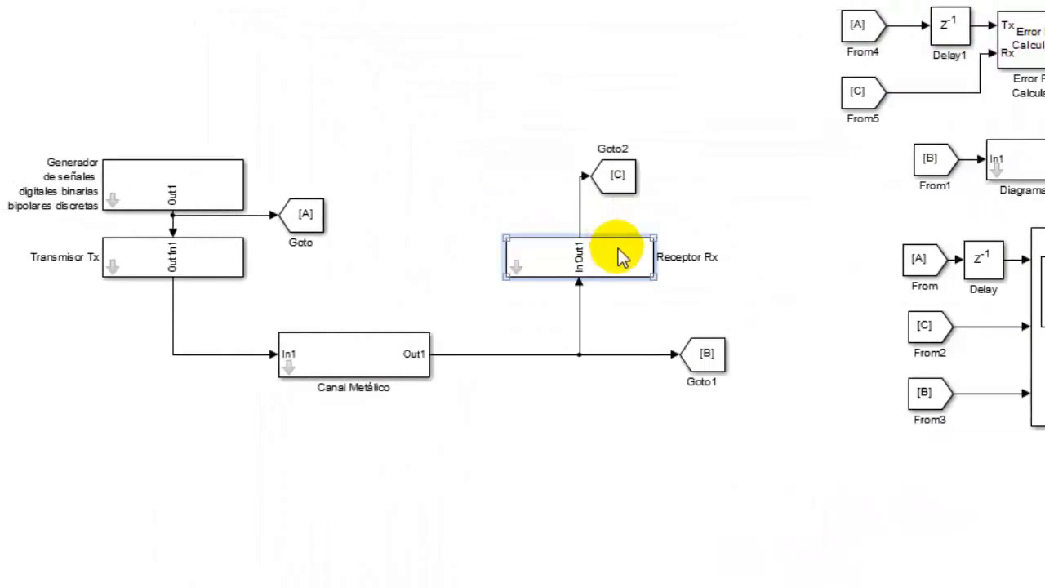
- Set the Receptor Rx block's received bit rate to 2000000, its gain to 10 and its delay to 218e-9
double_click(618, 256)
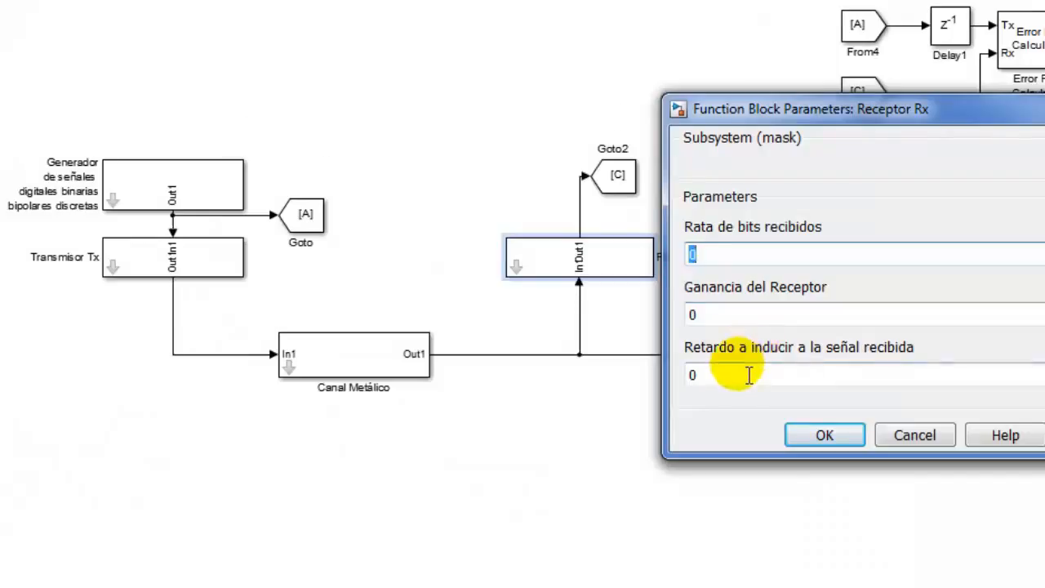
text(218e-9)
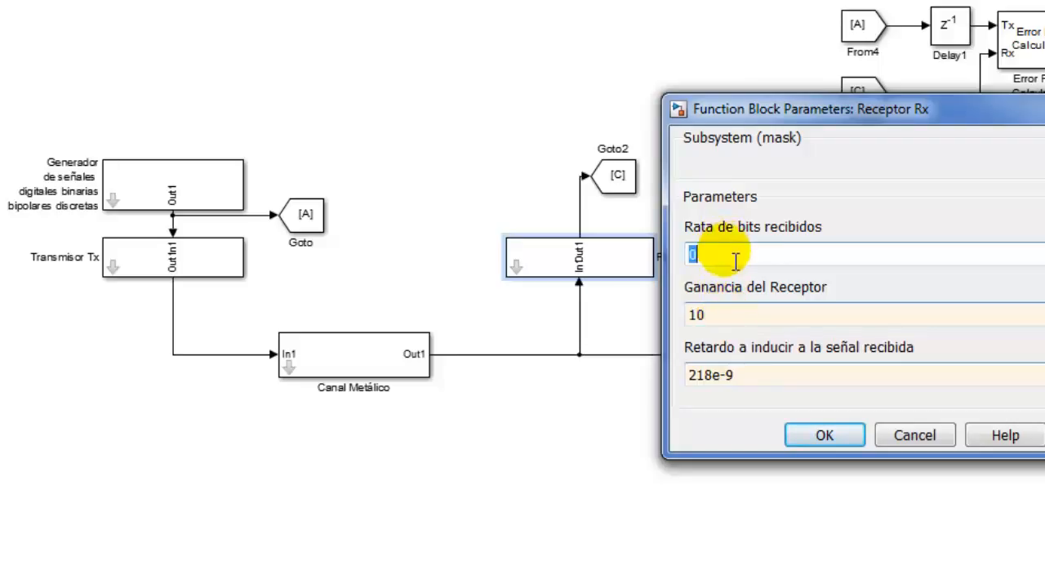
text(2000000)
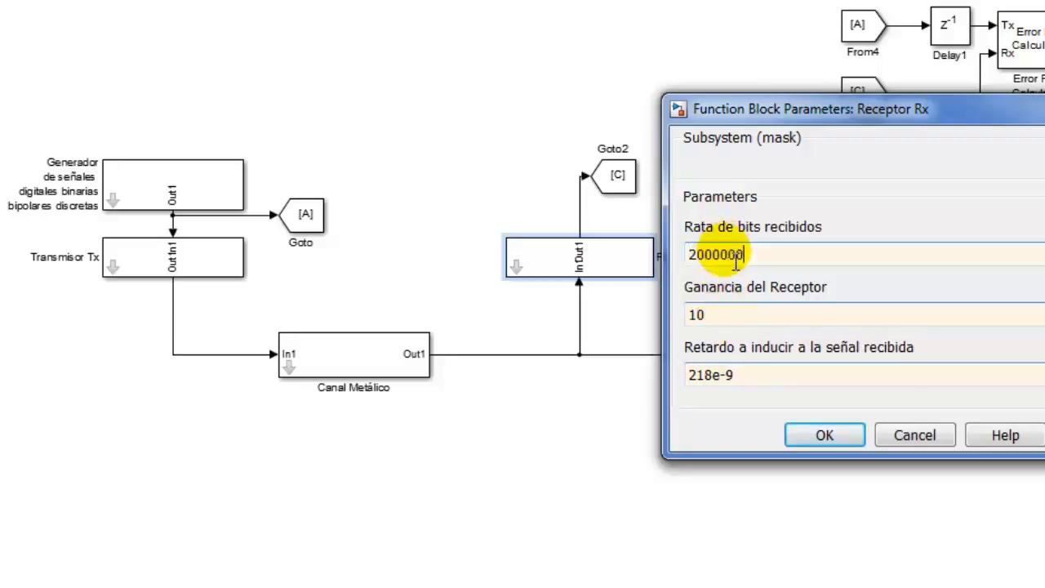
click(824, 437)
- Check the bit rate of the binary signal generator and the Canal Metálico parameters, and run the simulation
click(215, 209)
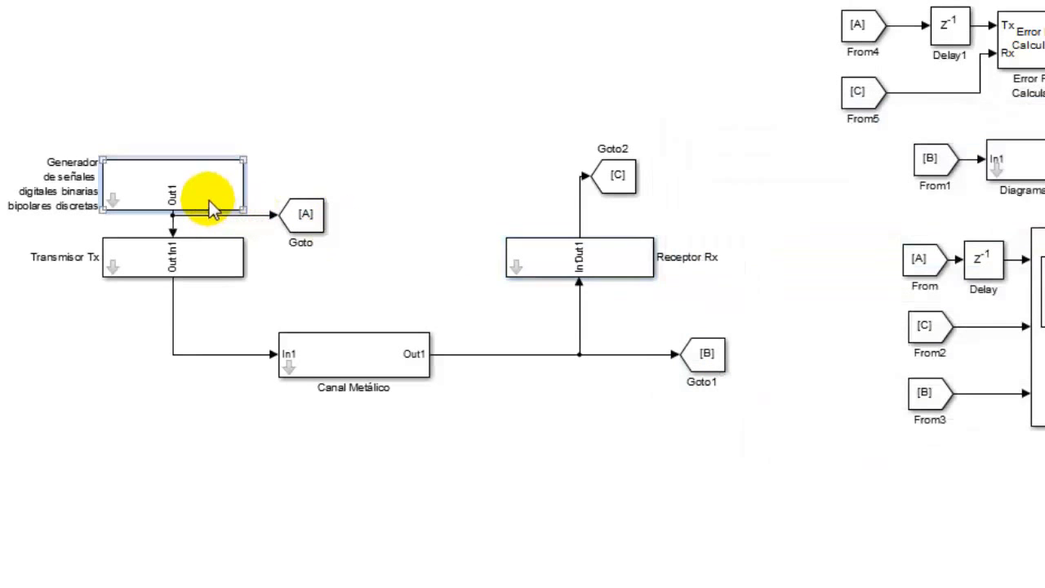
double_click(209, 200)
click(415, 317)
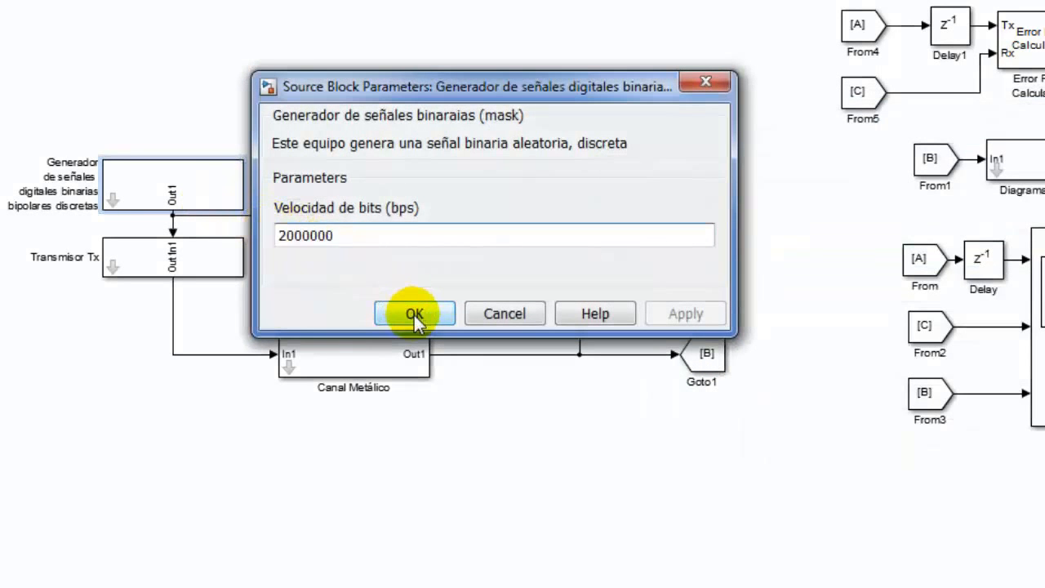
double_click(385, 359)
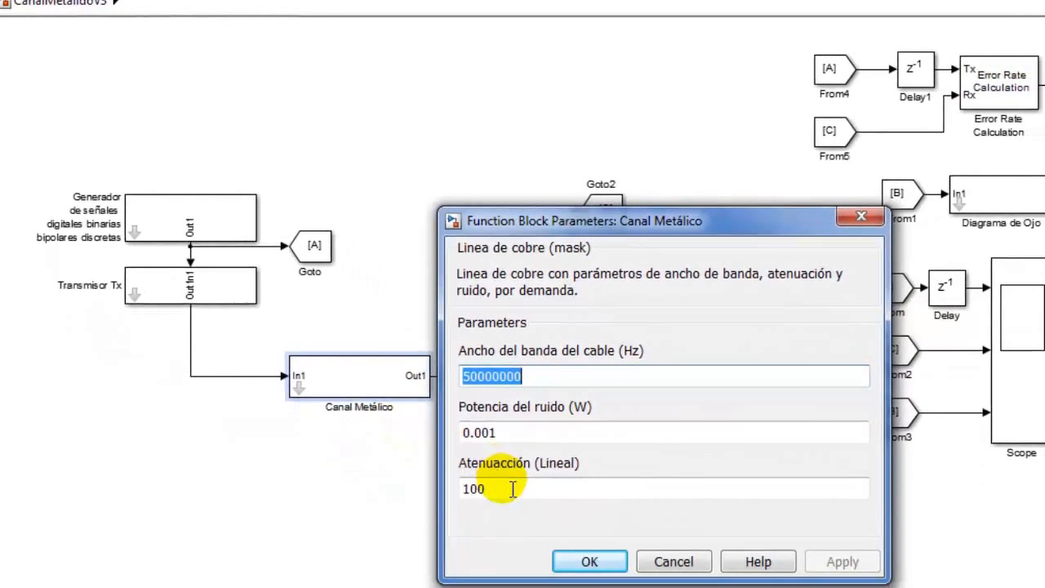
double_click(516, 518)
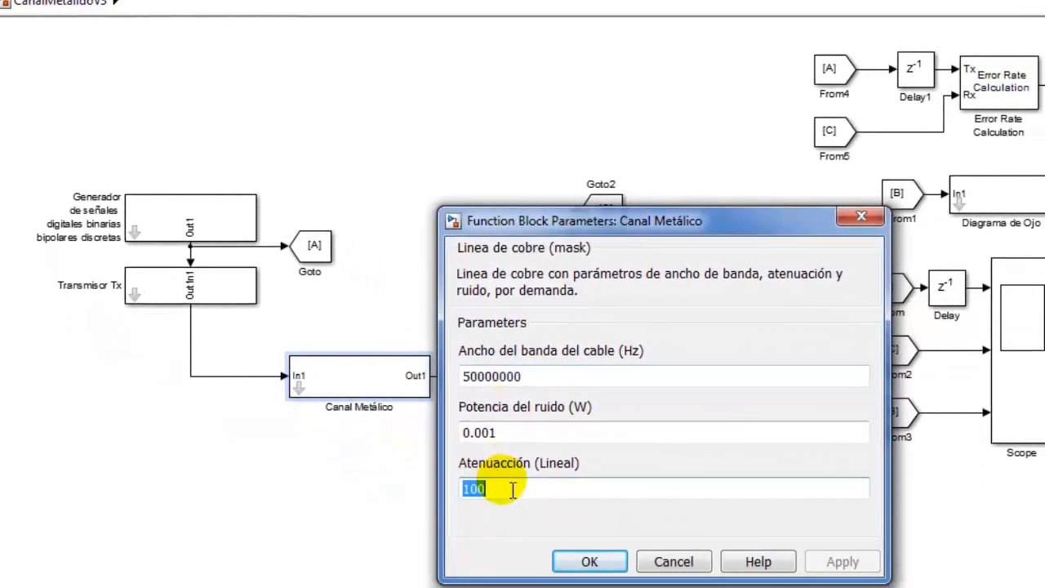
click(609, 567)
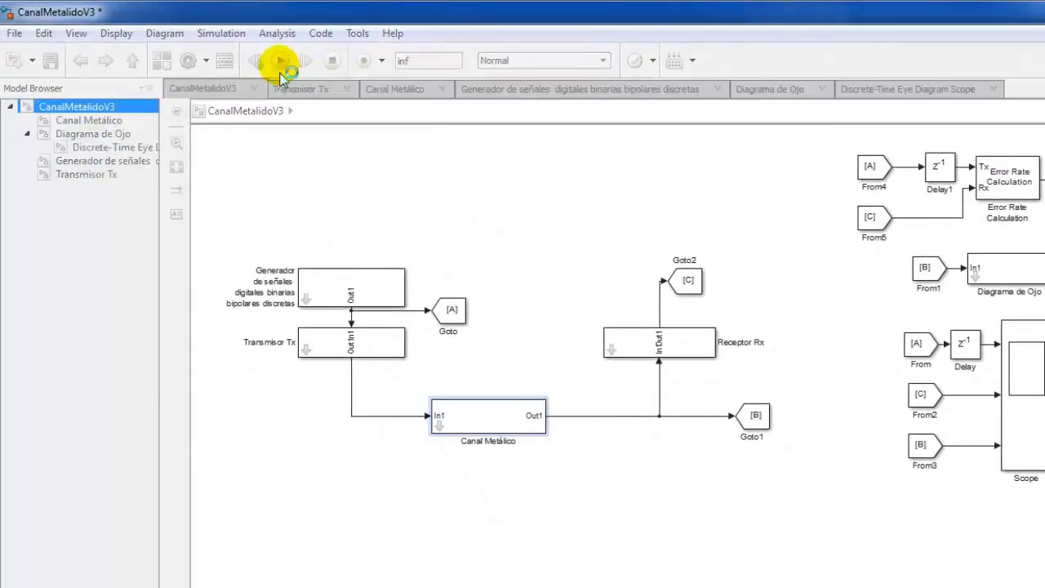
click(281, 65)
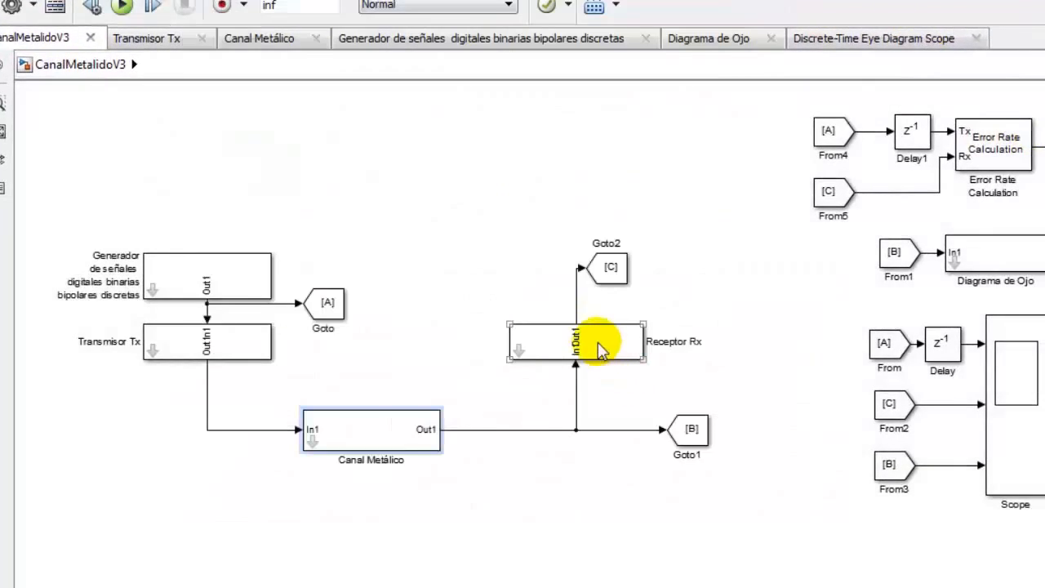
- Set the bit rate of both the Receptor Rx block and the binary signal generator to the variable Rb
double_click(600, 348)
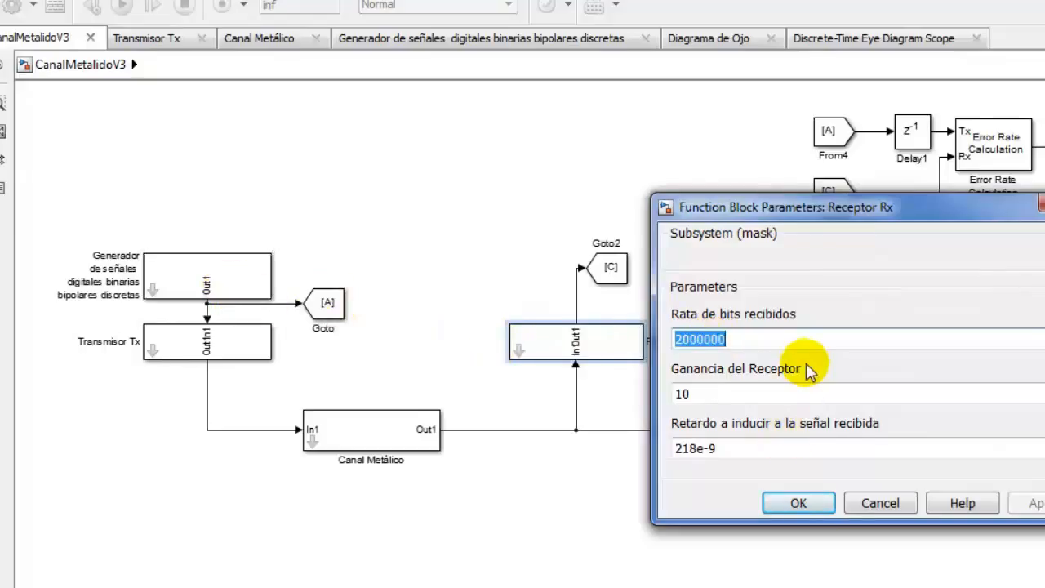
text(Rb)
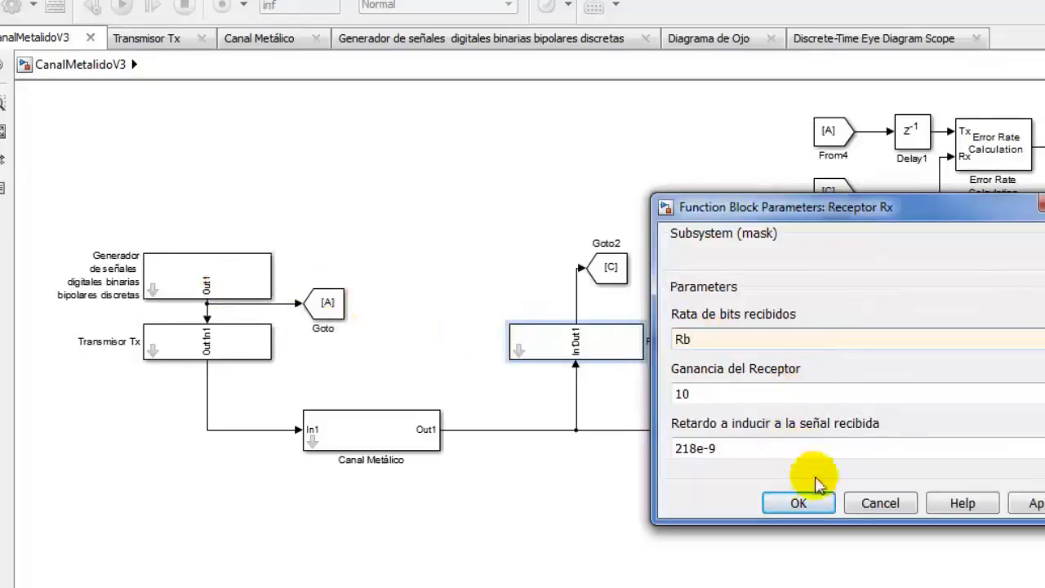
click(801, 503)
click(276, 280)
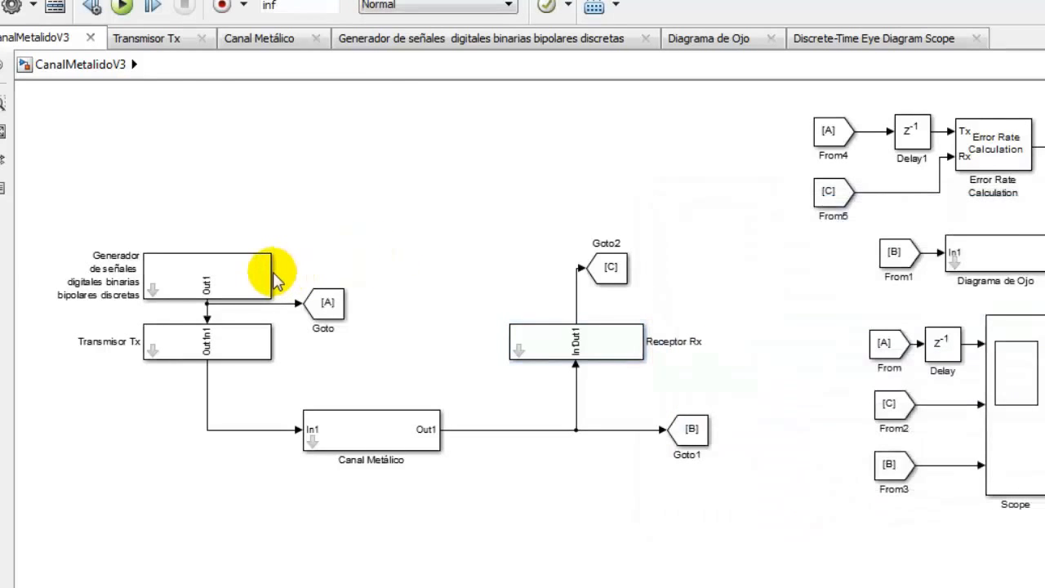
double_click(263, 280)
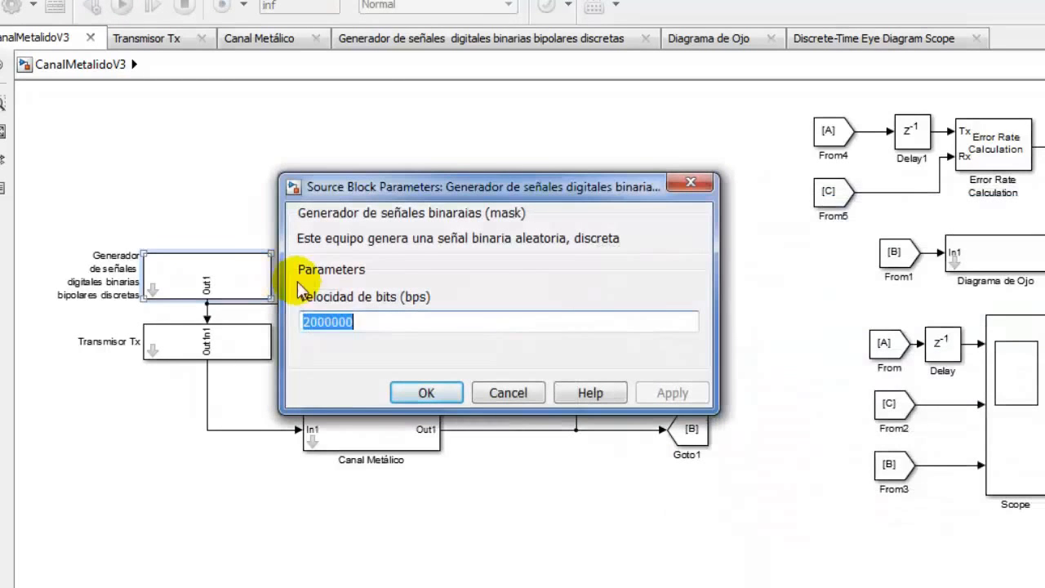
text(Rb)
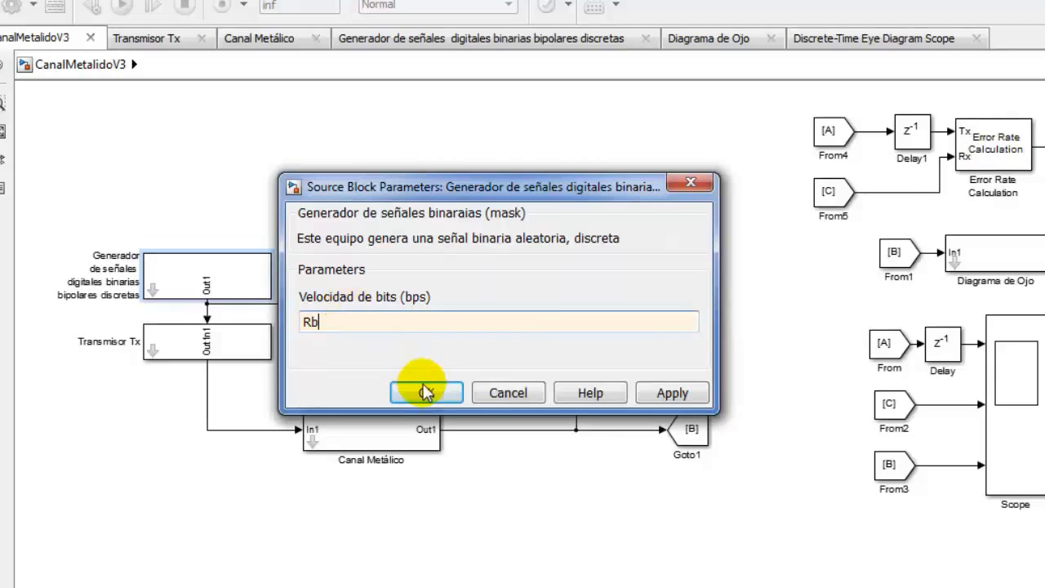
click(415, 392)
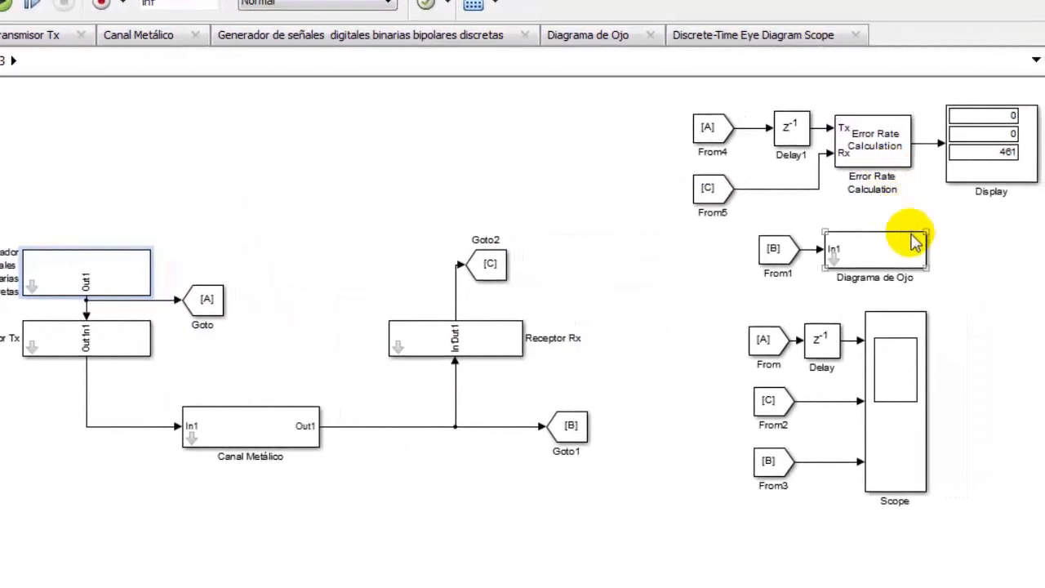
- Set the incoming symbol rate of the Diagrama de Ojo block to the variable Rb
double_click(898, 245)
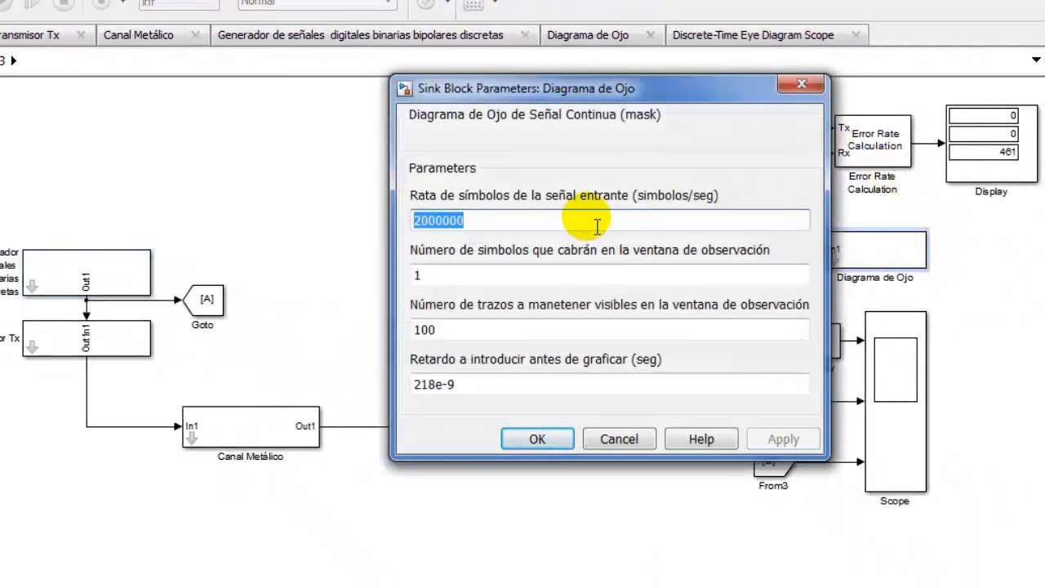
text(Rb)
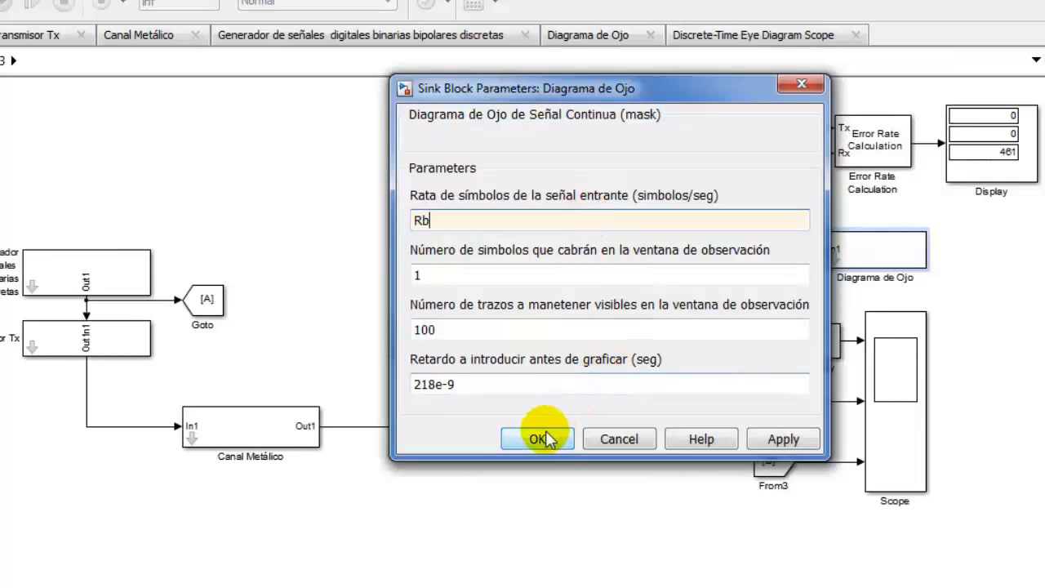
click(540, 438)
click(495, 262)
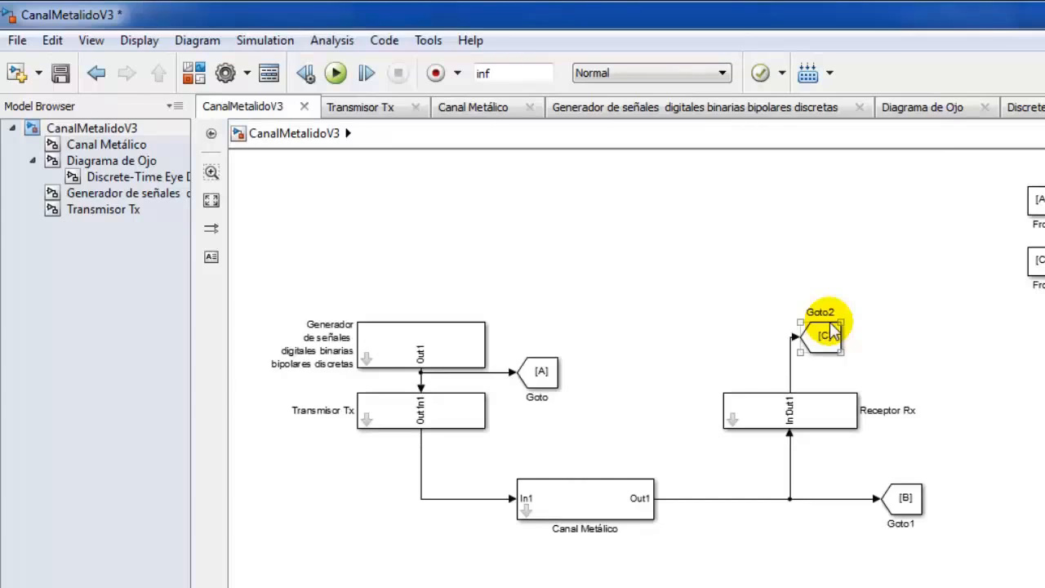
- Check the Rb variable in the CanalMetalidoV3 model workspace and run the simulation
key(ctrl+h)
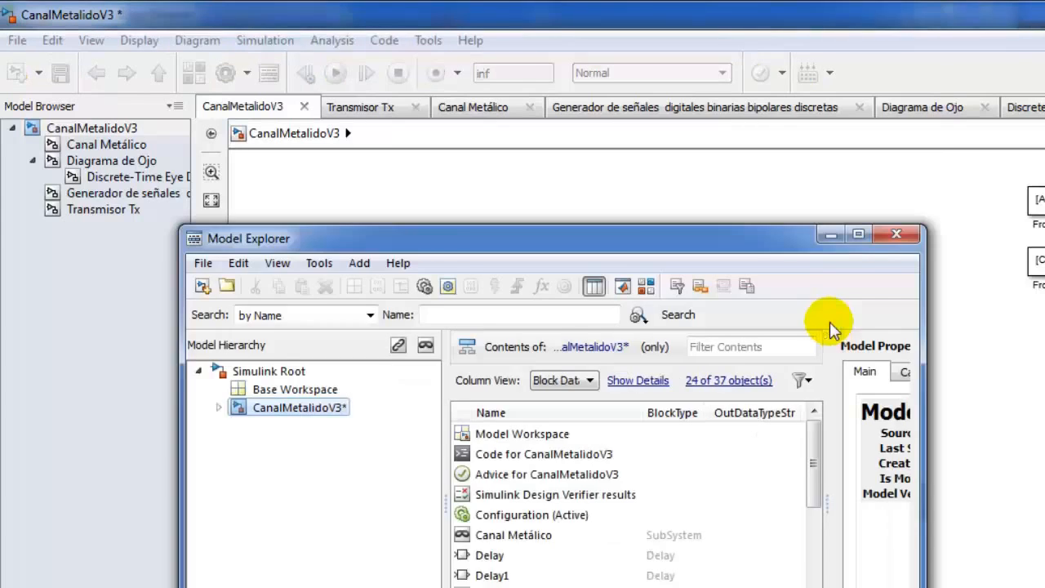
click(218, 407)
click(282, 425)
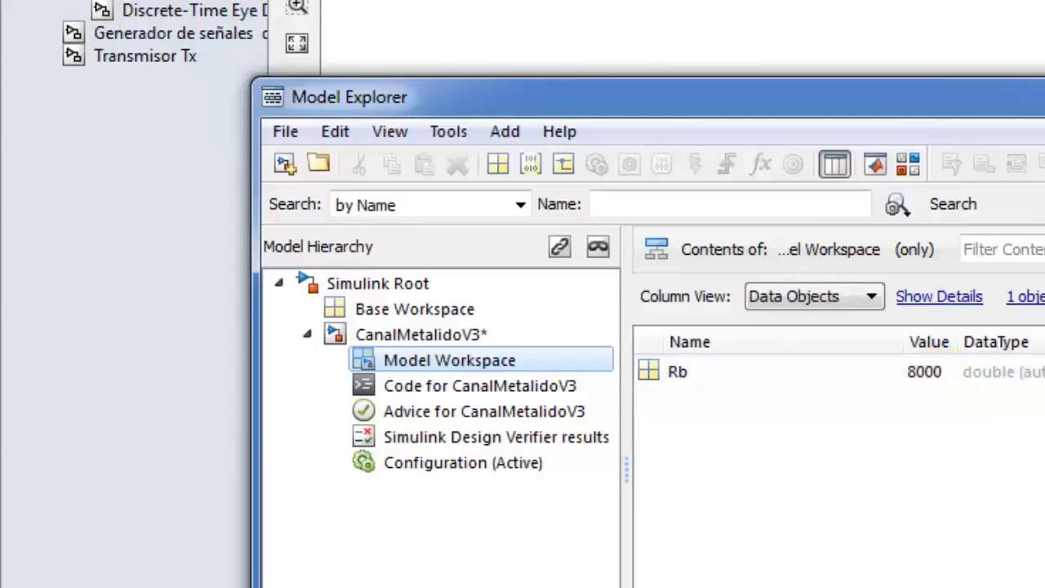
key(alt+F4)
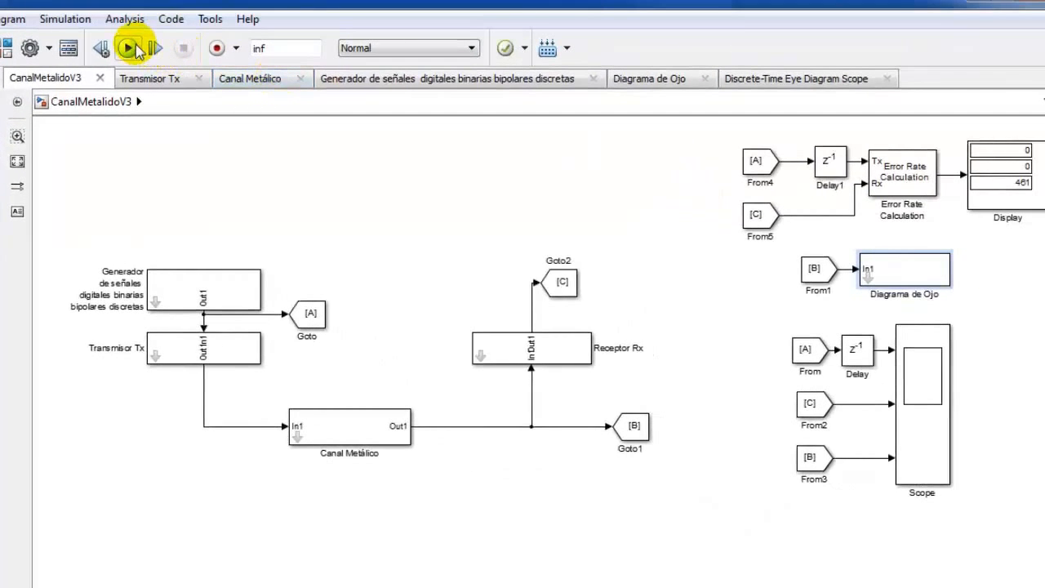
click(128, 49)
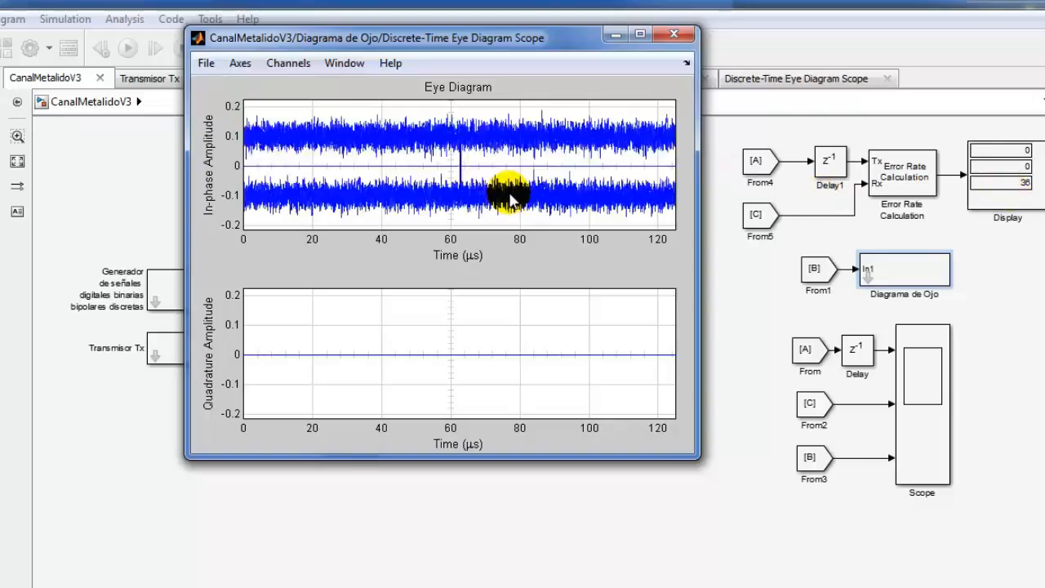
- Set the number of traces kept visible in the Diagrama de Ojo block to 20
double_click(892, 275)
double_click(575, 347)
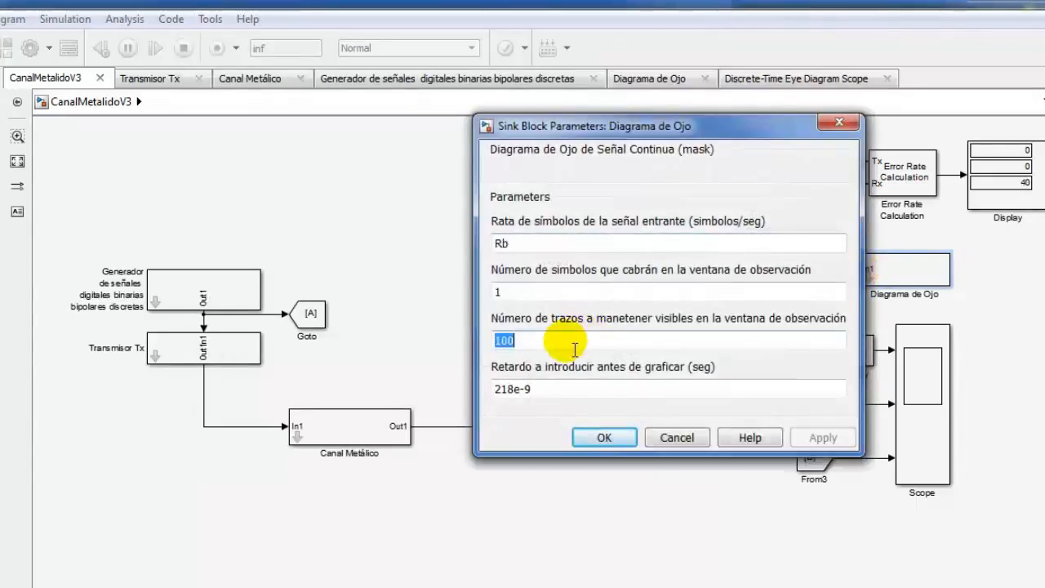
text(20)
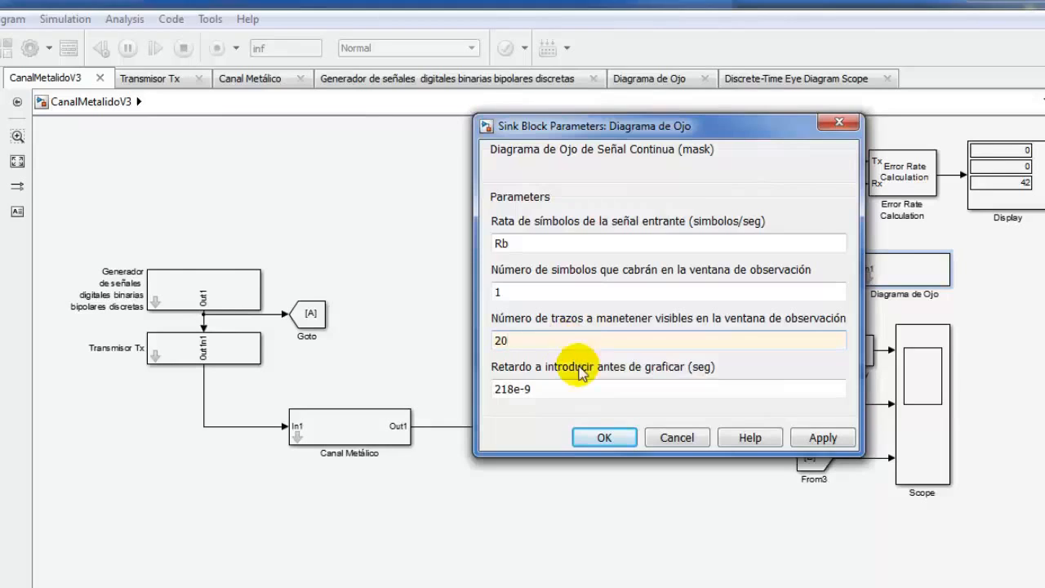
click(604, 438)
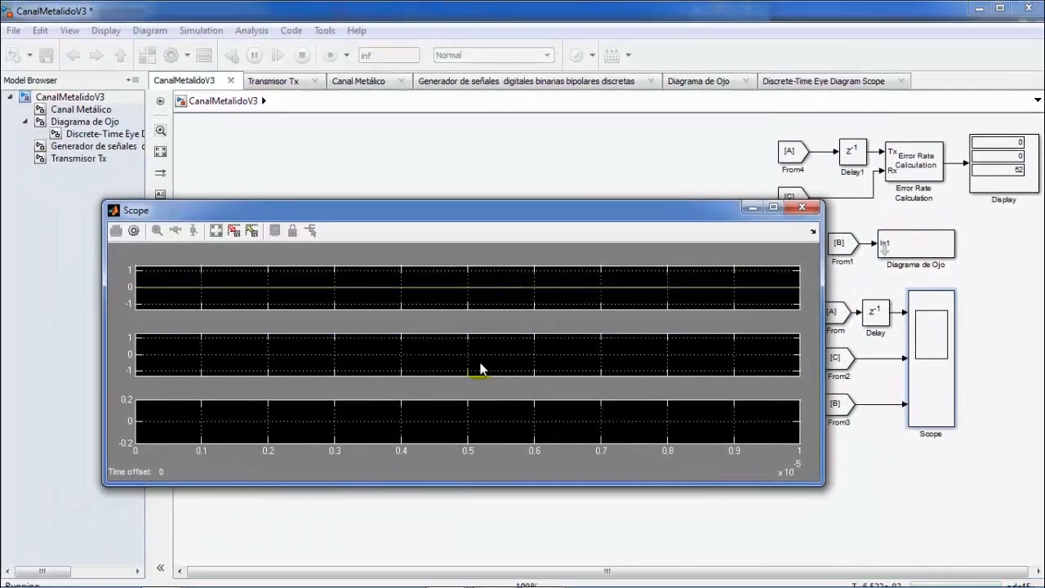
- Set the time range of the three-axis Scope to 0.001
click(134, 231)
click(212, 327)
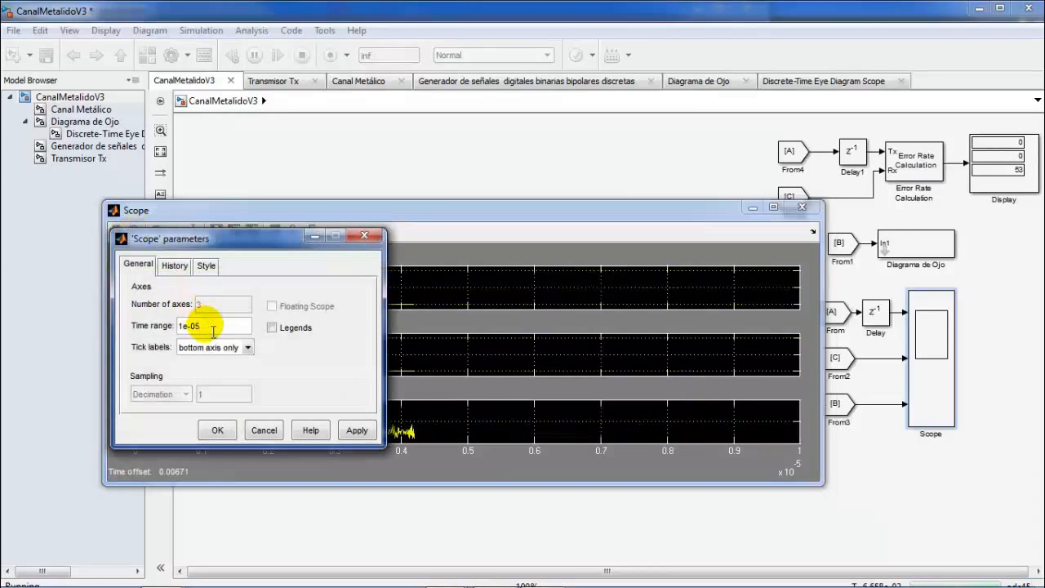
key(BackSpace)
key(BackSpace)
key(BackSpace)
key(BackSpace)
key(BackSpace)
text(0)
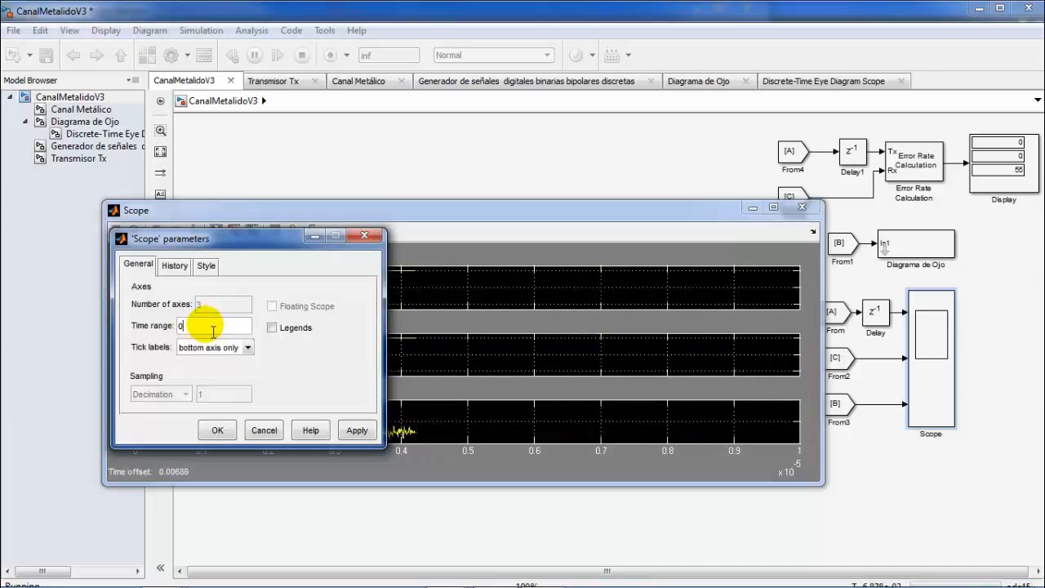
text(.001)
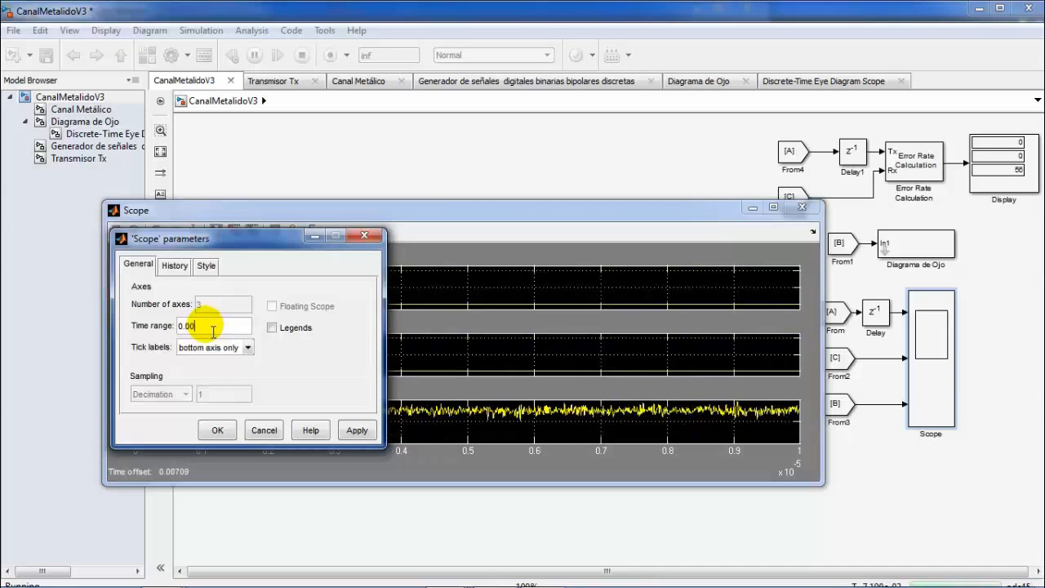
click(218, 429)
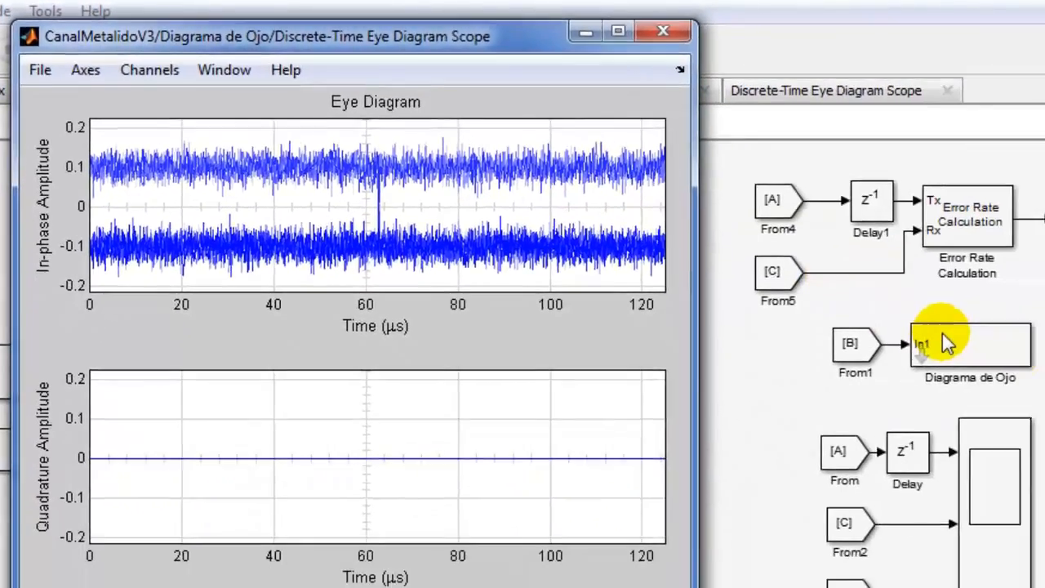
- Set the delay before plotting in the Diagrama de Ojo block to 0 and run the simulation
click(898, 321)
double_click(898, 321)
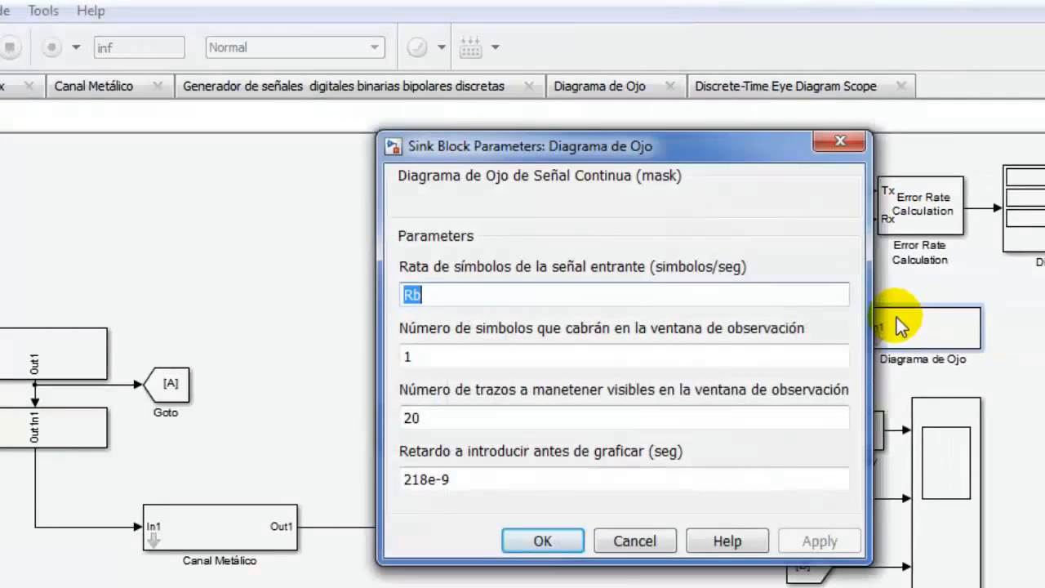
double_click(645, 480)
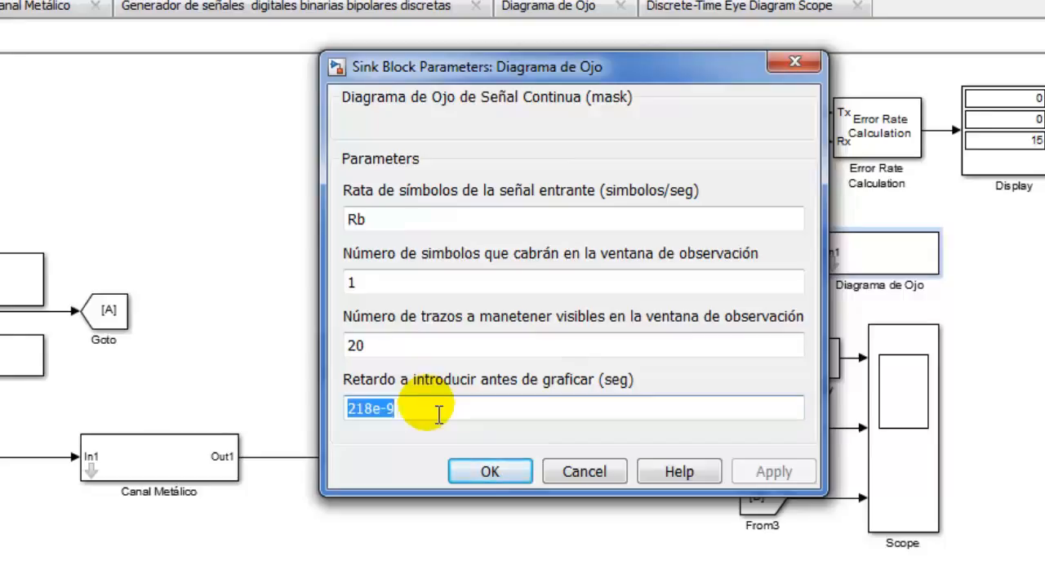
text(0)
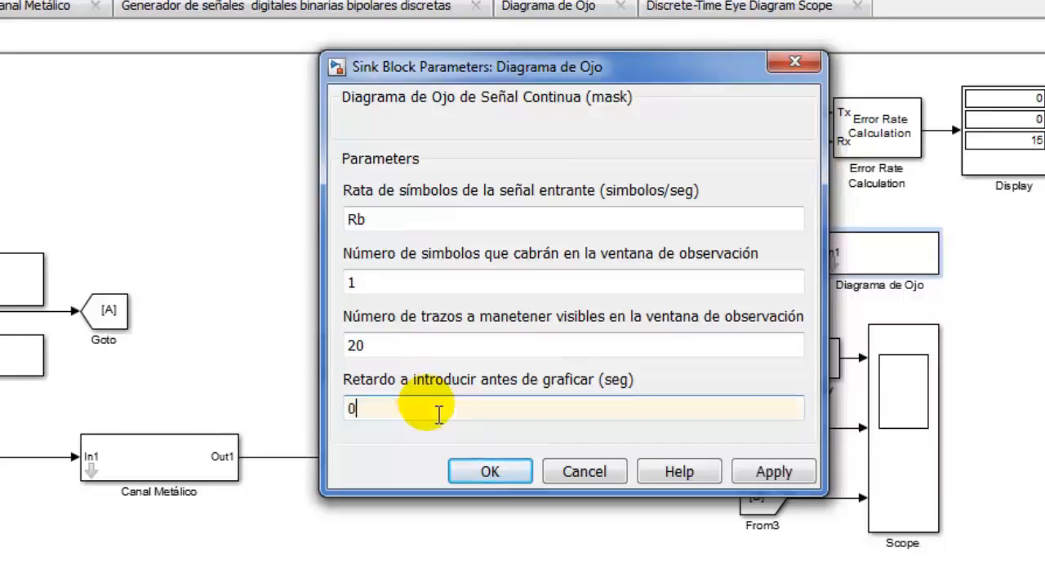
click(482, 474)
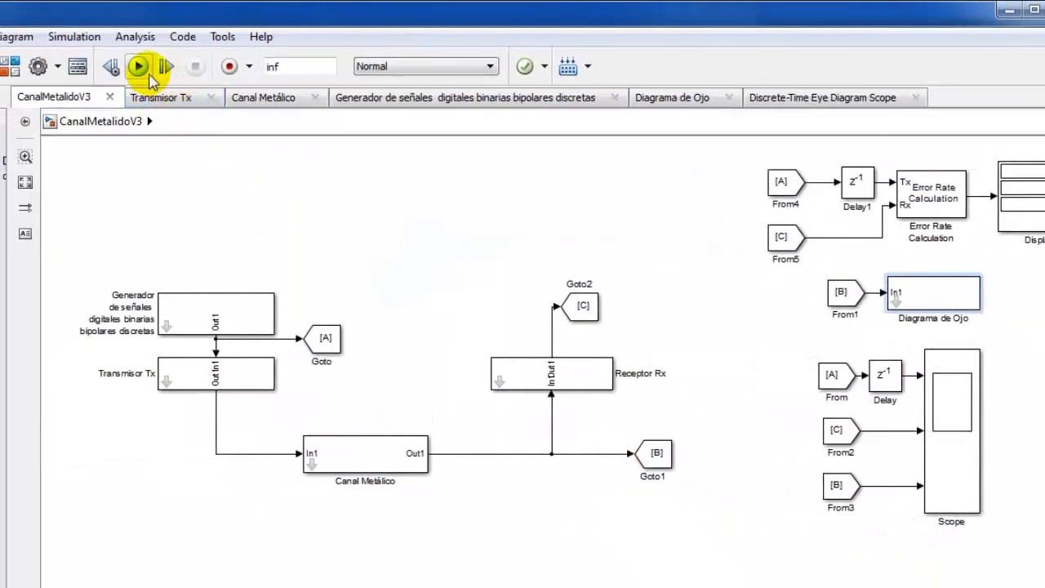
click(140, 67)
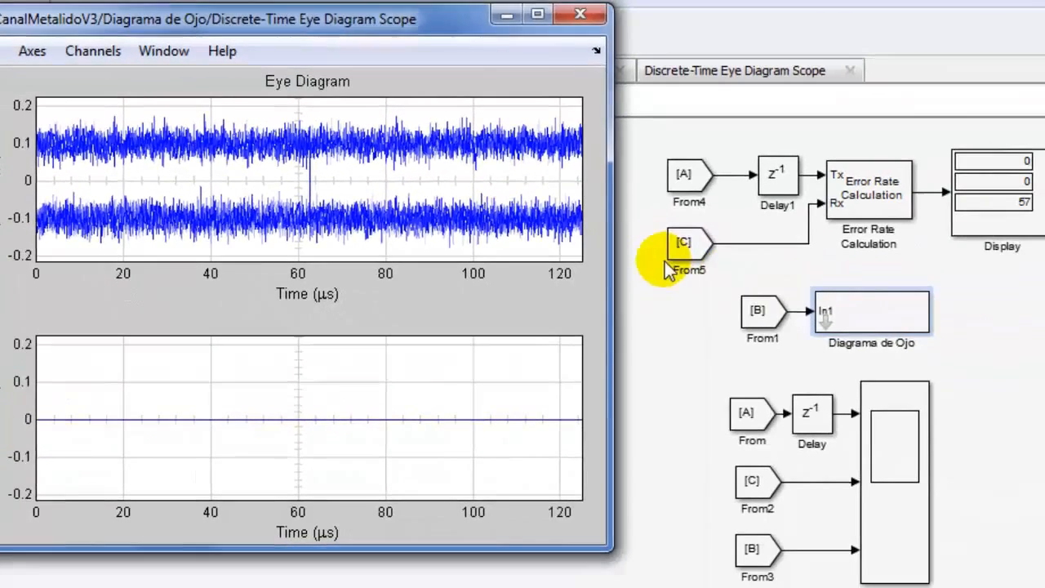
- Set the delay before plotting in the Diagrama de Ojo block to 60e-6
key(alt+Tab)
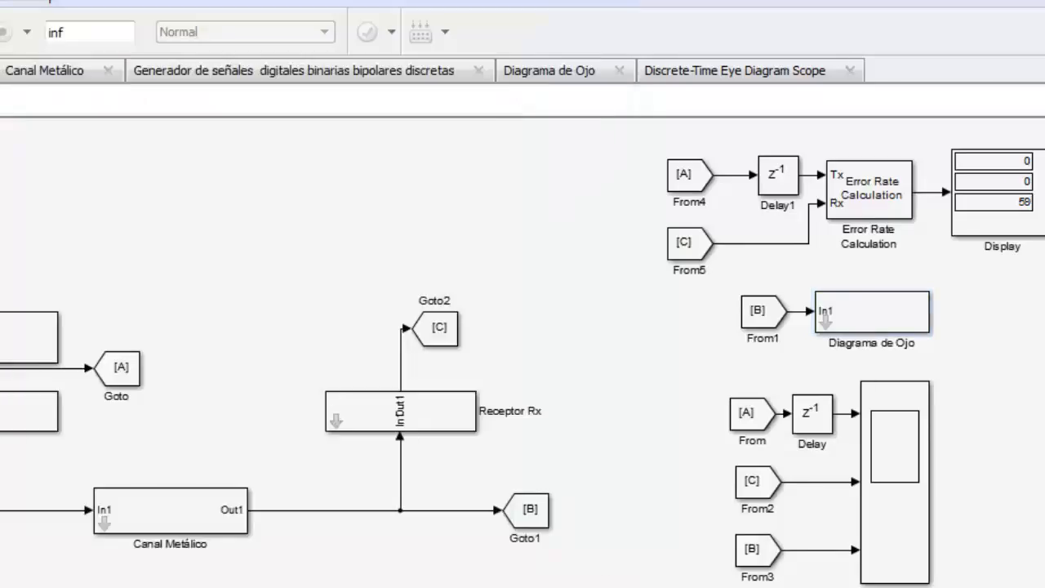
double_click(900, 322)
double_click(674, 464)
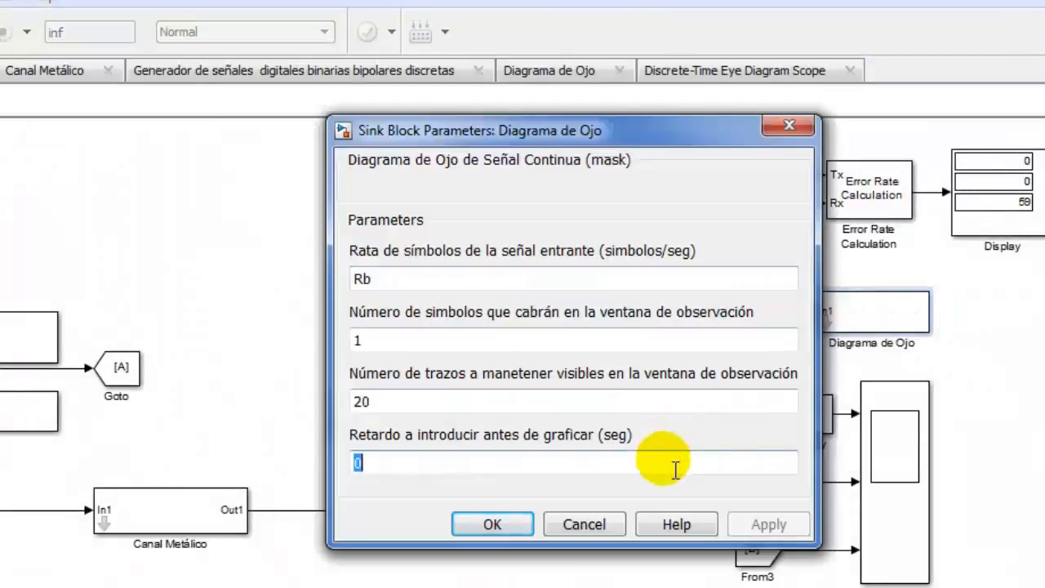
text(60e-6)
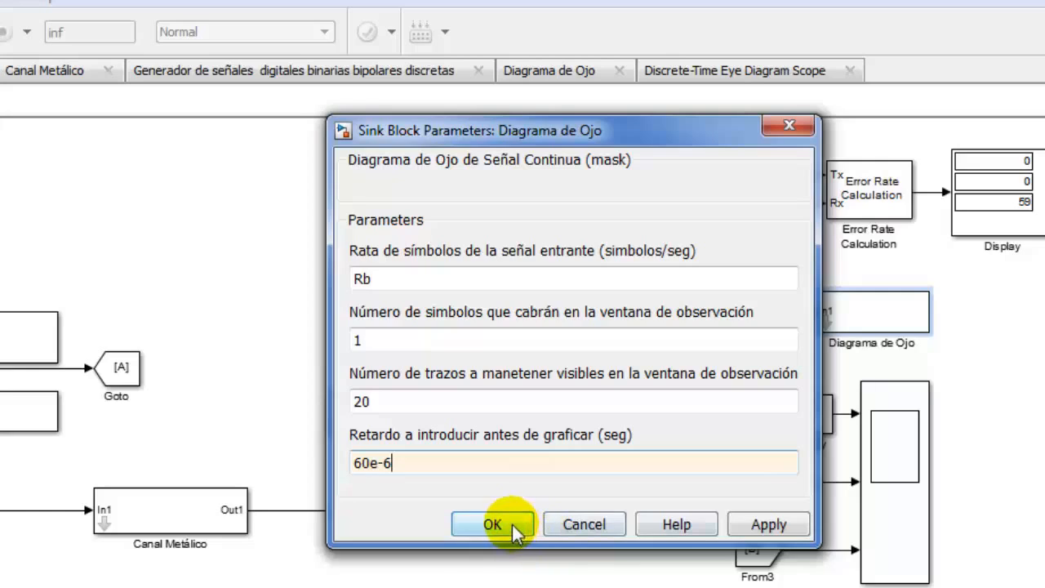
click(512, 524)
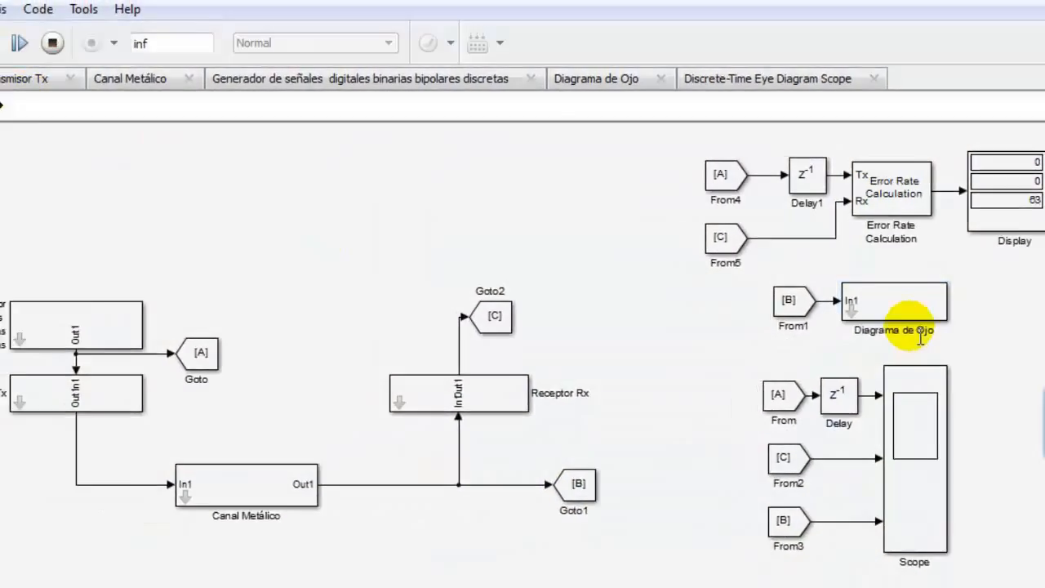
- Compare the plotting delay of the Diagrama de Ojo block with the delay induced on the signal in the Receptor Rx block
double_click(907, 307)
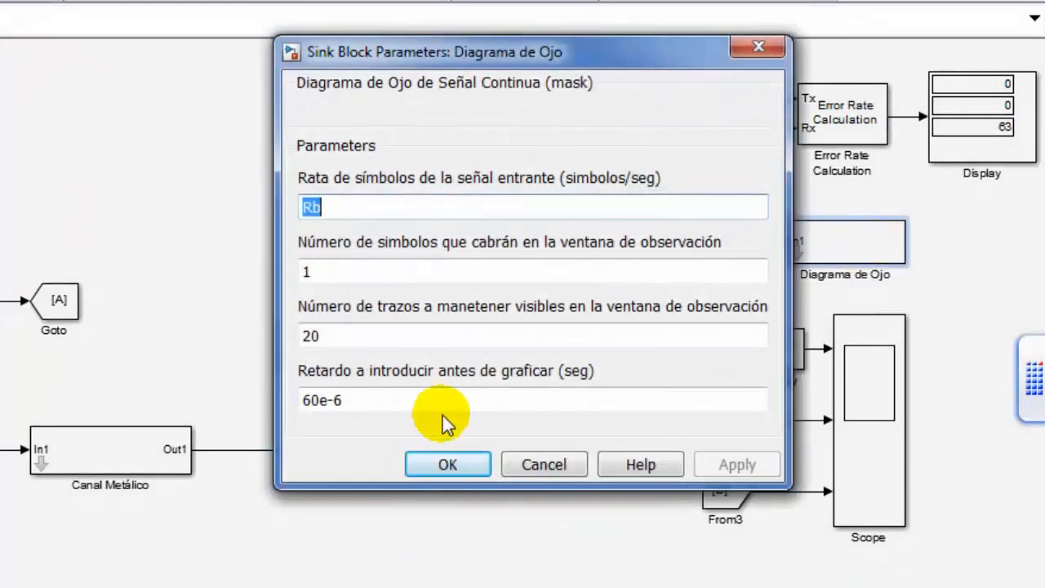
double_click(433, 404)
click(472, 465)
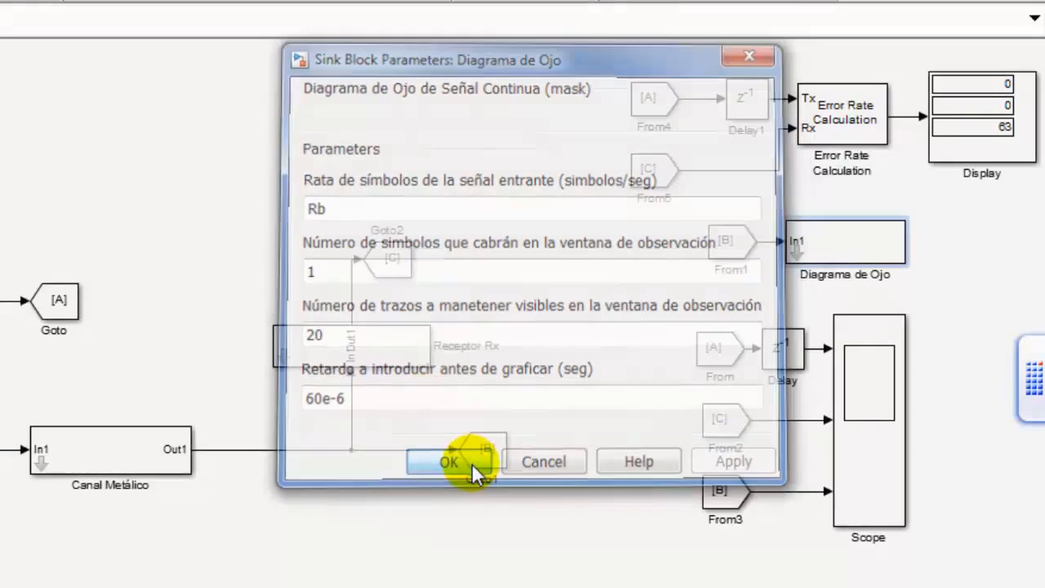
double_click(366, 349)
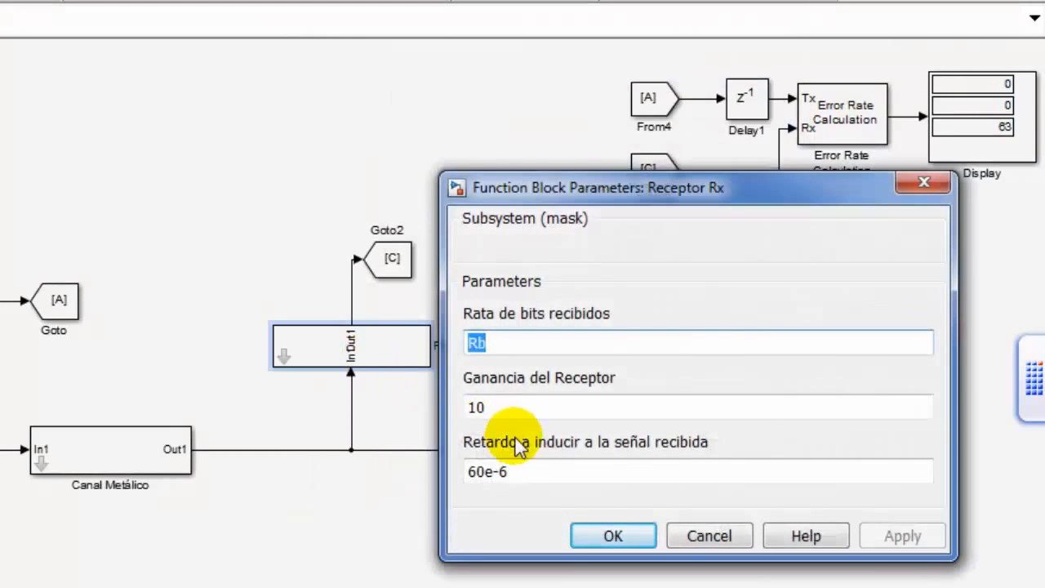
double_click(534, 473)
click(618, 533)
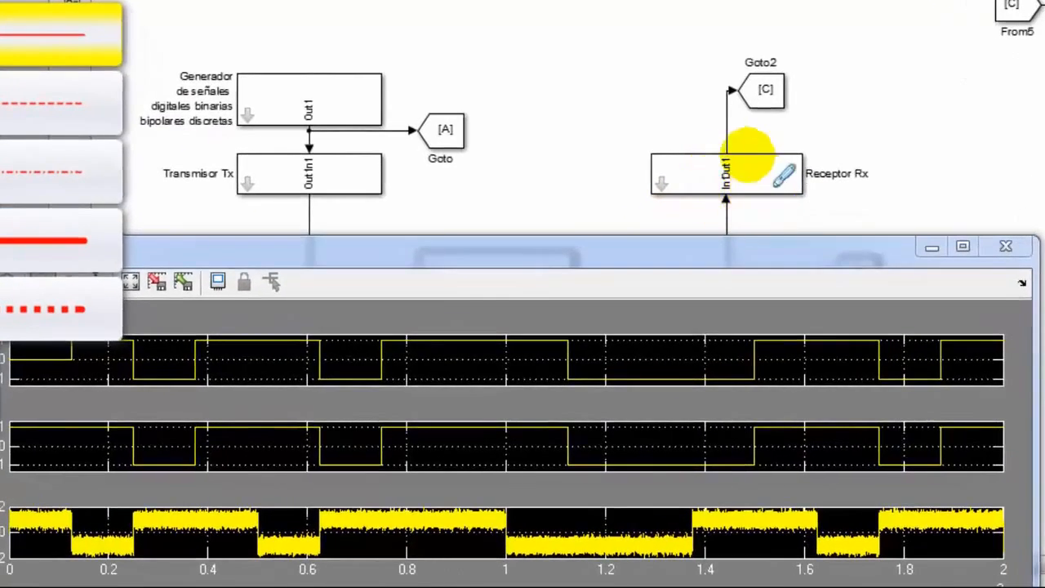
- Circle the Receptor Rx block in red and mark late-in-bit sampling points in red along the noisy signal on the Scope's third axis
mouse_move(722, 124)
mouse_down()
mouse_move(625, 167)
mouse_move(776, 187)
mouse_move(761, 131)
mouse_move(677, 139)
mouse_up()
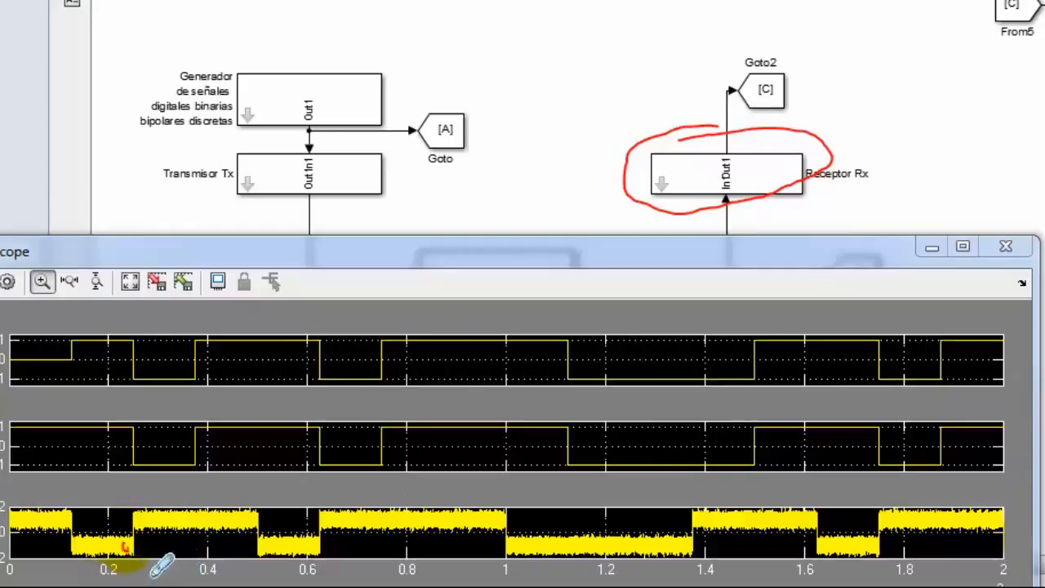
click(201, 518)
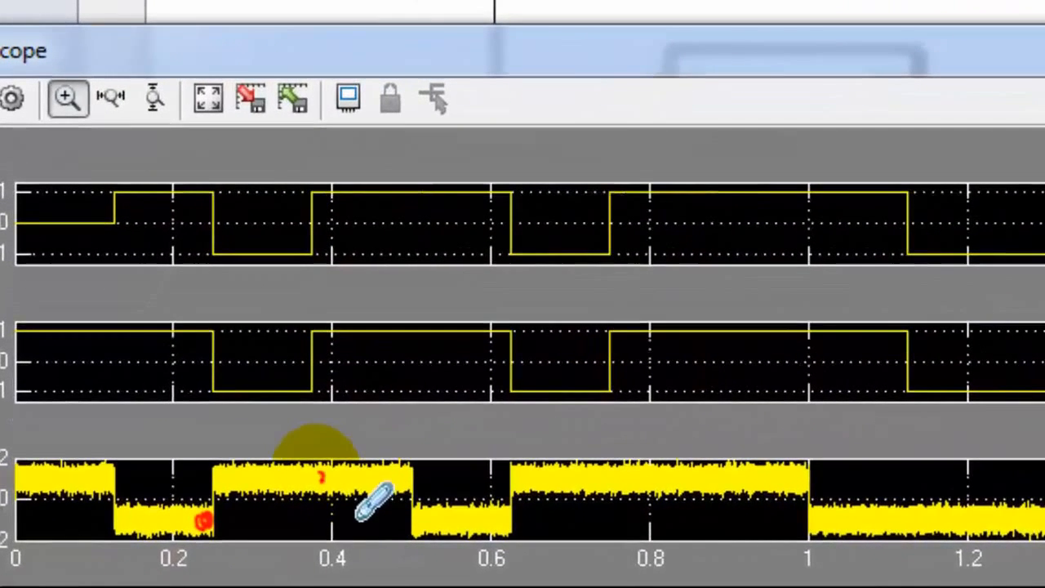
drag(321, 476, 311, 480)
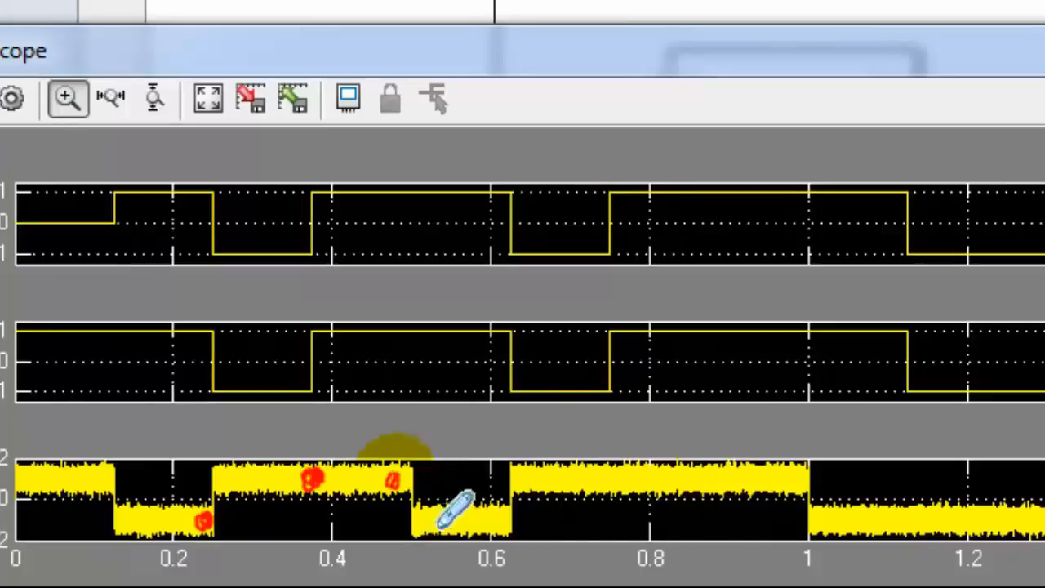
click(489, 518)
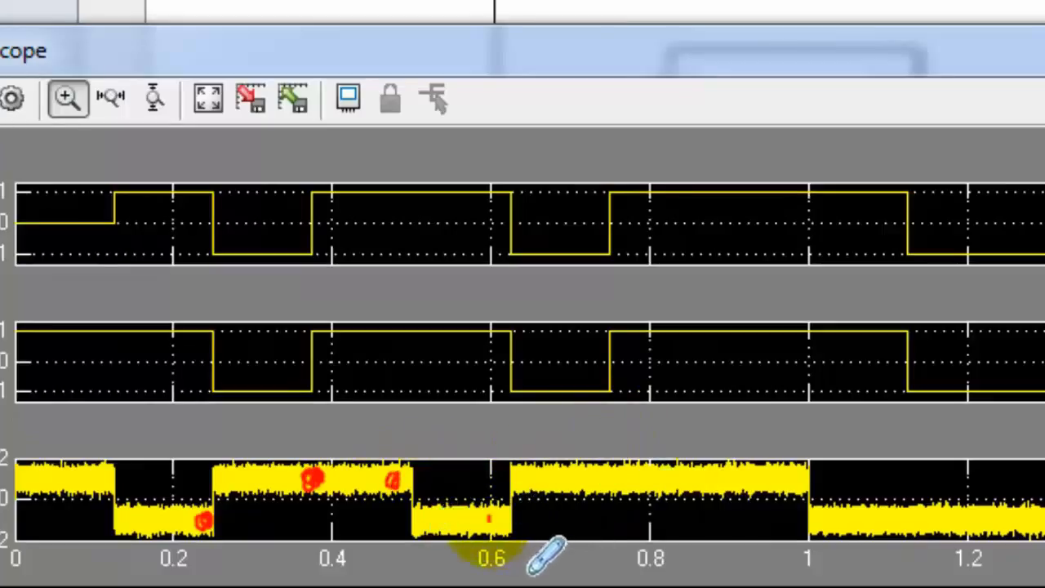
drag(596, 472, 601, 483)
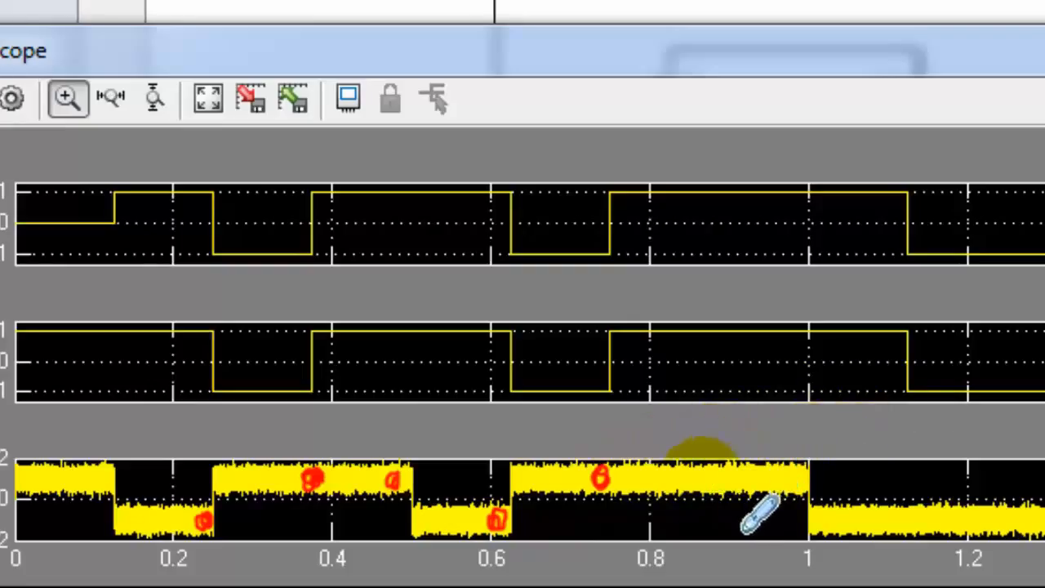
drag(699, 488, 708, 479)
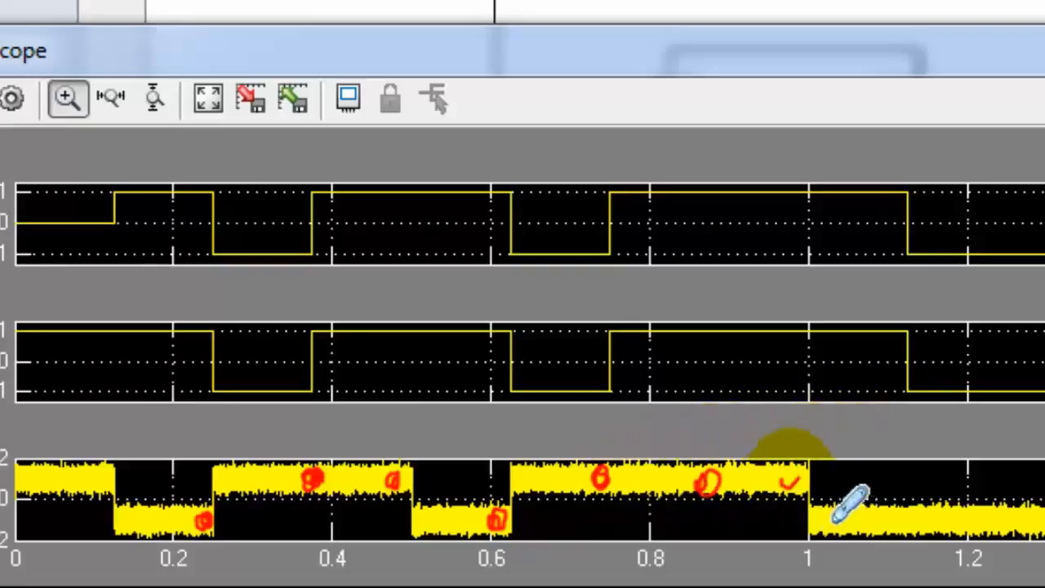
drag(797, 479, 789, 480)
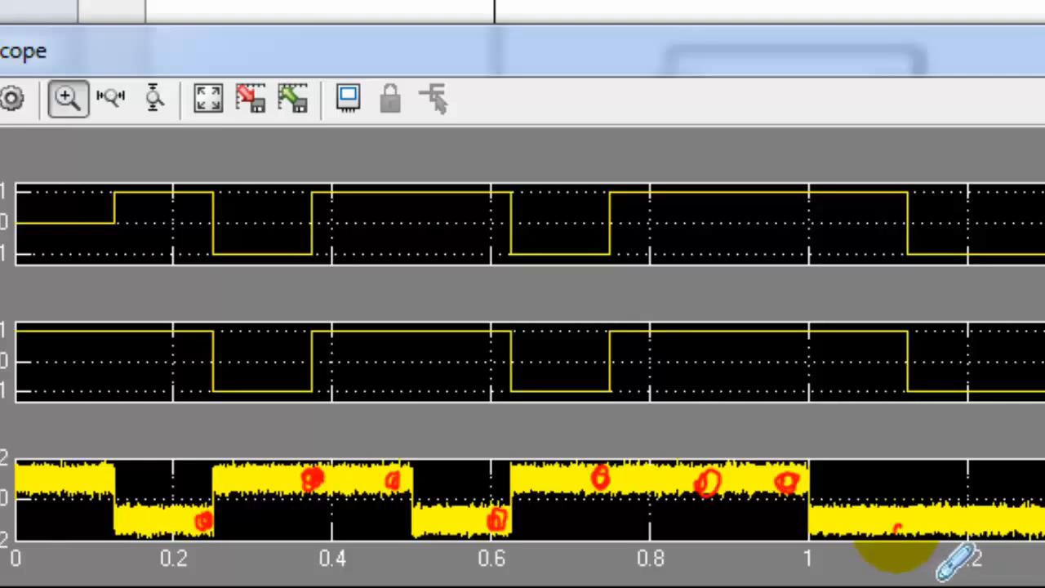
mouse_move(898, 529)
mouse_down()
mouse_move(894, 516)
mouse_move(902, 524)
mouse_up()
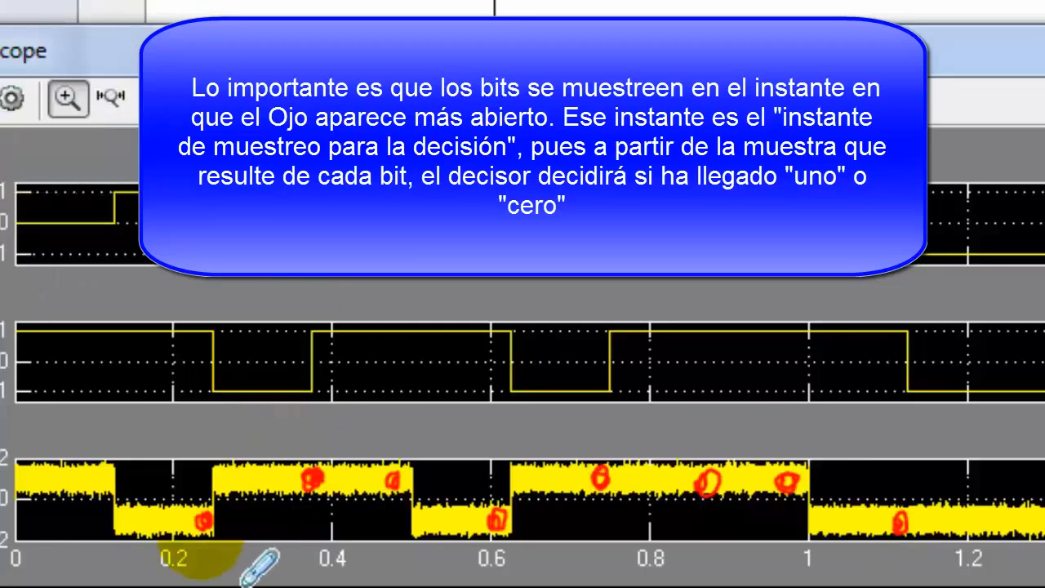
- Mark the mid-bit sampling points in green on the first bits of the noisy Scope signal
mouse_move(161, 504)
mouse_down()
mouse_move(153, 522)
mouse_move(167, 533)
mouse_move(162, 503)
mouse_up()
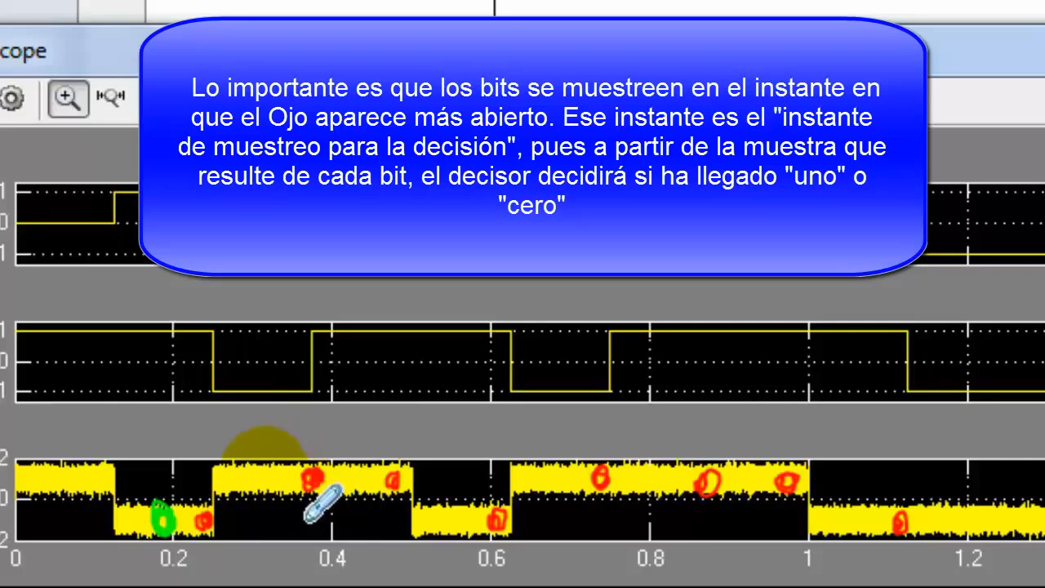
drag(263, 475, 263, 476)
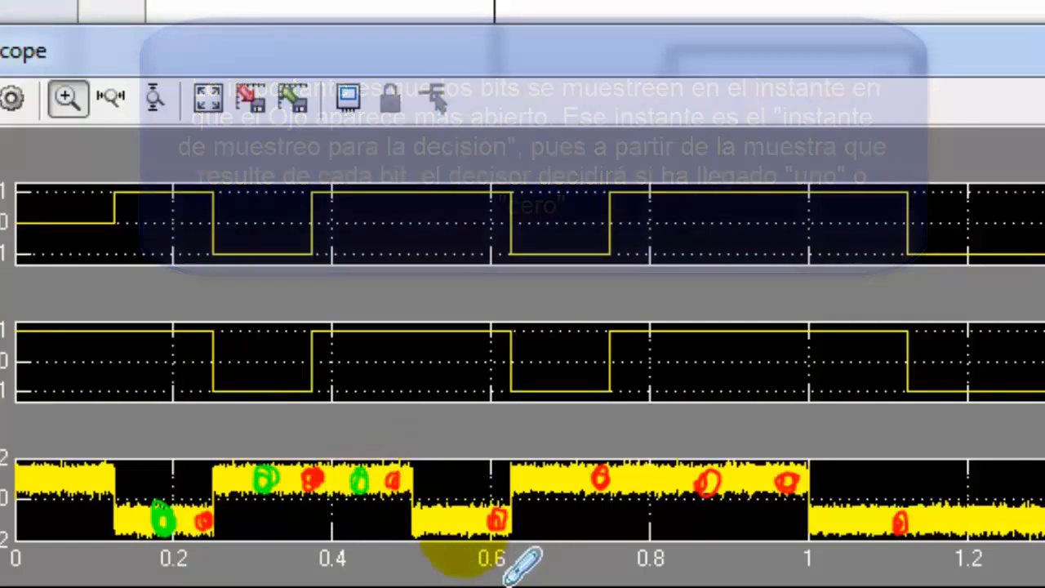
drag(454, 510, 451, 516)
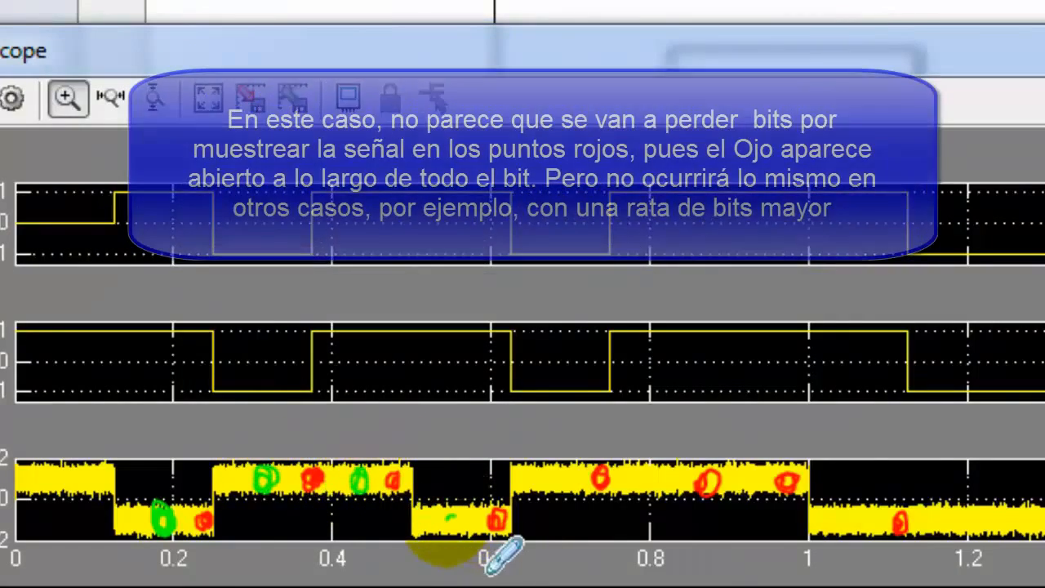
drag(559, 468, 554, 469)
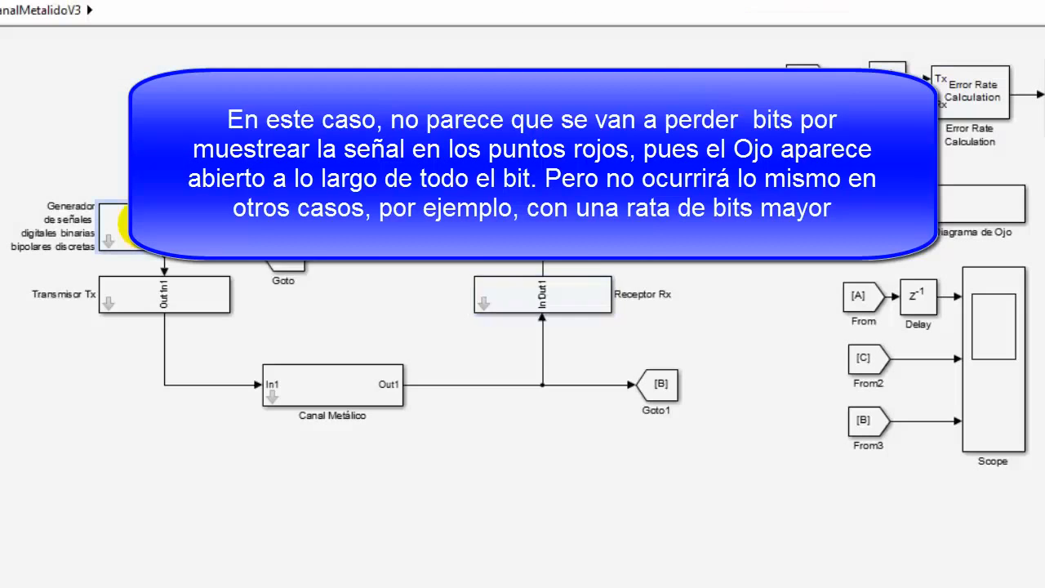
- Review the signal generator's rate and the delay settings of the Diagrama de Ojo and Receptor Rx blocks
double_click(123, 224)
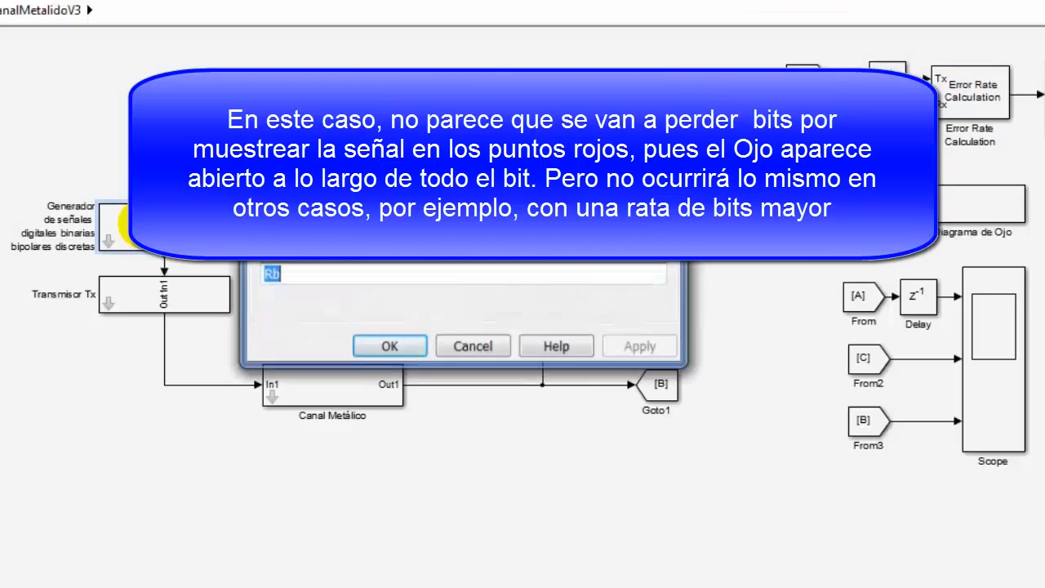
click(487, 346)
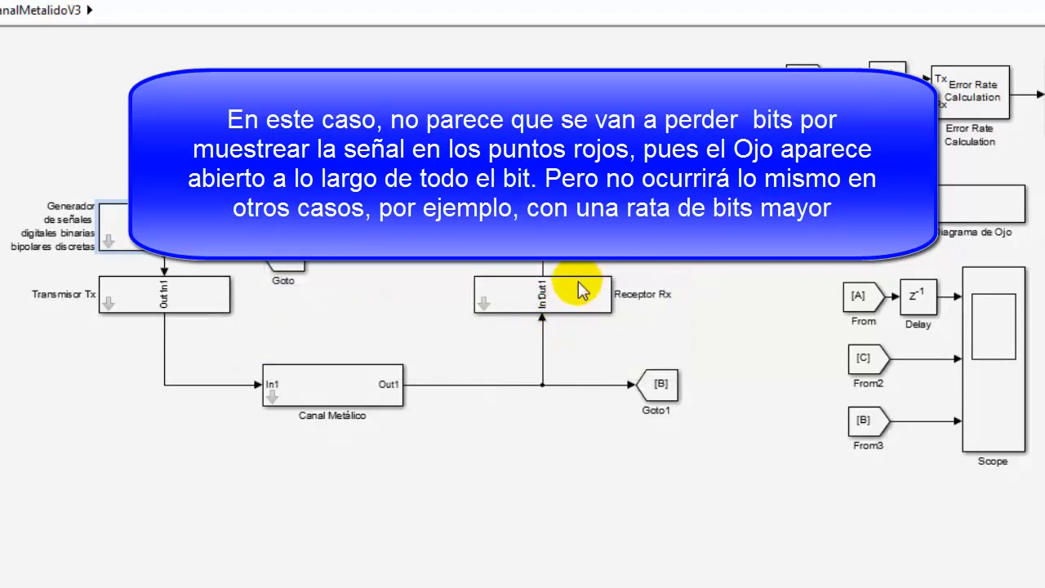
double_click(979, 199)
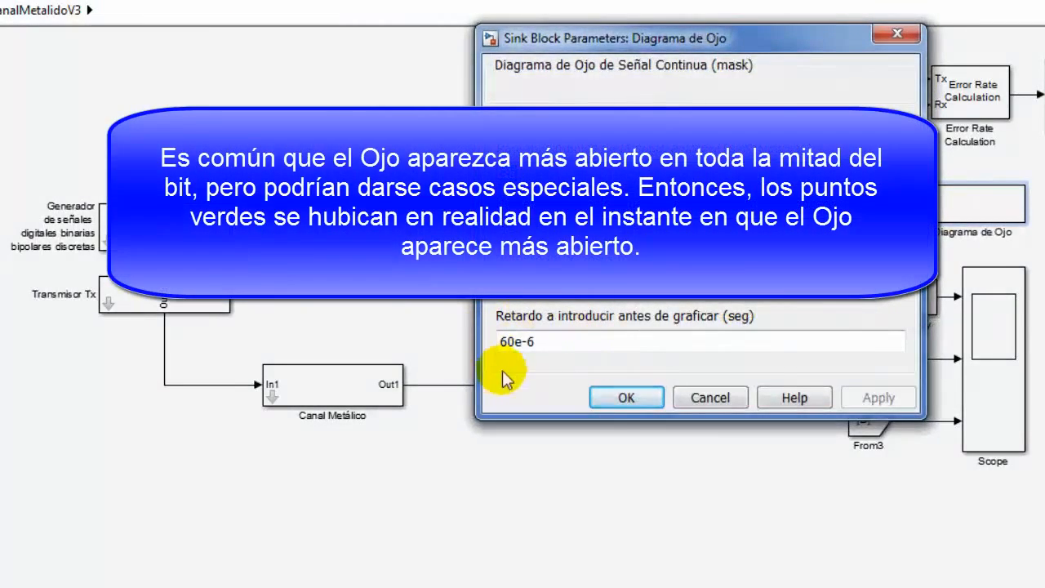
click(625, 397)
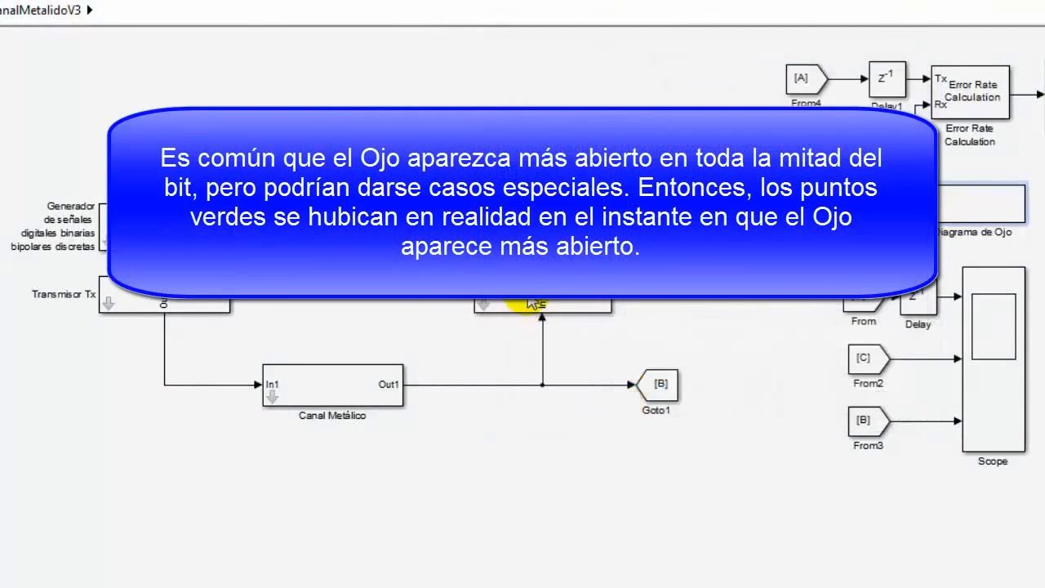
double_click(535, 302)
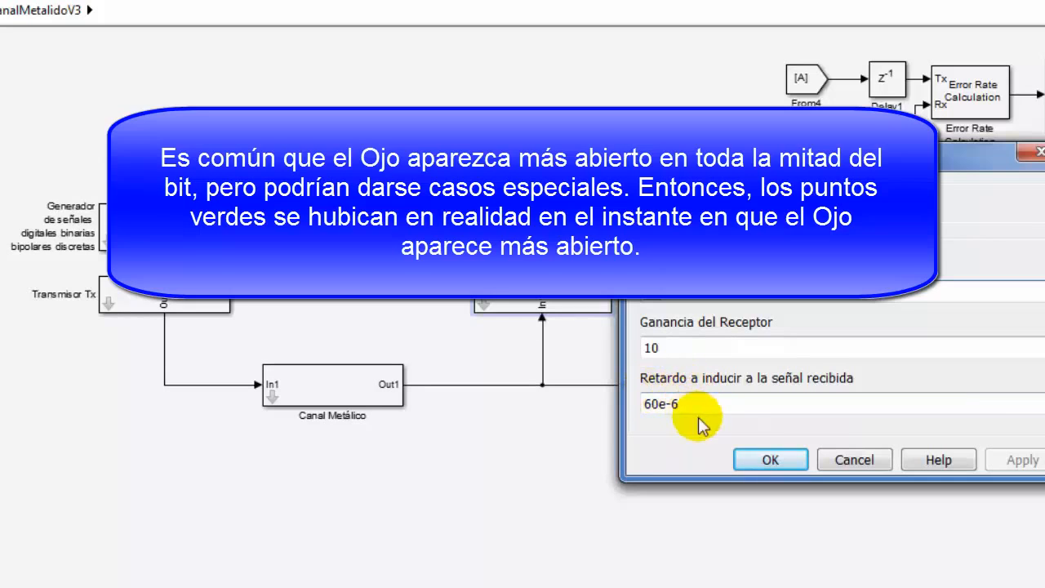
click(772, 460)
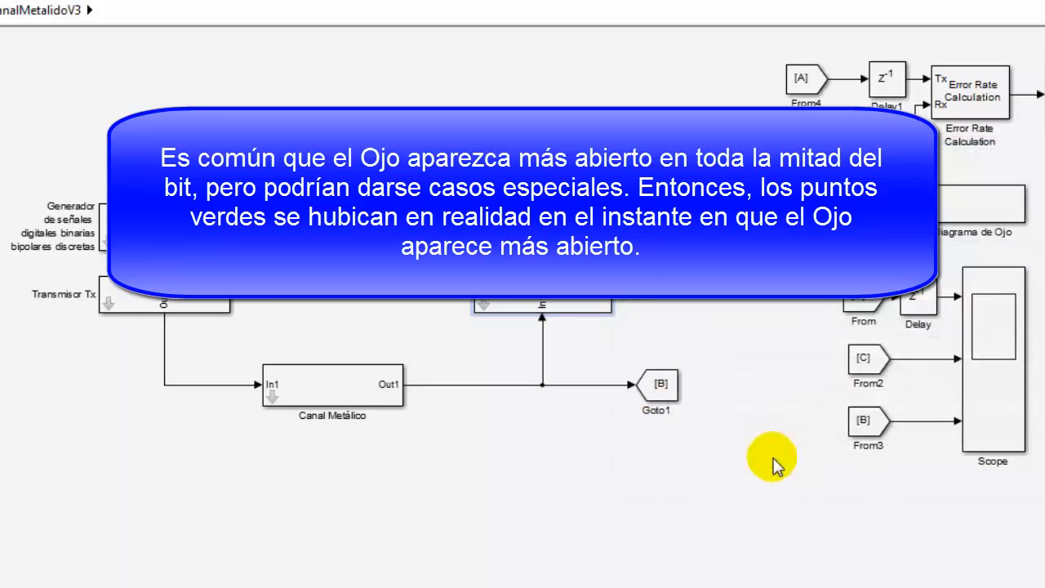